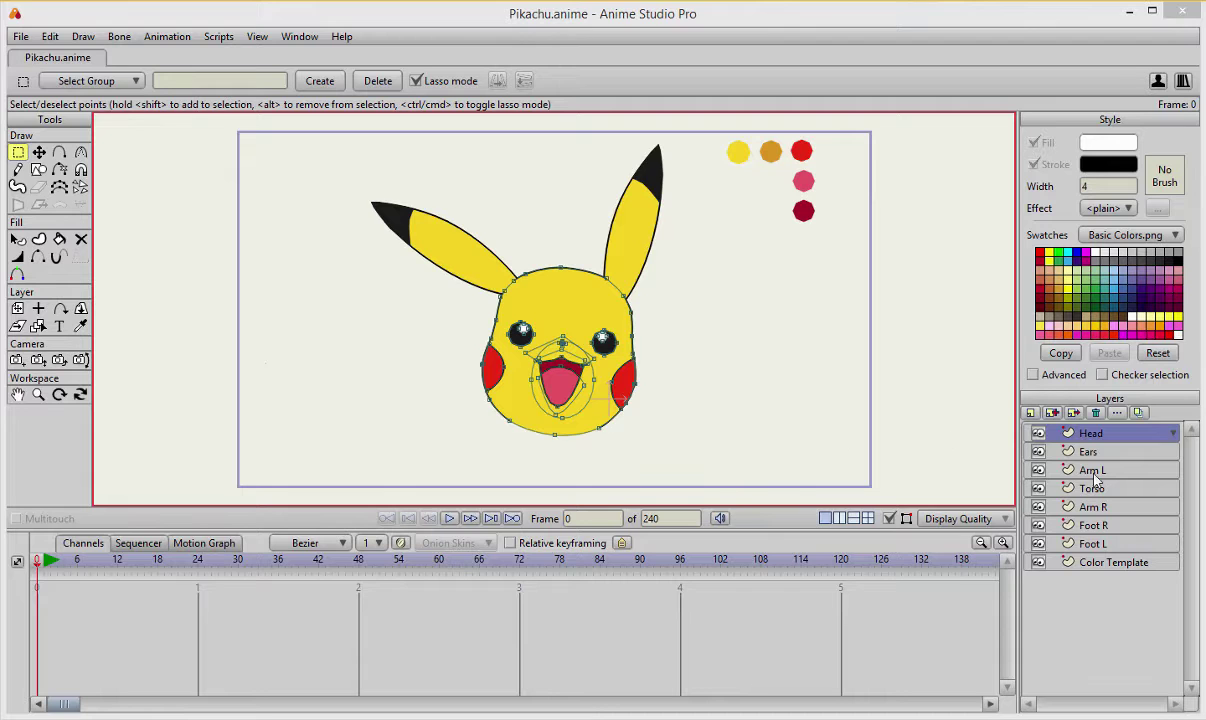
# - On the Arm L layer, draw a closed angular seven-point arm outline extending outward from the lower edge of the head, below the cheek
pyautogui.click(1092, 470)
pyautogui.scroll(5, 538, 450)
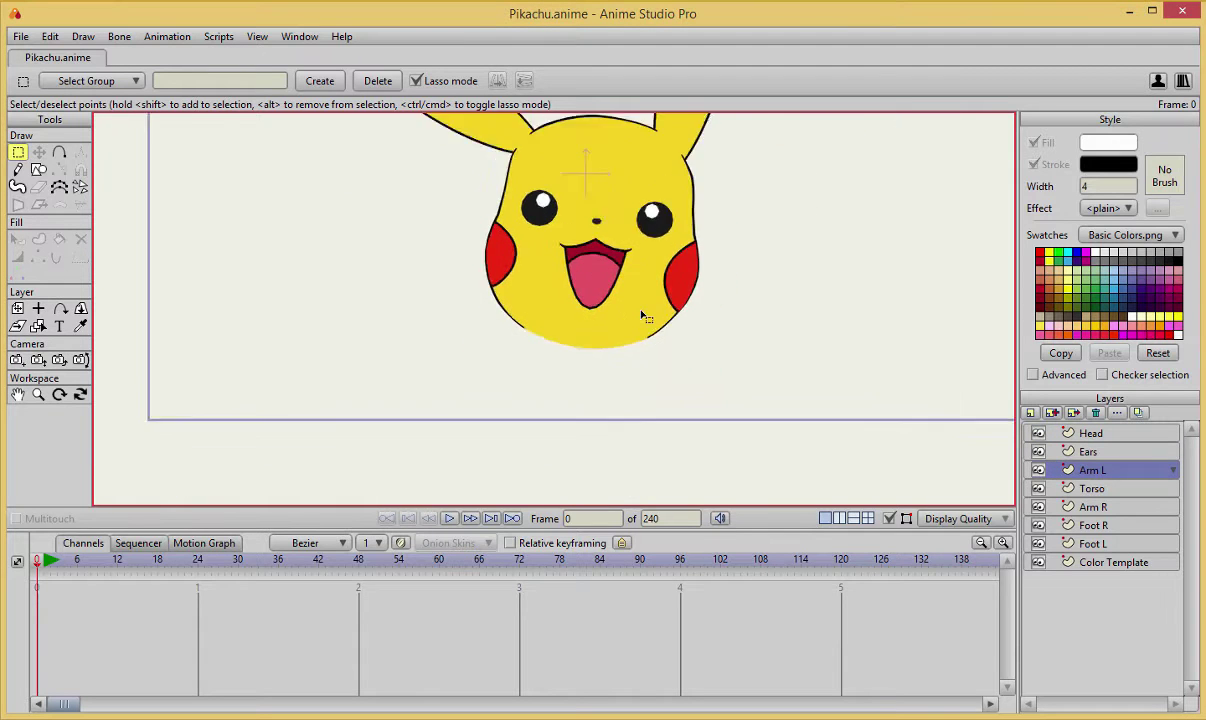
pyautogui.scroll(2, 645, 316)
pyautogui.press('a')
pyautogui.scroll(1, 440, 347)
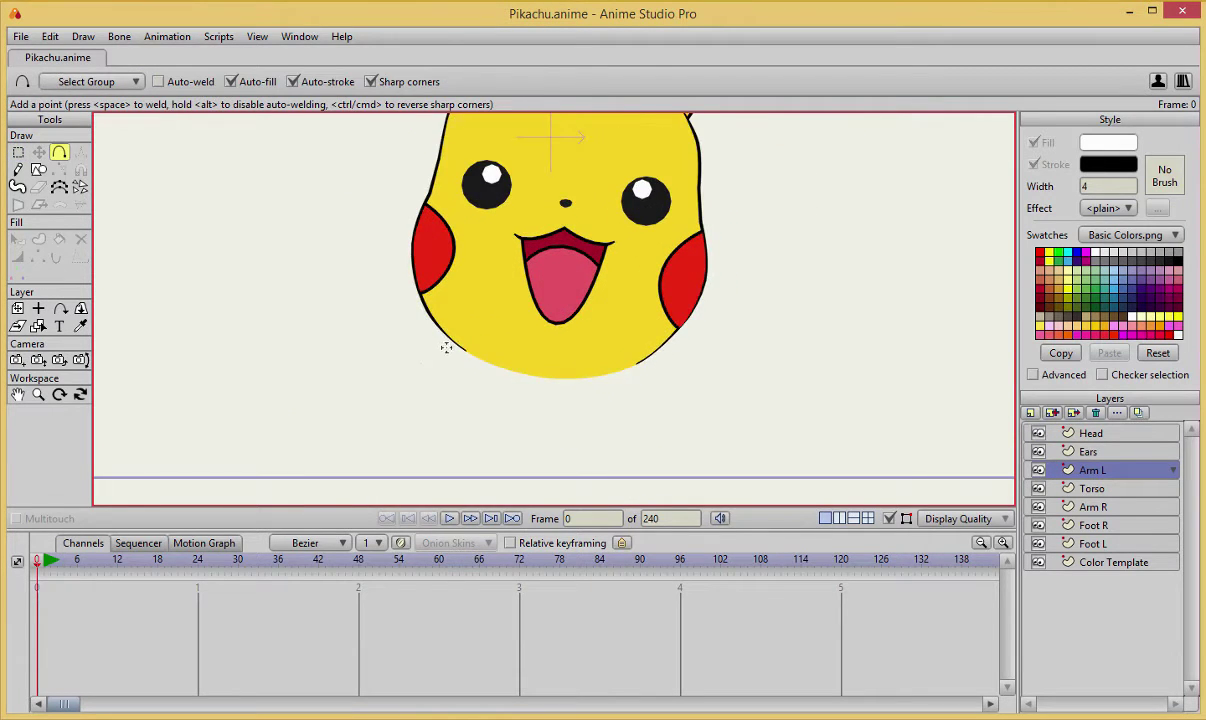
pyautogui.moveTo(388, 346)
pyautogui.mouseDown()
pyautogui.moveTo(427, 348)
pyautogui.moveTo(484, 323)
pyautogui.moveTo(475, 327)
pyautogui.moveTo(550, 337)
pyautogui.moveTo(567, 422)
pyautogui.mouseUp()
pyautogui.moveTo(567, 422); pyautogui.dragTo(477, 439)
pyautogui.moveTo(477, 439); pyautogui.dragTo(395, 358)
# - Create a filled shape from the closed arm outline
pyautogui.press('u')
pyautogui.click(446, 359)
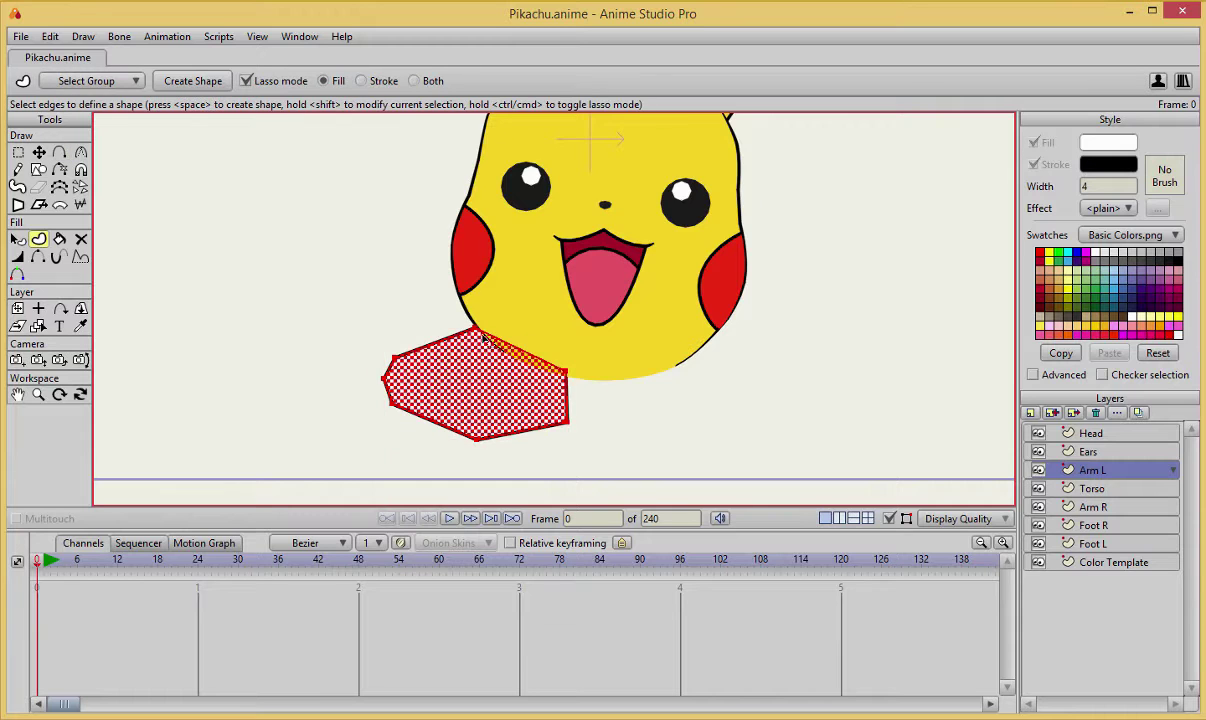
pyautogui.scroll(-5, 488, 341)
pyautogui.scroll(4, 502, 320)
# - Apply the yellow swatch from the color template to the arm shape
pyautogui.press('q')
pyautogui.scroll(-4, 492, 358)
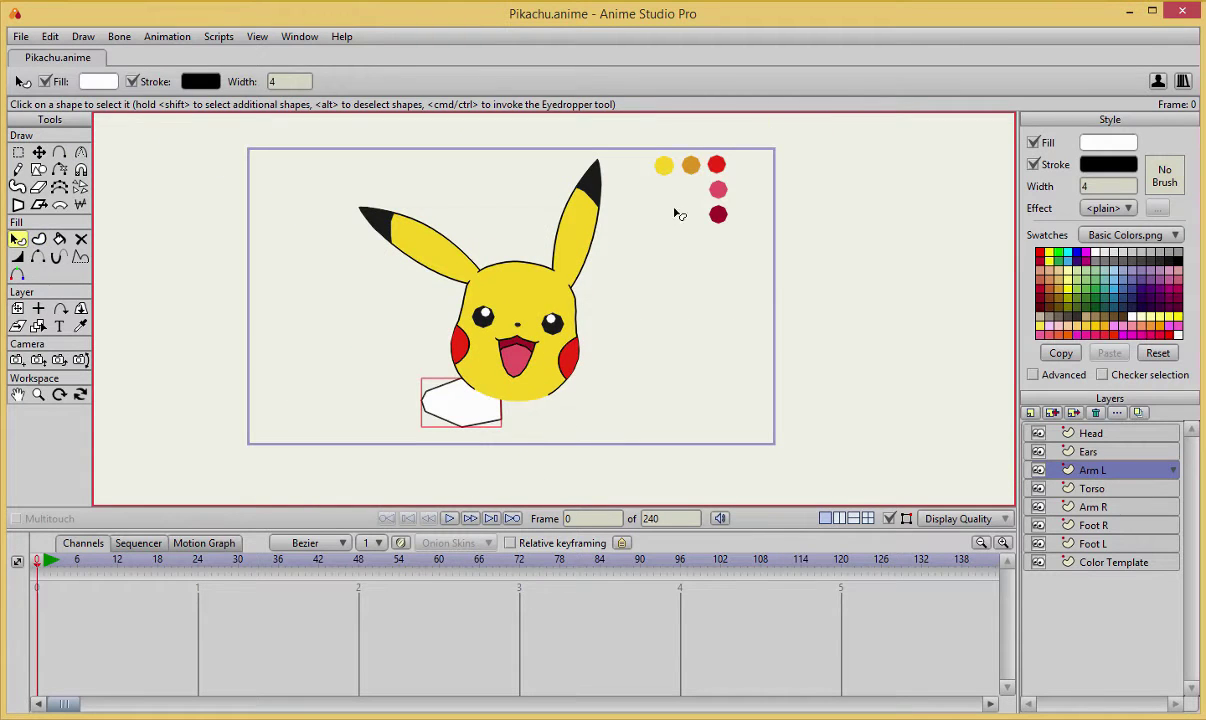
pyautogui.click(81, 327)
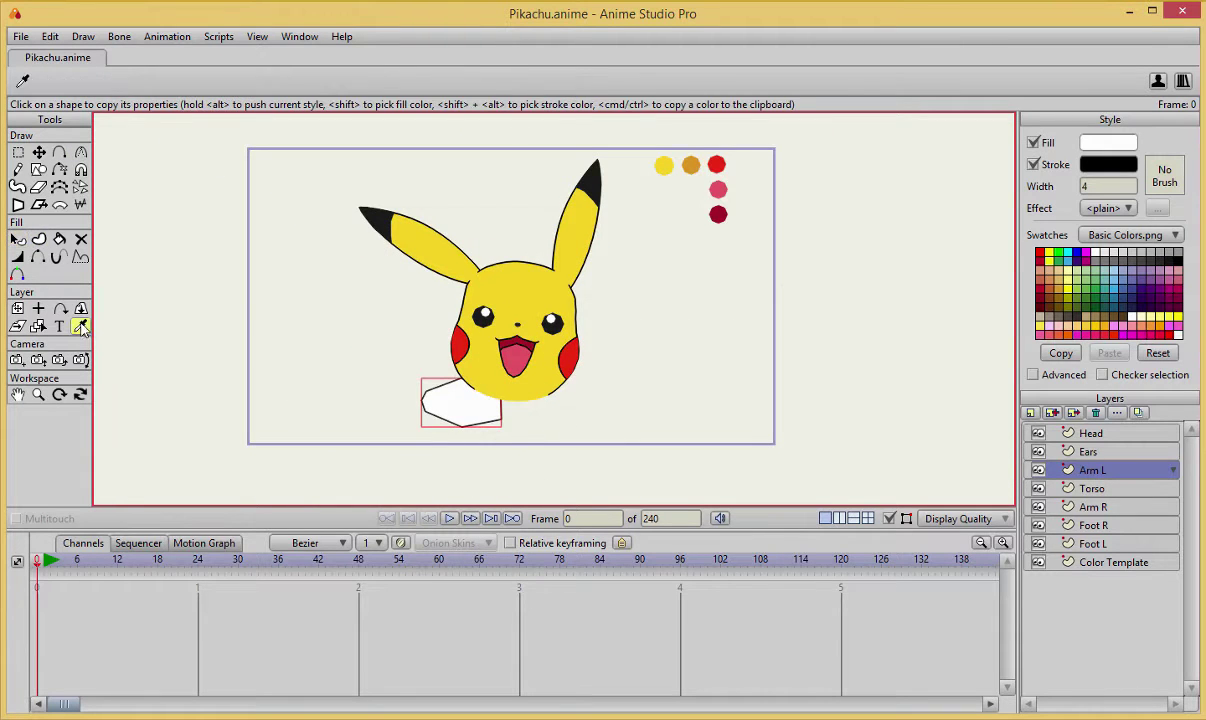
pyautogui.click(664, 167)
pyautogui.scroll(5, 588, 399)
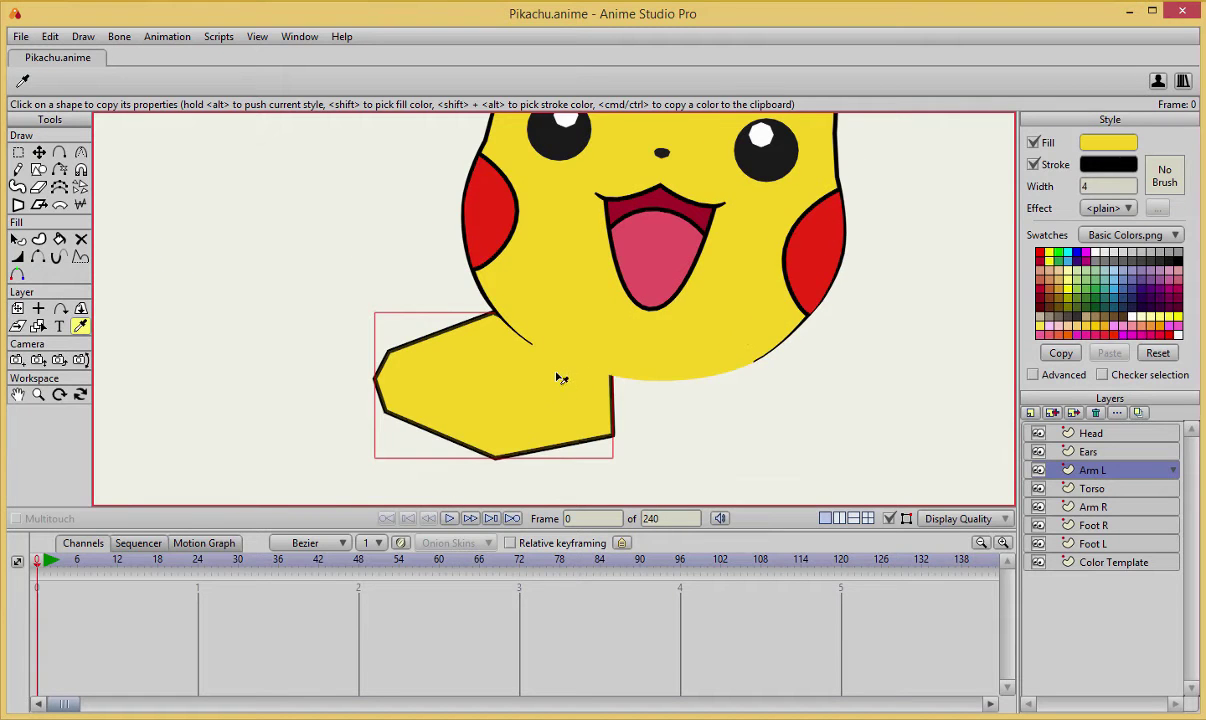
# - Move the Arm L layer above the Head layer so the arm is drawn in front
pyautogui.scroll(-2, 561, 378)
pyautogui.scroll(3, 557, 372)
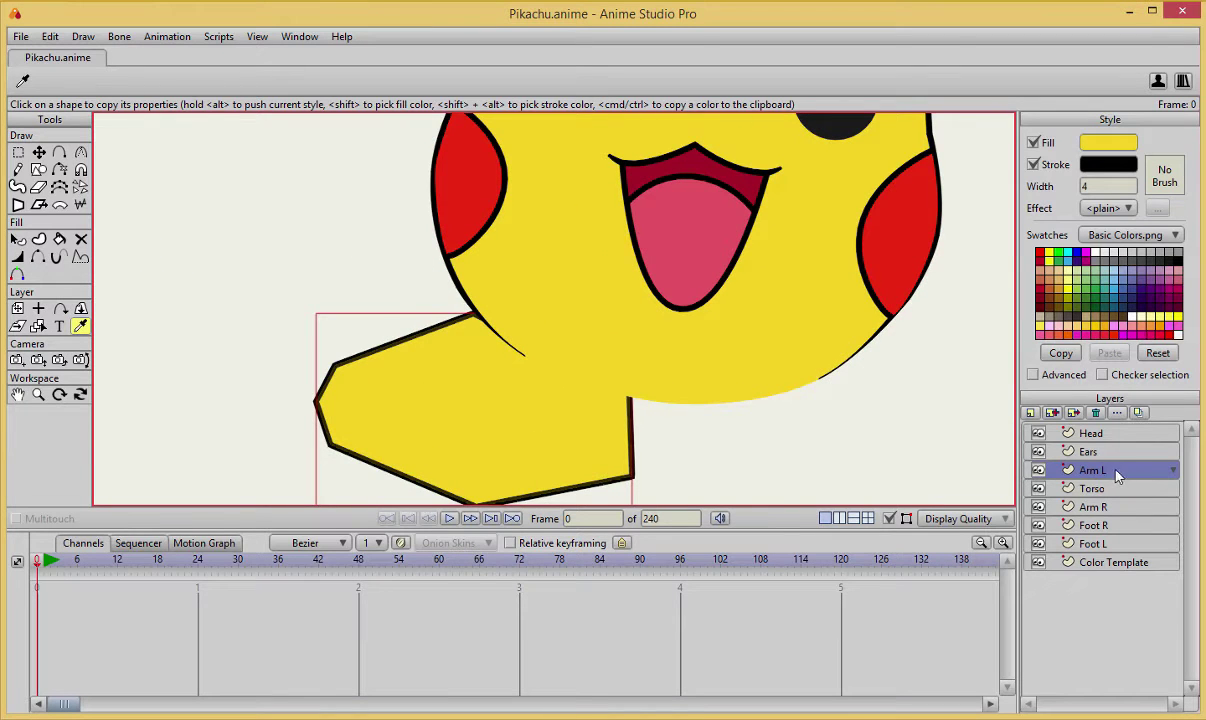
pyautogui.moveTo(1106, 448); pyautogui.dragTo(1099, 424)
pyautogui.scroll(-3, 412, 355)
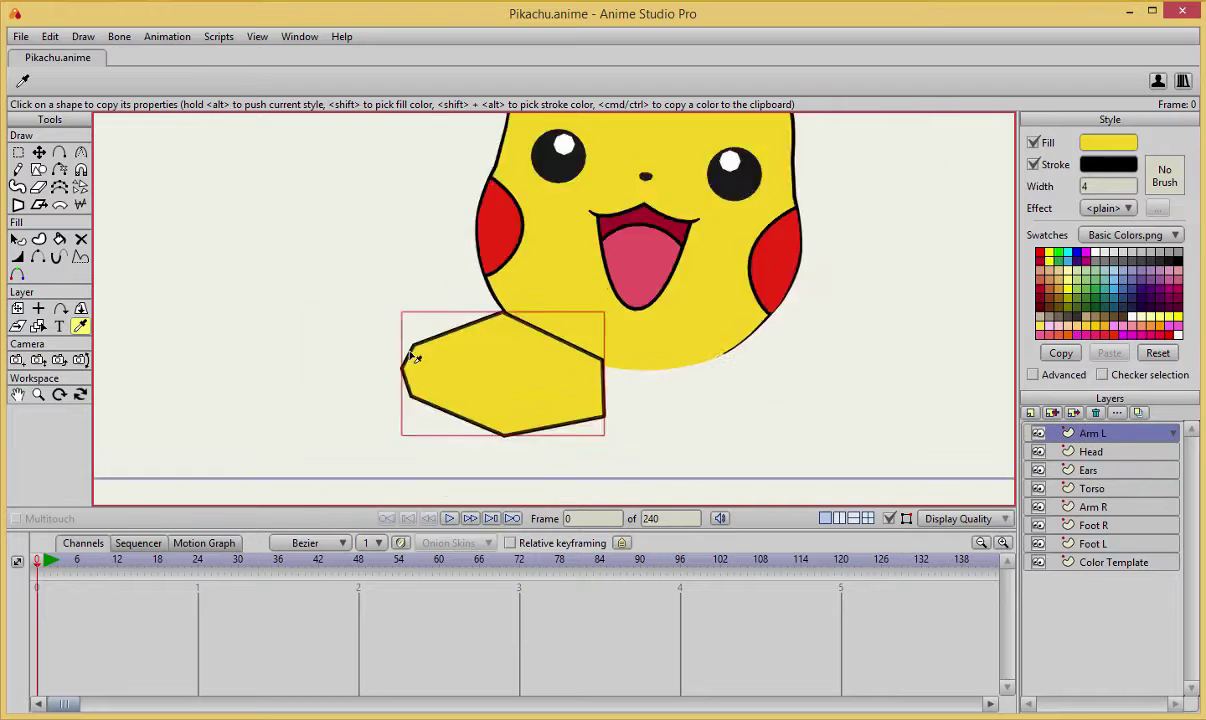
# - Round the arm outline with the Curvature tool, about 0.52 at the top point and 0.59 at the outer end, and curve the bottom
pyautogui.scroll(3, 423, 345)
pyautogui.press('t')
pyautogui.scroll(1, 480, 385)
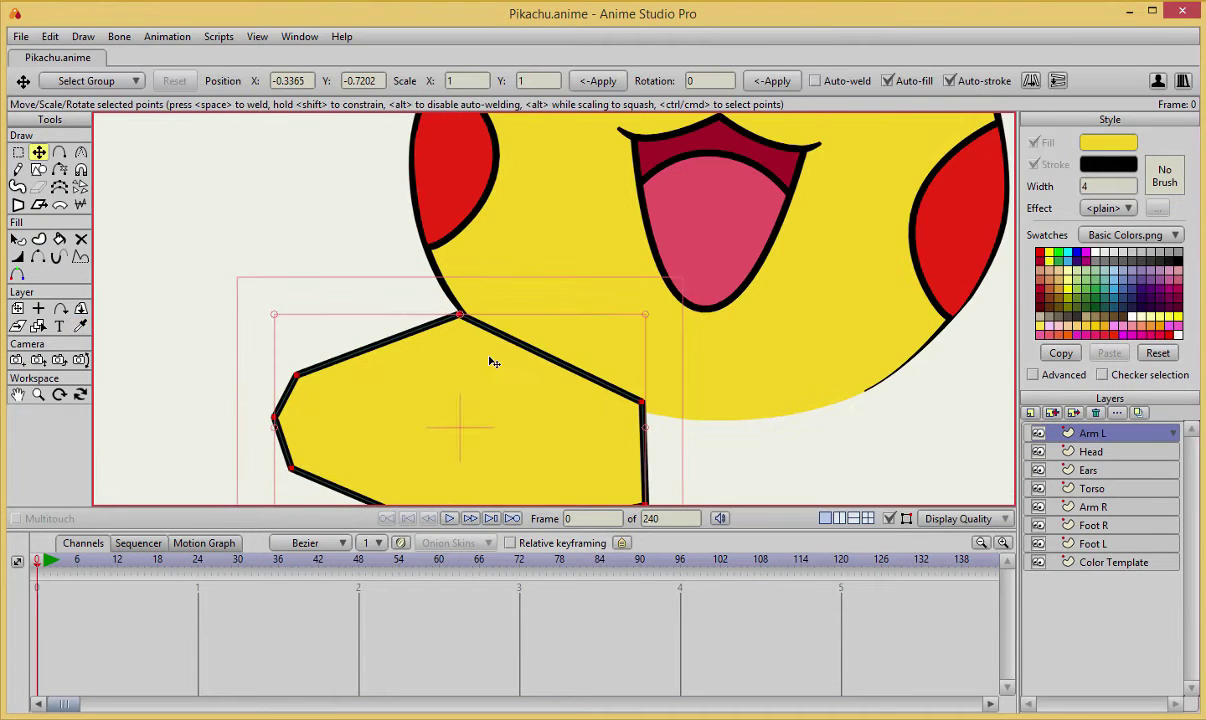
pyautogui.click(459, 316)
pyautogui.press('c')
pyautogui.moveTo(457, 314); pyautogui.dragTo(679, 390)
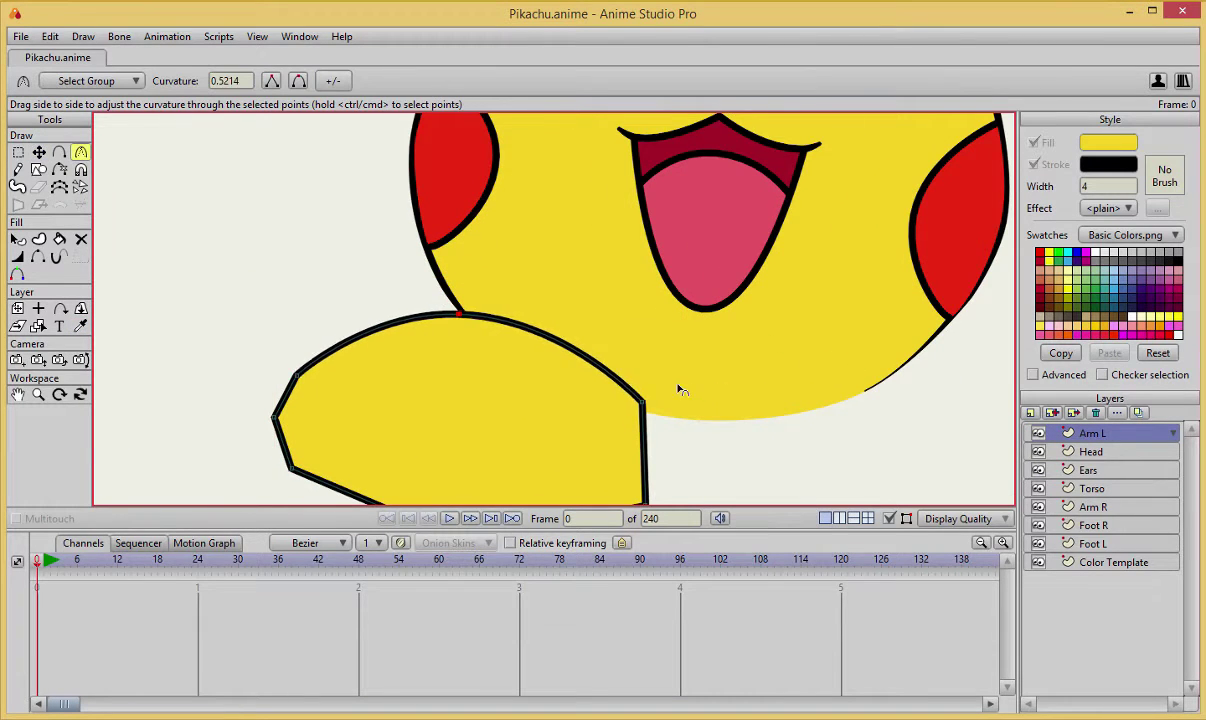
pyautogui.scroll(-3, 503, 447)
pyautogui.moveTo(506, 432); pyautogui.dragTo(590, 433)
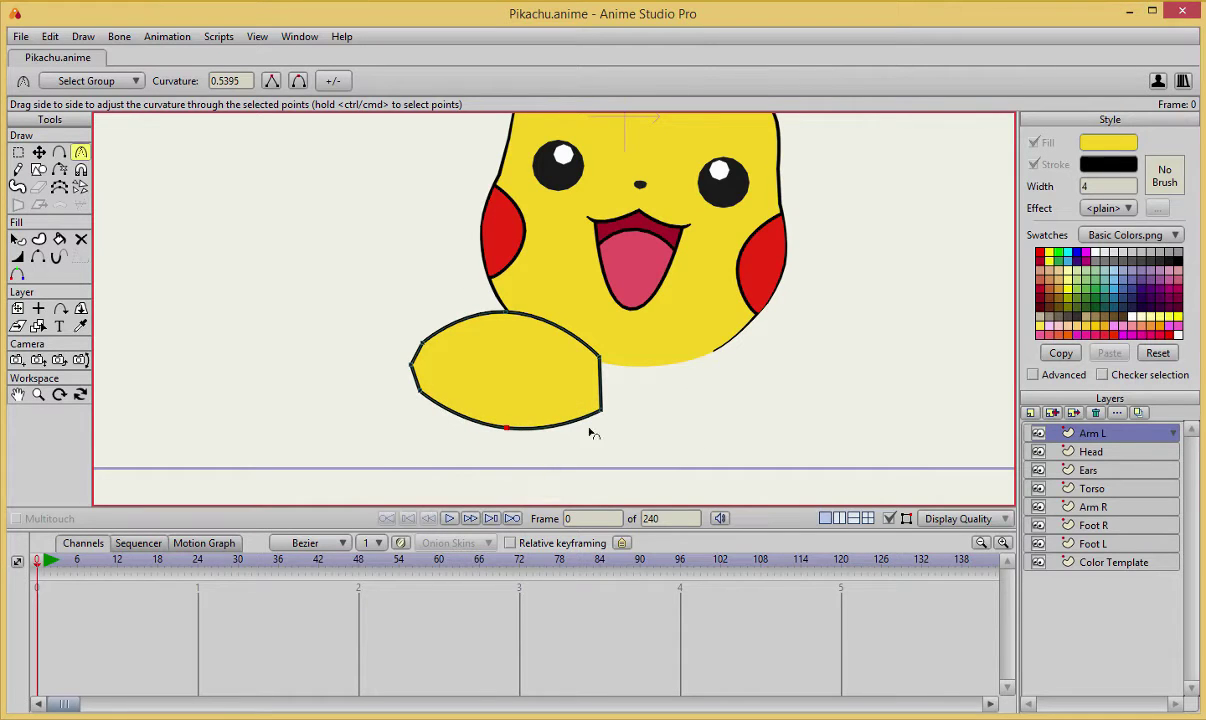
pyautogui.moveTo(507, 428); pyautogui.dragTo(362, 355)
pyautogui.scroll(4, 430, 343)
pyautogui.scroll(-6, 430, 343)
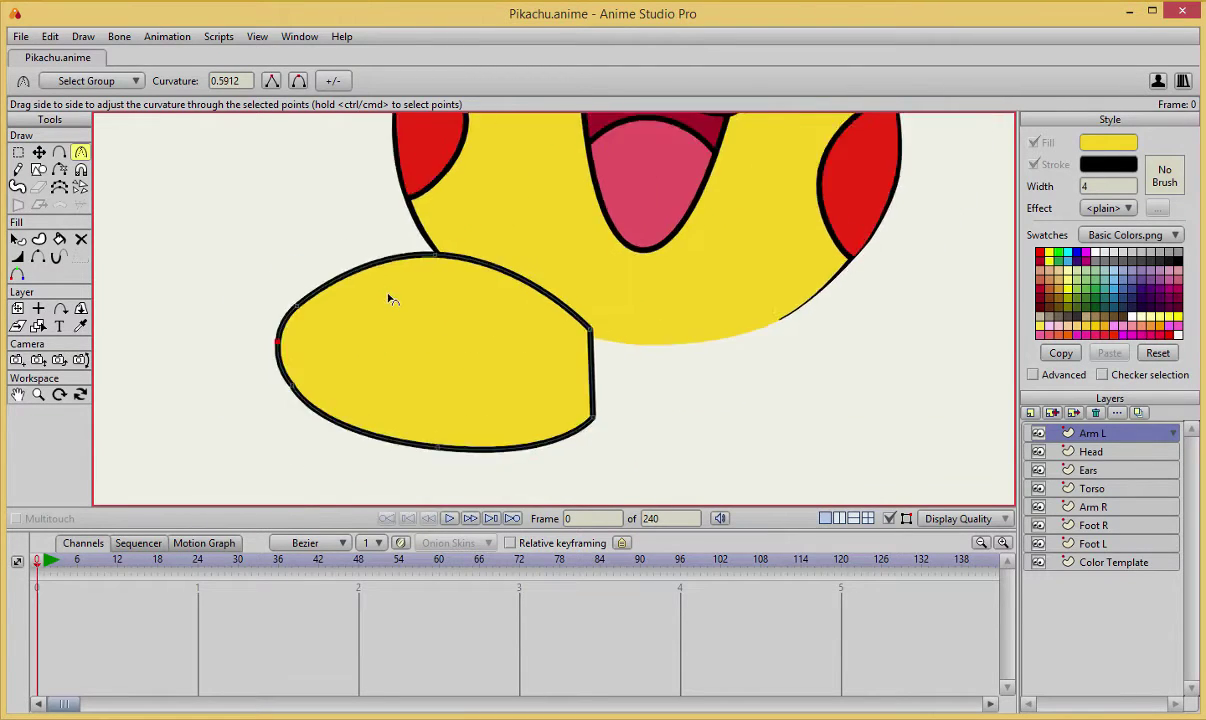
pyautogui.scroll(-1, 432, 361)
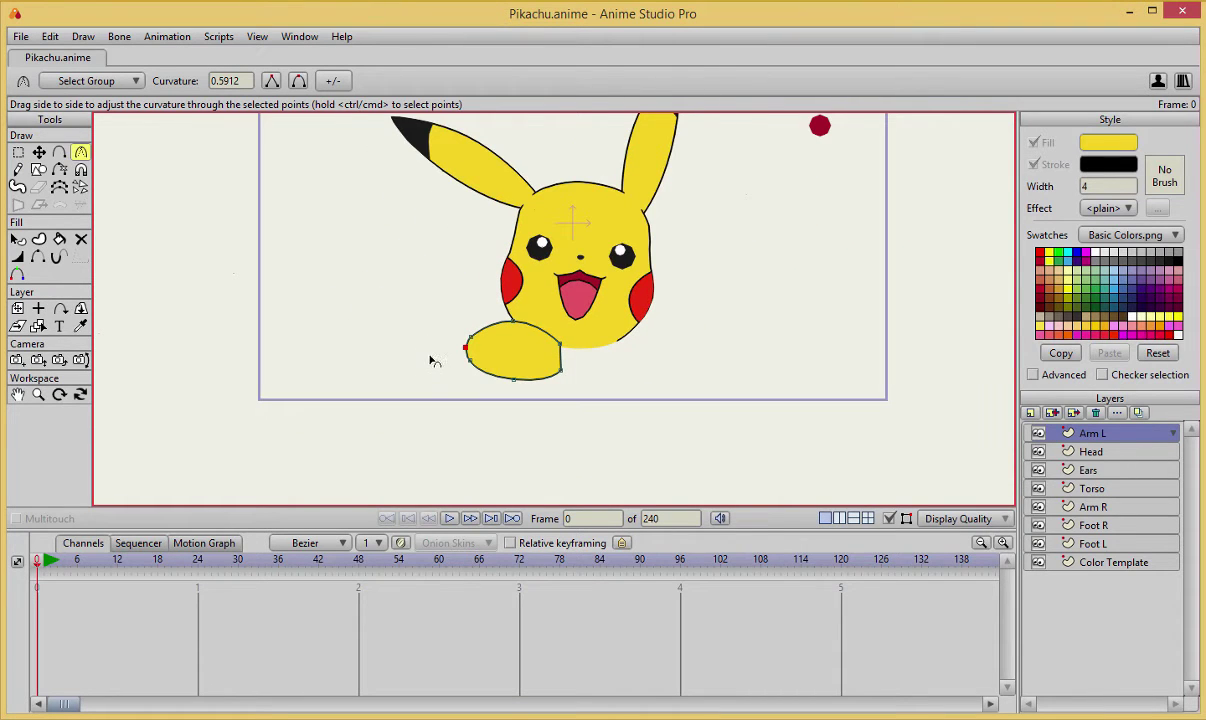
# - Add five points spaced along the straight hand edge of the arm outline
pyautogui.press('t')
pyautogui.hotkey('ctrl', 'a')
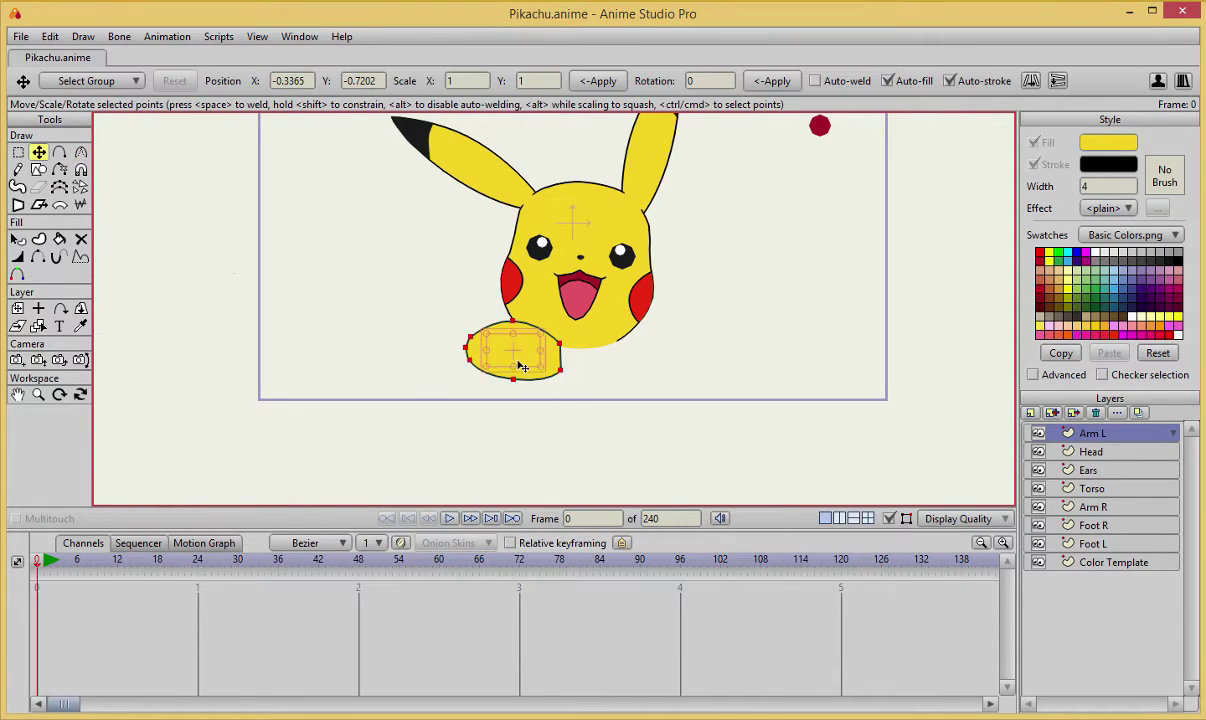
pyautogui.scroll(4, 530, 350)
pyautogui.scroll(-1, 573, 455)
pyautogui.moveTo(567, 450); pyautogui.dragTo(578, 455)
pyautogui.scroll(-4, 516, 362)
pyautogui.scroll(5, 516, 358)
pyautogui.scroll(5, 518, 361)
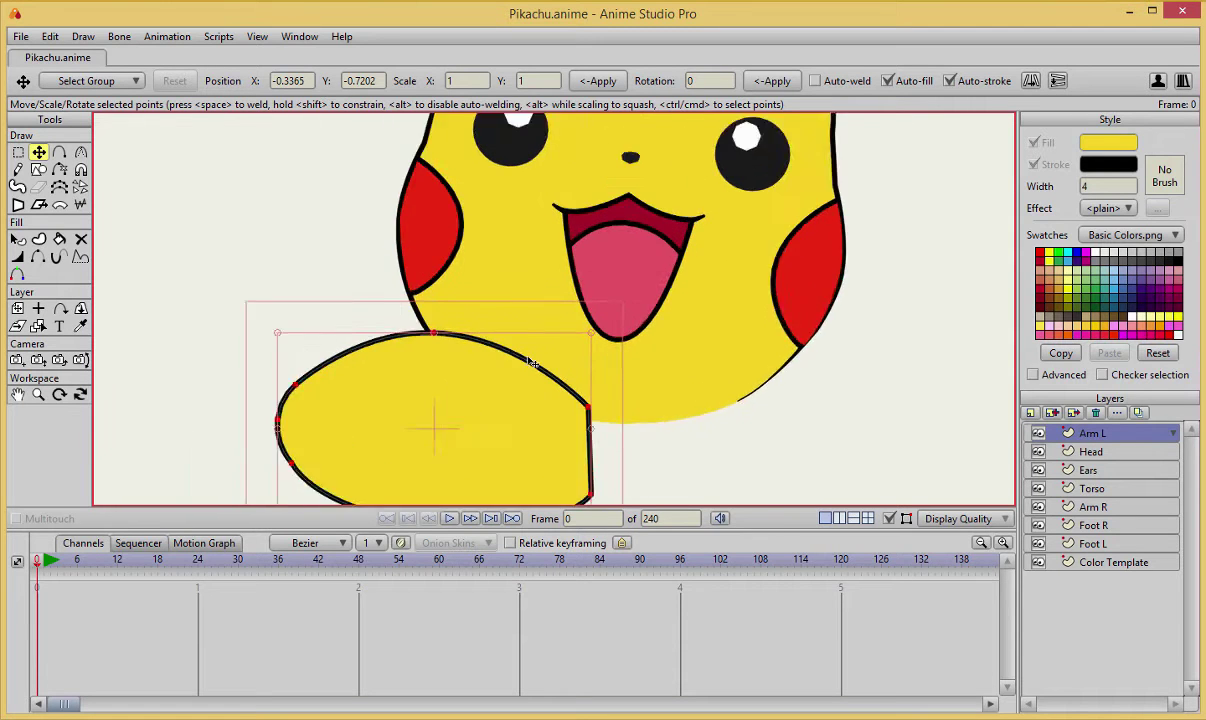
pyautogui.press('a')
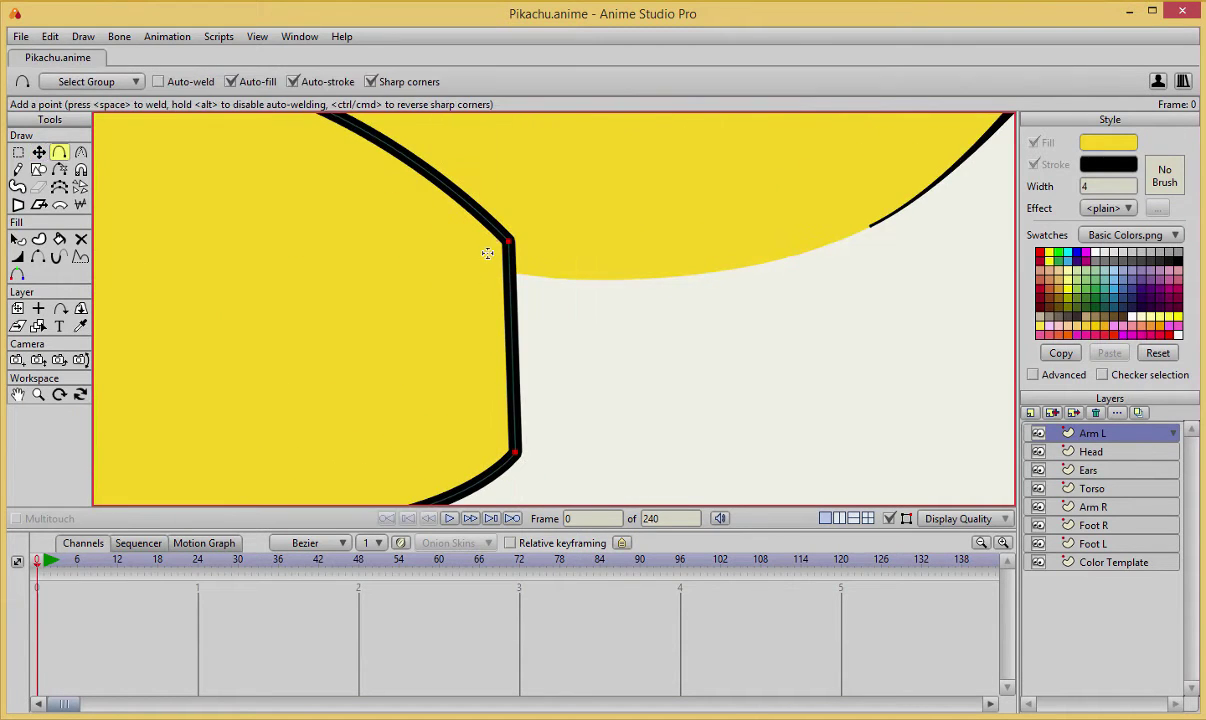
pyautogui.click(511, 271)
pyautogui.click(511, 318)
pyautogui.click(515, 366)
pyautogui.click(514, 396)
pyautogui.click(514, 421)
# - Pull the uppermost added point on the hand edge outward to form the first finger tip
pyautogui.press('t')
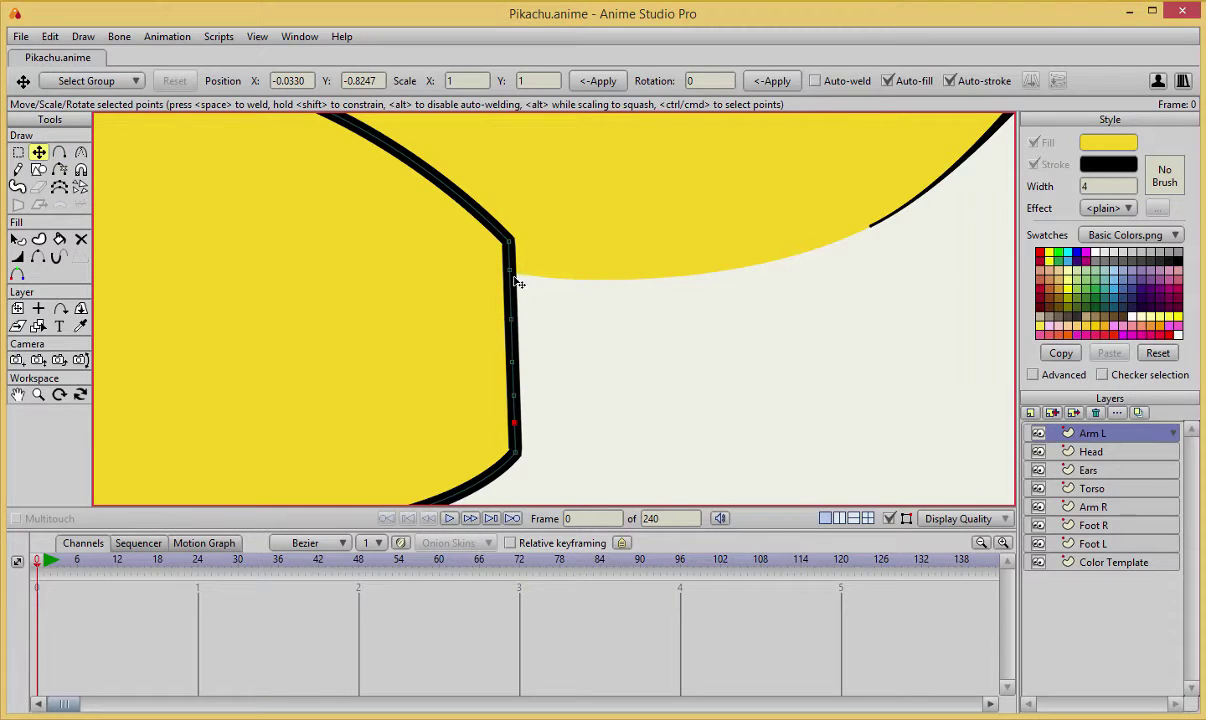
pyautogui.press('a')
pyautogui.press('t')
pyautogui.moveTo(512, 271); pyautogui.dragTo(543, 244)
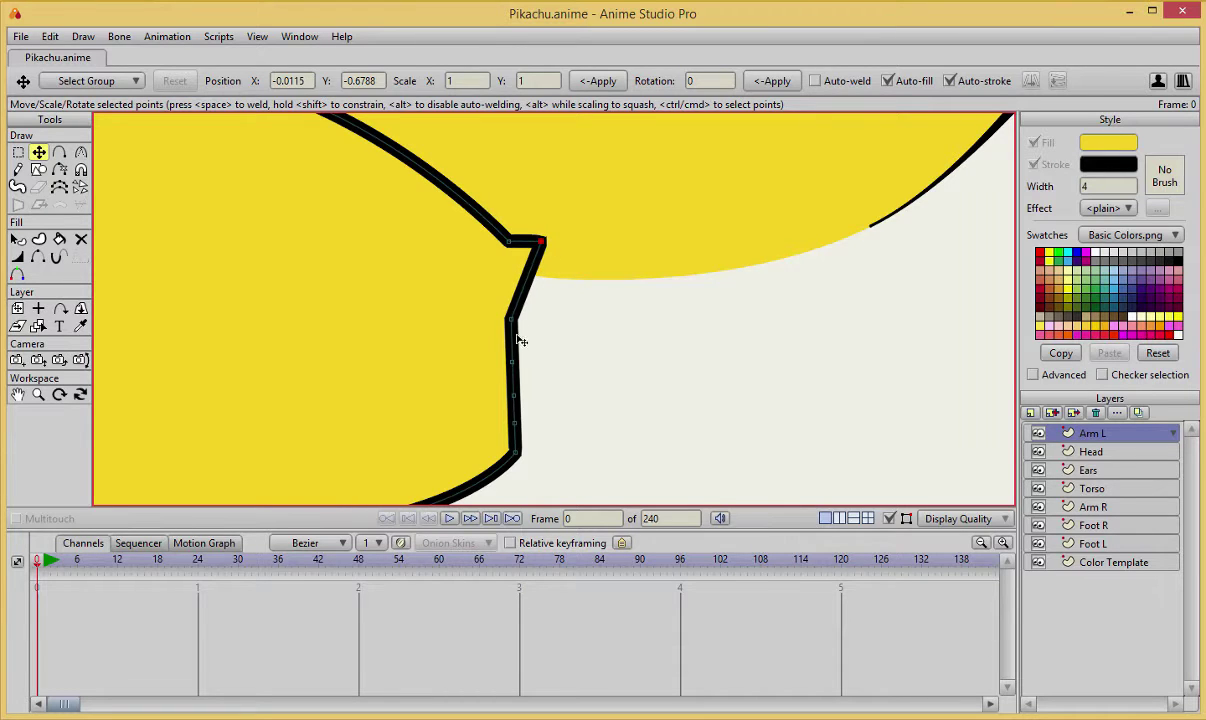
# - Add points between the remaining ones on the hand edge and offset alternate points outward to form zigzag finger tips
pyautogui.press('a')
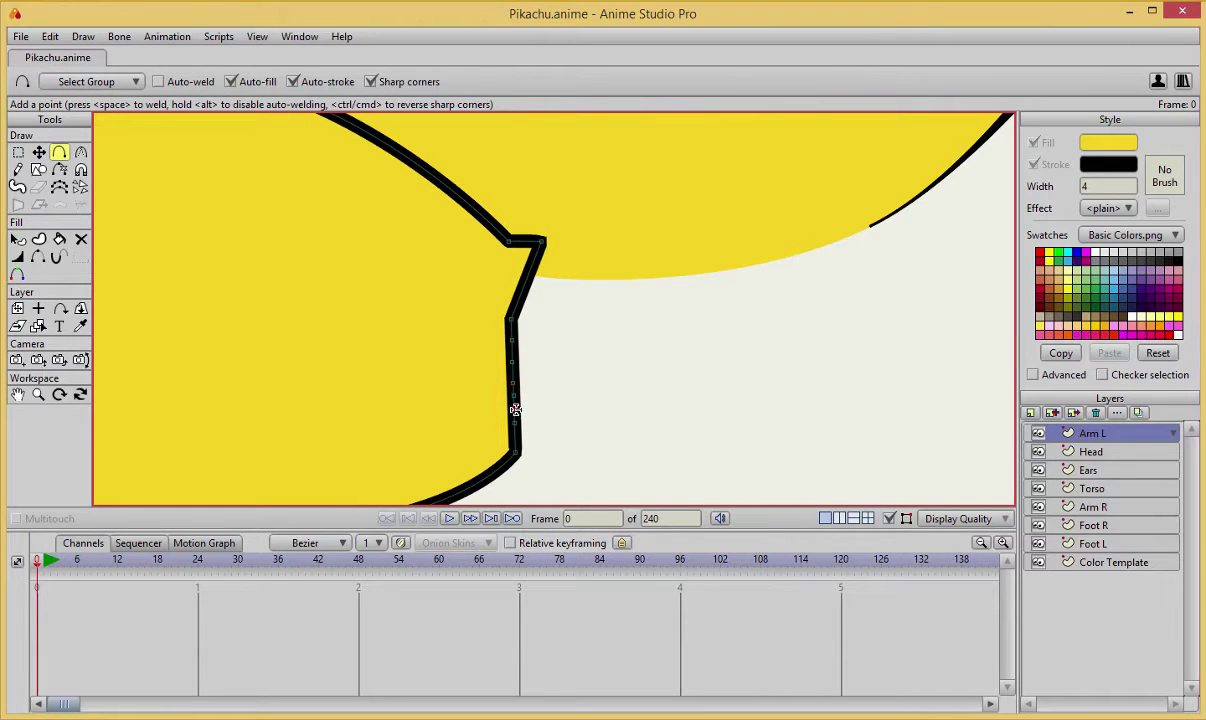
pyautogui.press('t')
pyautogui.moveTo(514, 344); pyautogui.dragTo(518, 296)
pyautogui.moveTo(558, 349); pyautogui.dragTo(565, 336)
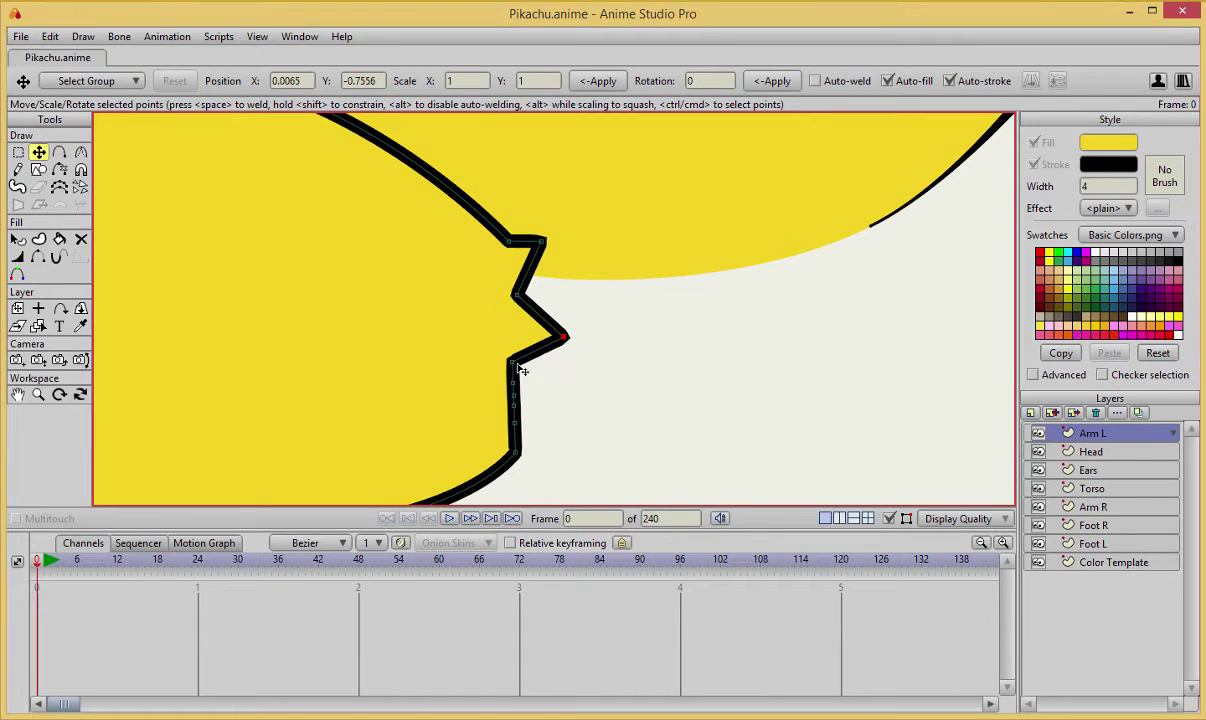
pyautogui.moveTo(524, 393); pyautogui.dragTo(524, 438)
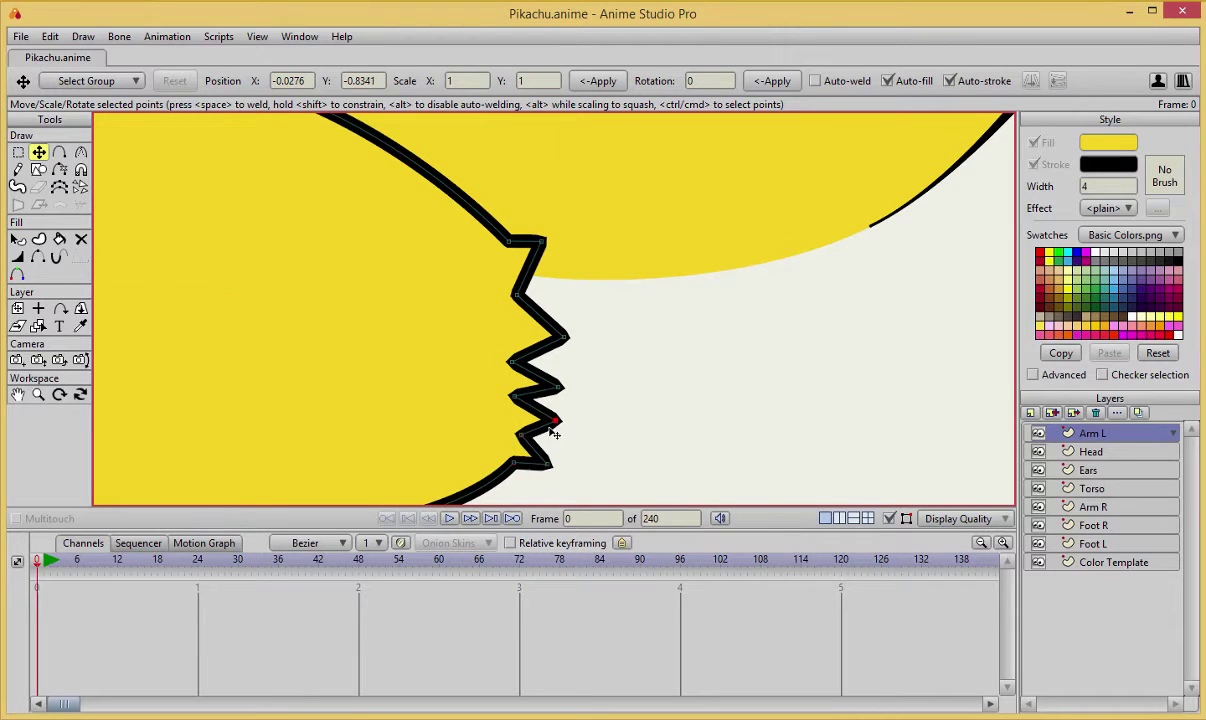
pyautogui.click(553, 427)
pyautogui.click(518, 399)
pyautogui.click(519, 368)
pyautogui.hotkey('ctrl', 'a')
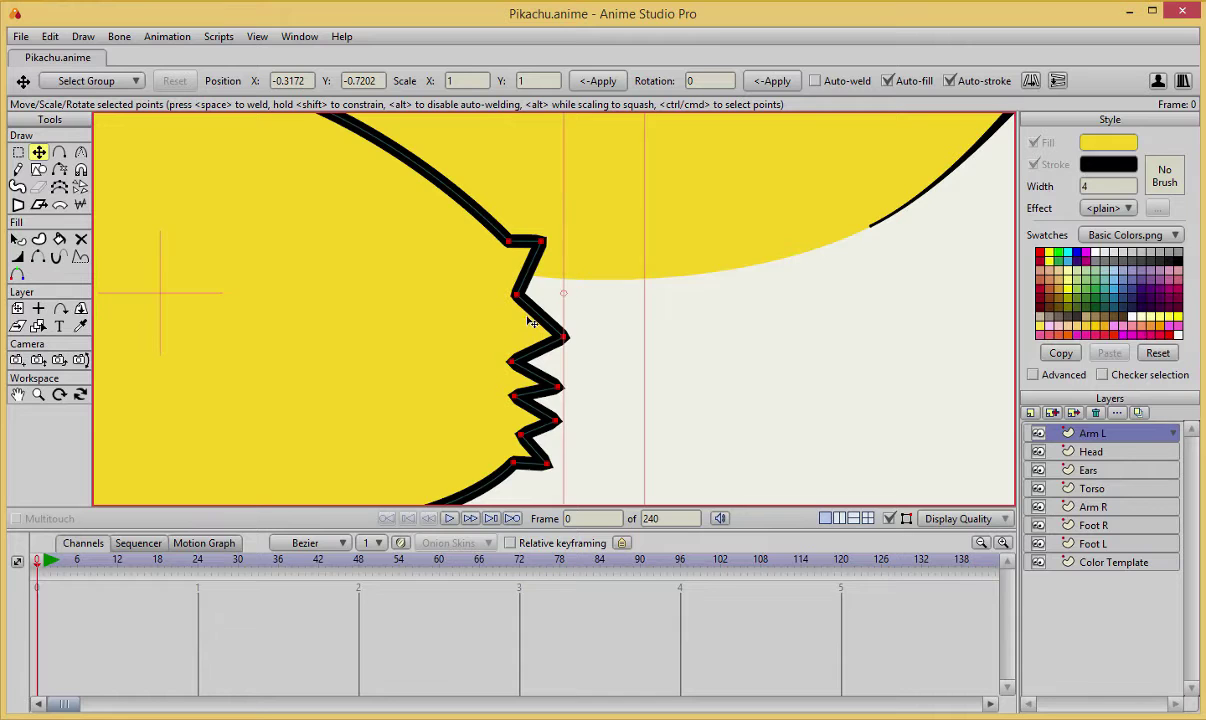
pyautogui.moveTo(513, 250); pyautogui.dragTo(552, 247)
pyautogui.hotkey('ctrl', 'z')
# - Extend the uppermost finger by shifting its tip slightly outward and down, adjusting its base point to match
pyautogui.click(508, 243)
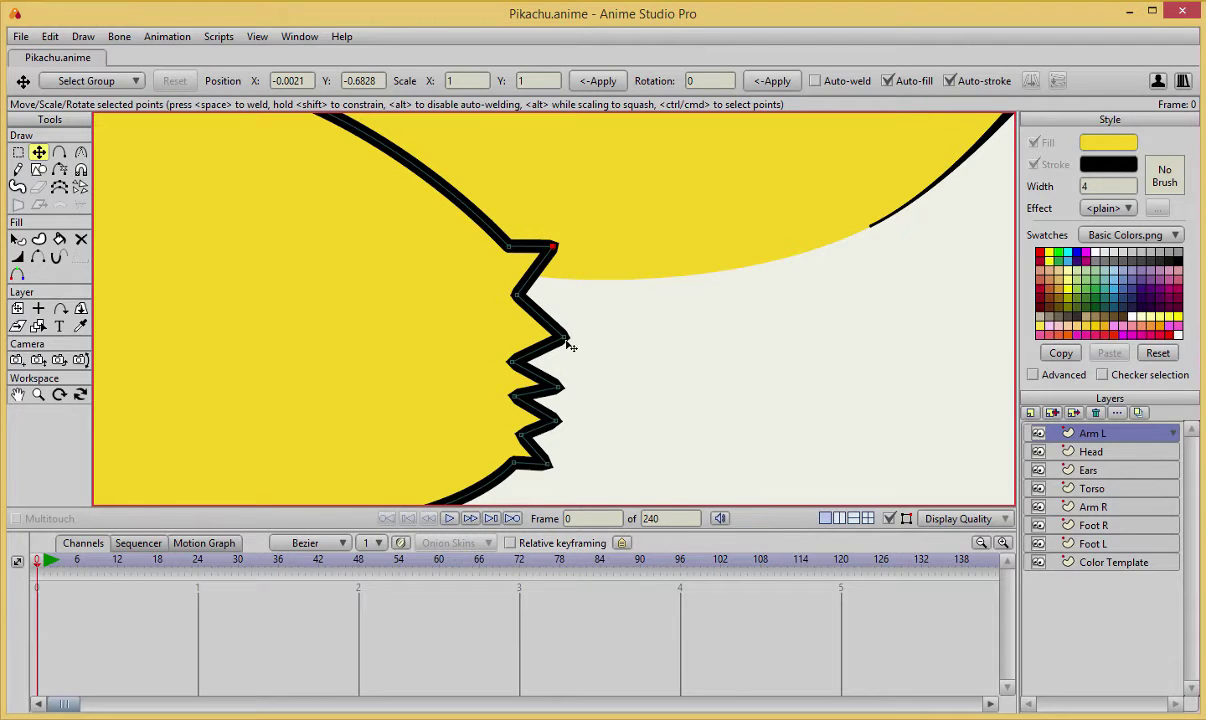
pyautogui.click(566, 340)
pyautogui.click(515, 361)
pyautogui.click(629, 354)
pyautogui.scroll(-10, 614, 347)
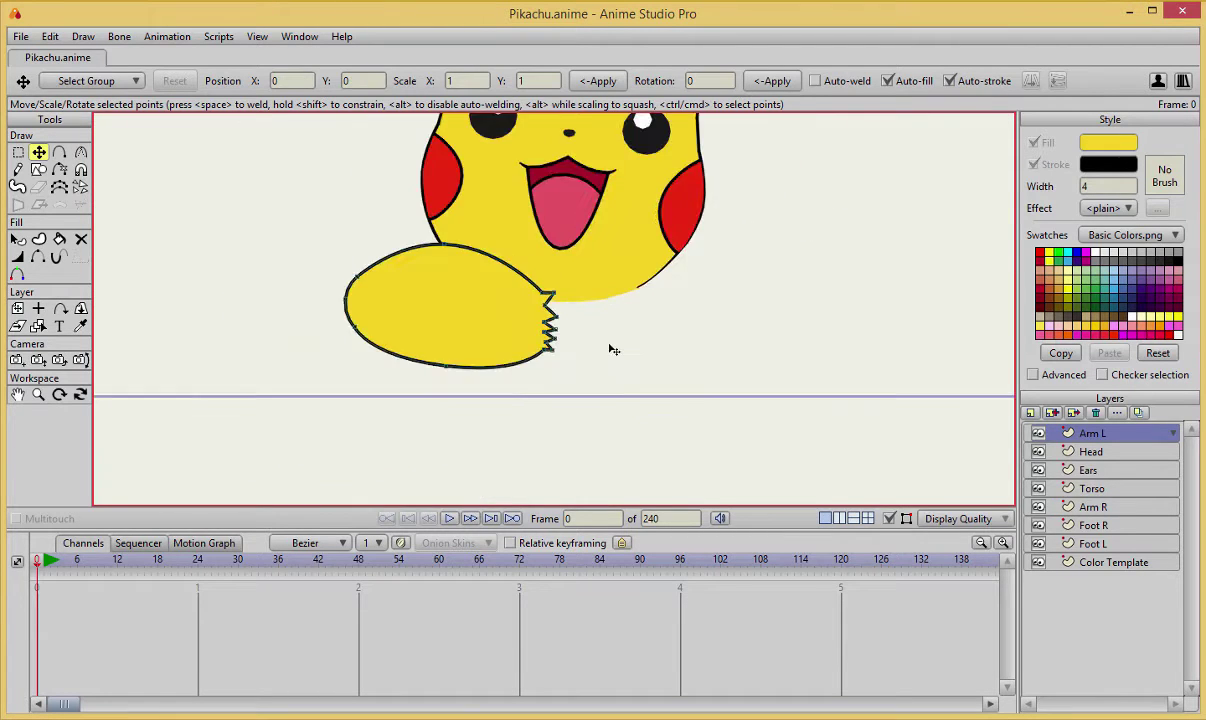
# - Even out the lower fingers by repositioning the hand's bottom corner, the notches between fingers and the second finger tip
pyautogui.moveTo(609, 308)
pyautogui.mouseDown()
pyautogui.moveTo(607, 363)
pyautogui.moveTo(610, 290)
pyautogui.mouseUp()
pyautogui.scroll(5, 614, 356)
pyautogui.scroll(-4, 614, 362)
pyautogui.scroll(5, 608, 362)
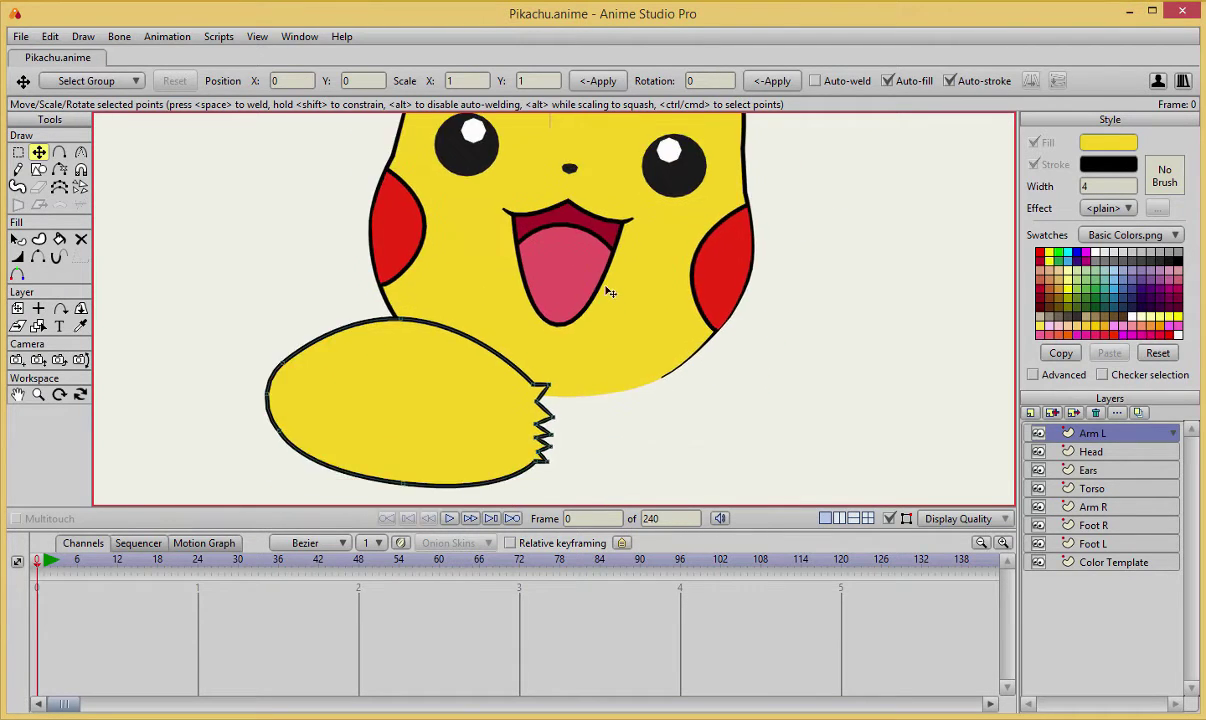
pyautogui.scroll(4, 584, 321)
pyautogui.moveTo(592, 375); pyautogui.dragTo(628, 228)
pyautogui.scroll(5, 640, 250)
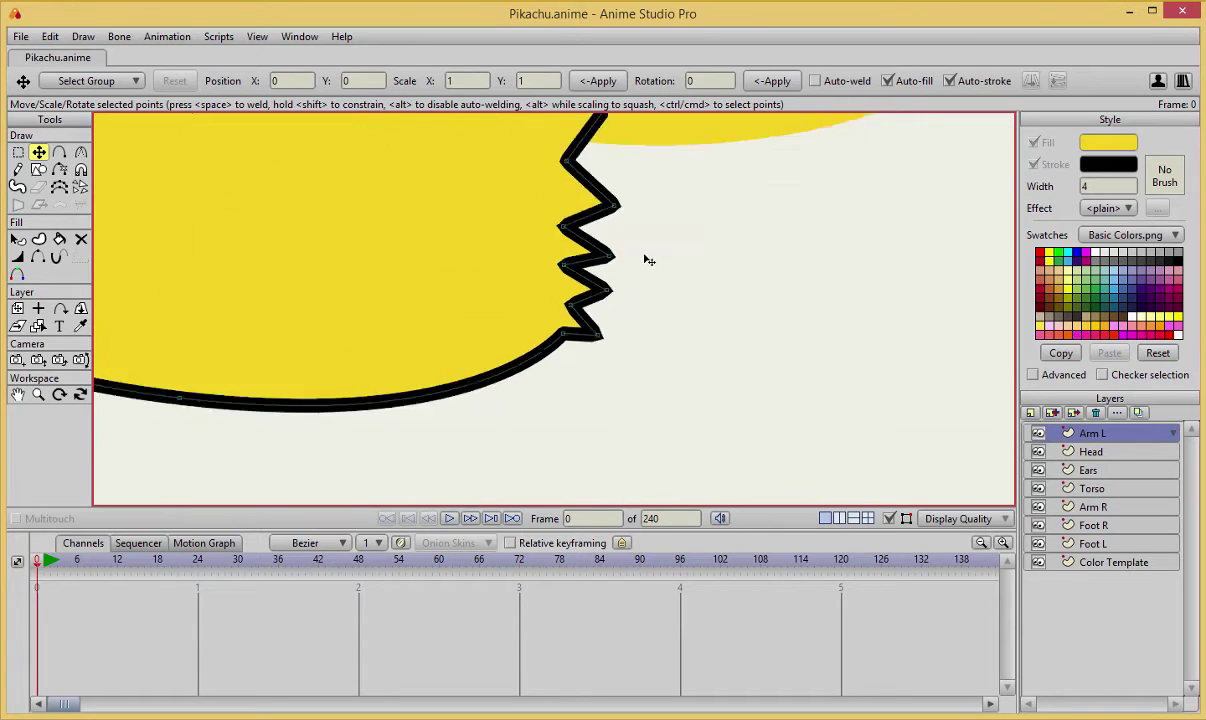
pyautogui.click(556, 362)
pyautogui.click(578, 308)
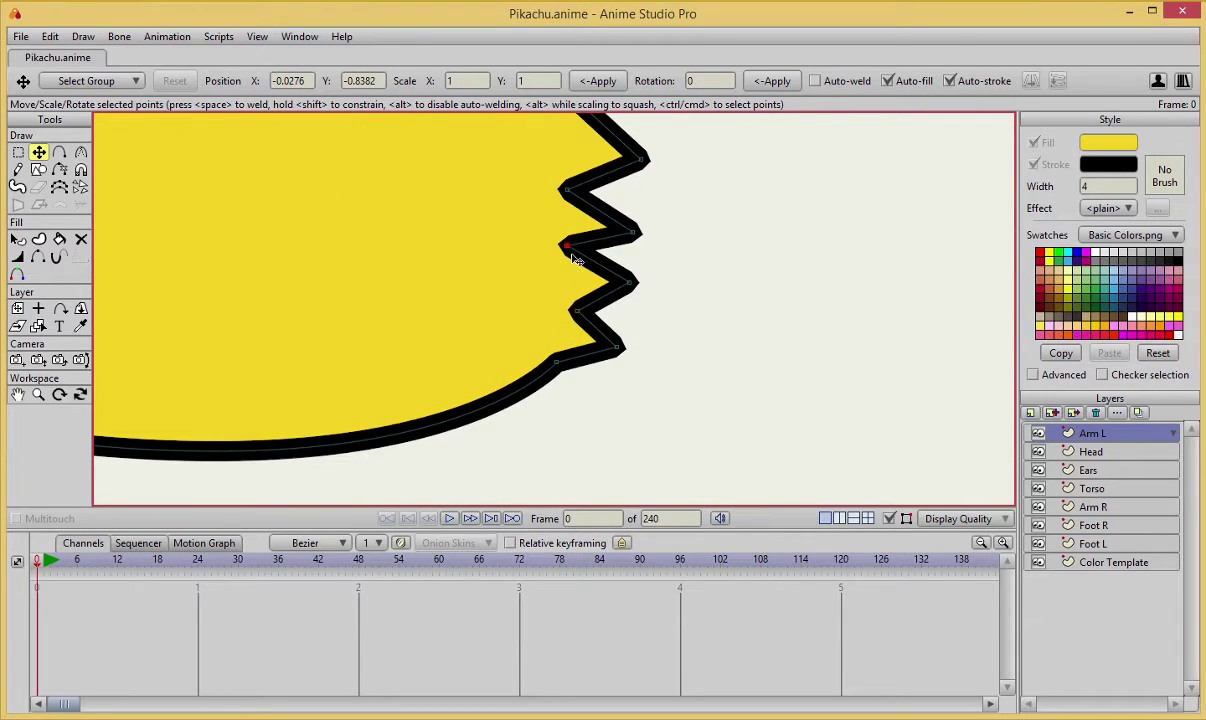
pyautogui.moveTo(573, 256); pyautogui.dragTo(577, 249)
pyautogui.moveTo(567, 189); pyautogui.dragTo(644, 142)
pyautogui.scroll(-2, 675, 184)
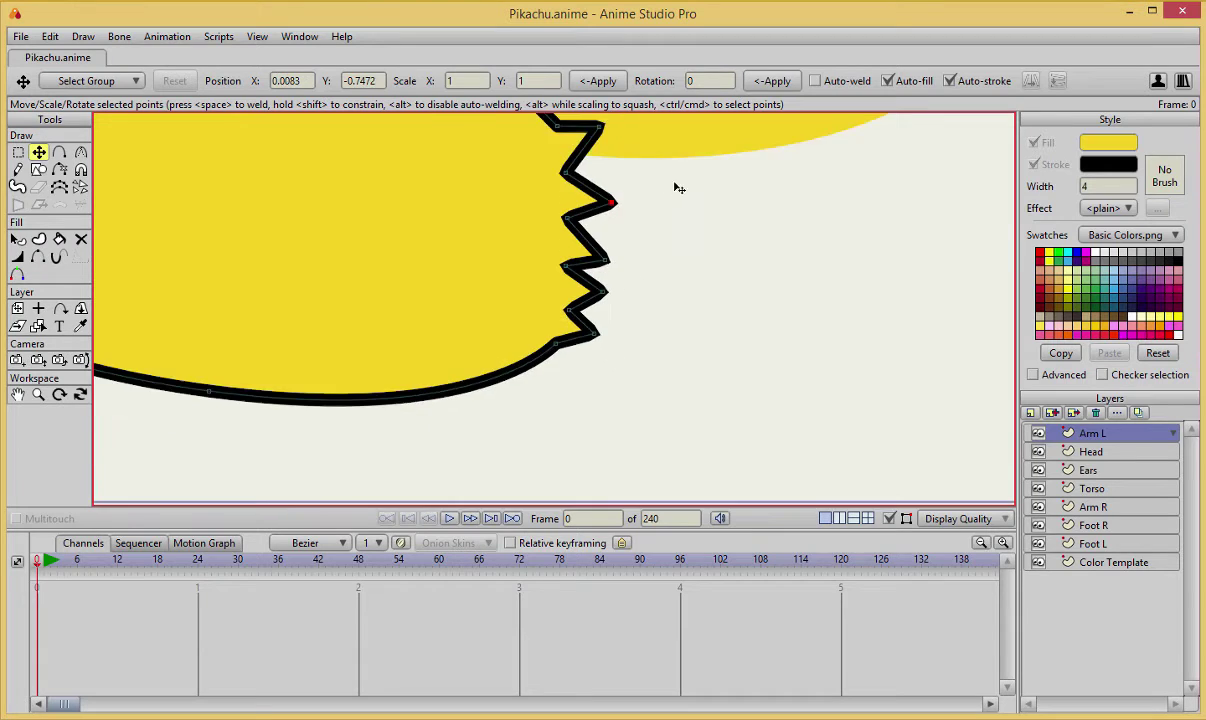
# - Lower the arm's top point slightly to slim the arm, and adjust the curvature of the upper point near its outer end
pyautogui.moveTo(685, 253); pyautogui.dragTo(703, 343)
pyautogui.scroll(-3, 602, 270)
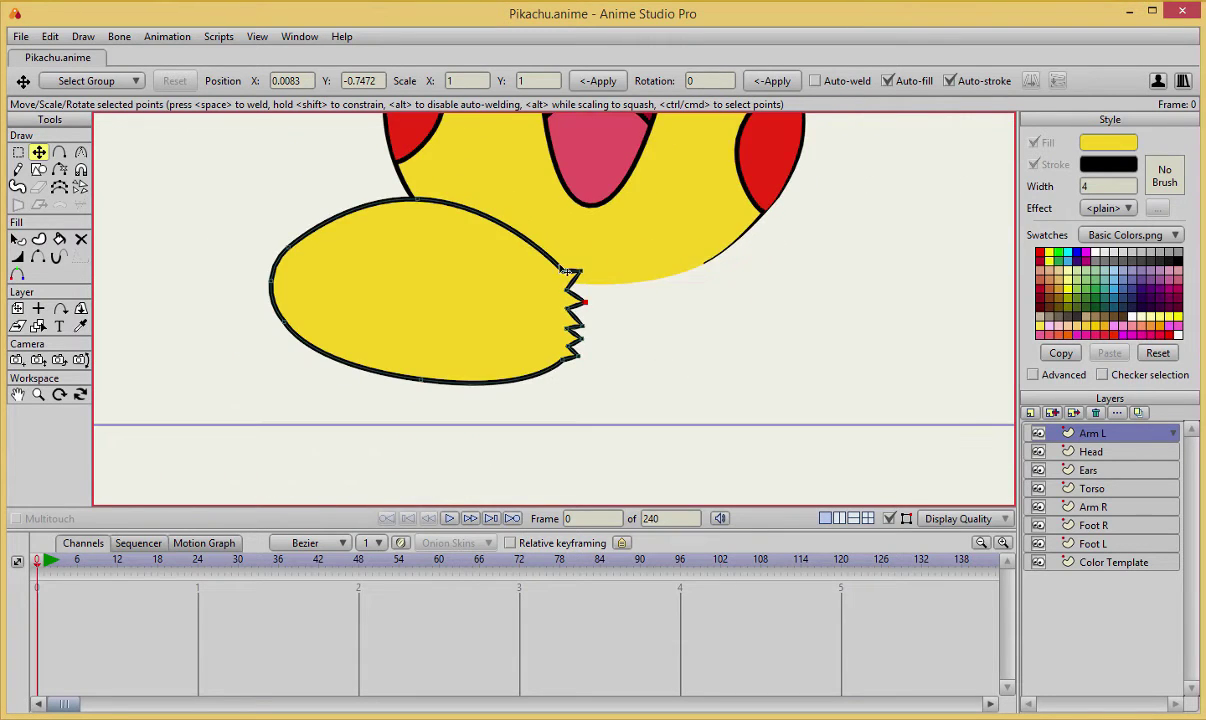
pyautogui.moveTo(455, 212); pyautogui.dragTo(479, 262)
pyautogui.press('c')
pyautogui.click(345, 284)
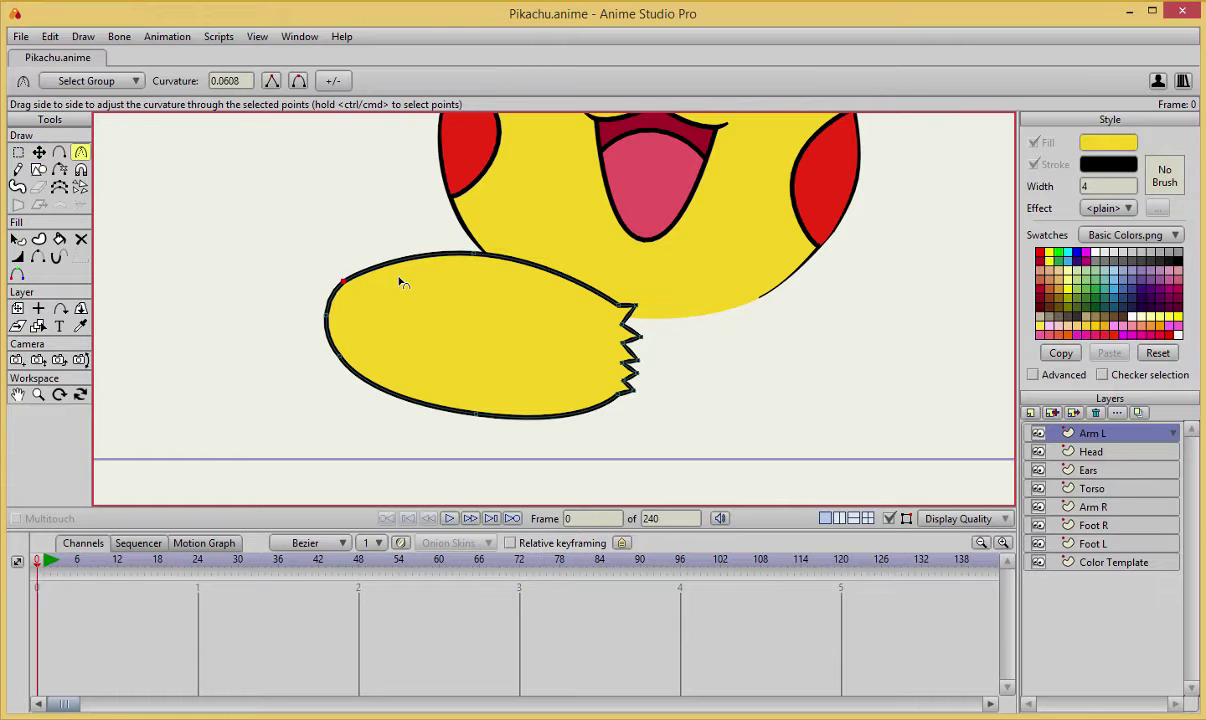
# - Reshape the lowest finger by moving the hand's bottom corner point inward along the arm and lowering the finger tip
pyautogui.press('t')
pyautogui.scroll(4, 686, 398)
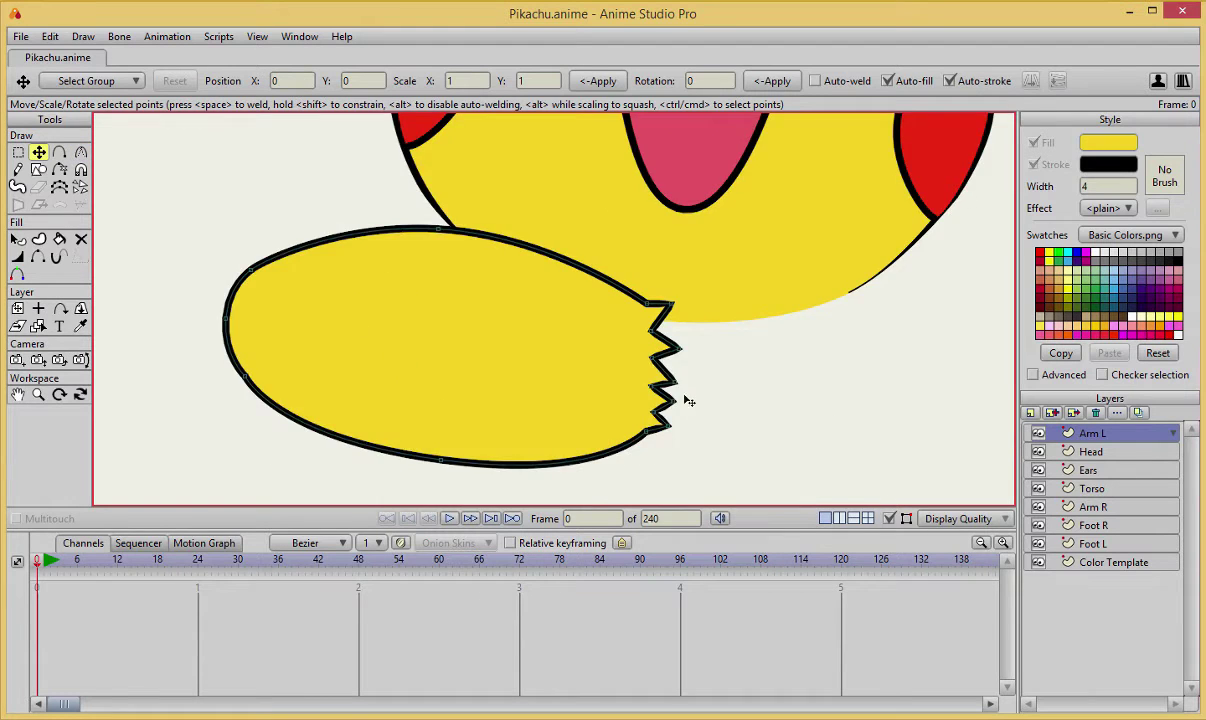
pyautogui.moveTo(735, 361); pyautogui.dragTo(694, 340)
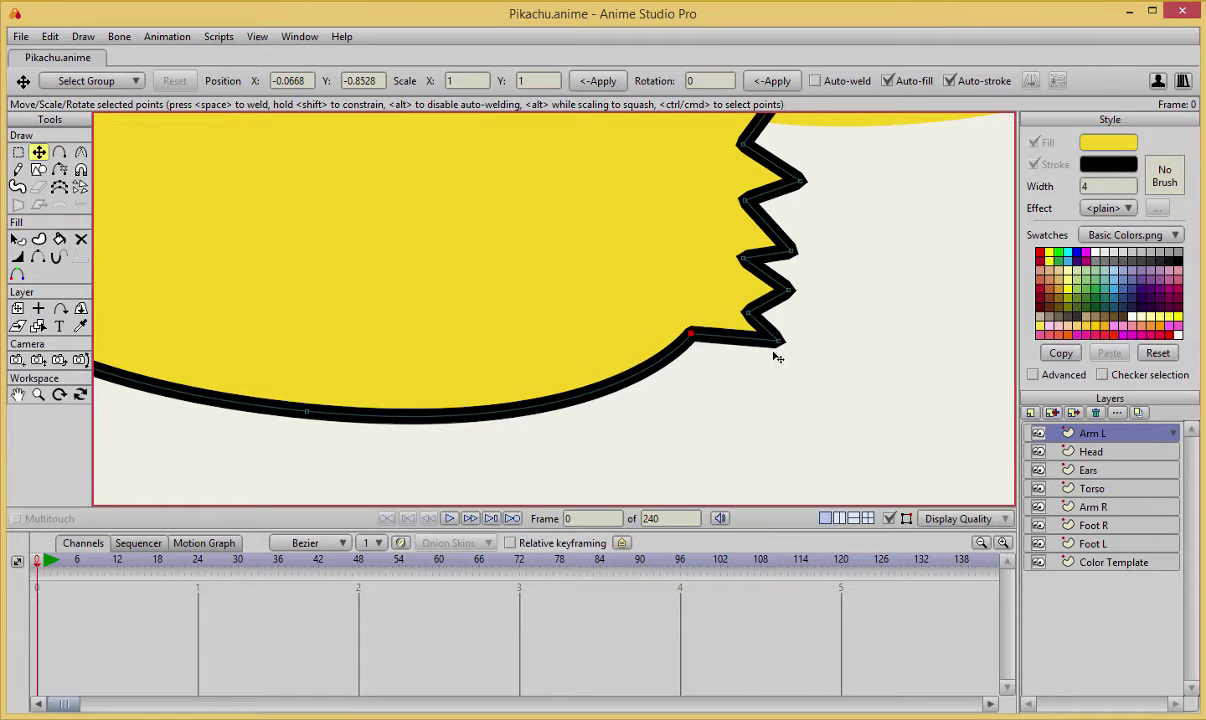
pyautogui.moveTo(777, 357); pyautogui.dragTo(773, 367)
pyautogui.moveTo(700, 342); pyautogui.dragTo(705, 345)
pyautogui.scroll(-4, 785, 305)
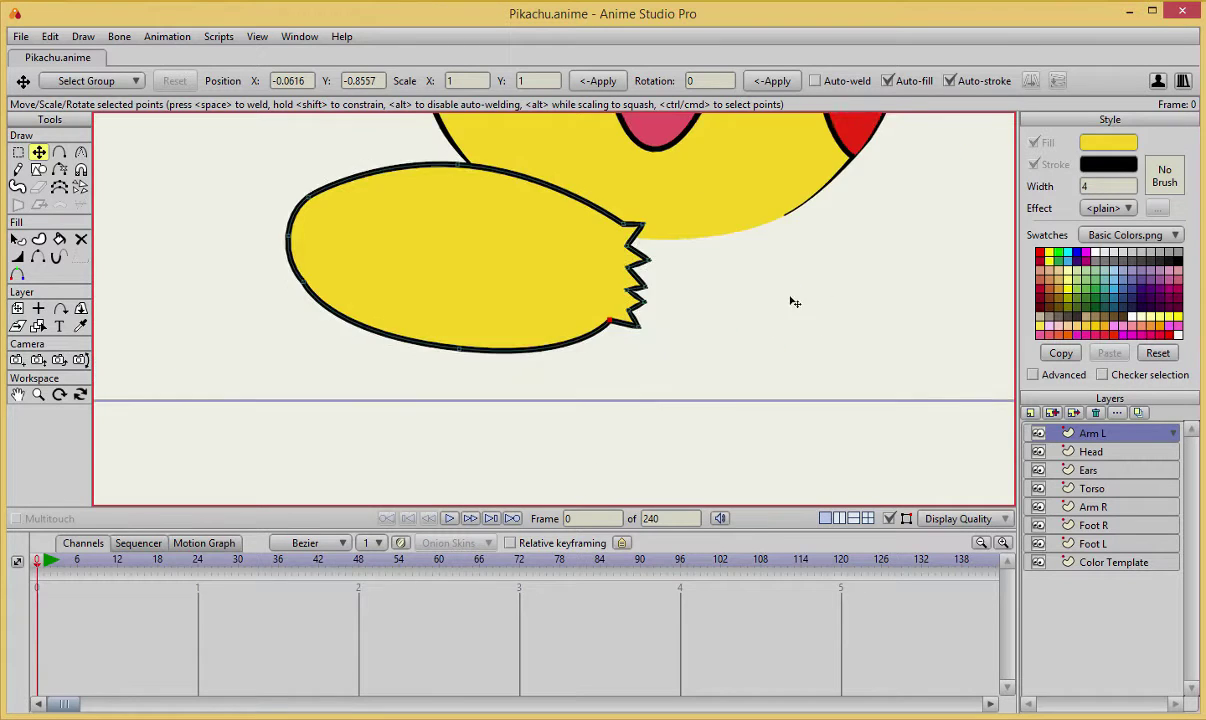
pyautogui.scroll(-2, 757, 310)
pyautogui.scroll(3, 740, 330)
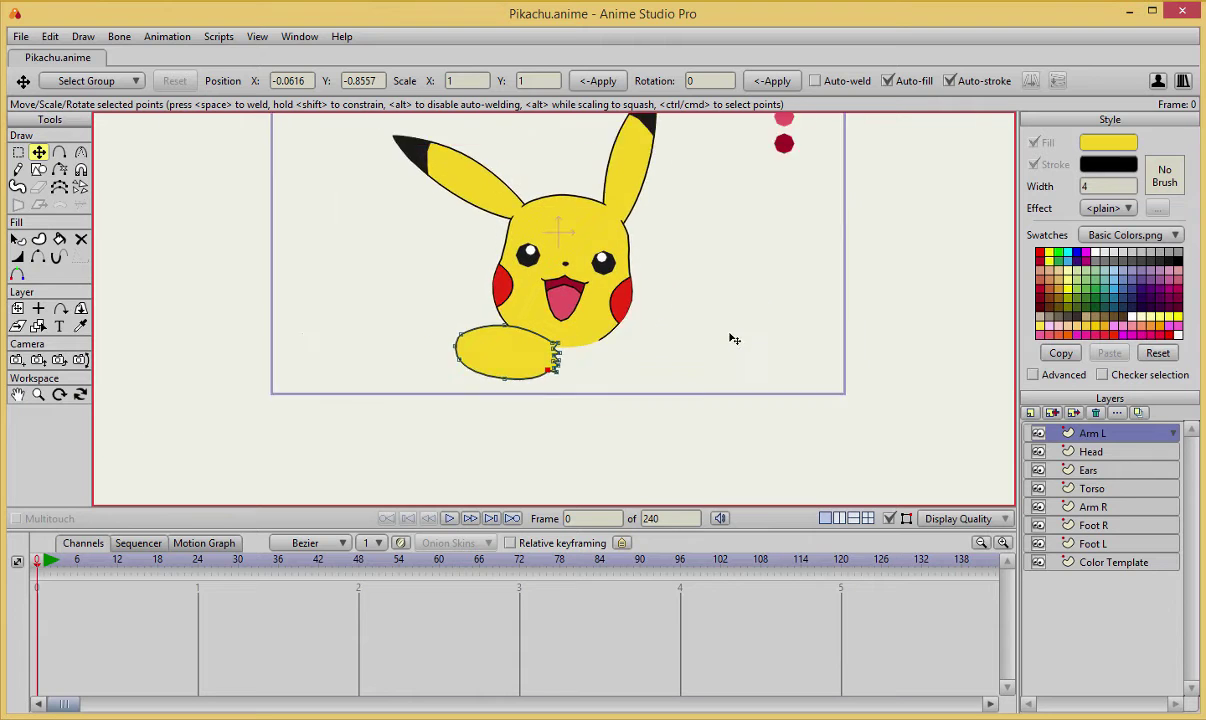
pyautogui.scroll(3, 721, 359)
pyautogui.scroll(-1, 763, 381)
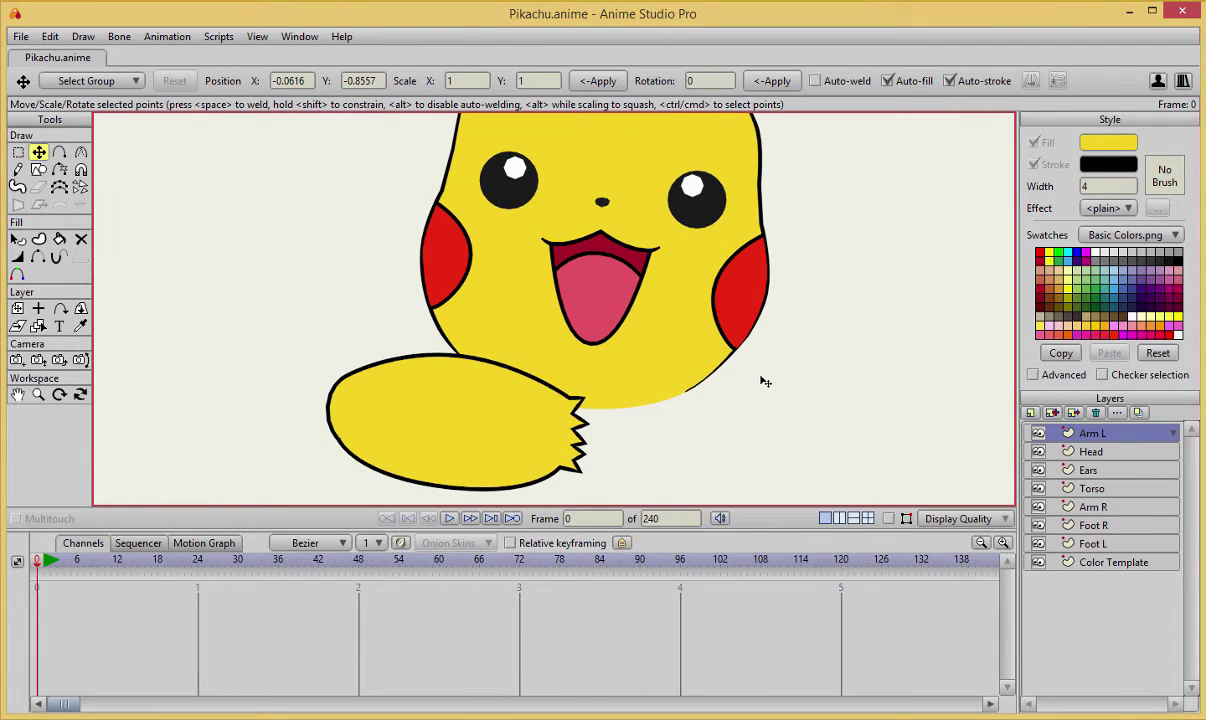
# - Reposition the notches and lower finger tips on the left hand, and move the top finger's base point slightly inward along the arm
pyautogui.scroll(4, 783, 318)
pyautogui.scroll(-5, 705, 302)
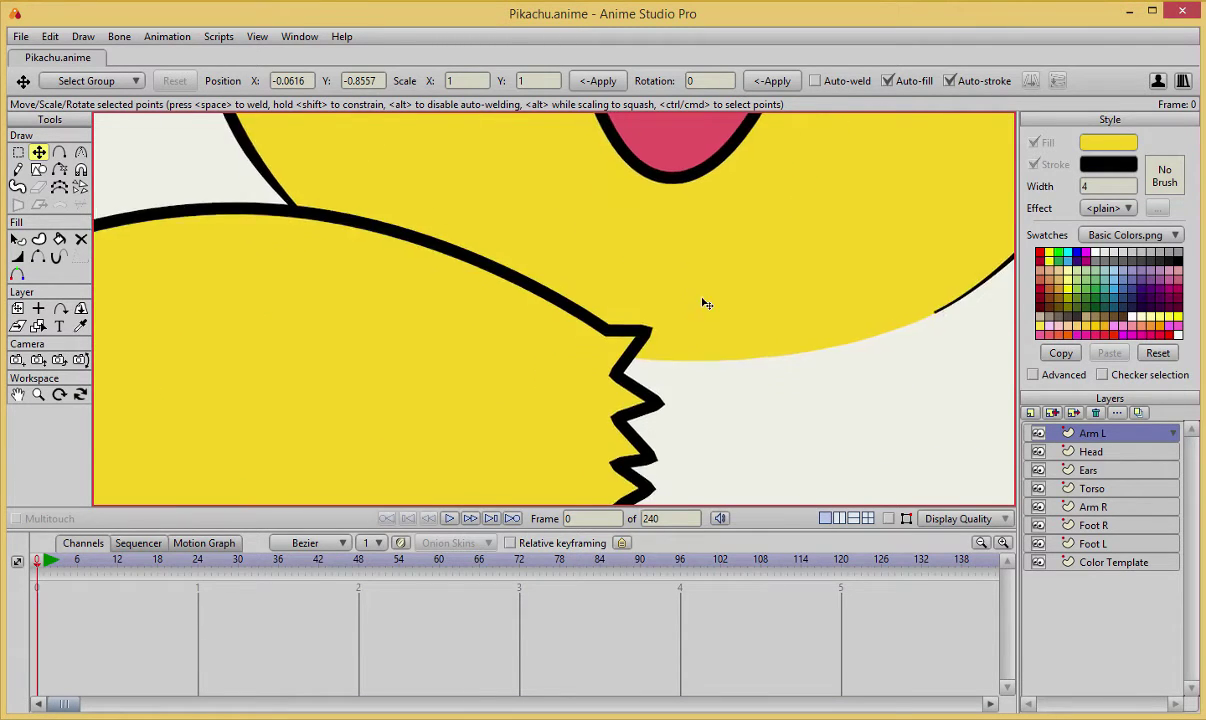
pyautogui.scroll(4, 688, 367)
pyautogui.scroll(-1, 631, 314)
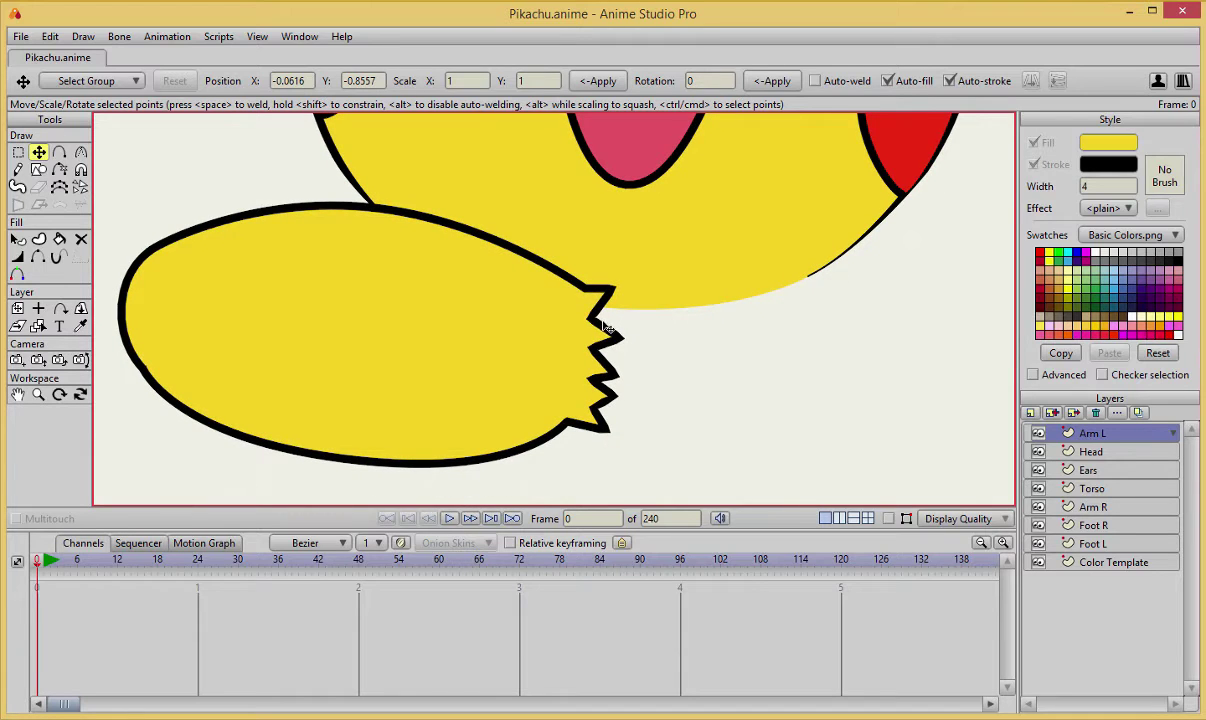
pyautogui.moveTo(591, 319); pyautogui.dragTo(588, 351)
pyautogui.moveTo(606, 394); pyautogui.dragTo(585, 415)
pyautogui.click(684, 396)
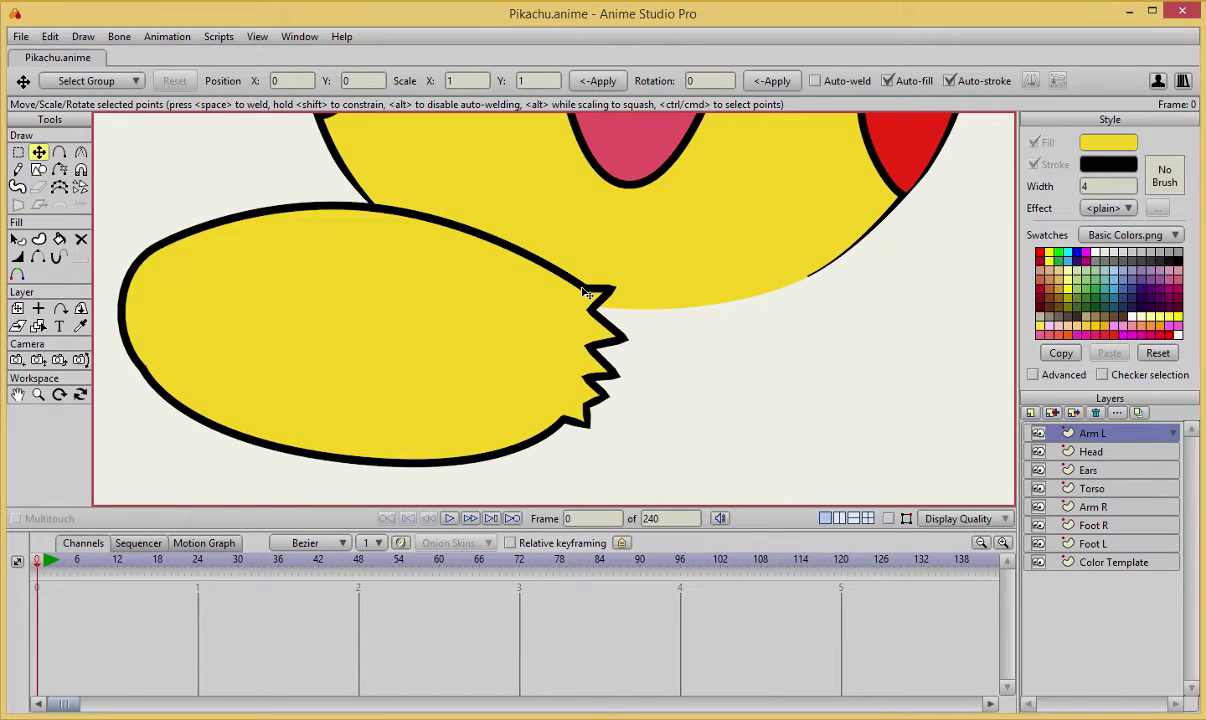
pyautogui.moveTo(583, 288); pyautogui.dragTo(573, 289)
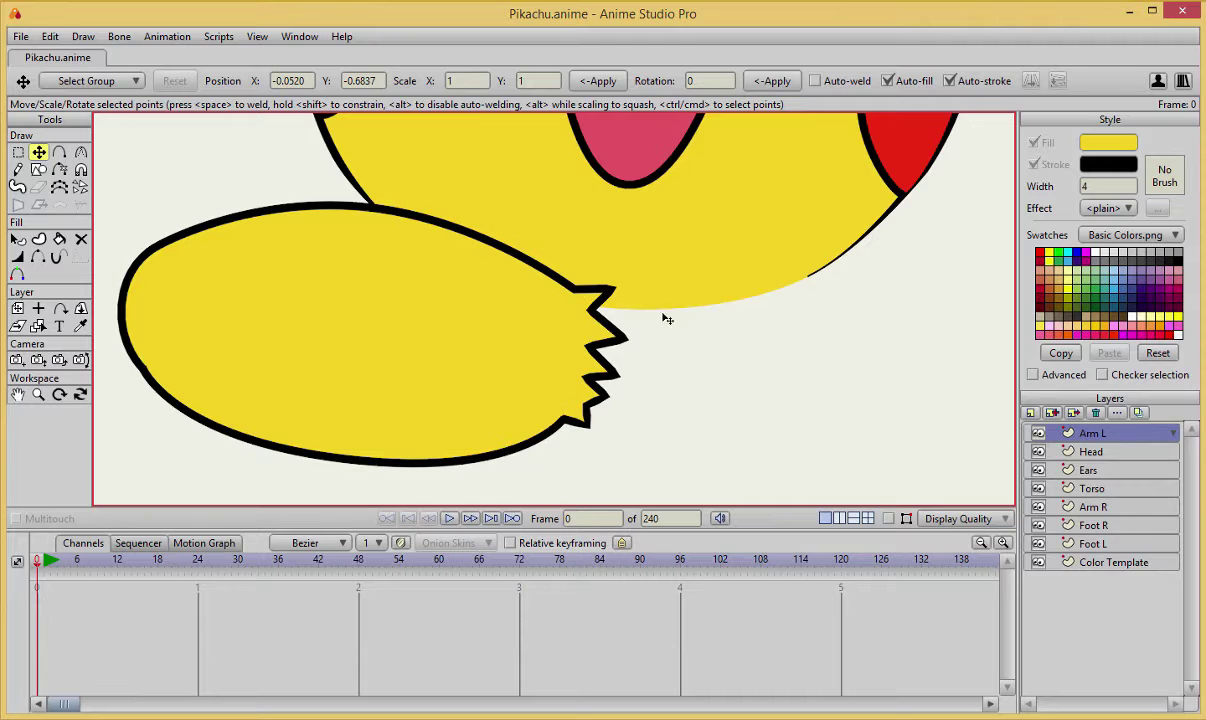
pyautogui.click(690, 340)
# - Fine-tune the left hand by shifting the lowest notch and the finger tips slightly inward for evenly stepped fingers
pyautogui.scroll(-14, 727, 291)
pyautogui.moveTo(734, 288); pyautogui.dragTo(735, 326)
pyautogui.scroll(5, 735, 297)
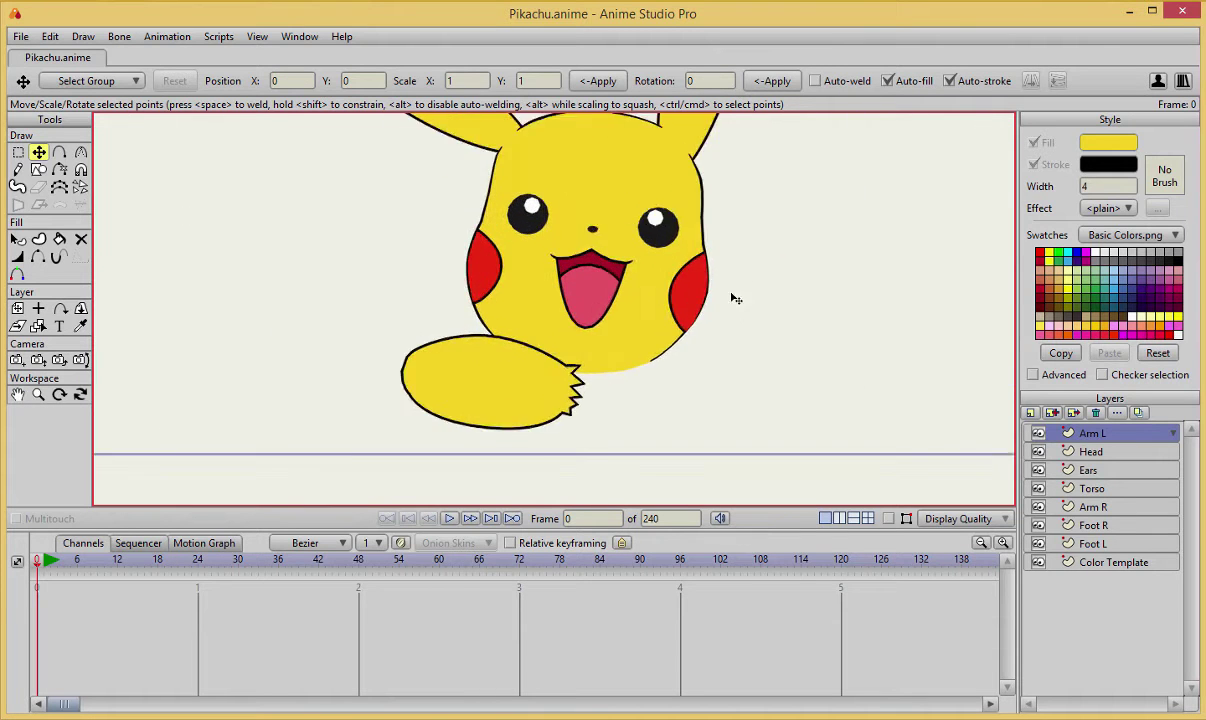
pyautogui.scroll(-1, 737, 294)
pyautogui.scroll(5, 737, 298)
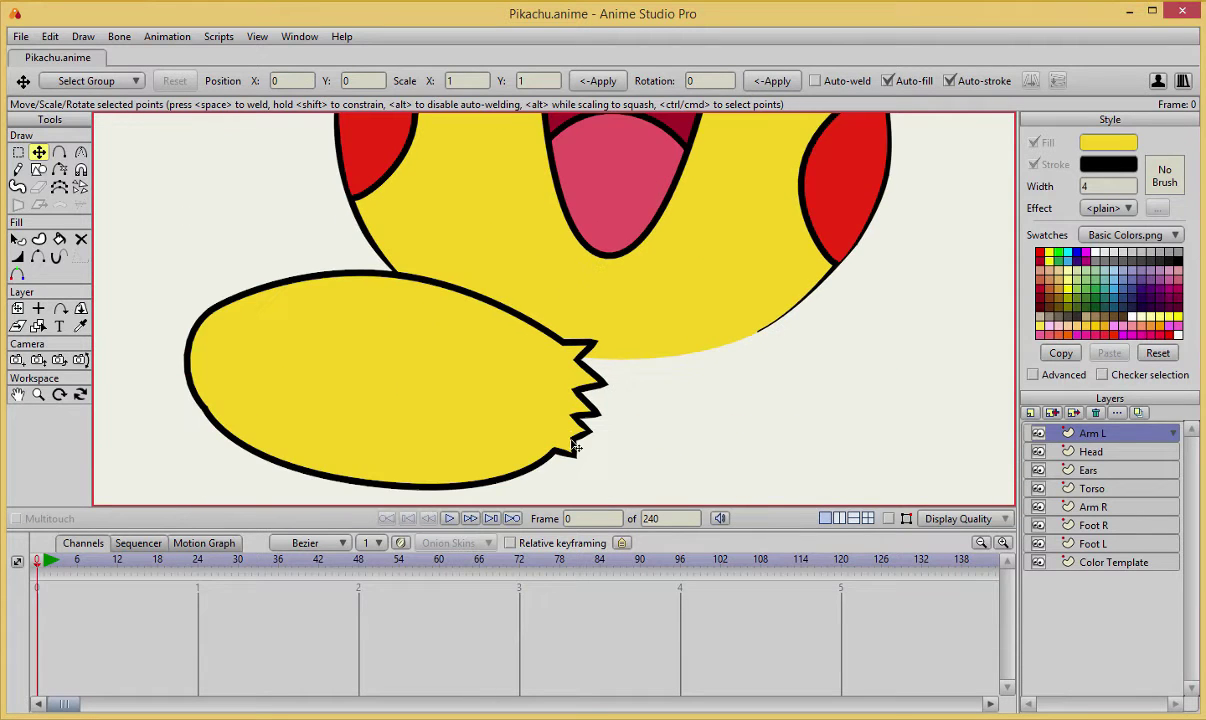
pyautogui.moveTo(572, 440); pyautogui.dragTo(589, 411)
pyautogui.moveTo(601, 389); pyautogui.dragTo(599, 386)
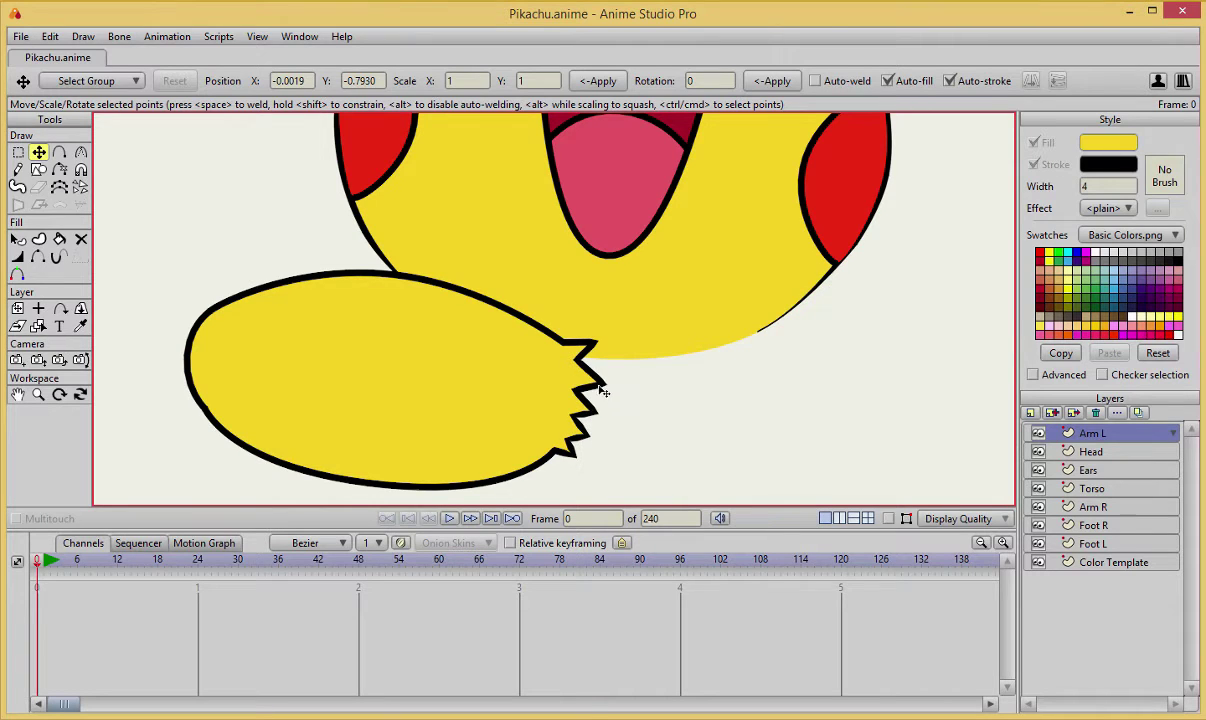
pyautogui.click(672, 388)
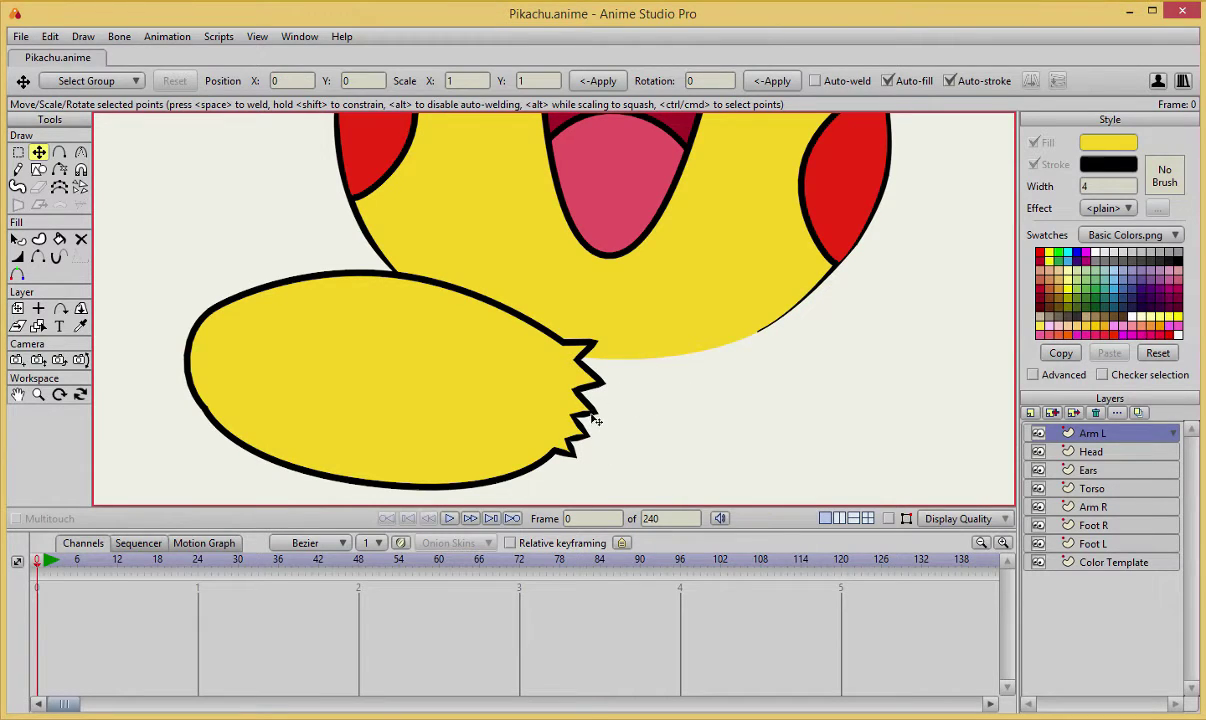
# - Move the Arm R layer up in the layer stack so it sits between Head and Ears
pyautogui.scroll(-5, 705, 207)
pyautogui.scroll(2, 708, 303)
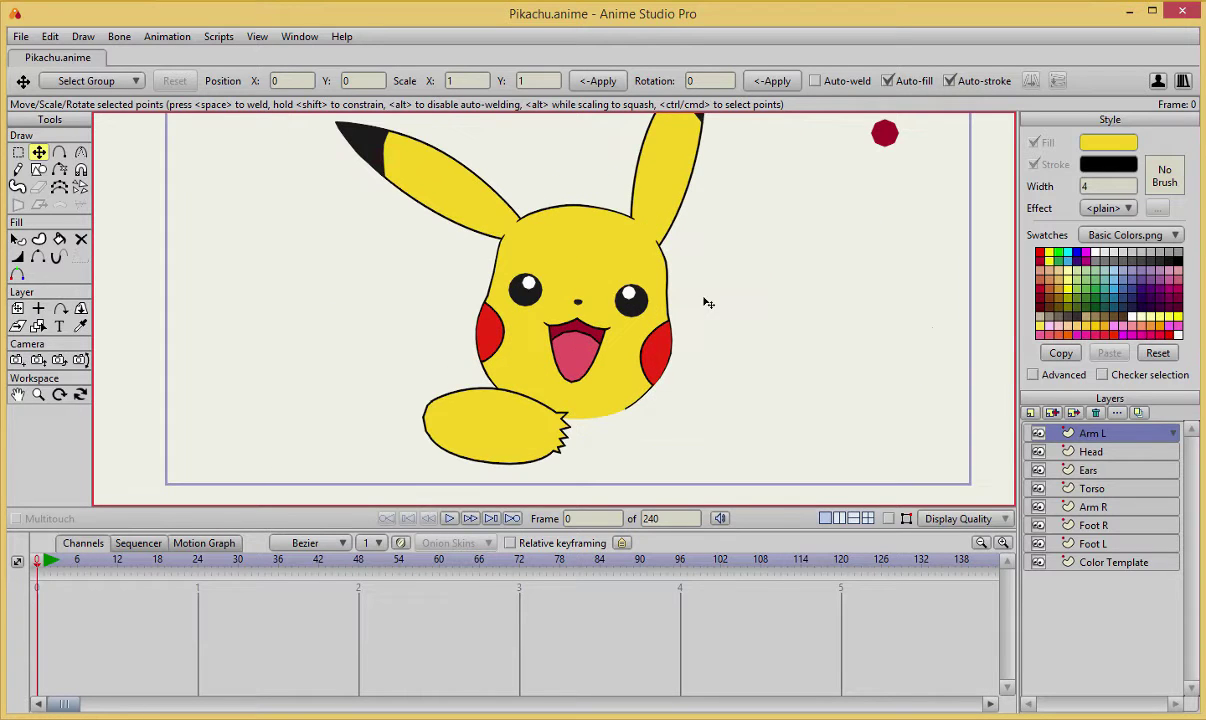
pyautogui.scroll(-2, 700, 334)
pyautogui.scroll(4, 695, 318)
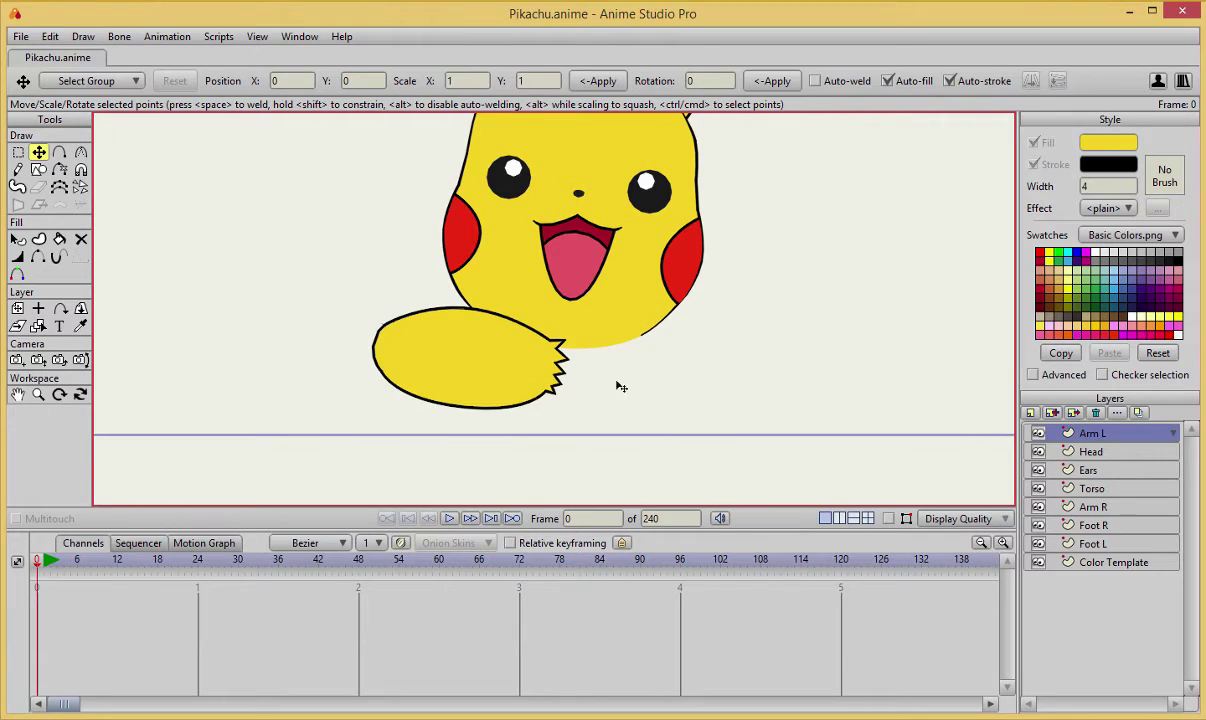
pyautogui.scroll(1, 621, 387)
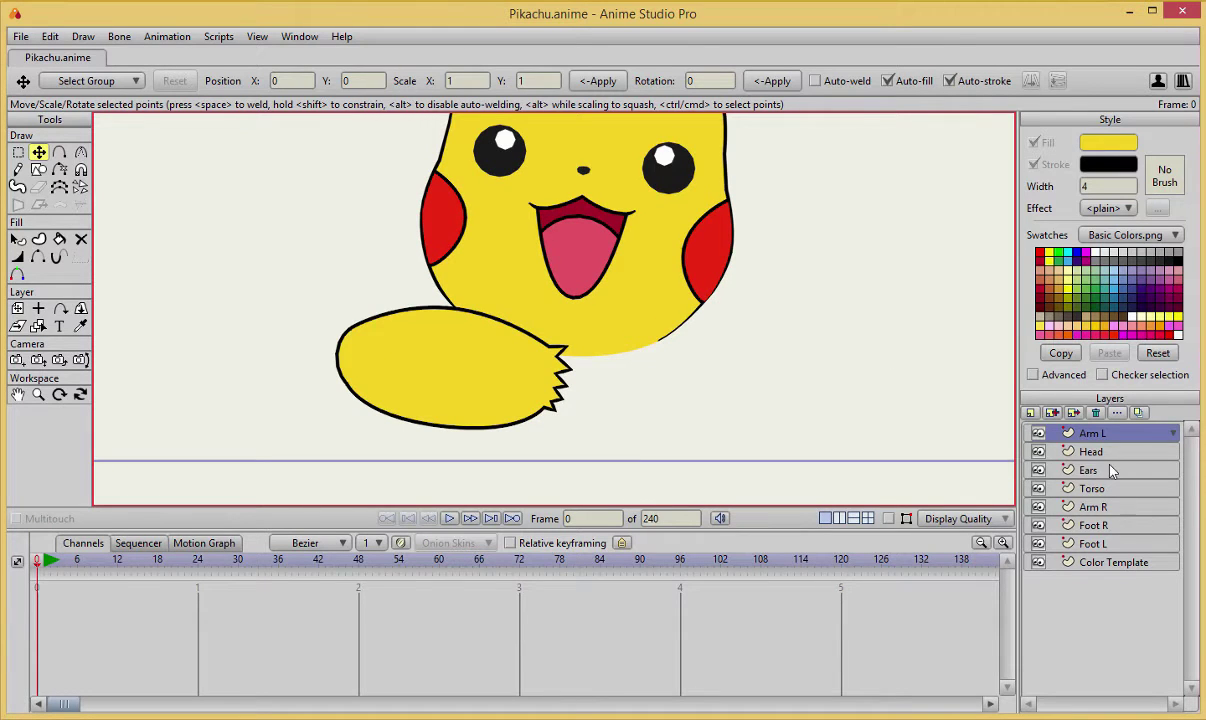
pyautogui.click(1095, 507)
pyautogui.scroll(2, 720, 390)
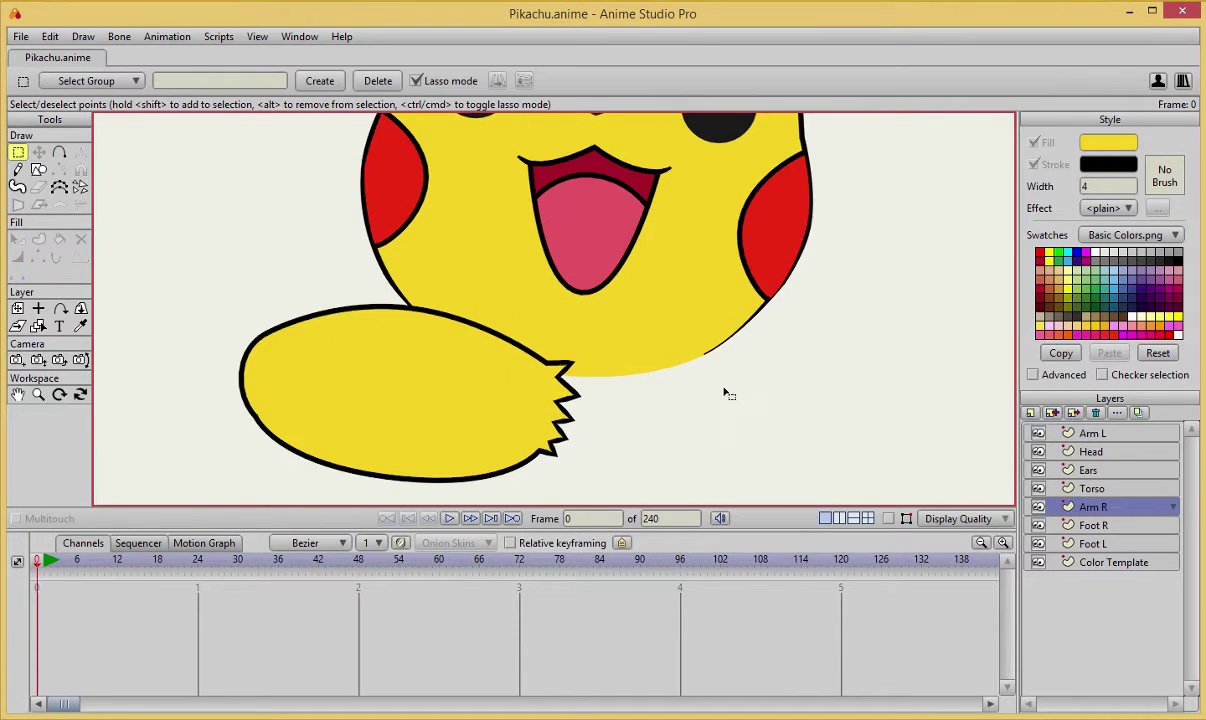
pyautogui.moveTo(738, 409); pyautogui.dragTo(682, 418)
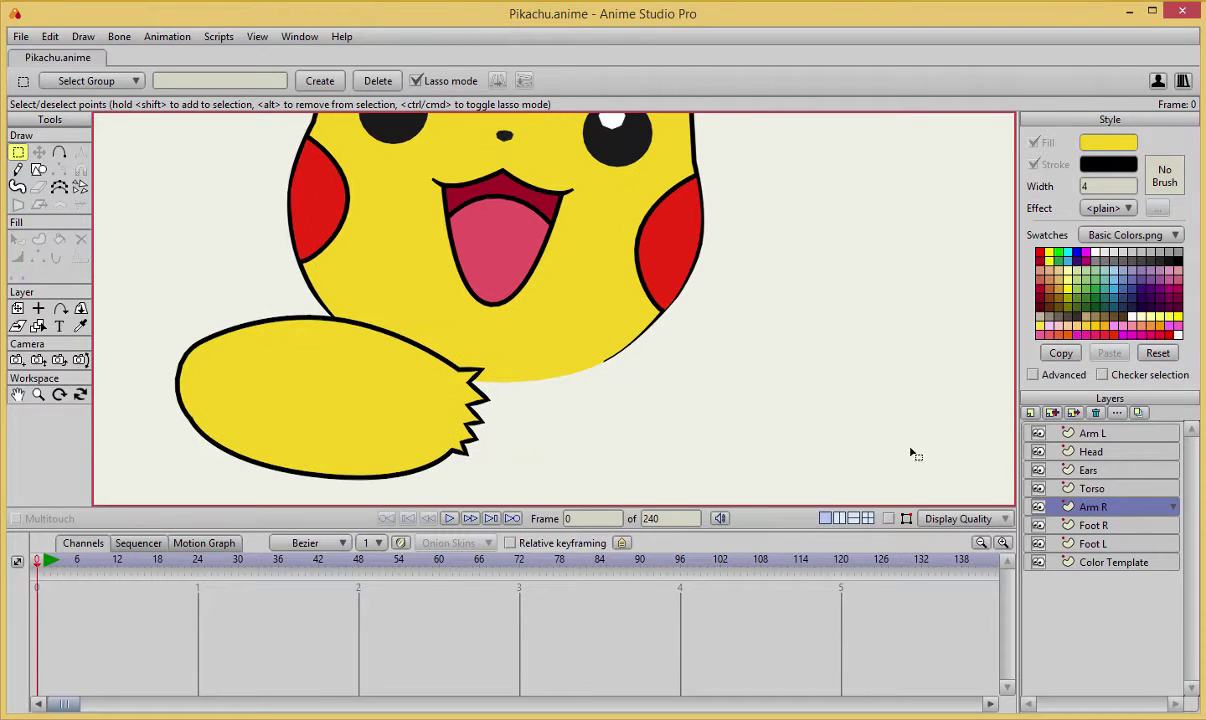
pyautogui.moveTo(1113, 513); pyautogui.dragTo(1047, 463)
# - On Arm R, draw the arm's upper edge from the lower face out to a hand beside the cheek, adding zigzag pointed fingers
pyautogui.scroll(3, 700, 402)
pyautogui.scroll(-1, 728, 408)
pyautogui.press('a')
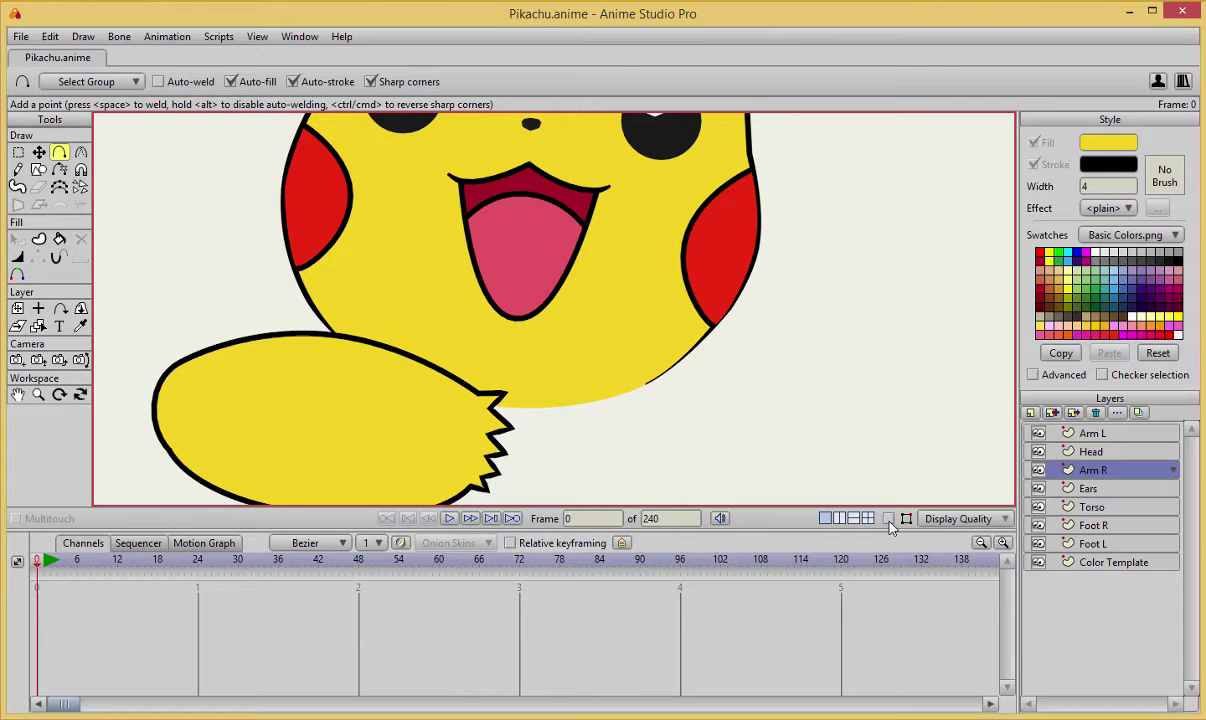
pyautogui.moveTo(580, 379)
pyautogui.mouseDown()
pyautogui.moveTo(627, 334)
pyautogui.moveTo(728, 316)
pyautogui.moveTo(730, 290)
pyautogui.moveTo(821, 256)
pyautogui.moveTo(822, 277)
pyautogui.moveTo(862, 269)
pyautogui.mouseUp()
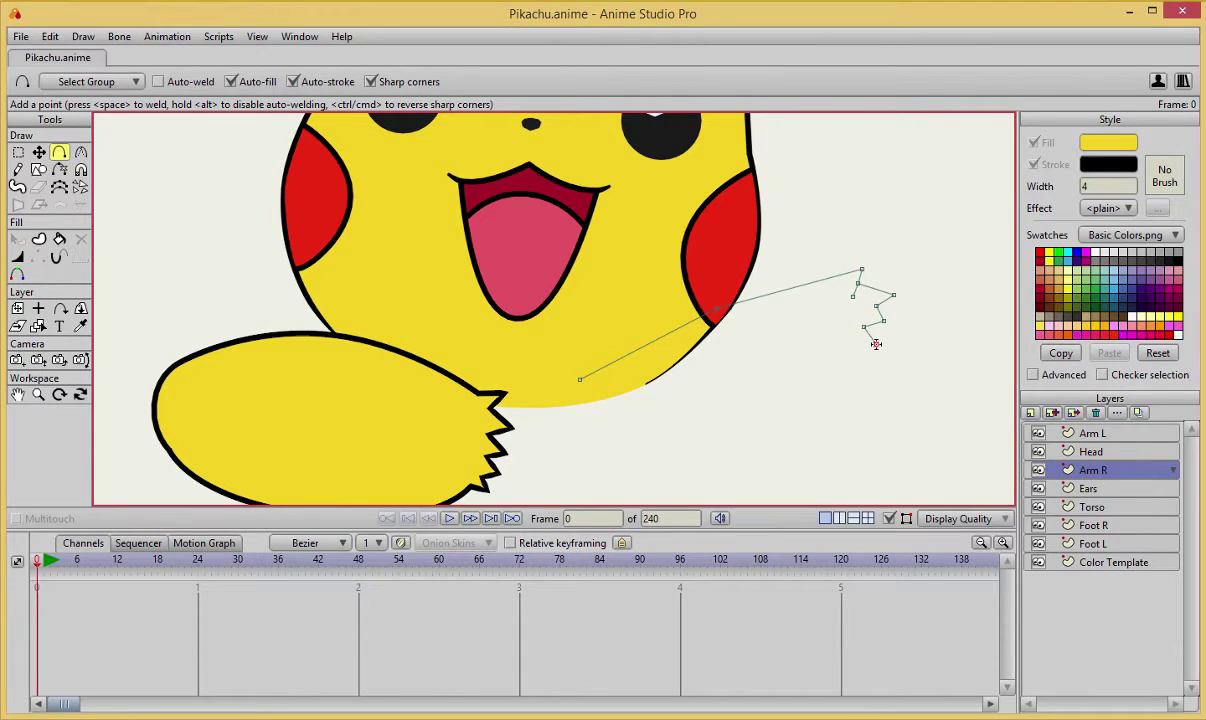
pyautogui.press('t')
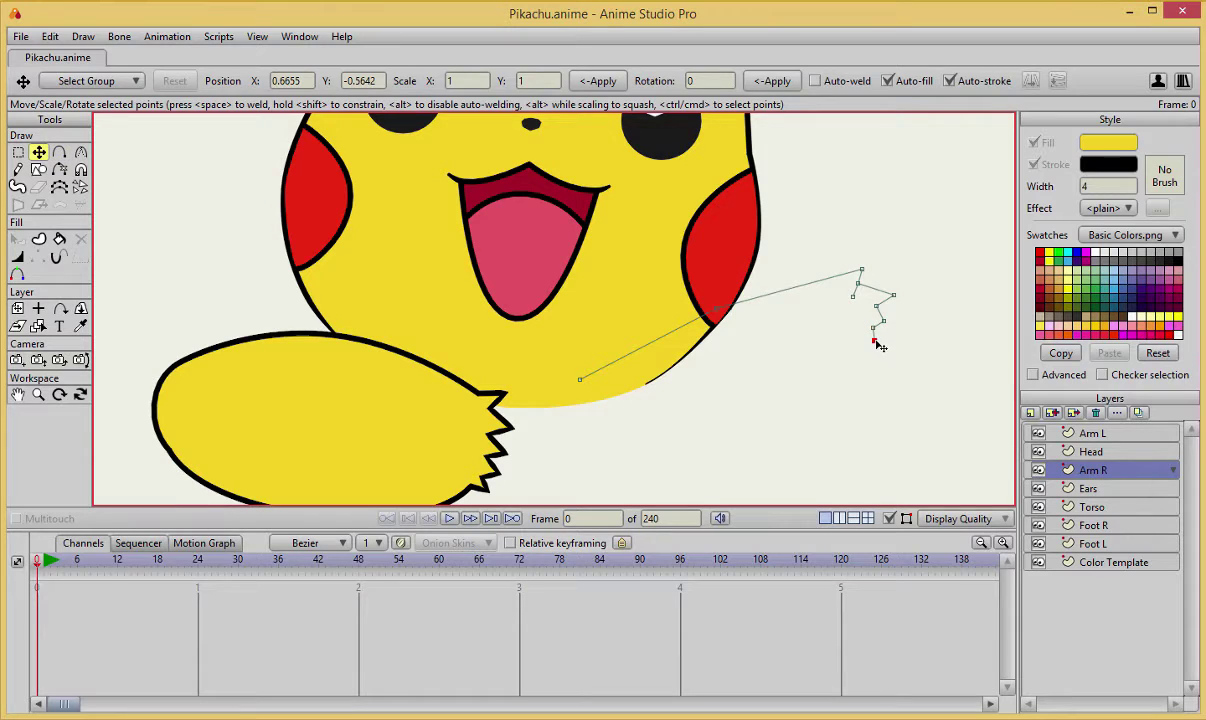
pyautogui.press('a')
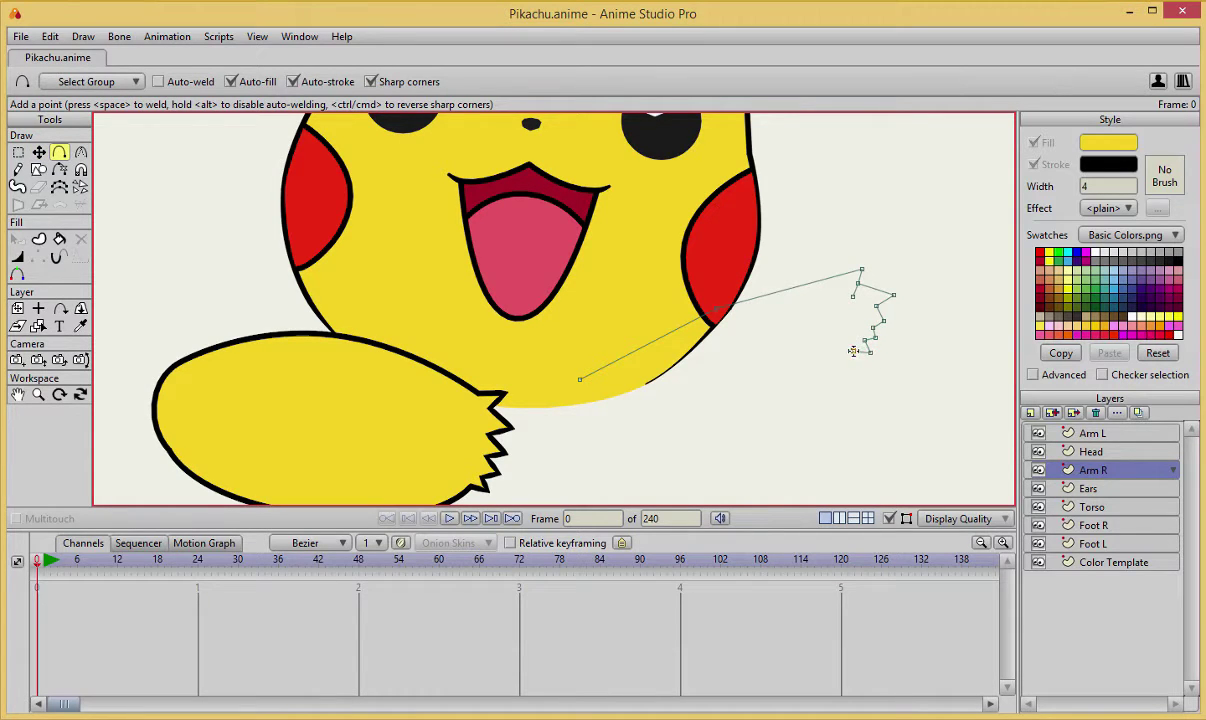
# - Continue the right arm's outline along its underside, nudge the elbow point outward, and close the shape at its starting point
pyautogui.moveTo(836, 398); pyautogui.dragTo(706, 477)
pyautogui.press('t')
pyautogui.moveTo(838, 388); pyautogui.dragTo(851, 399)
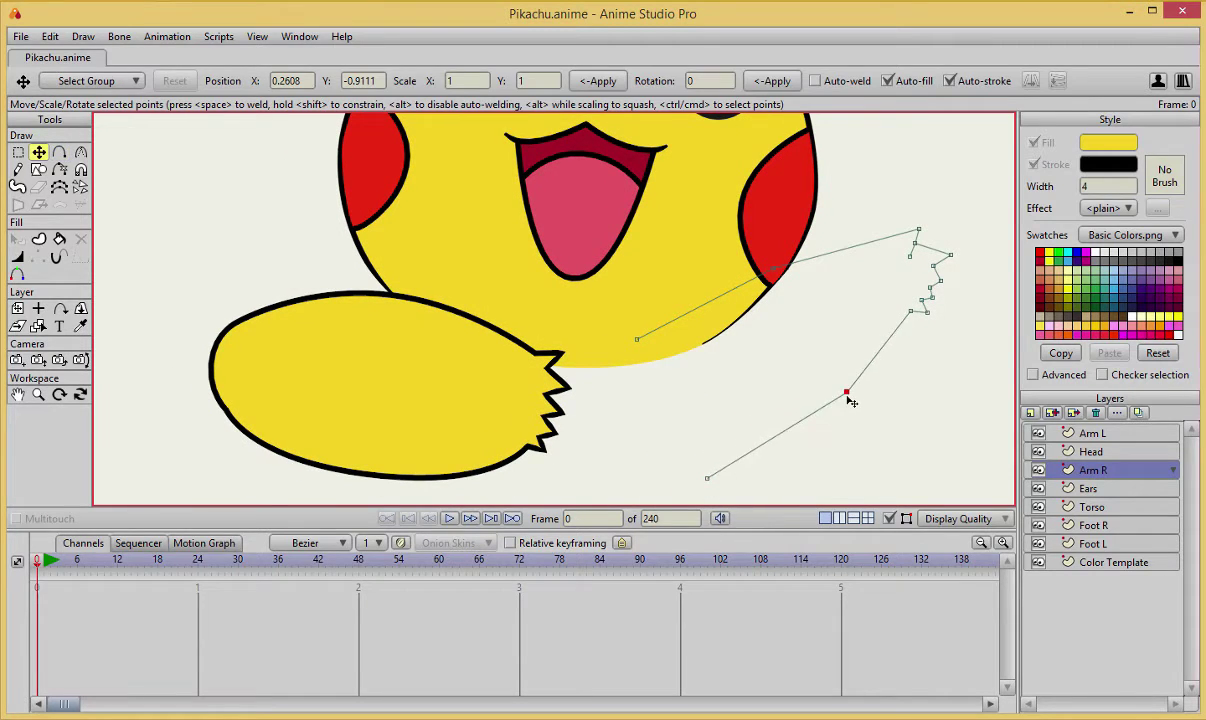
pyautogui.press('a')
pyautogui.moveTo(707, 478); pyautogui.dragTo(637, 340)
pyautogui.press('space')
# - Select all the right hand's finger points and move them up and slightly outward so the arm looks raised
pyautogui.scroll(-2, 746, 310)
pyautogui.scroll(-4, 749, 298)
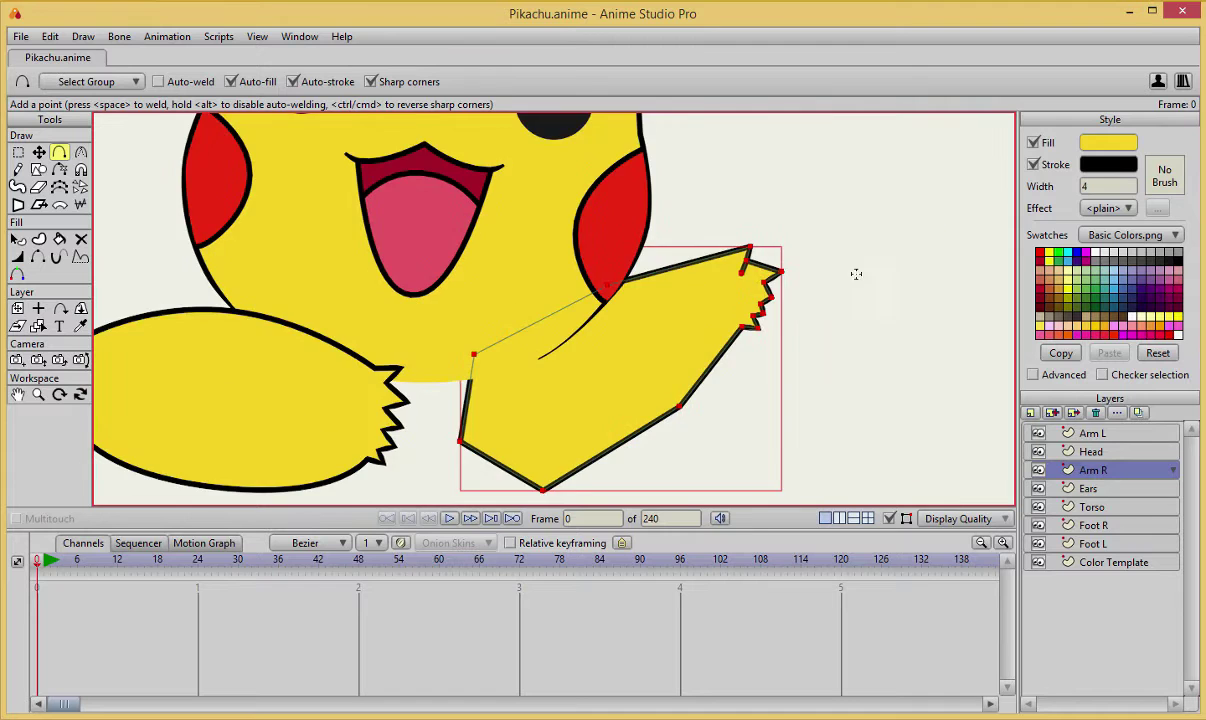
pyautogui.scroll(3, 731, 318)
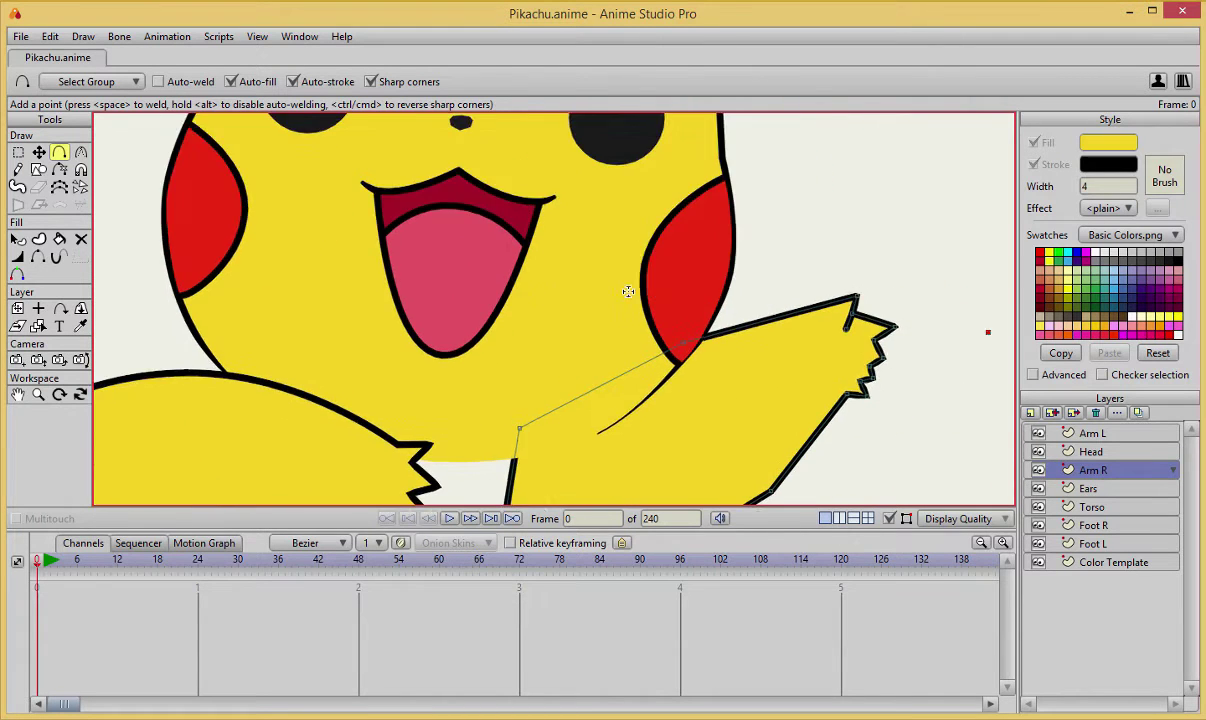
pyautogui.scroll(-3, 632, 280)
pyautogui.scroll(4, 676, 289)
pyautogui.press('g')
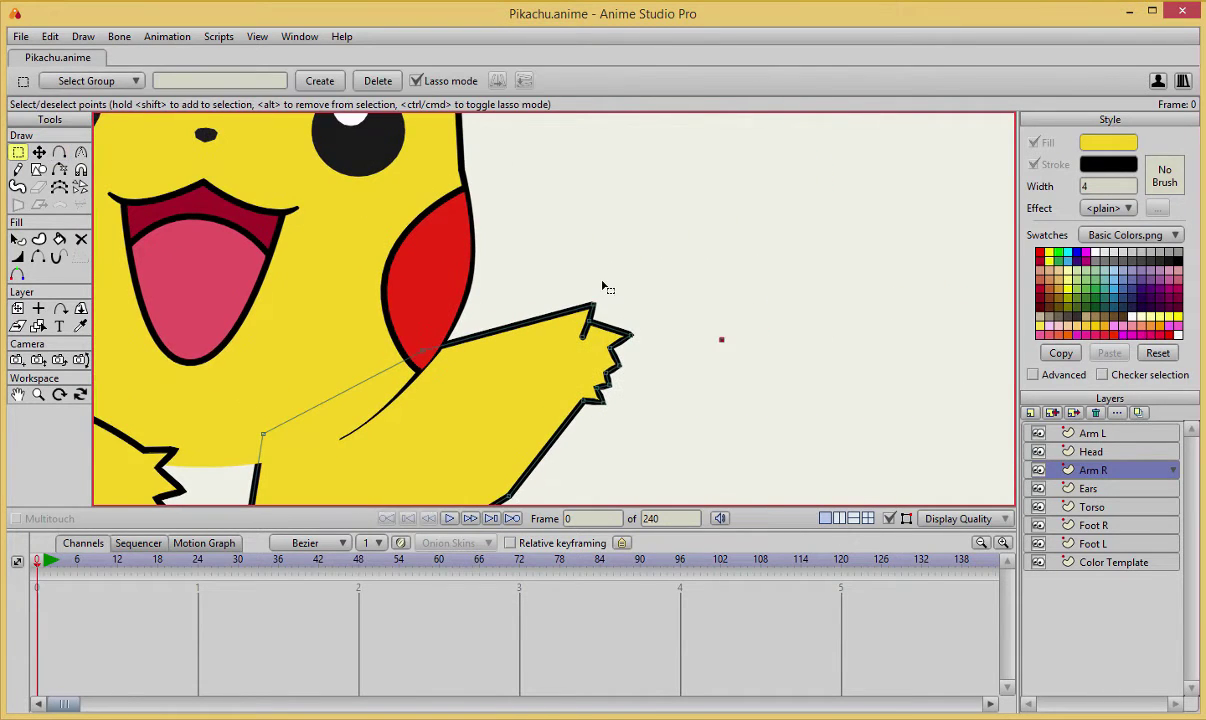
pyautogui.moveTo(600, 278)
pyautogui.mouseDown()
pyautogui.moveTo(630, 479)
pyautogui.moveTo(645, 267)
pyautogui.mouseUp()
pyautogui.press('t')
pyautogui.scroll(-4, 645, 267)
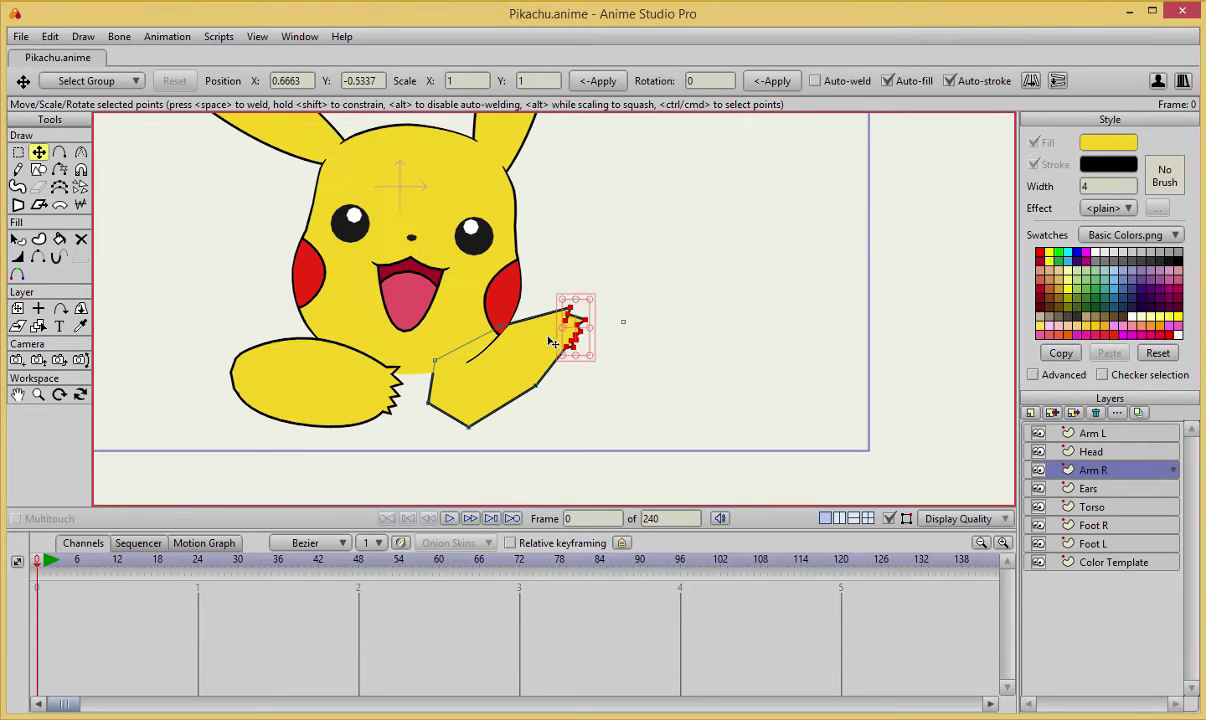
pyautogui.moveTo(552, 343); pyautogui.dragTo(610, 280)
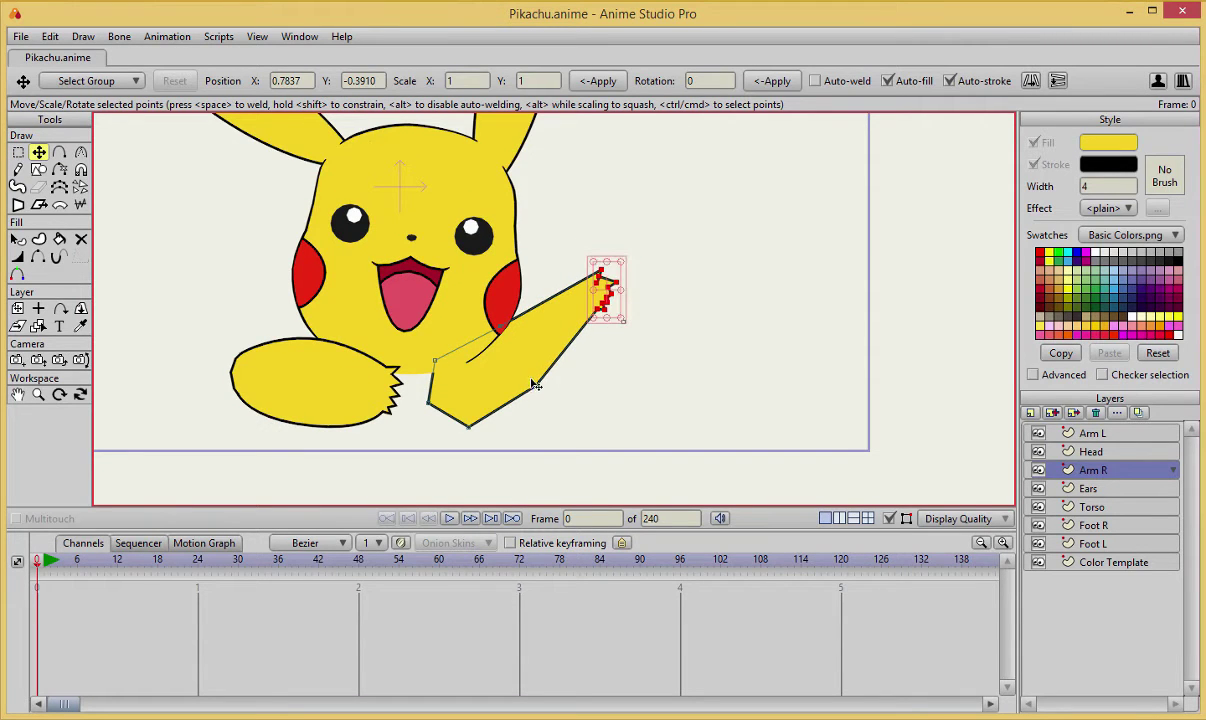
pyautogui.moveTo(545, 392); pyautogui.dragTo(558, 399)
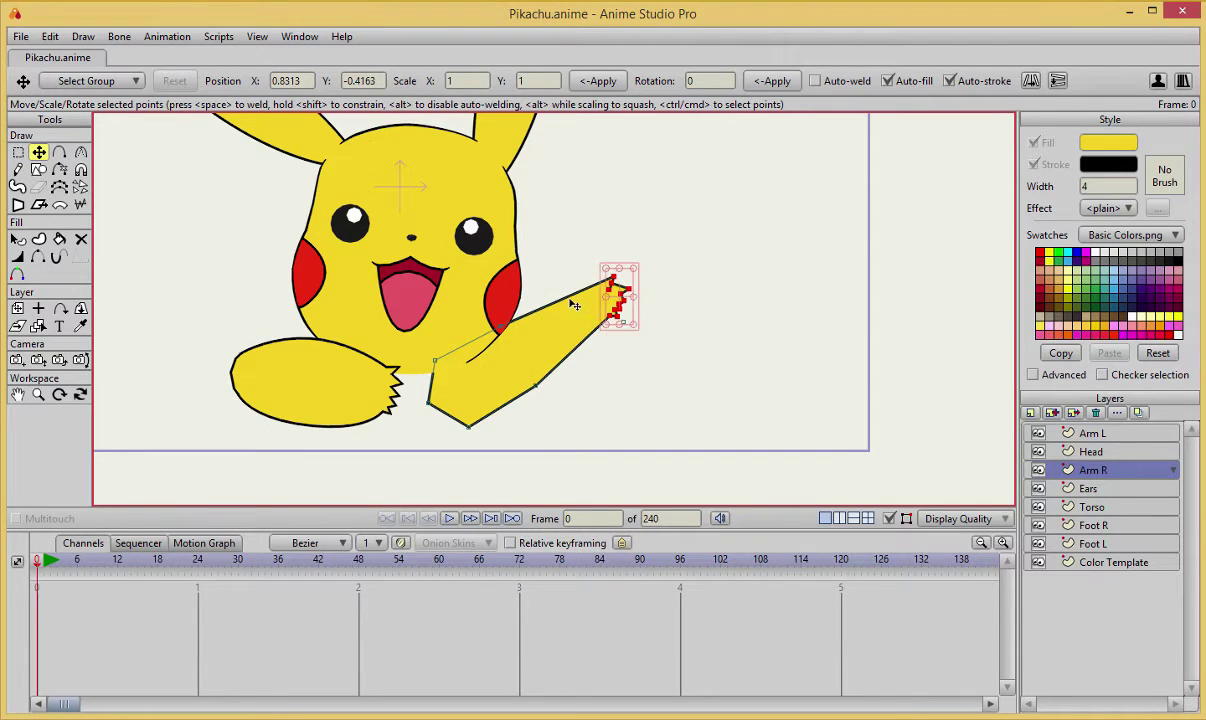
pyautogui.moveTo(570, 303); pyautogui.dragTo(546, 291)
# - Raise the right arm's upper edge point beside the cheek, and curve both that point and the underside point
pyautogui.click(499, 330)
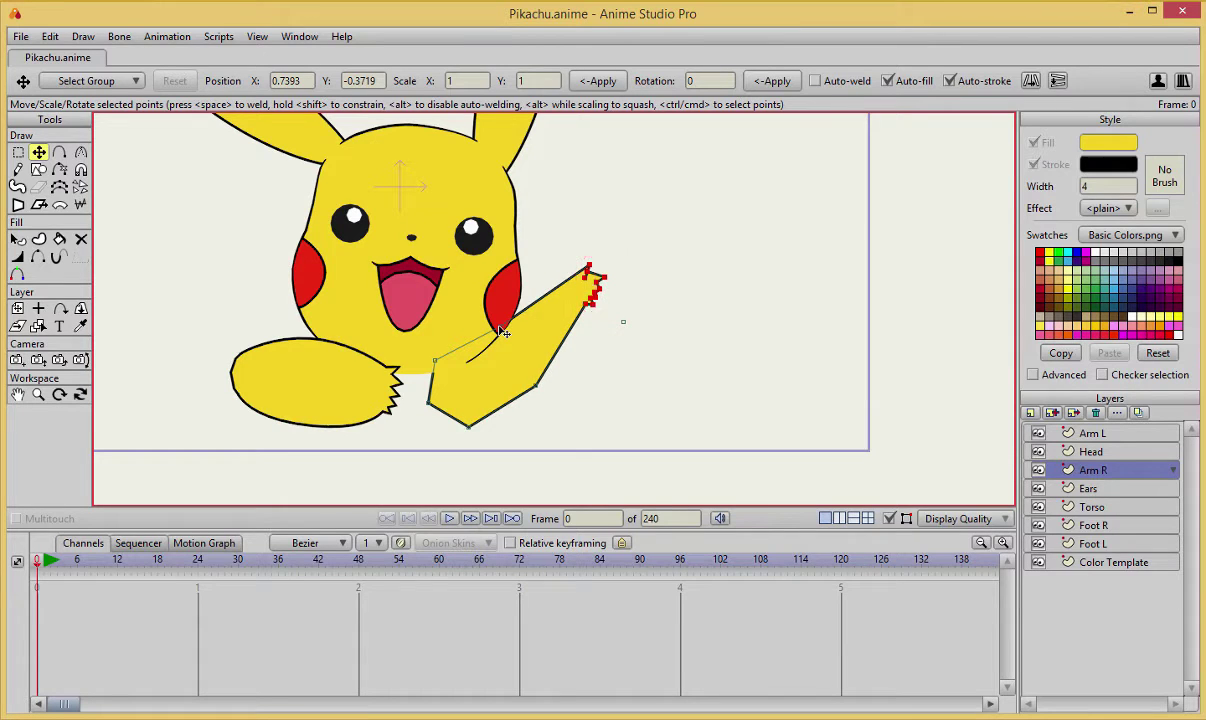
pyautogui.moveTo(499, 330); pyautogui.dragTo(537, 285)
pyautogui.press('c')
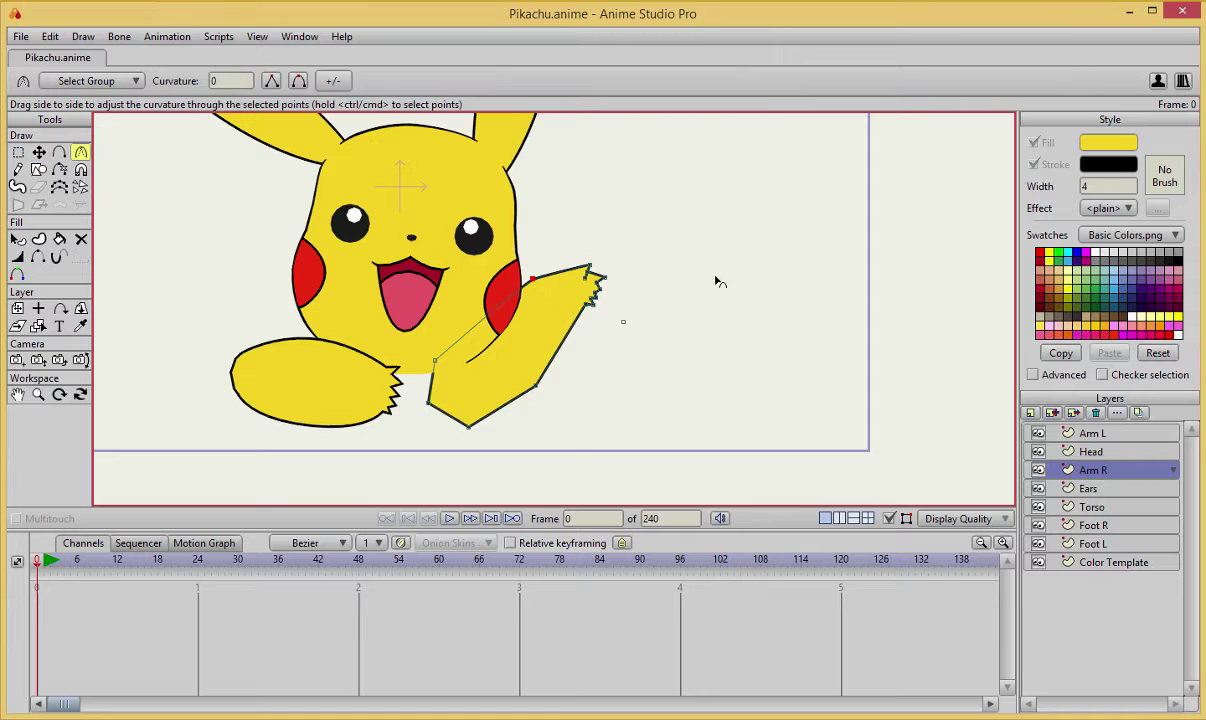
pyautogui.press('t')
pyautogui.click(535, 385)
pyautogui.press('c')
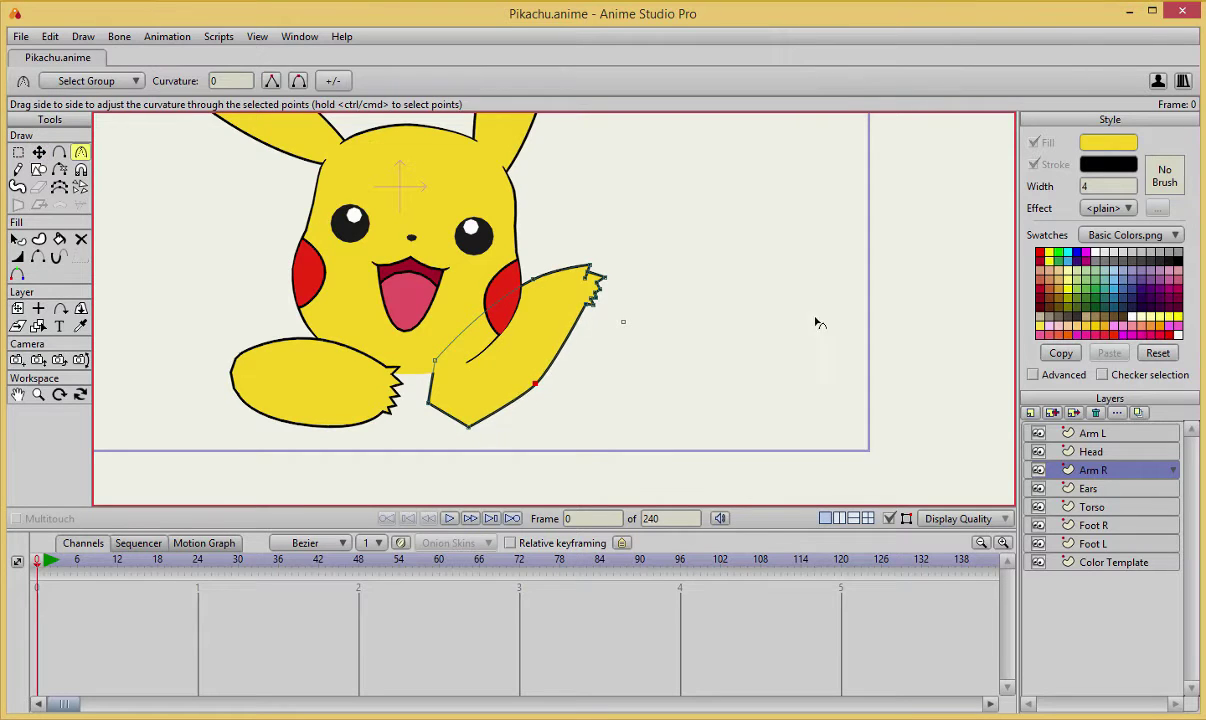
pyautogui.moveTo(816, 323); pyautogui.dragTo(694, 363)
# - Round the corner at the lower inner end of the right arm by increasing its point curvature
pyautogui.press('t')
pyautogui.moveTo(468, 427); pyautogui.dragTo(697, 419)
pyautogui.press('c')
pyautogui.scroll(4, 783, 326)
pyautogui.moveTo(291, 486); pyautogui.dragTo(690, 368)
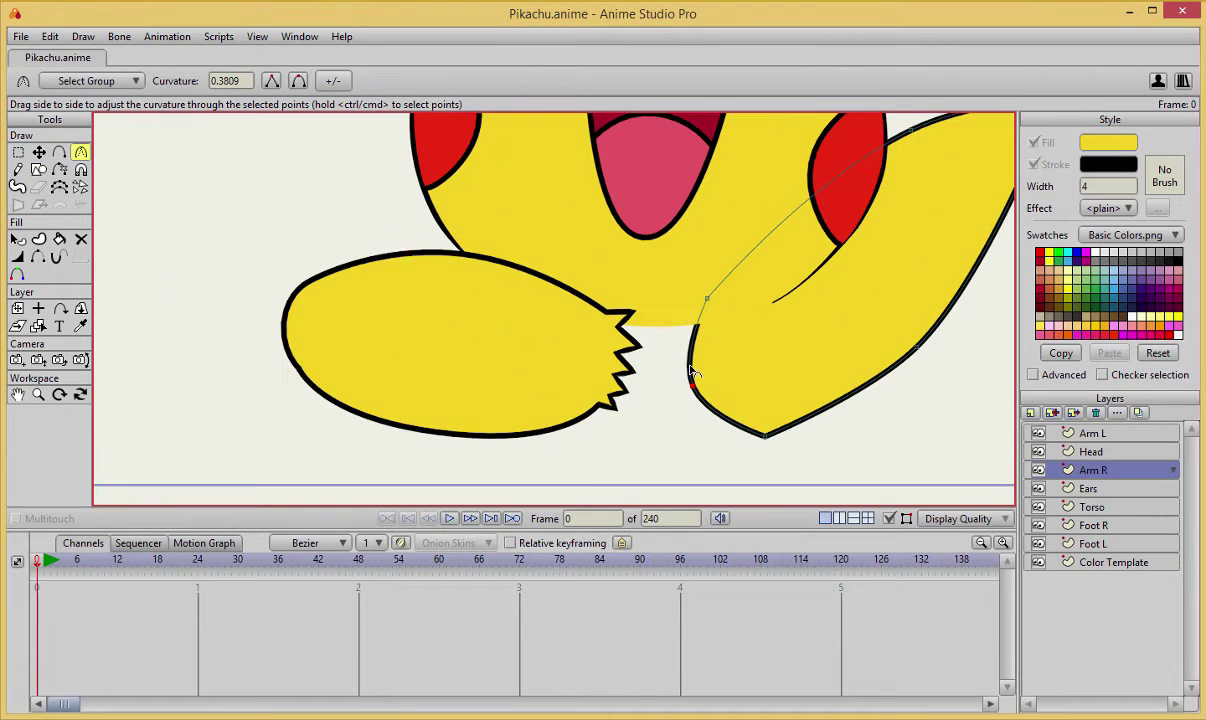
# - Hide the two outline edges at the right arm's lower inner end where it joins the body
pyautogui.press('h')
pyautogui.click(720, 412)
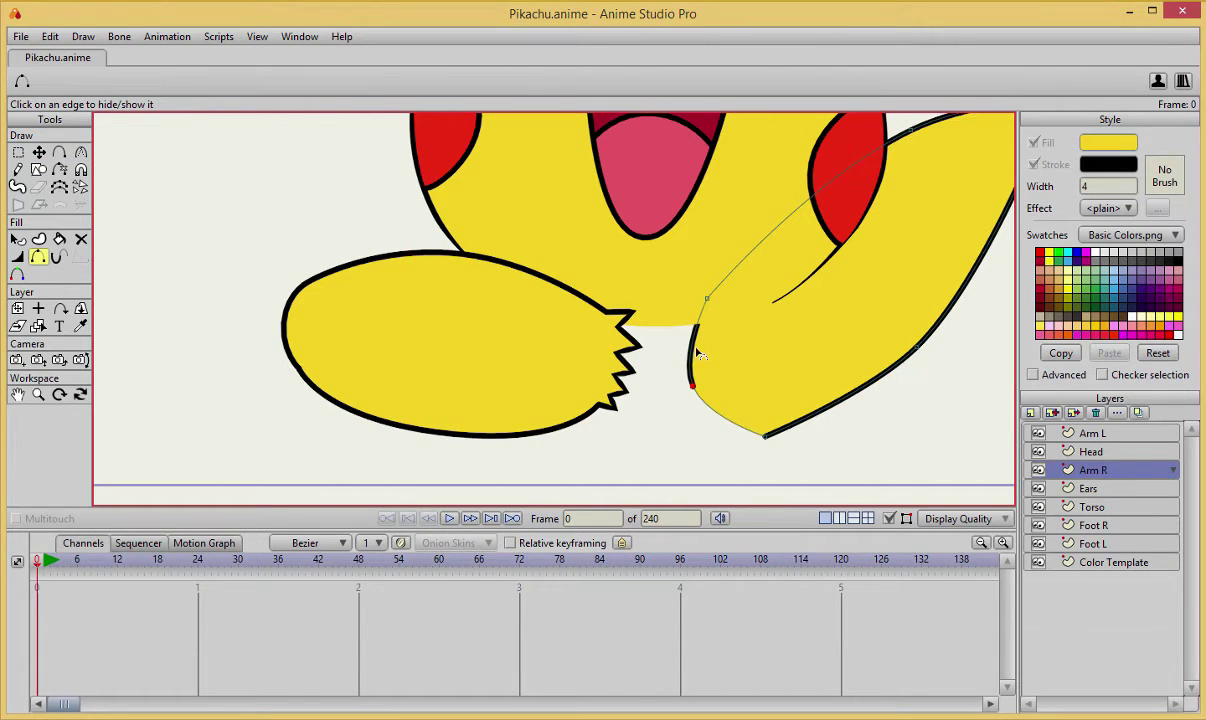
pyautogui.click(693, 352)
pyautogui.press('t')
pyautogui.scroll(-2, 756, 345)
pyautogui.hotkey('ctrl', 'a')
pyautogui.scroll(-6, 764, 343)
pyautogui.press('Return')
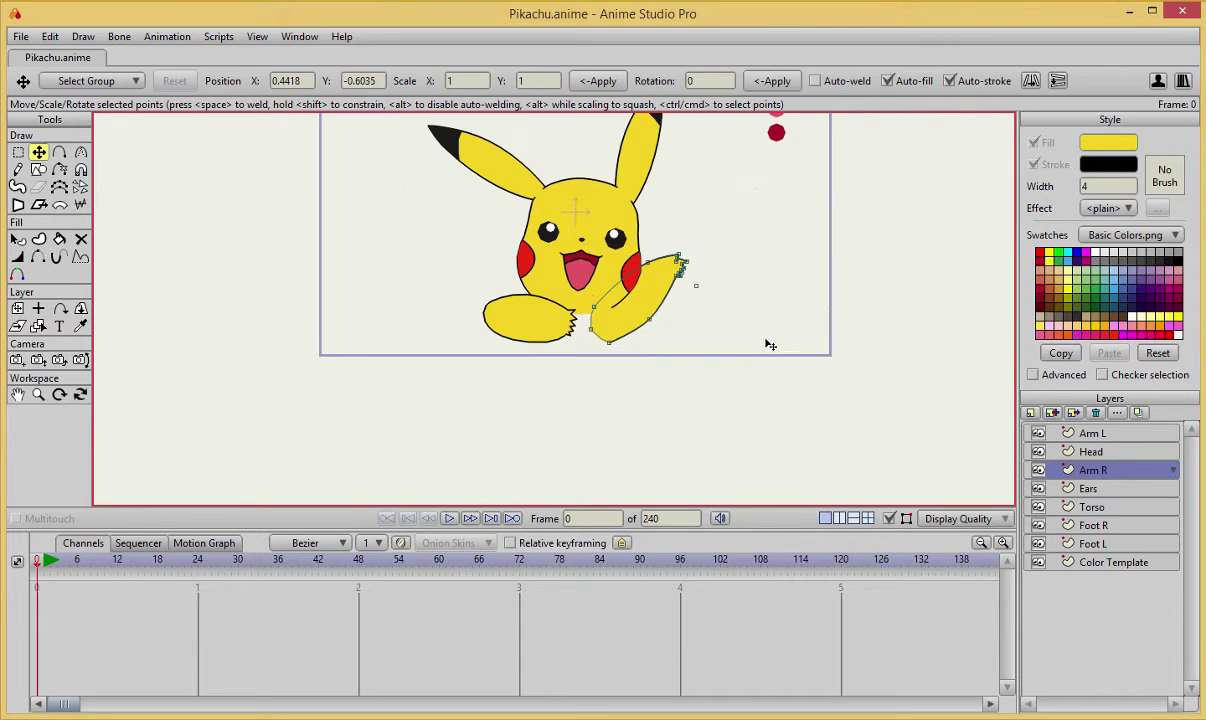
# - Turn off the display of path curves and points on the canvas
pyautogui.scroll(4, 771, 338)
pyautogui.scroll(-3, 765, 372)
pyautogui.scroll(1, 755, 414)
pyautogui.scroll(-1, 755, 414)
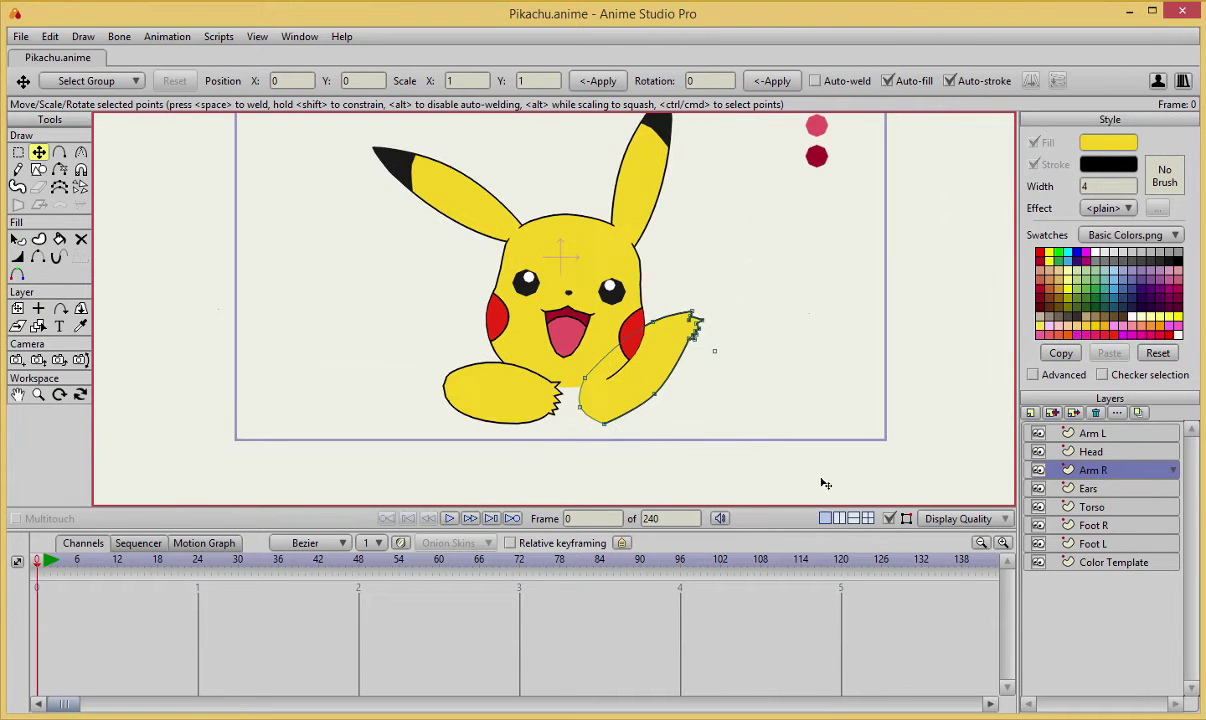
pyautogui.click(904, 520)
# - Refine the right hand by lowering the top finger tip and pulling the second and lowest finger tips slightly inward
pyautogui.scroll(6, 740, 352)
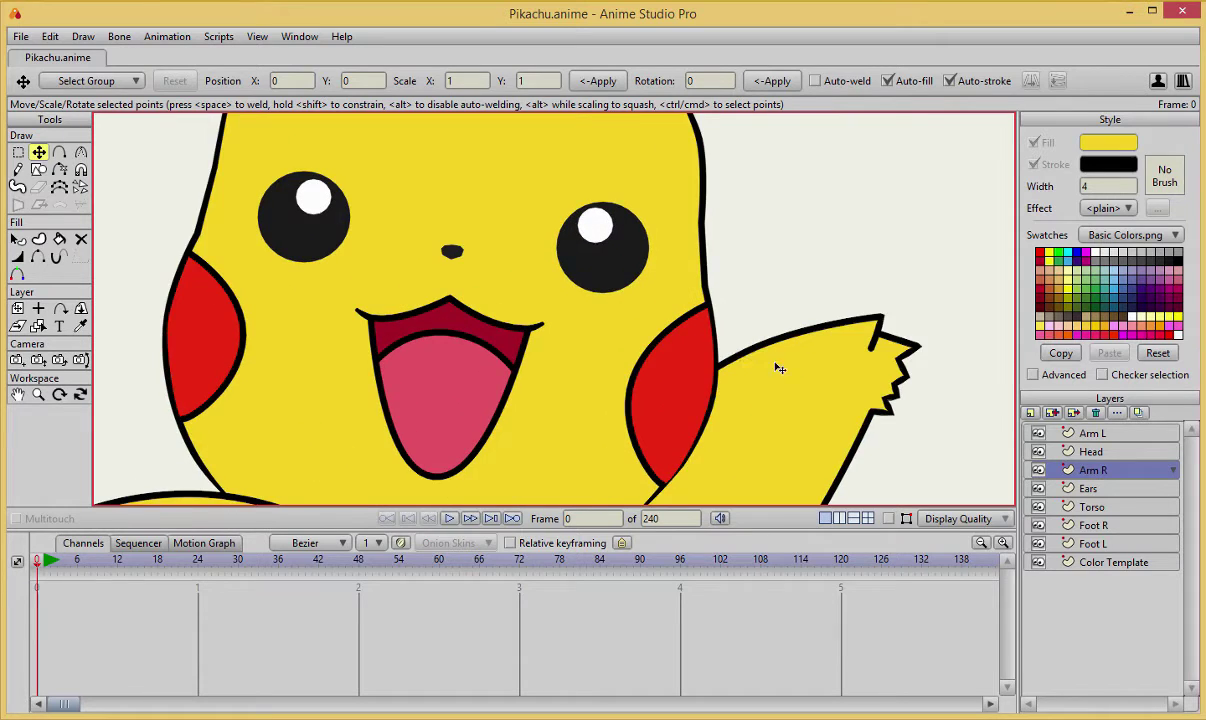
pyautogui.moveTo(720, 311)
pyautogui.mouseDown()
pyautogui.moveTo(670, 301)
pyautogui.moveTo(704, 314)
pyautogui.mouseUp()
pyautogui.scroll(3, 722, 321)
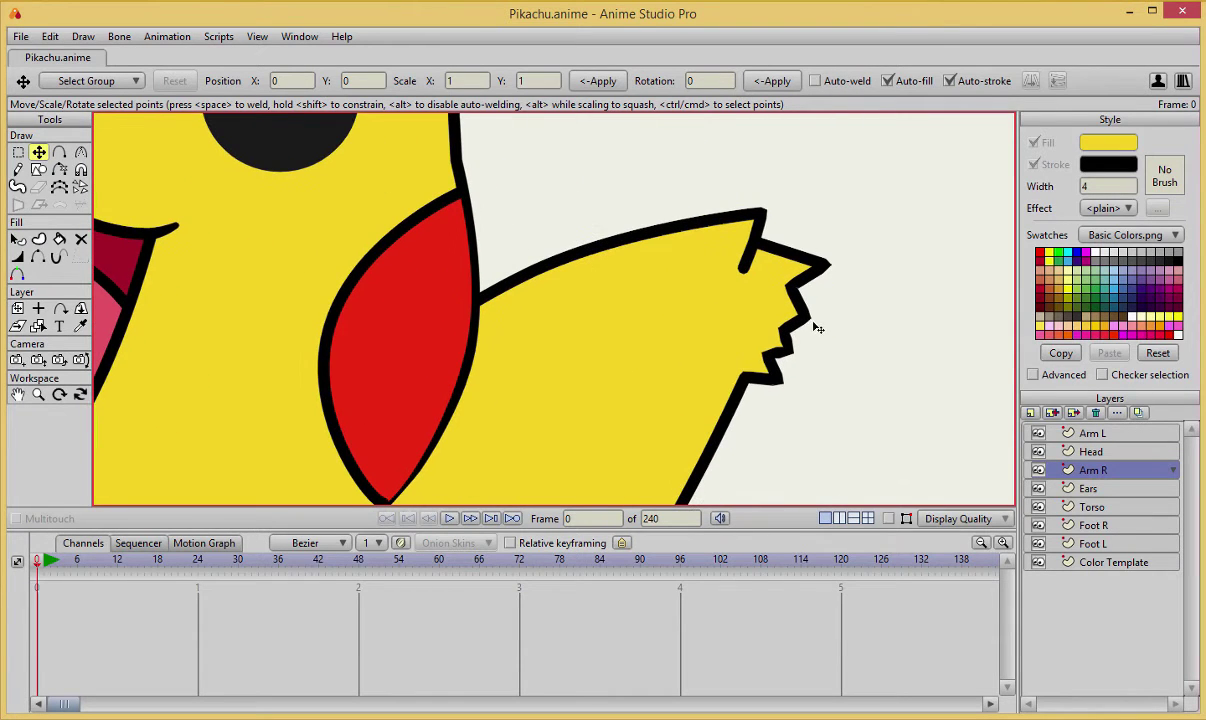
pyautogui.moveTo(812, 321); pyautogui.dragTo(753, 265)
pyautogui.moveTo(764, 218); pyautogui.dragTo(761, 223)
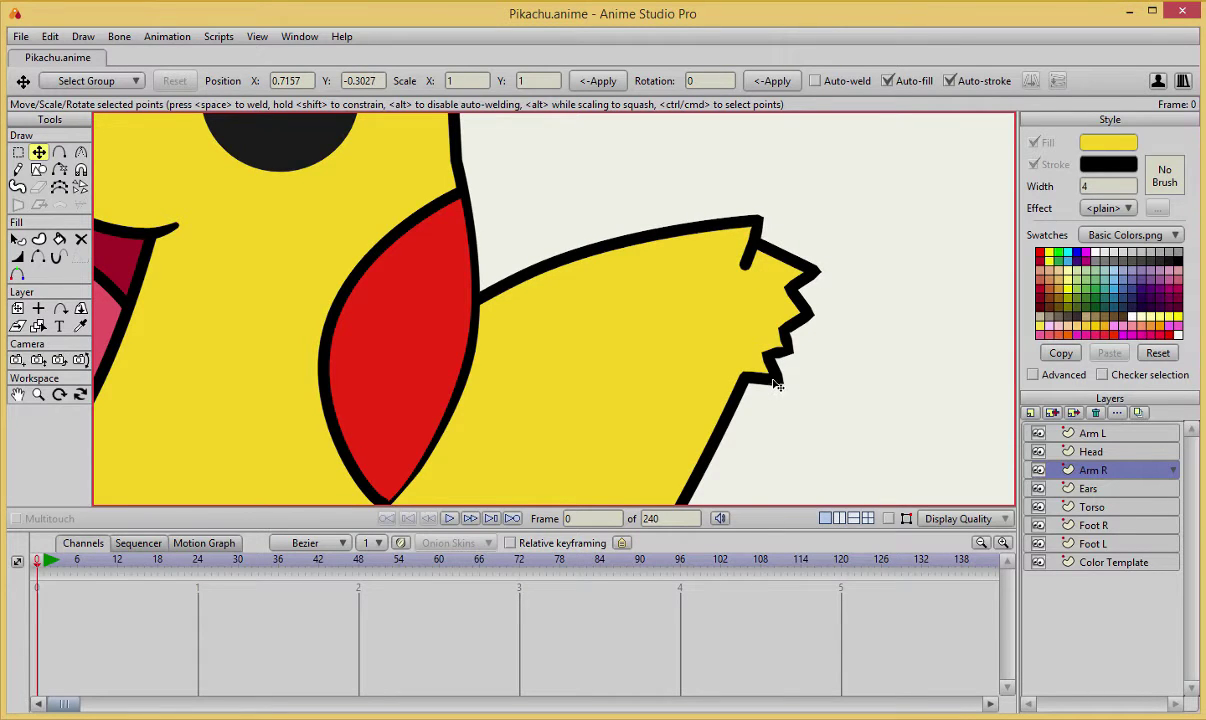
pyautogui.moveTo(773, 380); pyautogui.dragTo(770, 378)
pyautogui.scroll(-3, 805, 419)
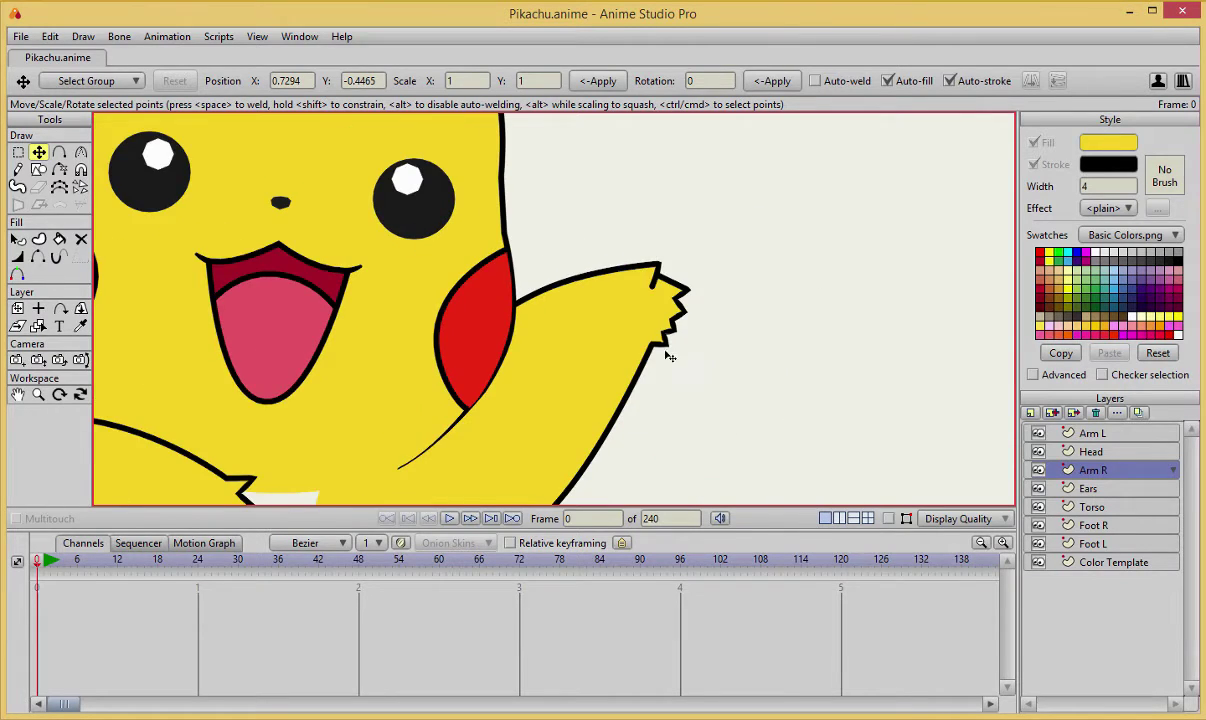
# - Examine how both finished arms look against the whole figure
pyautogui.scroll(-5, 742, 380)
pyautogui.moveTo(589, 356); pyautogui.dragTo(676, 325)
pyautogui.scroll(2, 692, 374)
pyautogui.scroll(-2, 688, 378)
pyautogui.scroll(1, 678, 389)
pyautogui.scroll(-2, 685, 386)
pyautogui.scroll(2, 689, 384)
pyautogui.scroll(-2, 690, 388)
pyautogui.scroll(3, 673, 331)
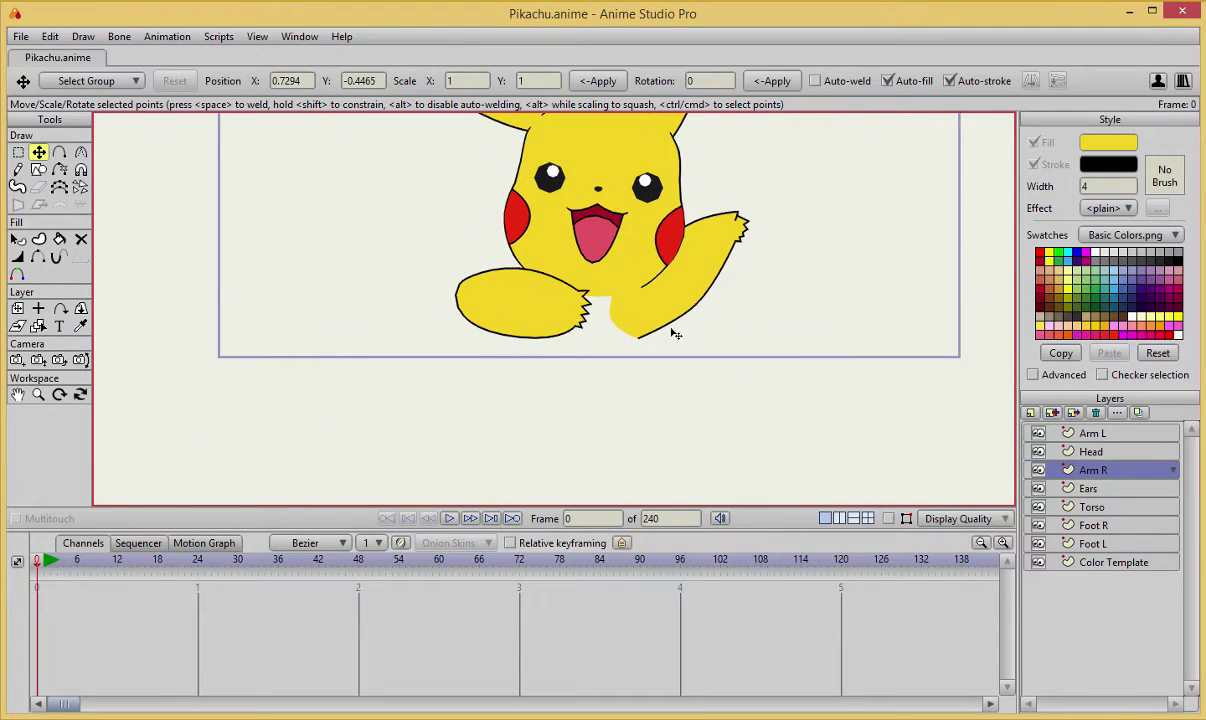
# - On the Torso layer, draw an outline from the left hip over the shoulders and down the right side to the bottom crease
pyautogui.click(1108, 510)
pyautogui.scroll(3, 708, 312)
pyautogui.scroll(-2, 627, 423)
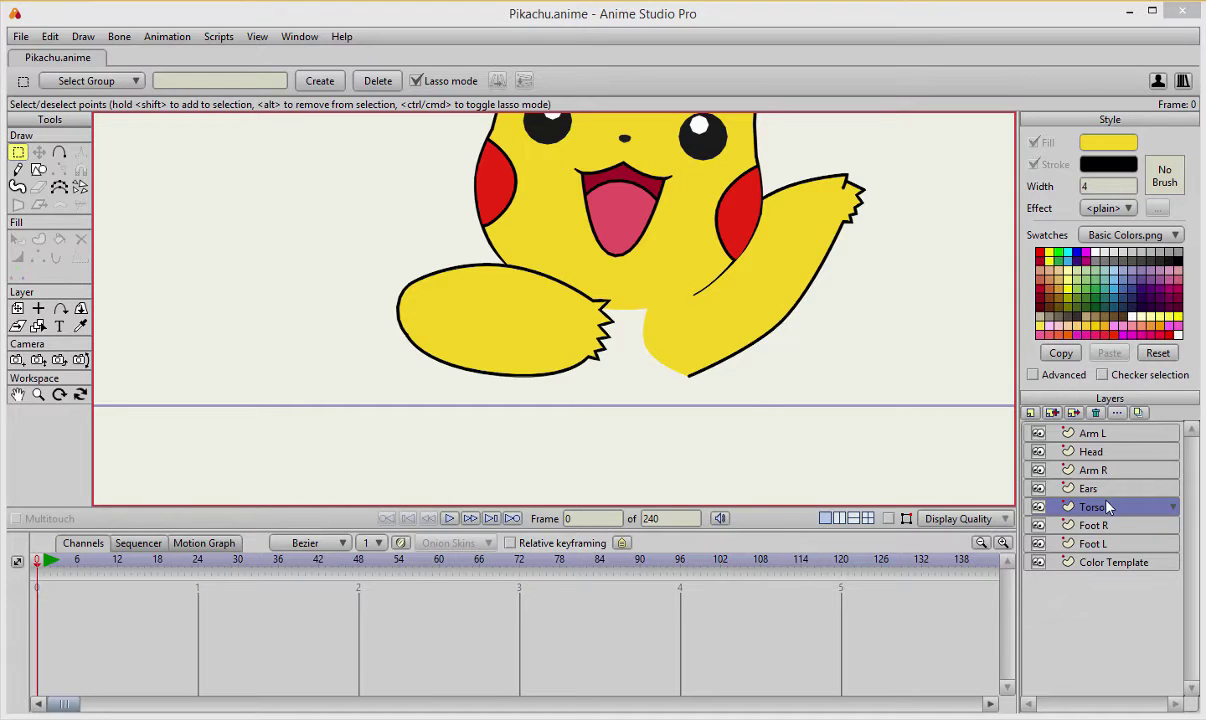
pyautogui.press('a')
pyautogui.scroll(-5, 635, 393)
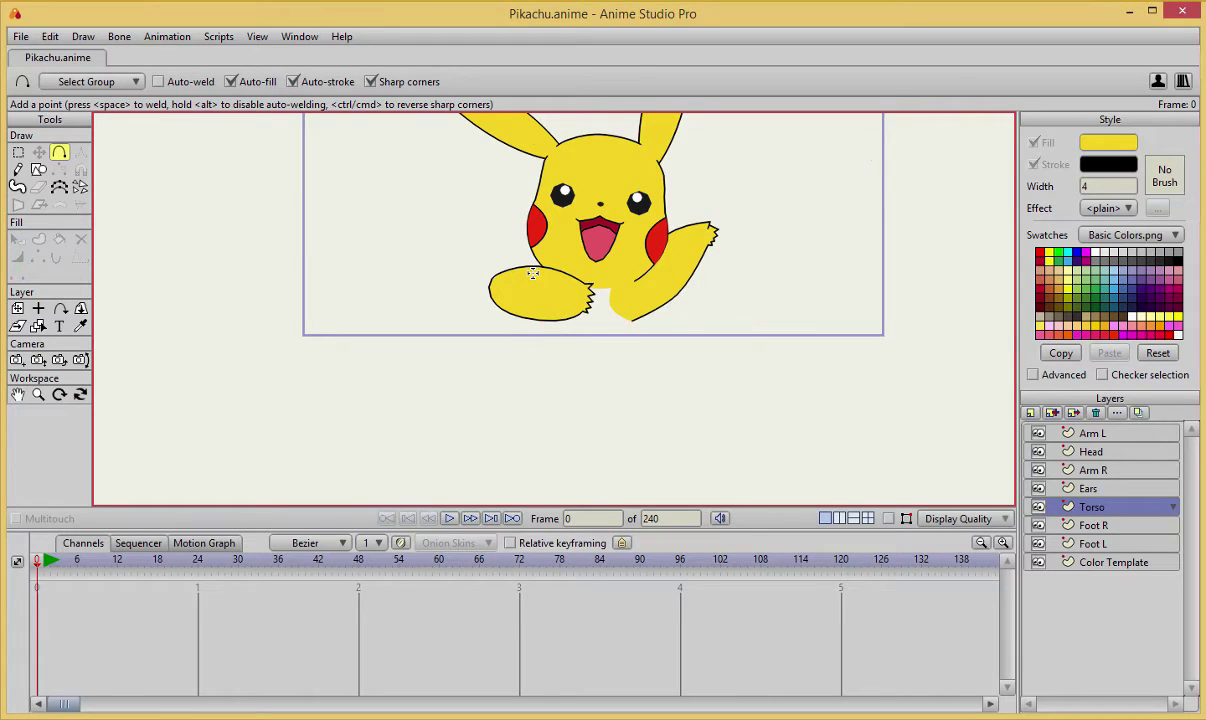
pyautogui.moveTo(506, 353)
pyautogui.mouseDown()
pyautogui.moveTo(527, 271)
pyautogui.moveTo(603, 247)
pyautogui.moveTo(670, 307)
pyautogui.moveTo(659, 287)
pyautogui.moveTo(663, 332)
pyautogui.moveTo(633, 335)
pyautogui.moveTo(654, 437)
pyautogui.moveTo(651, 424)
pyautogui.moveTo(638, 440)
pyautogui.moveTo(594, 439)
pyautogui.moveTo(560, 421)
pyautogui.mouseUp()
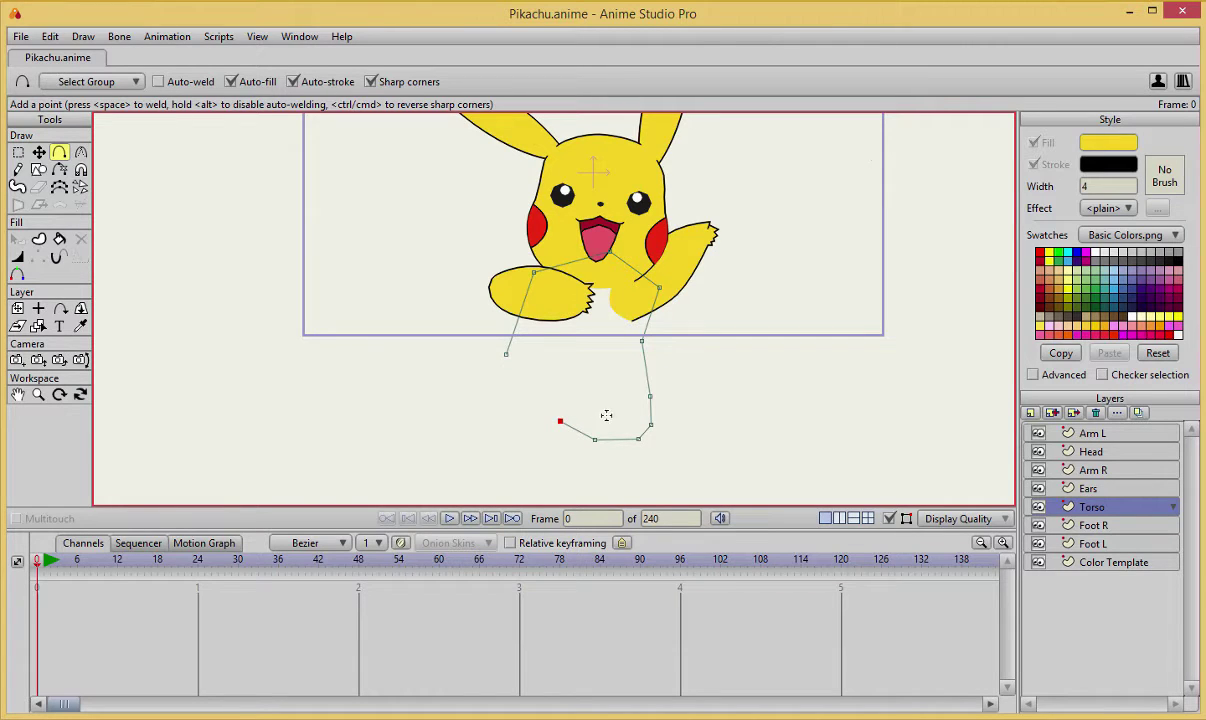
# - Add a short crease line between the legs and extend both outline ends around the lower left leg towards each other
pyautogui.click(586, 413)
pyautogui.press('t')
pyautogui.click(561, 422)
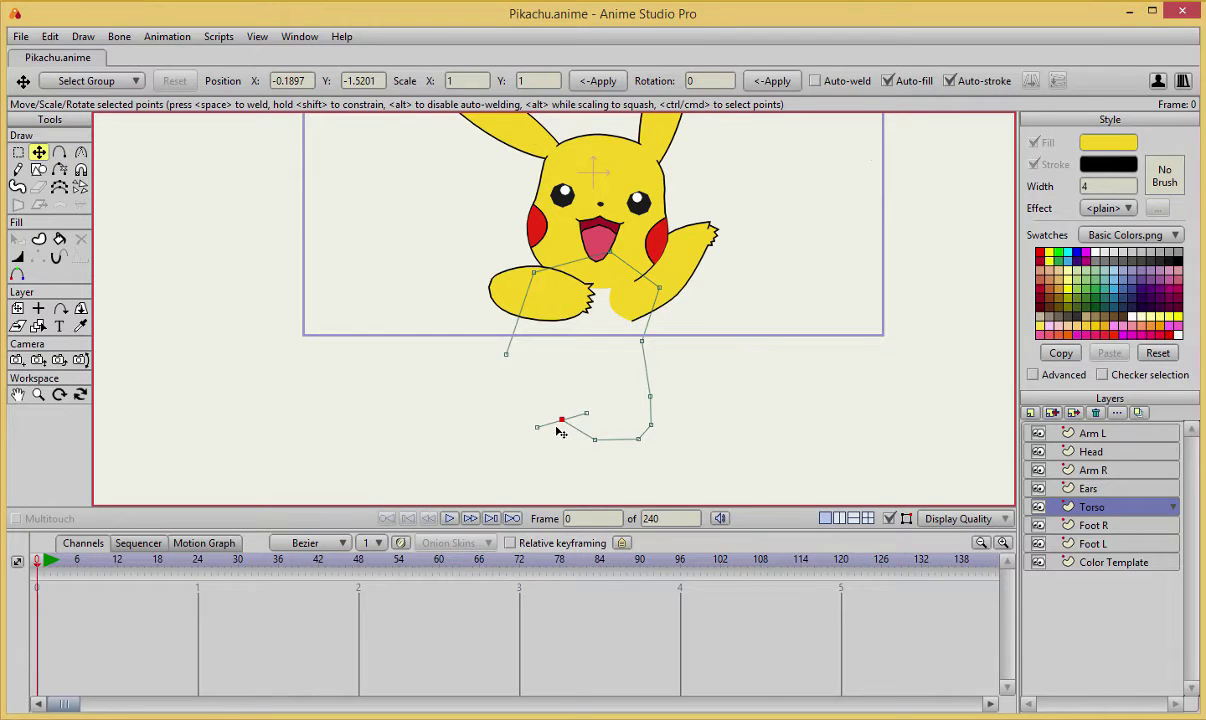
pyautogui.press('a')
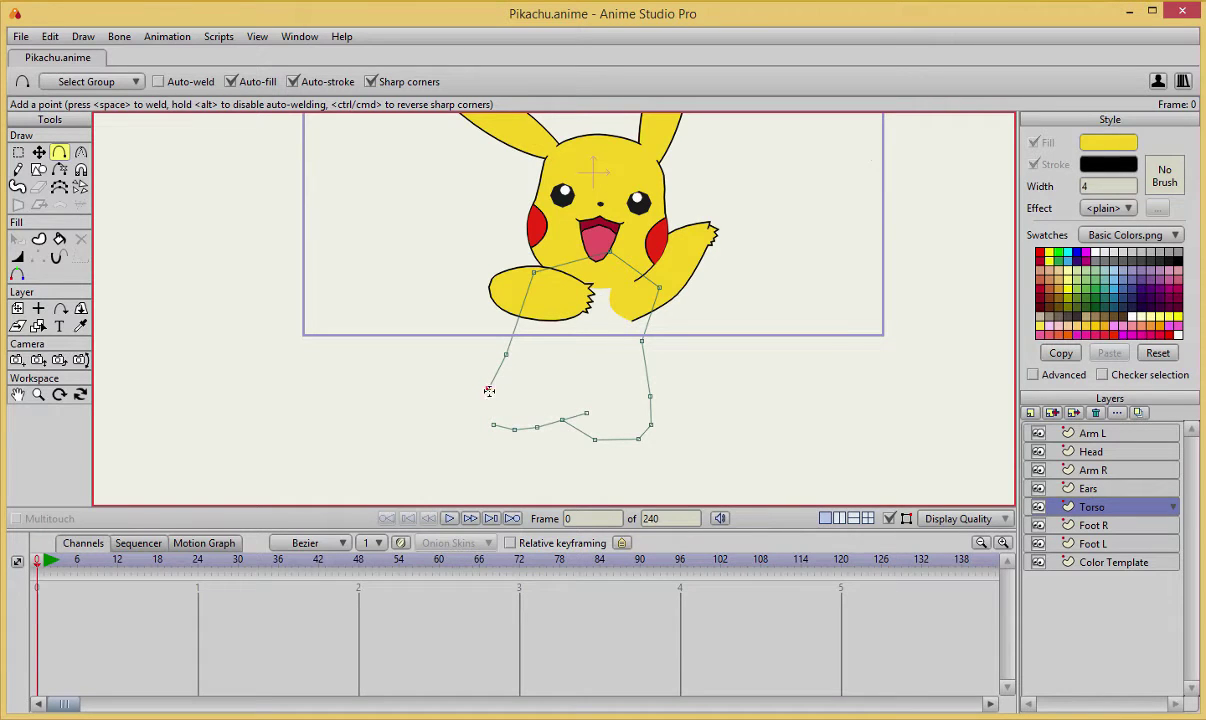
pyautogui.press('t')
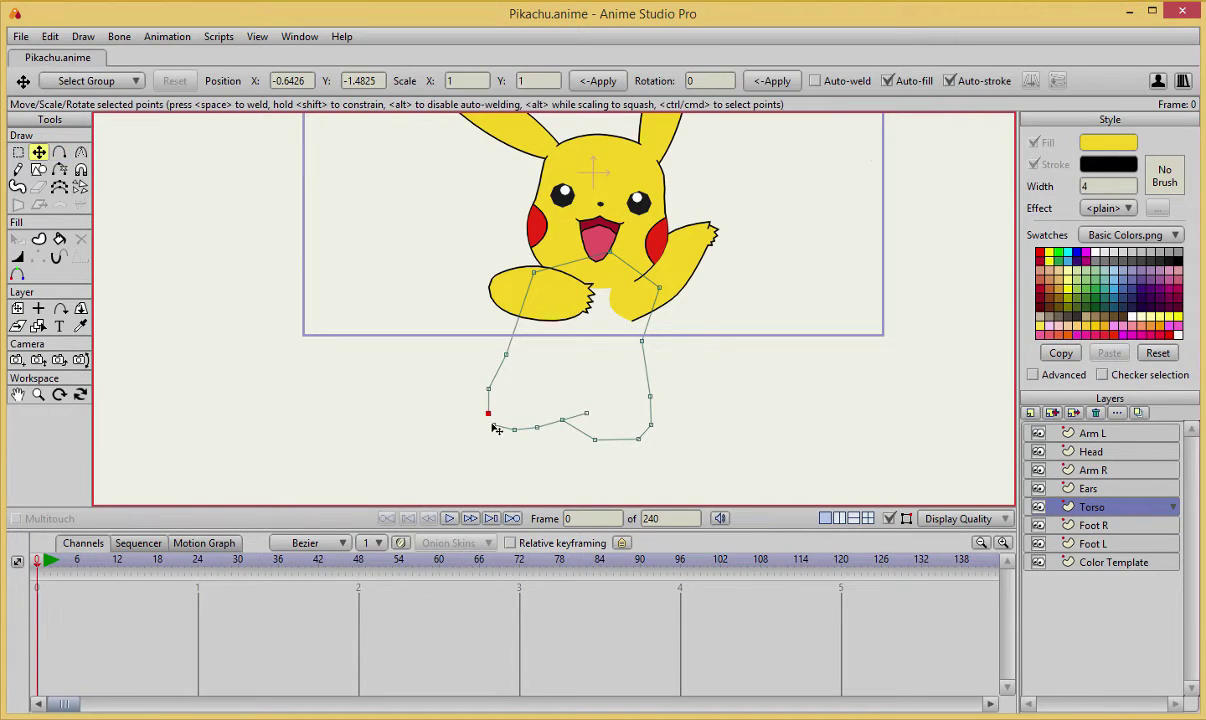
pyautogui.moveTo(494, 425); pyautogui.dragTo(490, 420)
pyautogui.press('a')
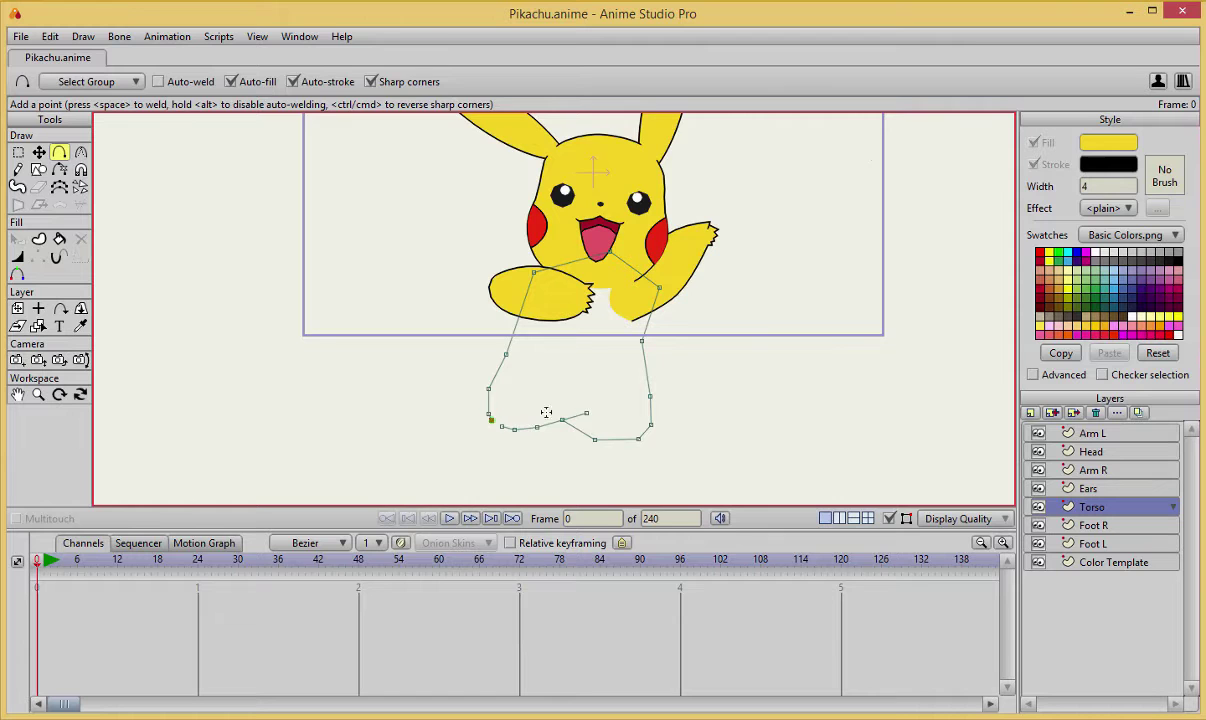
# - Rotate the entire torso outline slightly counter-clockwise to line it up with the head and arms
pyautogui.scroll(1, 546, 412)
pyautogui.scroll(-4, 659, 339)
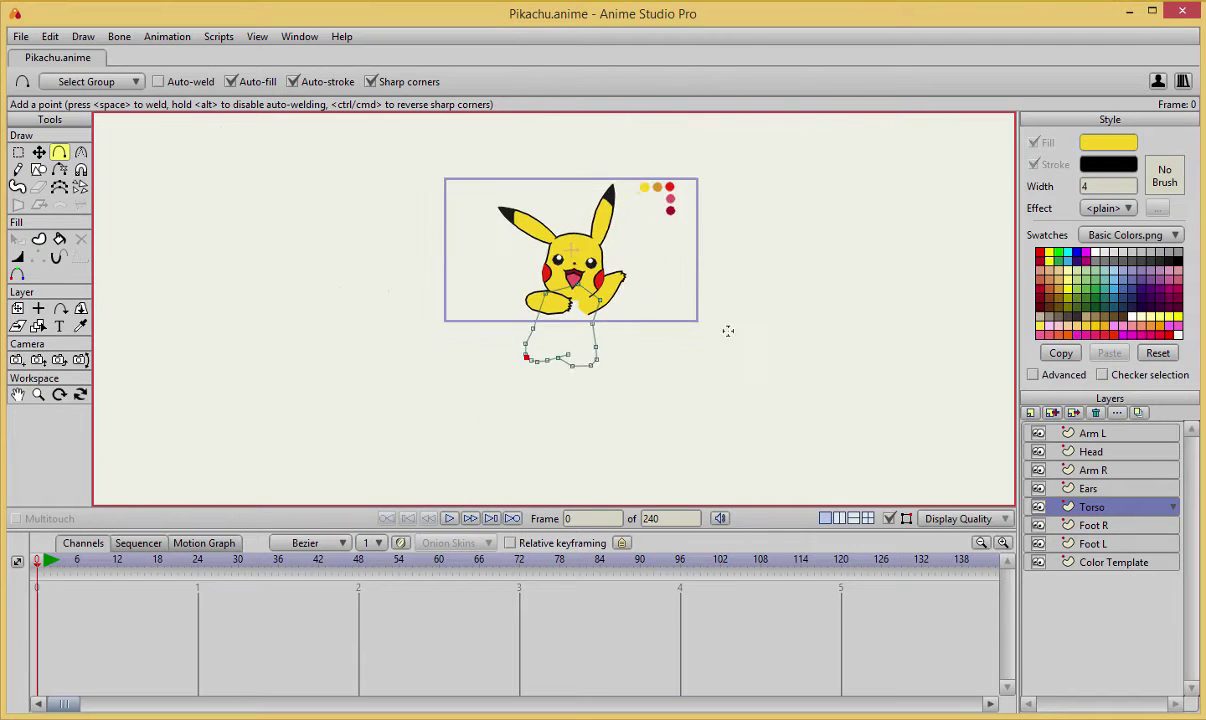
pyautogui.scroll(5, 726, 331)
pyautogui.scroll(-3, 605, 355)
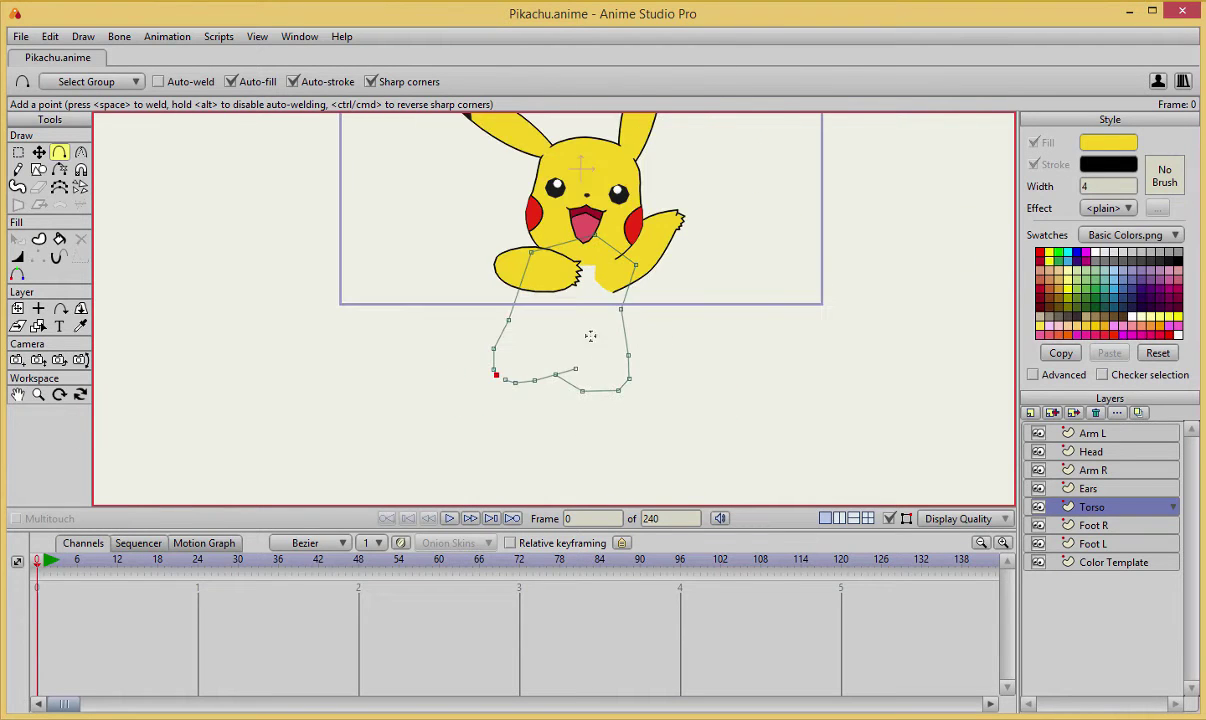
pyautogui.press('t')
pyautogui.hotkey('ctrl', 'a')
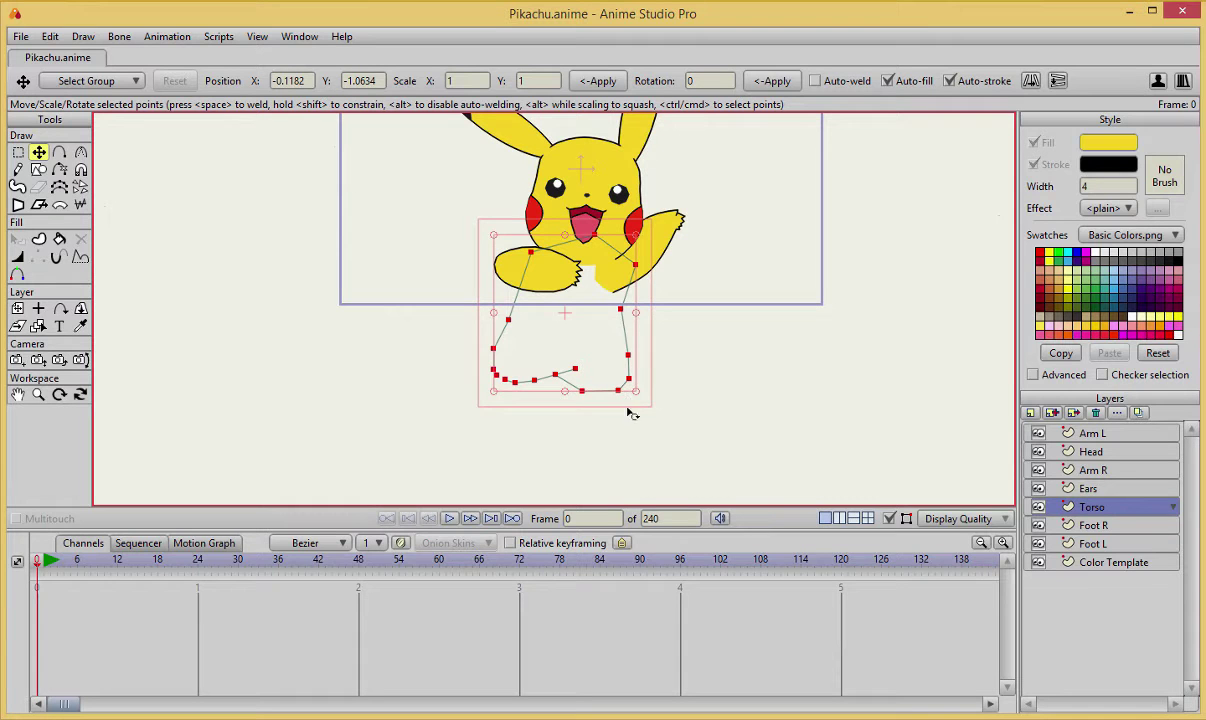
pyautogui.moveTo(648, 397); pyautogui.dragTo(614, 363)
# - Close the gap in the torso outline at the lower left leg so the shape gets its yellow fill
pyautogui.click(690, 358)
pyautogui.scroll(3, 690, 358)
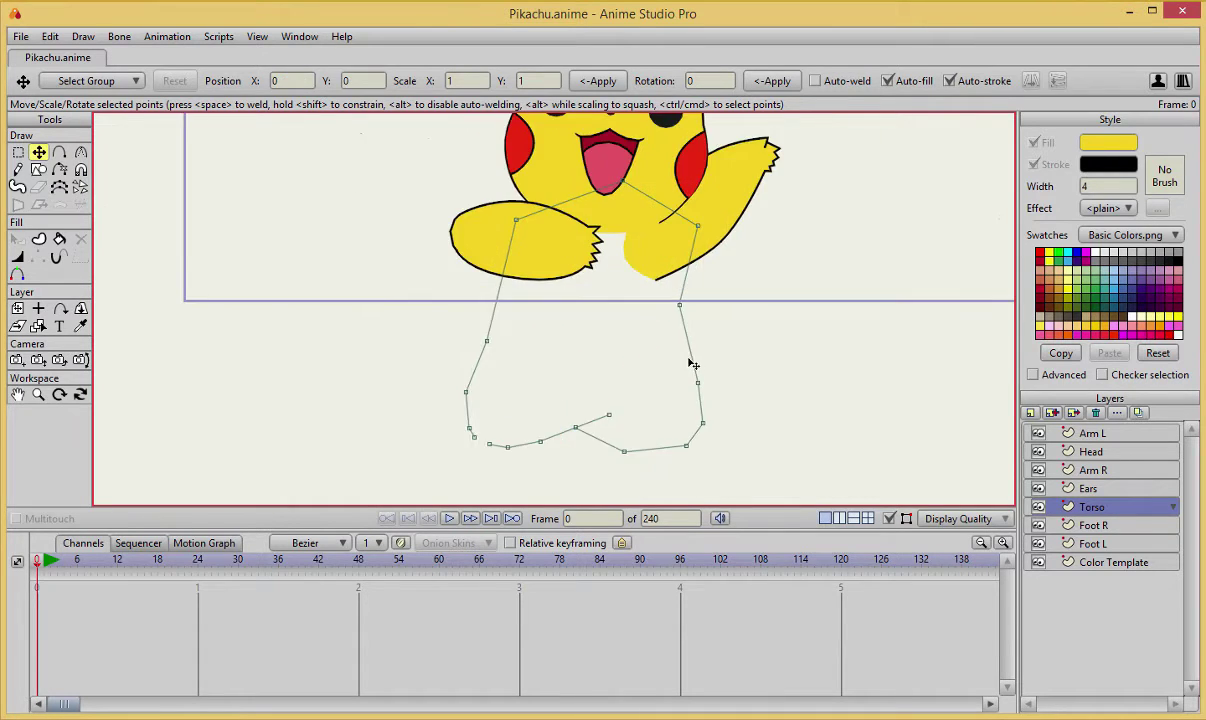
pyautogui.moveTo(690, 358); pyautogui.dragTo(718, 356)
pyautogui.click(511, 438)
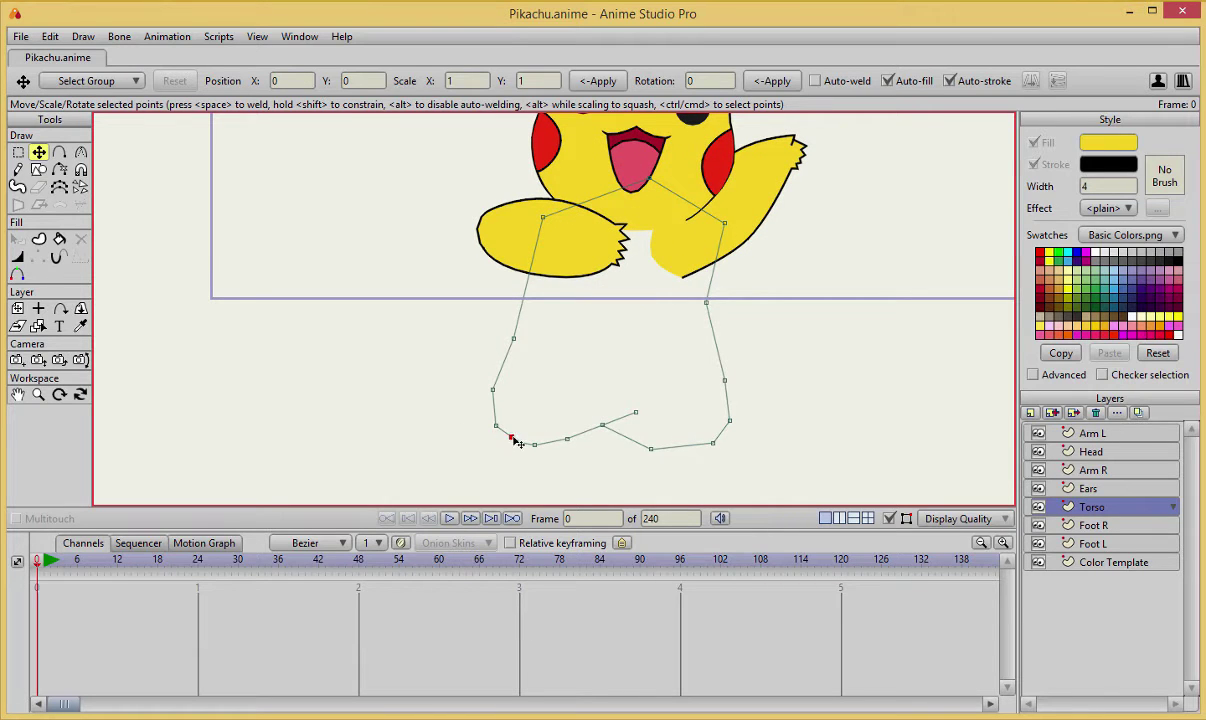
pyautogui.hotkey('ctrl', 'z')
pyautogui.scroll(1, 588, 362)
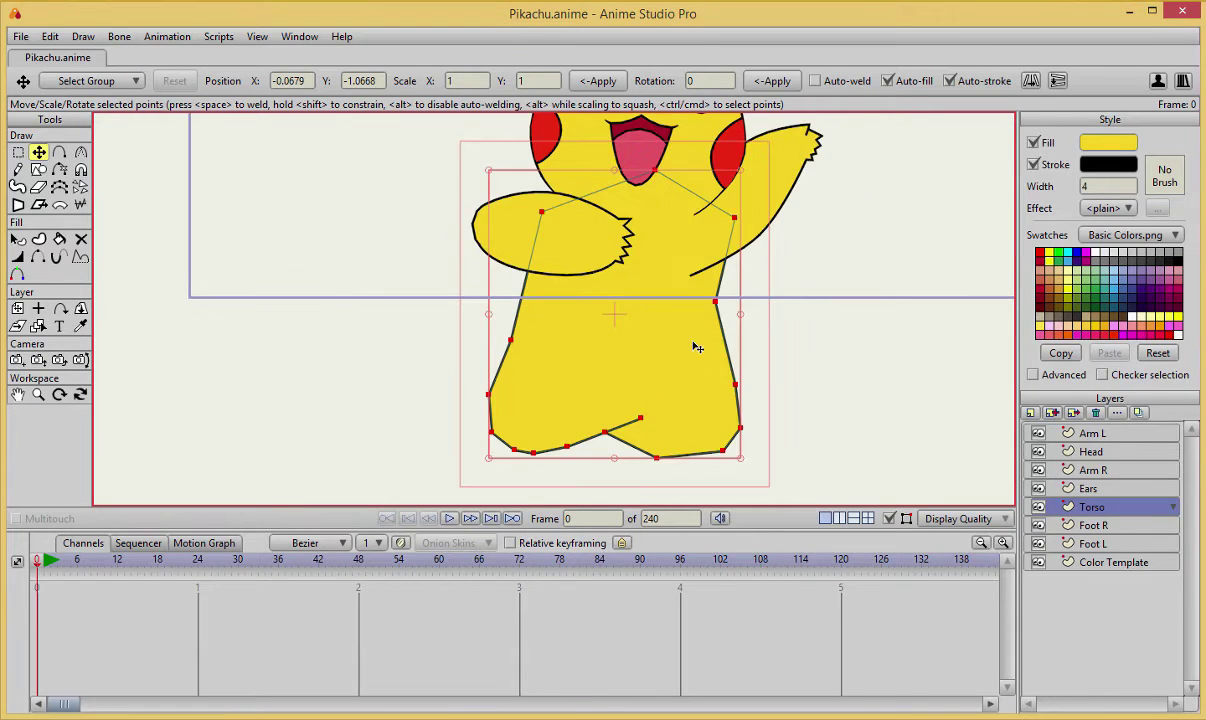
# - Add a point on the torso's left edge just below the arm and pull the right waist point slightly outward
pyautogui.scroll(2, 697, 347)
pyautogui.press('a')
pyautogui.click(497, 280)
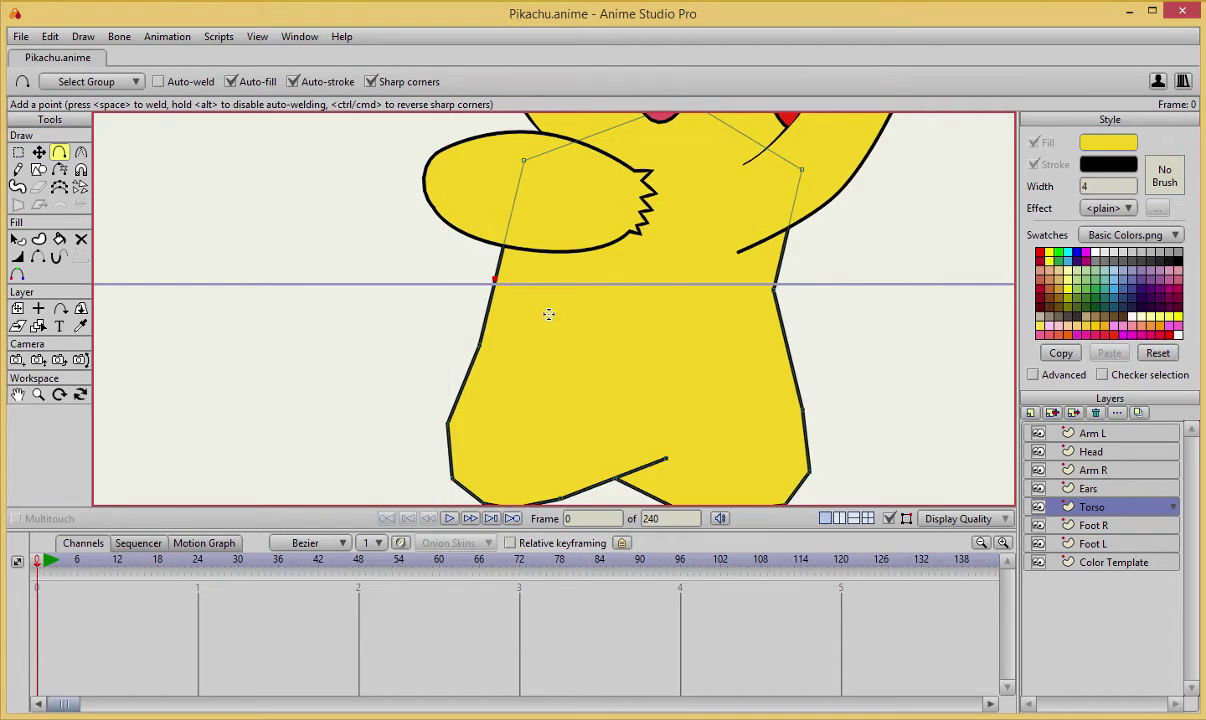
pyautogui.scroll(-3, 549, 315)
pyautogui.scroll(4, 643, 300)
pyautogui.scroll(-2, 835, 285)
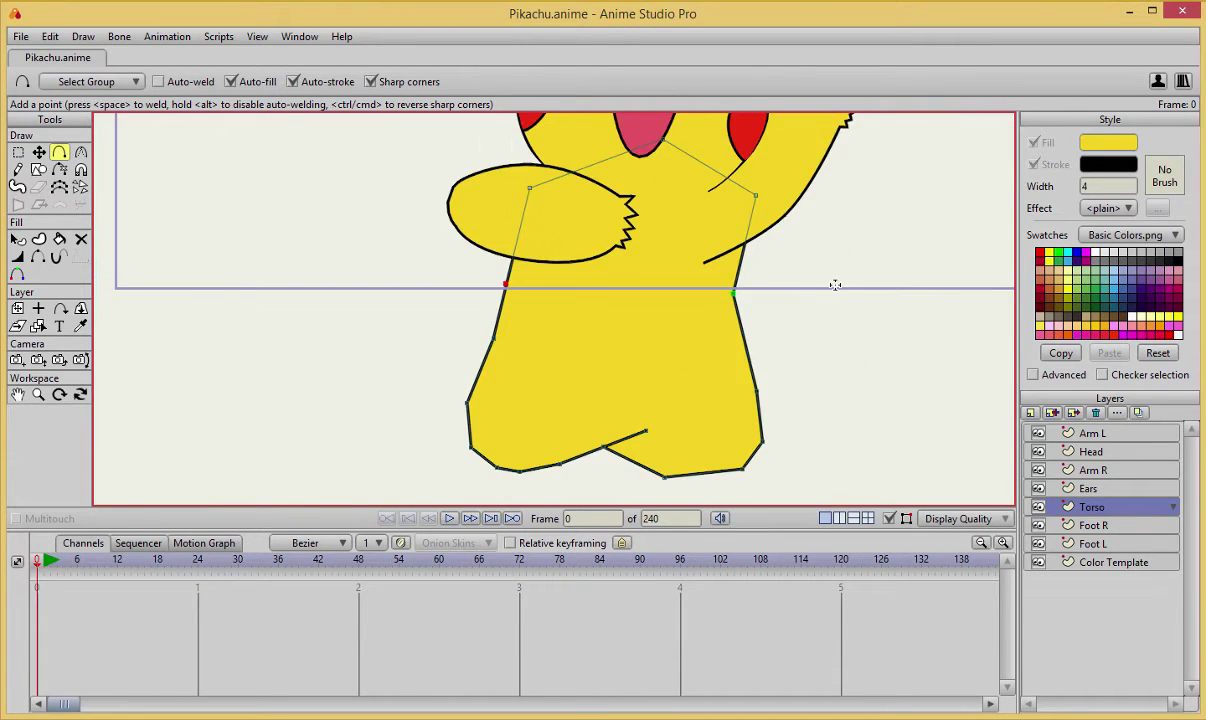
pyautogui.scroll(1, 771, 286)
pyautogui.scroll(-1, 764, 304)
pyautogui.press('t')
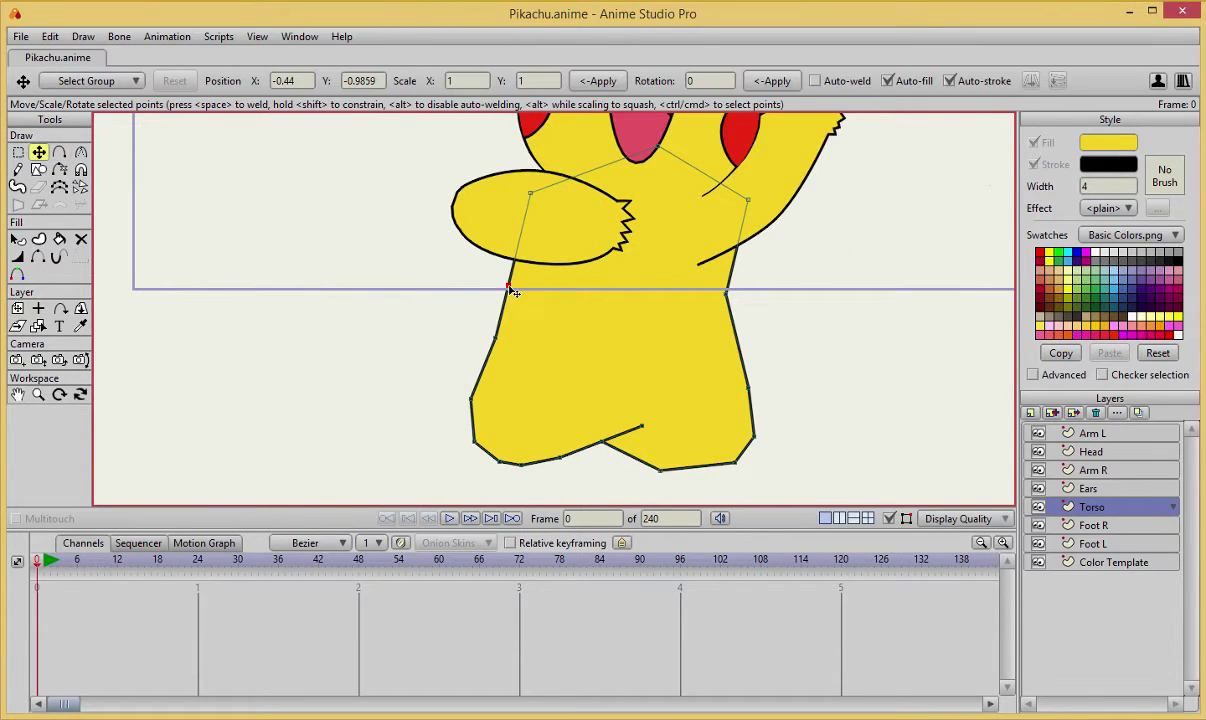
pyautogui.press('c')
pyautogui.moveTo(724, 291)
pyautogui.mouseDown()
pyautogui.moveTo(700, 340)
pyautogui.moveTo(676, 345)
pyautogui.moveTo(757, 358)
pyautogui.moveTo(734, 335)
pyautogui.moveTo(739, 293)
pyautogui.mouseUp()
pyautogui.press('t')
# - Round the torso's lower corners on both legs by adjusting the curvature of their outline points
pyautogui.press('c')
pyautogui.moveTo(755, 436); pyautogui.dragTo(756, 403)
pyautogui.moveTo(735, 462); pyautogui.dragTo(656, 455)
pyautogui.moveTo(518, 466); pyautogui.dragTo(724, 467)
pyautogui.moveTo(498, 460); pyautogui.dragTo(918, 461)
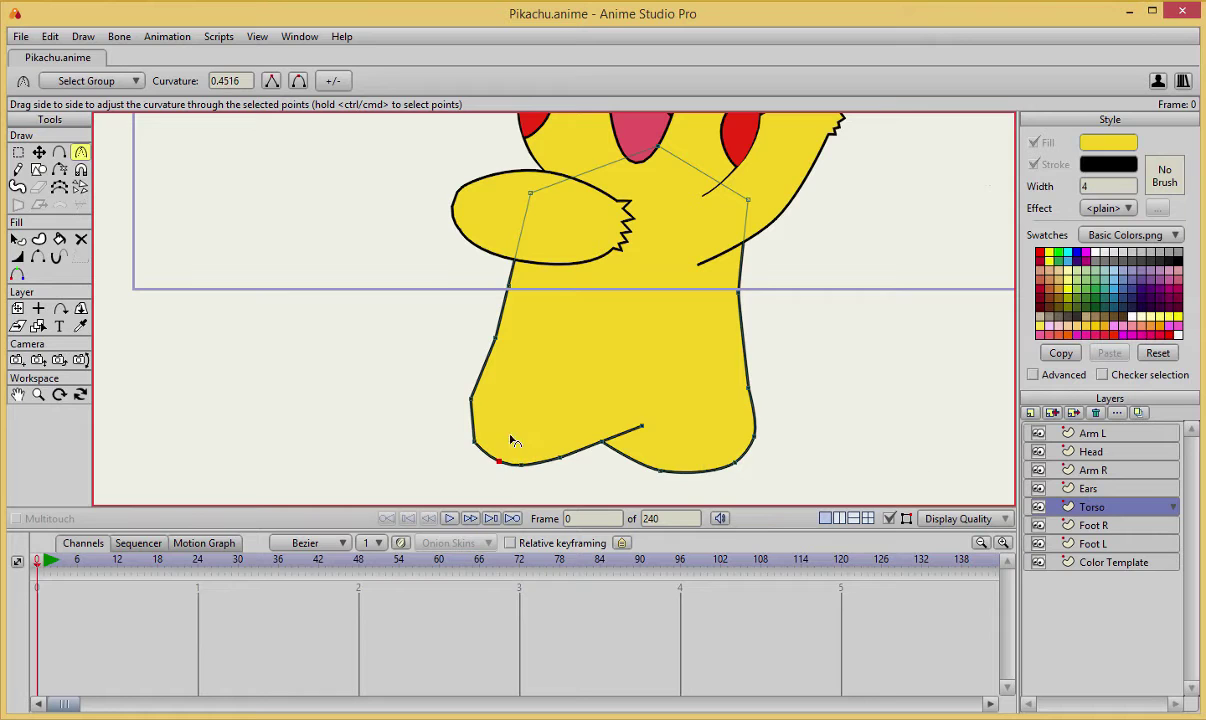
pyautogui.moveTo(473, 440); pyautogui.dragTo(596, 400)
pyautogui.click(469, 398)
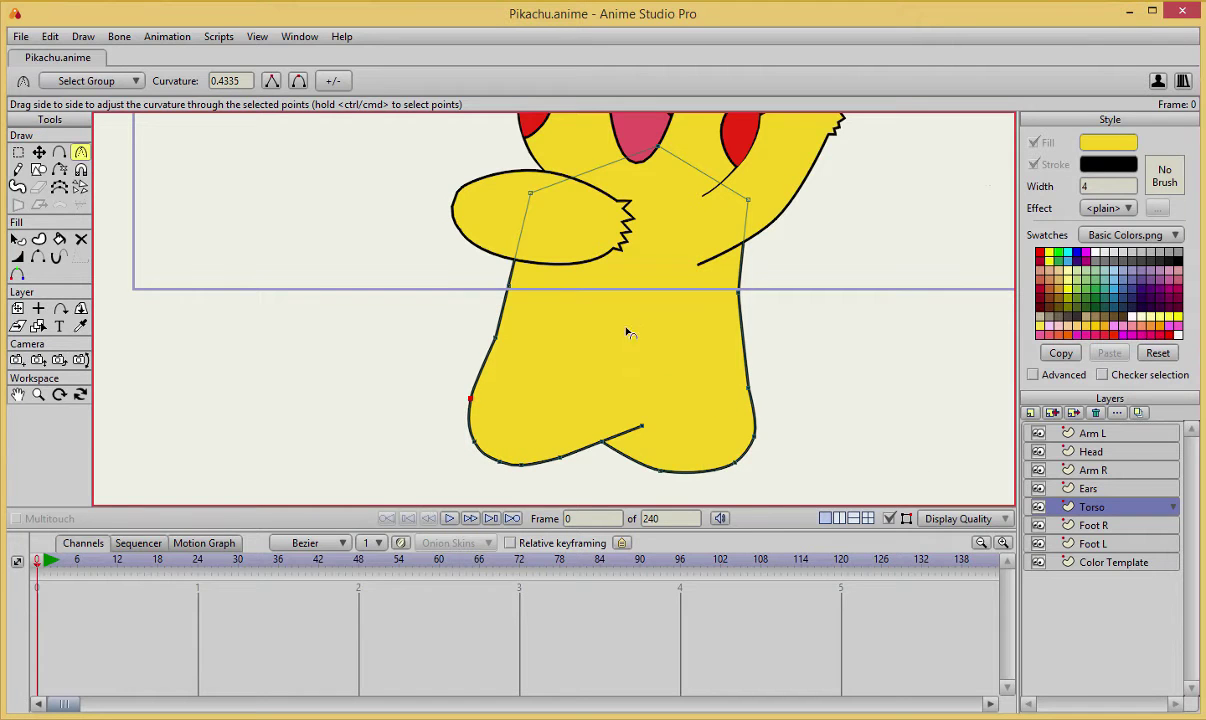
# - Move the torso's left waist and hip points outward and shorten the crease line between the legs
pyautogui.press('t')
pyautogui.moveTo(494, 343)
pyautogui.mouseDown()
pyautogui.moveTo(483, 290)
pyautogui.moveTo(500, 288)
pyautogui.moveTo(462, 313)
pyautogui.moveTo(481, 343)
pyautogui.mouseUp()
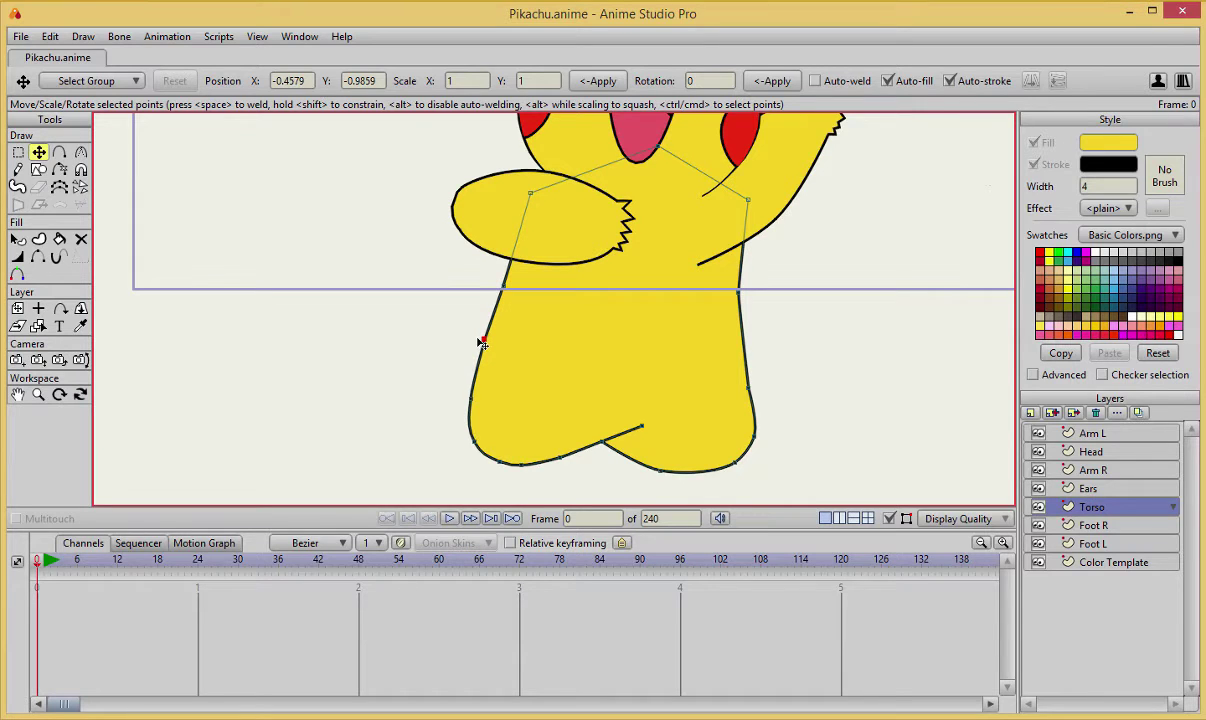
pyautogui.moveTo(476, 394); pyautogui.dragTo(470, 401)
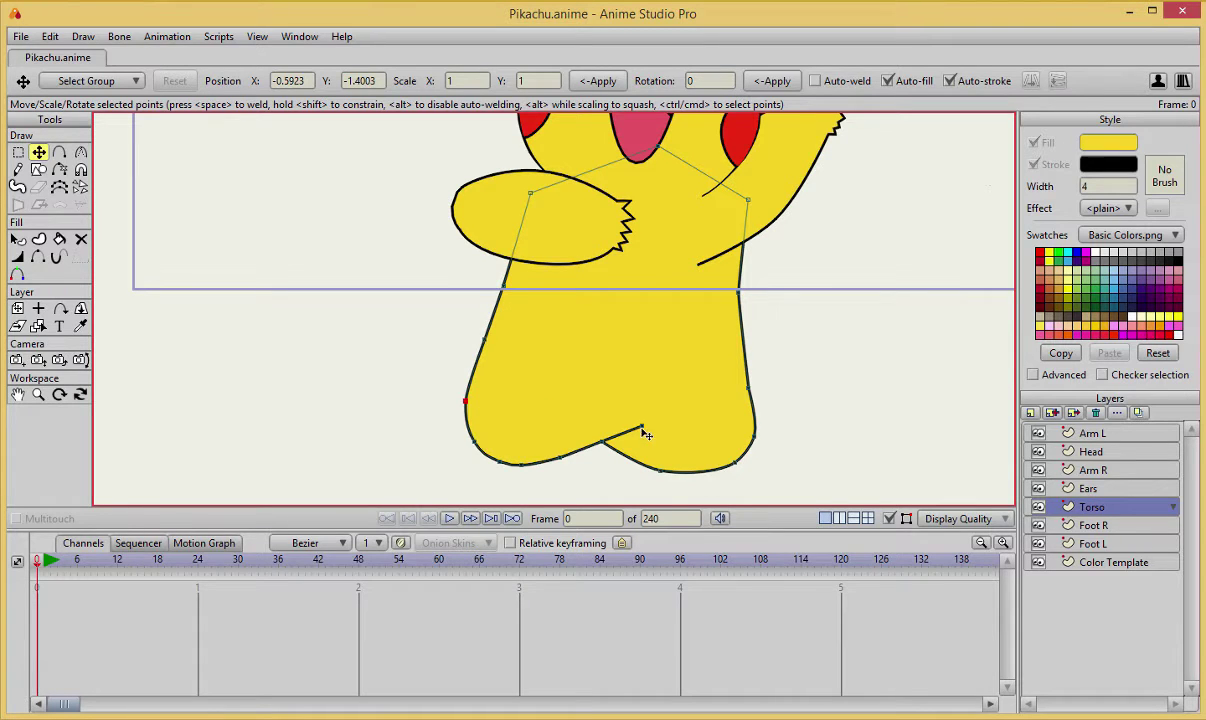
pyautogui.moveTo(643, 432); pyautogui.dragTo(593, 449)
pyautogui.click(848, 398)
# - Examine the proportions of the whole figure with the new torso
pyautogui.scroll(-7, 705, 275)
pyautogui.scroll(5, 653, 301)
pyautogui.moveTo(667, 250); pyautogui.dragTo(708, 296)
pyautogui.scroll(-1, 708, 296)
pyautogui.scroll(2, 708, 296)
pyautogui.scroll(-2, 708, 296)
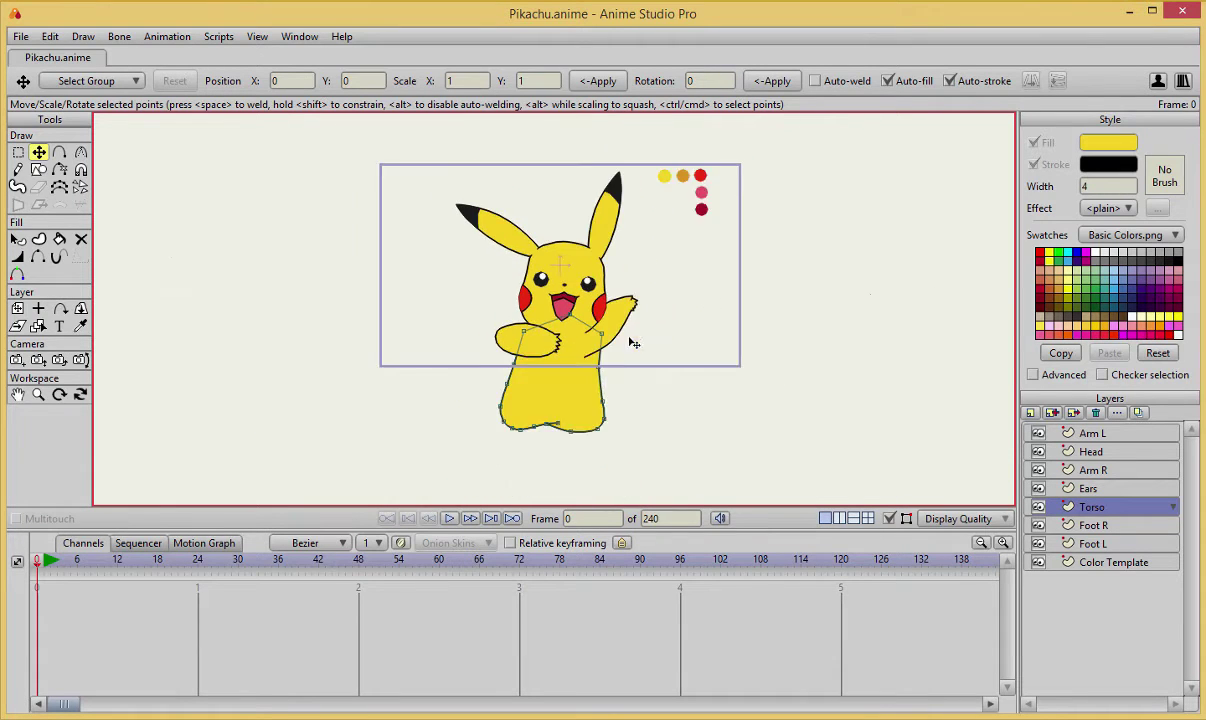
pyautogui.scroll(2, 627, 339)
pyautogui.scroll(-2, 669, 318)
pyautogui.scroll(1, 669, 318)
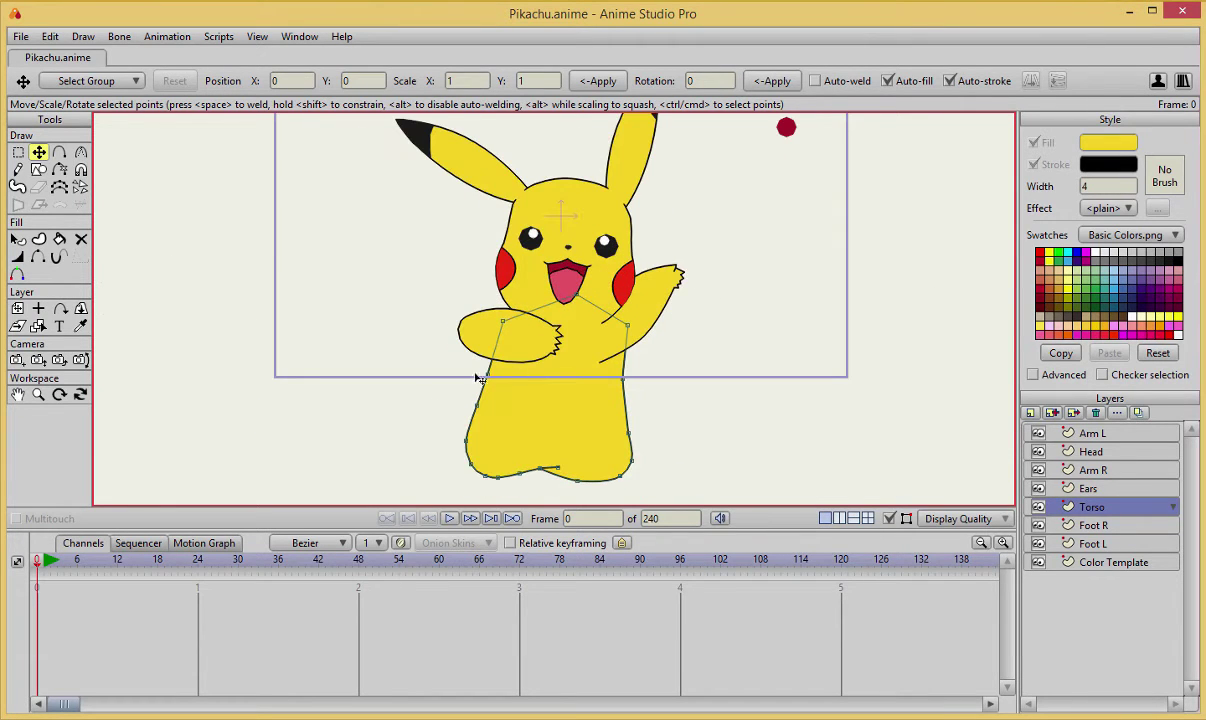
# - Shorten the body by moving all torso points below the waist up and slightly to the right
pyautogui.press('g')
pyautogui.moveTo(470, 368)
pyautogui.mouseDown()
pyautogui.moveTo(440, 468)
pyautogui.moveTo(635, 398)
pyautogui.moveTo(470, 378)
pyautogui.mouseUp()
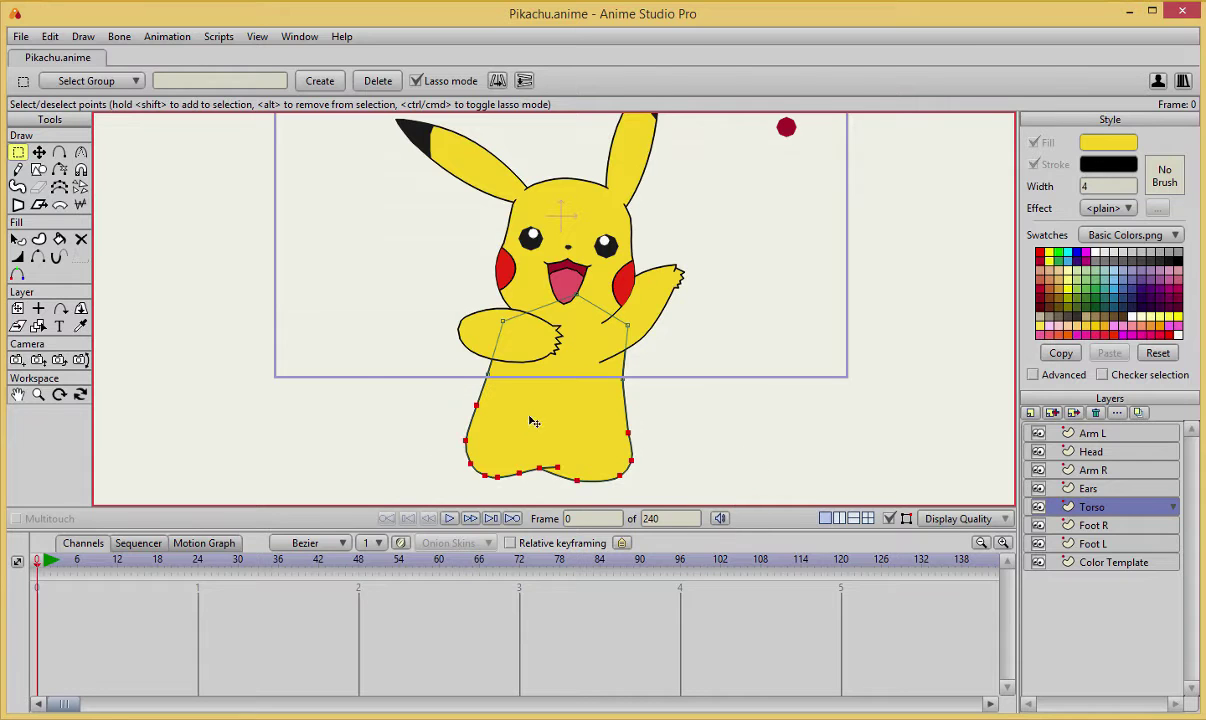
pyautogui.press('t')
pyautogui.moveTo(546, 431); pyautogui.dragTo(557, 412)
pyautogui.scroll(-2, 740, 412)
pyautogui.scroll(1, 740, 412)
pyautogui.press('Return')
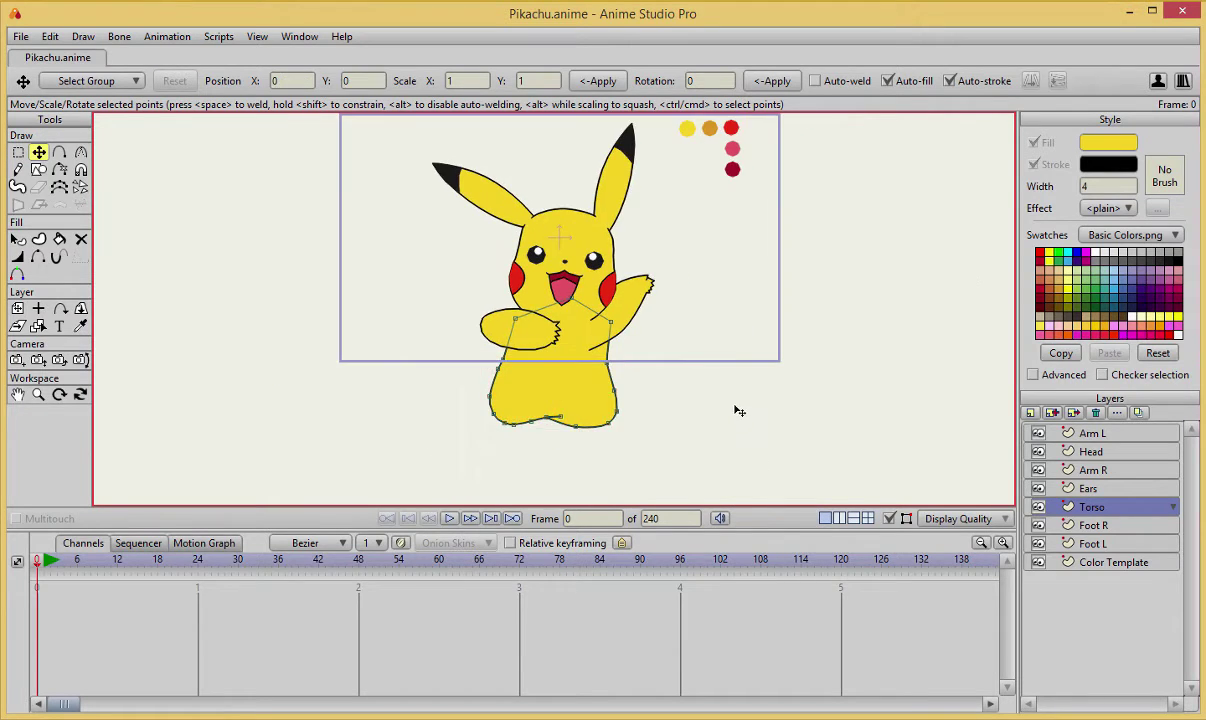
pyautogui.scroll(2, 738, 408)
pyautogui.scroll(-3, 735, 399)
pyautogui.scroll(2, 728, 356)
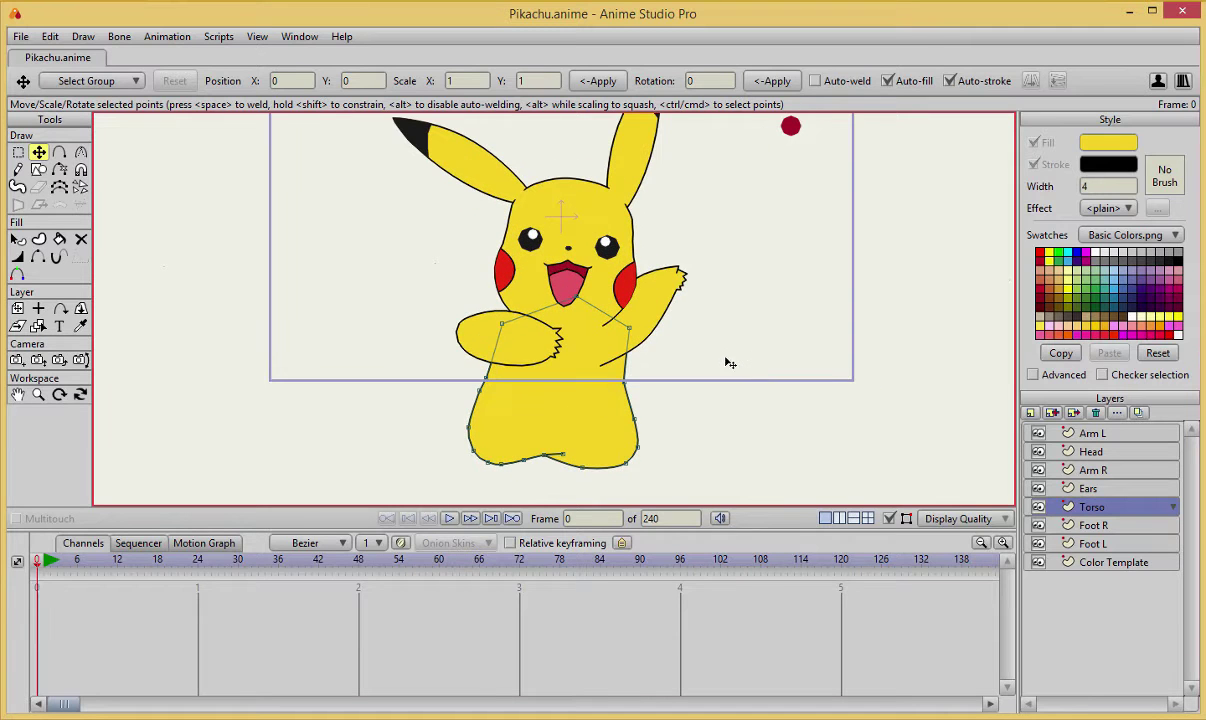
# - On the Foot R layer, draw the heel, sole, lowest toe tip and its toe line below the torso's right side
pyautogui.click(1108, 528)
pyautogui.scroll(2, 742, 405)
pyautogui.scroll(1, 743, 423)
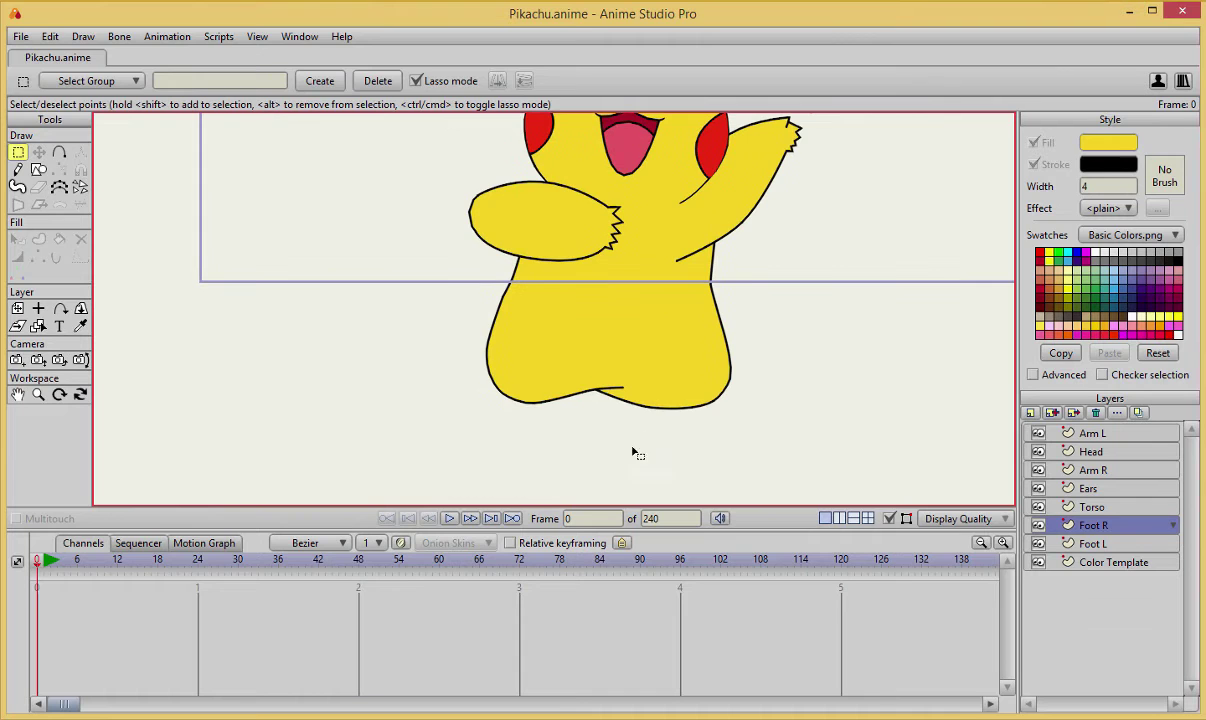
pyautogui.press('a')
pyautogui.scroll(1, 757, 442)
pyautogui.moveTo(757, 442); pyautogui.dragTo(736, 388)
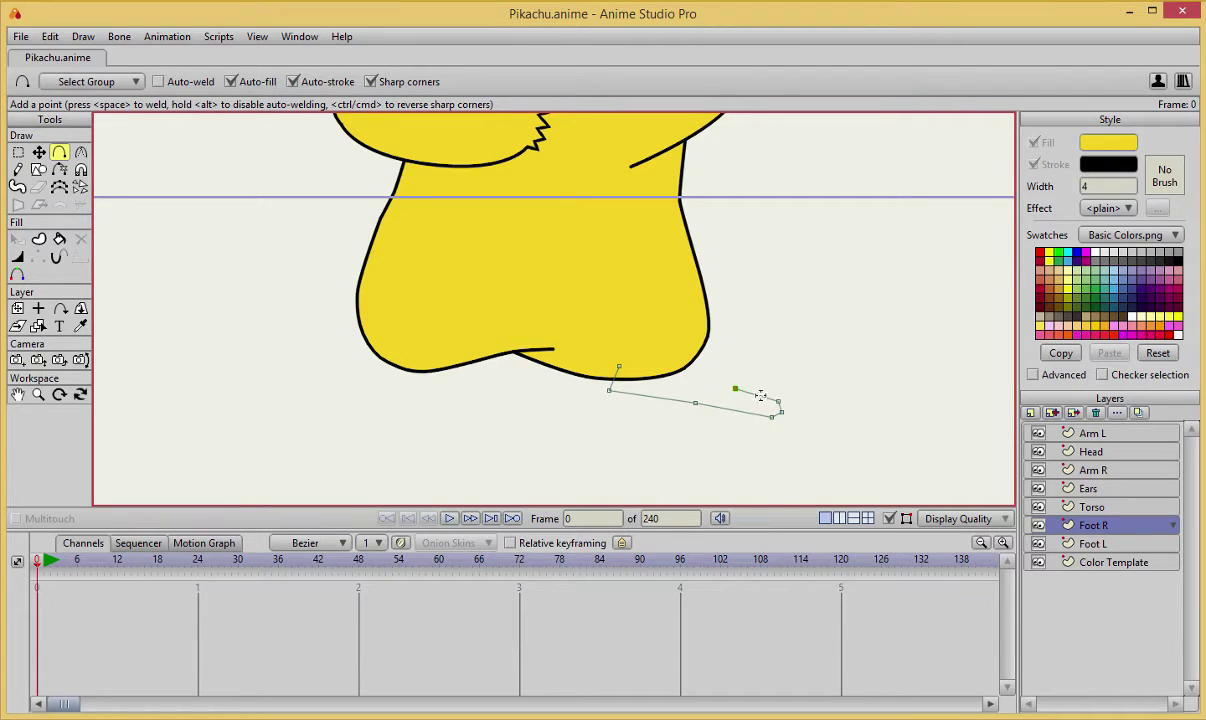
pyautogui.scroll(3, 796, 405)
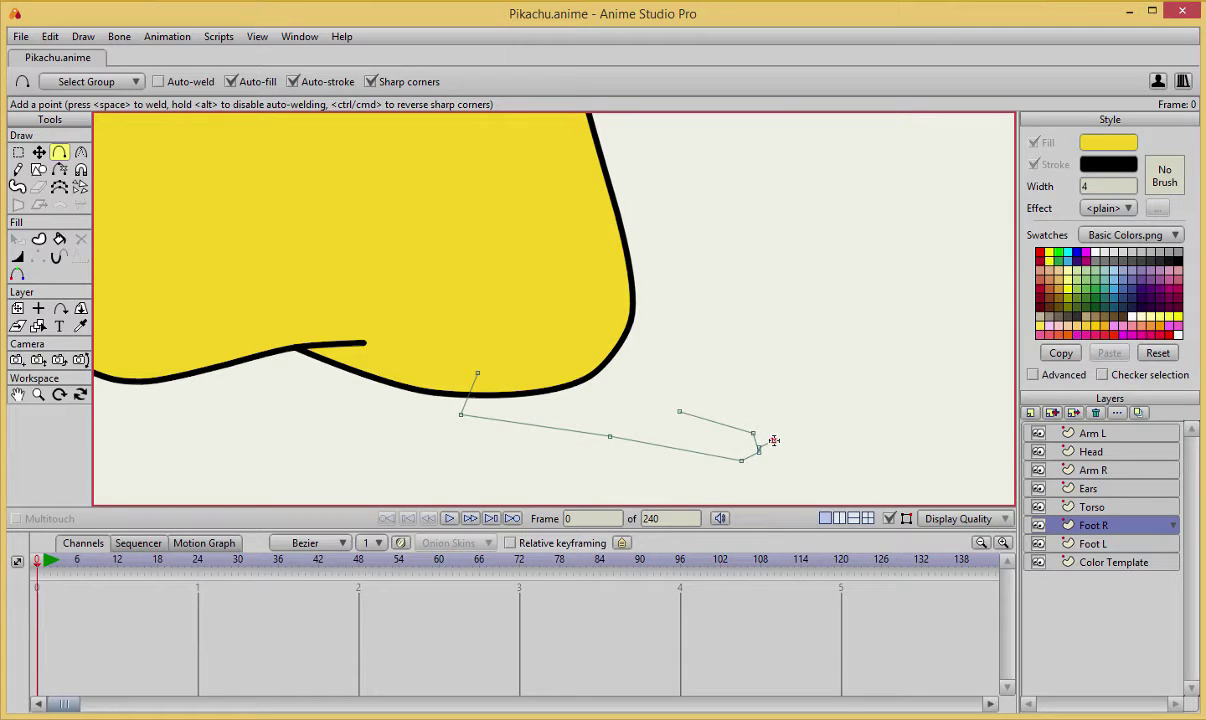
# - Add the second toe with its line and the top toe, and close the foot outline back at the heel
pyautogui.moveTo(769, 432); pyautogui.dragTo(685, 395)
pyautogui.moveTo(729, 402)
pyautogui.mouseDown()
pyautogui.moveTo(614, 345)
pyautogui.moveTo(493, 353)
pyautogui.moveTo(477, 373)
pyautogui.mouseUp()
pyautogui.scroll(5, 652, 394)
pyautogui.moveTo(515, 492); pyautogui.dragTo(615, 393)
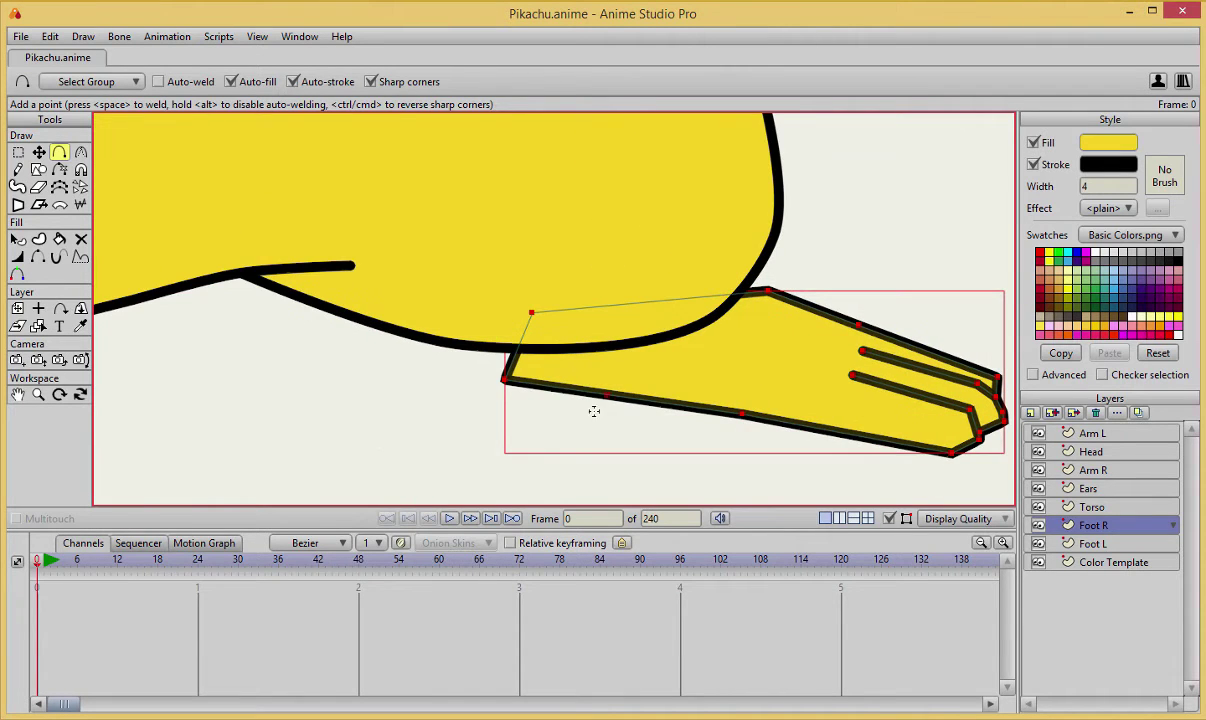
# - Round the right foot's heel corner with the Curvature tool and move the heel point slightly up
pyautogui.press('t')
pyautogui.press('a')
pyautogui.press('t')
pyautogui.click(504, 378)
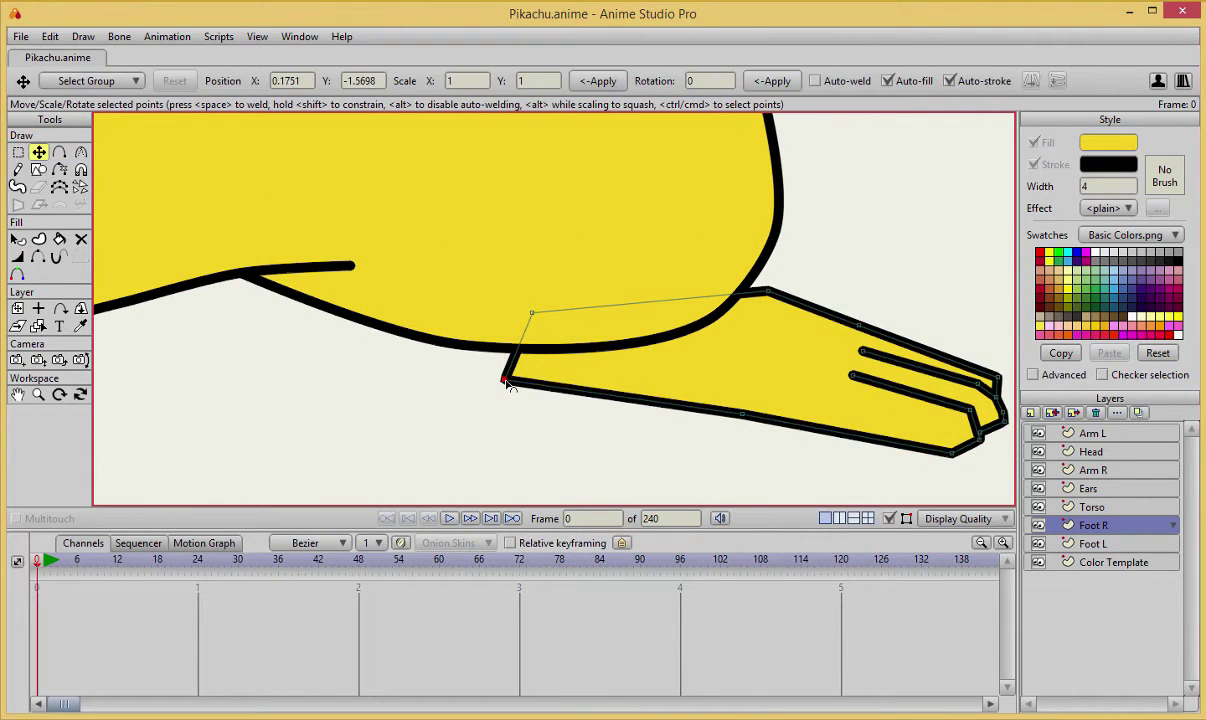
pyautogui.press('c')
pyautogui.moveTo(504, 378)
pyautogui.mouseDown()
pyautogui.moveTo(739, 429)
pyautogui.moveTo(500, 375)
pyautogui.moveTo(509, 355)
pyautogui.mouseUp()
pyautogui.press('t')
# - Round the two corner points at the tip of the right foot's lowest toe
pyautogui.moveTo(838, 412); pyautogui.dragTo(667, 390)
pyautogui.scroll(1, 800, 417)
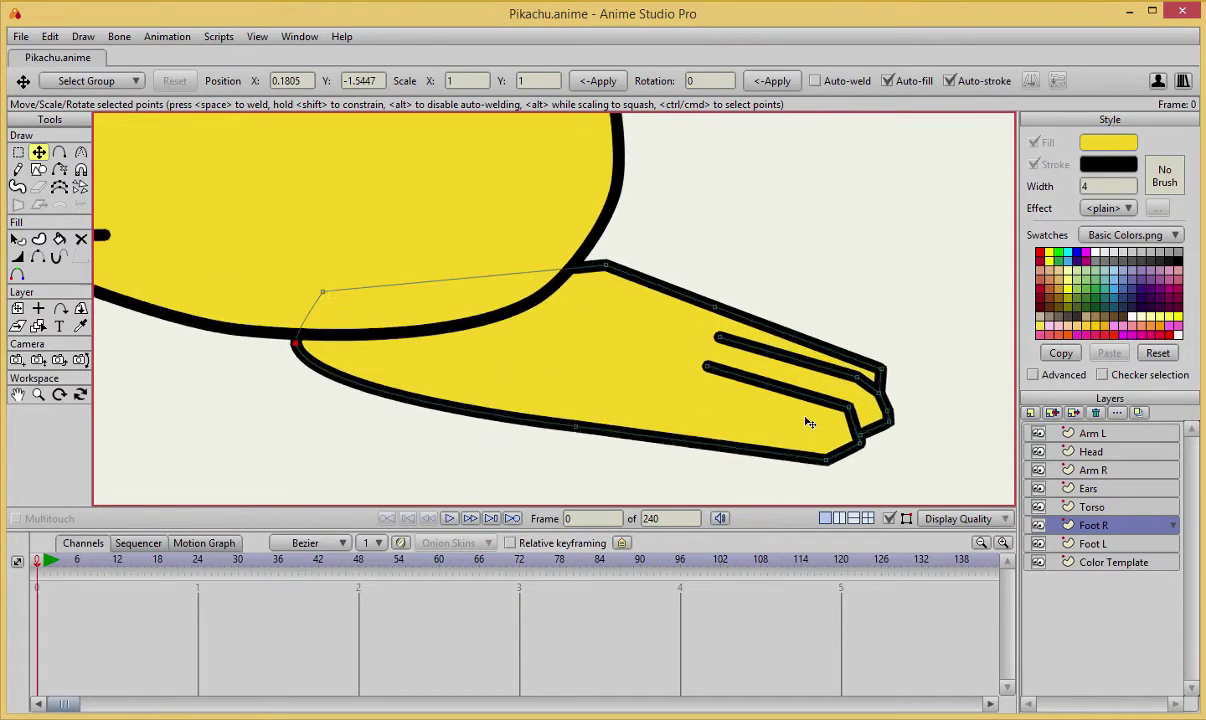
pyautogui.scroll(1, 890, 442)
pyautogui.moveTo(900, 445); pyautogui.dragTo(724, 394)
pyautogui.press('c')
pyautogui.click(742, 412)
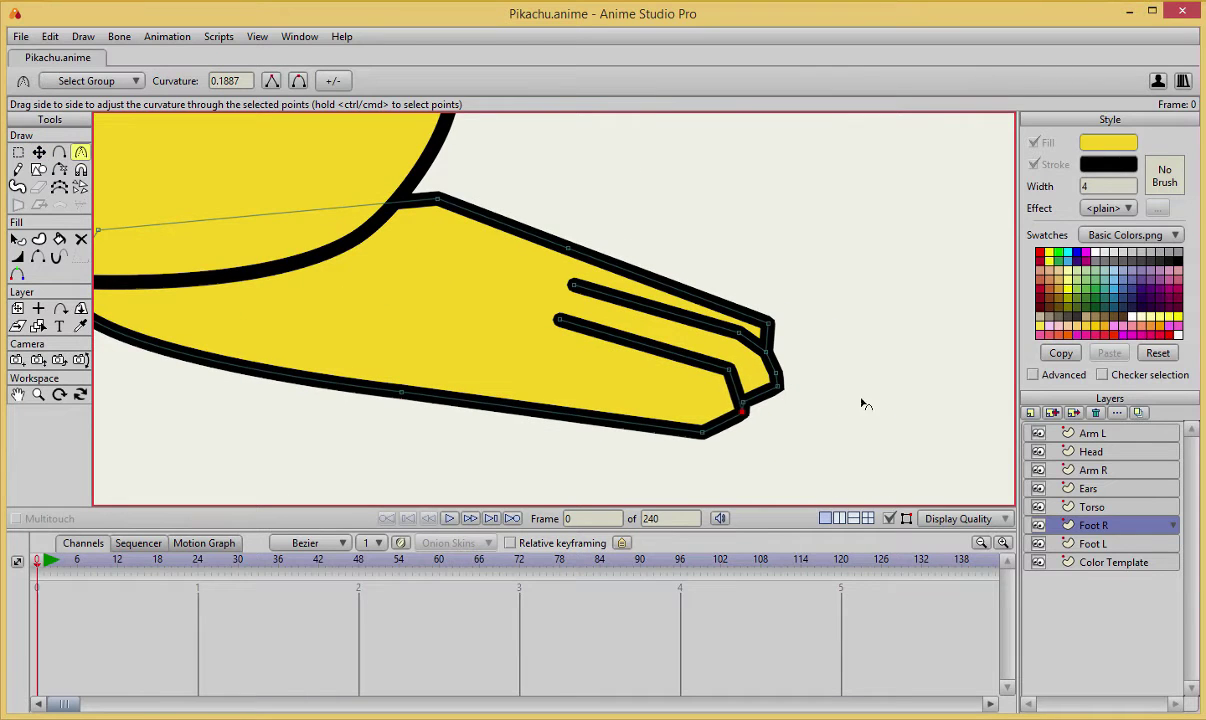
pyautogui.moveTo(730, 371); pyautogui.dragTo(850, 421)
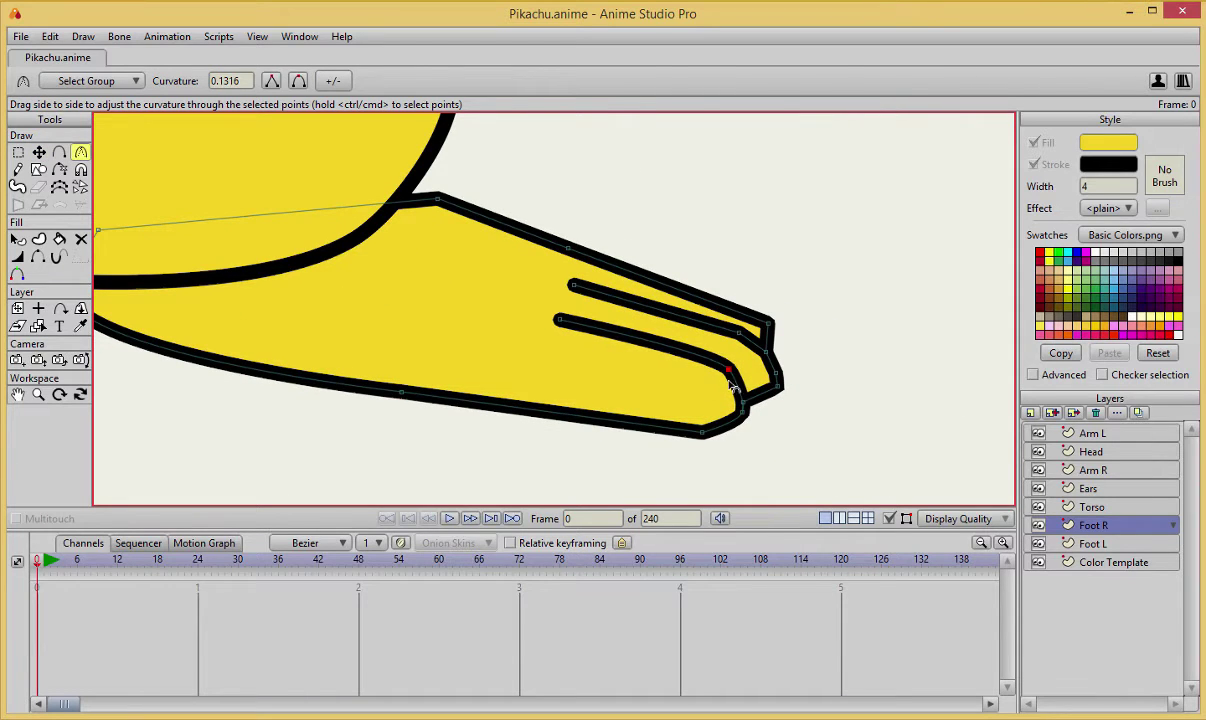
# - Lower the upper point of the lowest toe, pull its tip slightly inward, and round the middle toe's tip
pyautogui.press('t')
pyautogui.moveTo(731, 372); pyautogui.dragTo(731, 389)
pyautogui.moveTo(742, 412); pyautogui.dragTo(906, 364)
pyautogui.click(782, 389)
pyautogui.press('c')
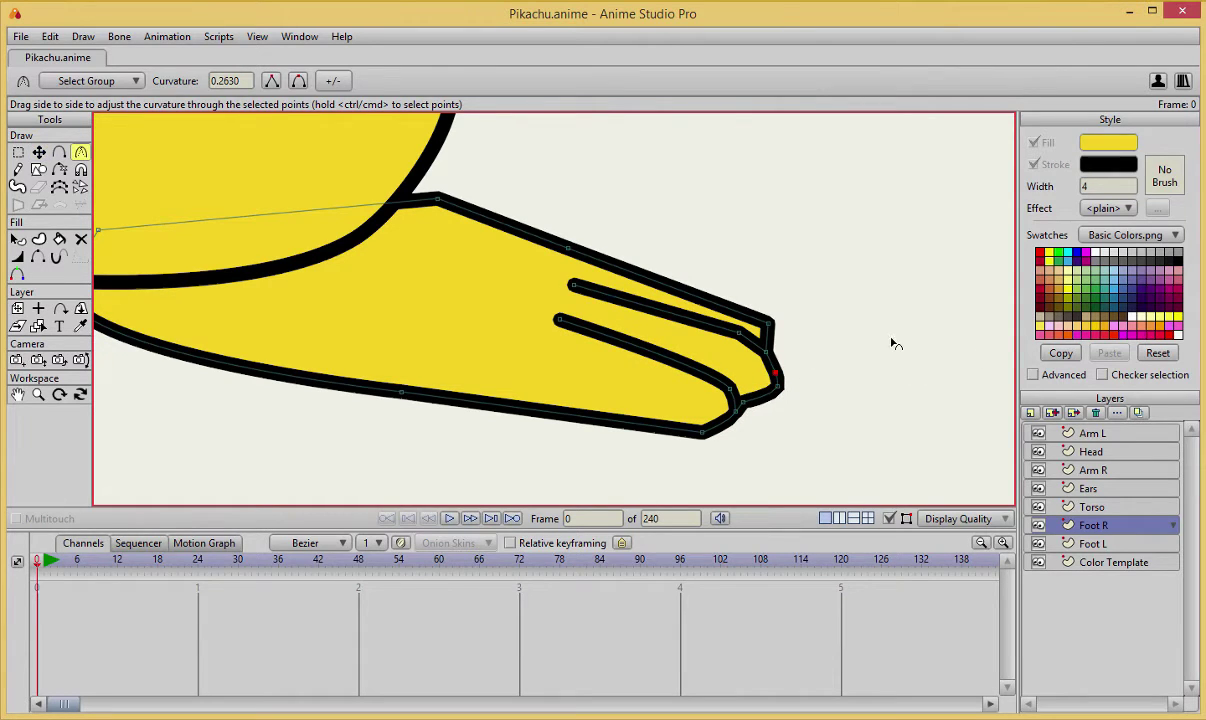
# - Lower the outer end of the right foot's upper toe line and the top toe's tip, and round that tip
pyautogui.press('t')
pyautogui.moveTo(740, 334); pyautogui.dragTo(862, 382)
pyautogui.press('c')
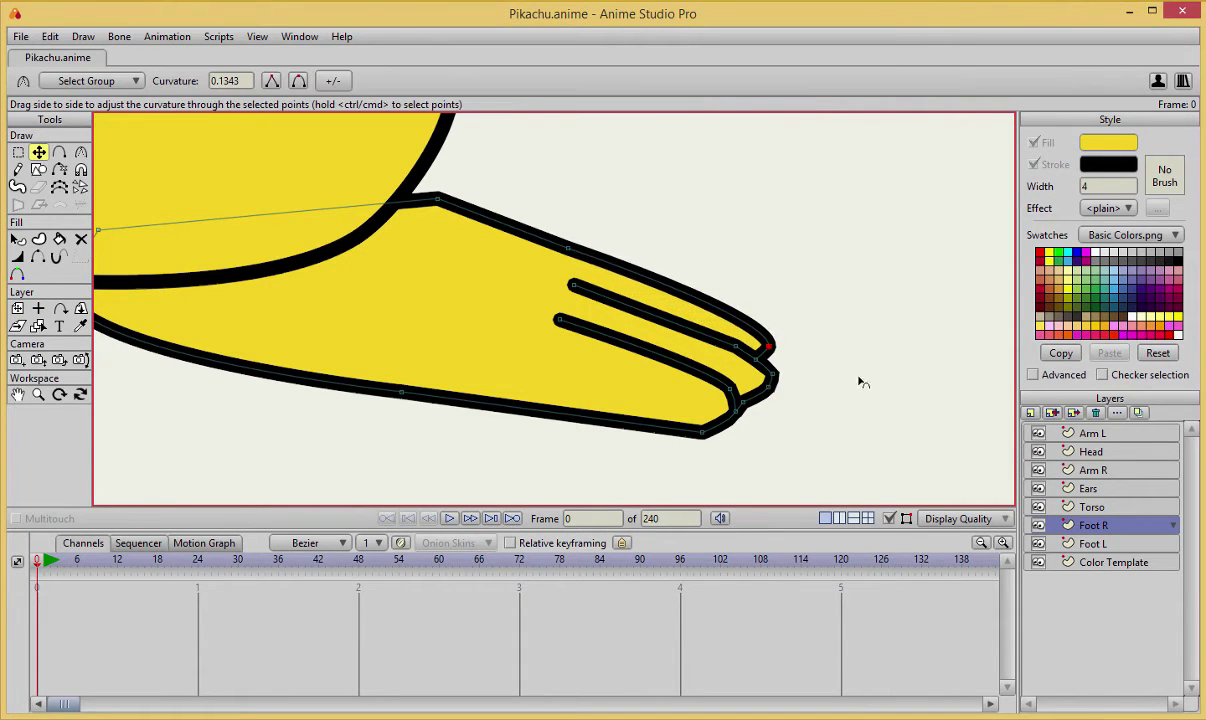
pyautogui.press('t')
pyautogui.moveTo(781, 358)
pyautogui.mouseDown()
pyautogui.moveTo(770, 358)
pyautogui.moveTo(777, 369)
pyautogui.mouseUp()
# - Select all the toe points of the right foot together and move them inward to shorten the foot
pyautogui.scroll(-3, 667, 318)
pyautogui.scroll(-4, 493, 376)
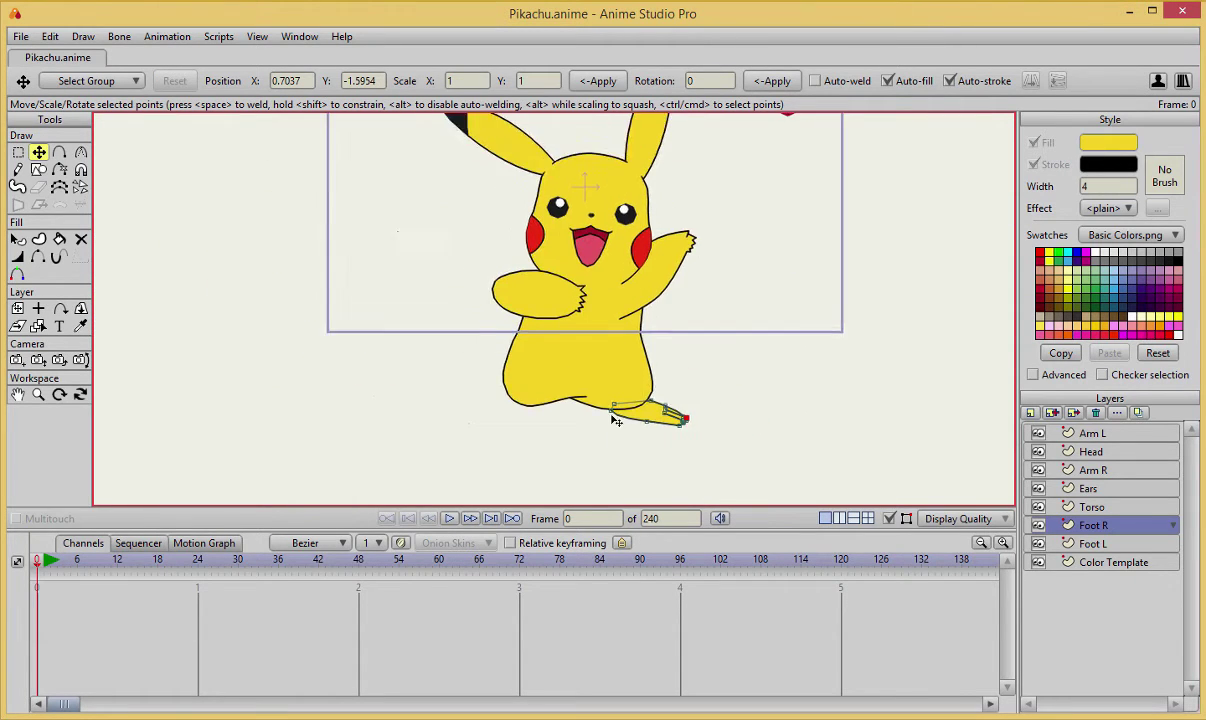
pyautogui.scroll(2, 614, 417)
pyautogui.moveTo(680, 394); pyautogui.dragTo(654, 363)
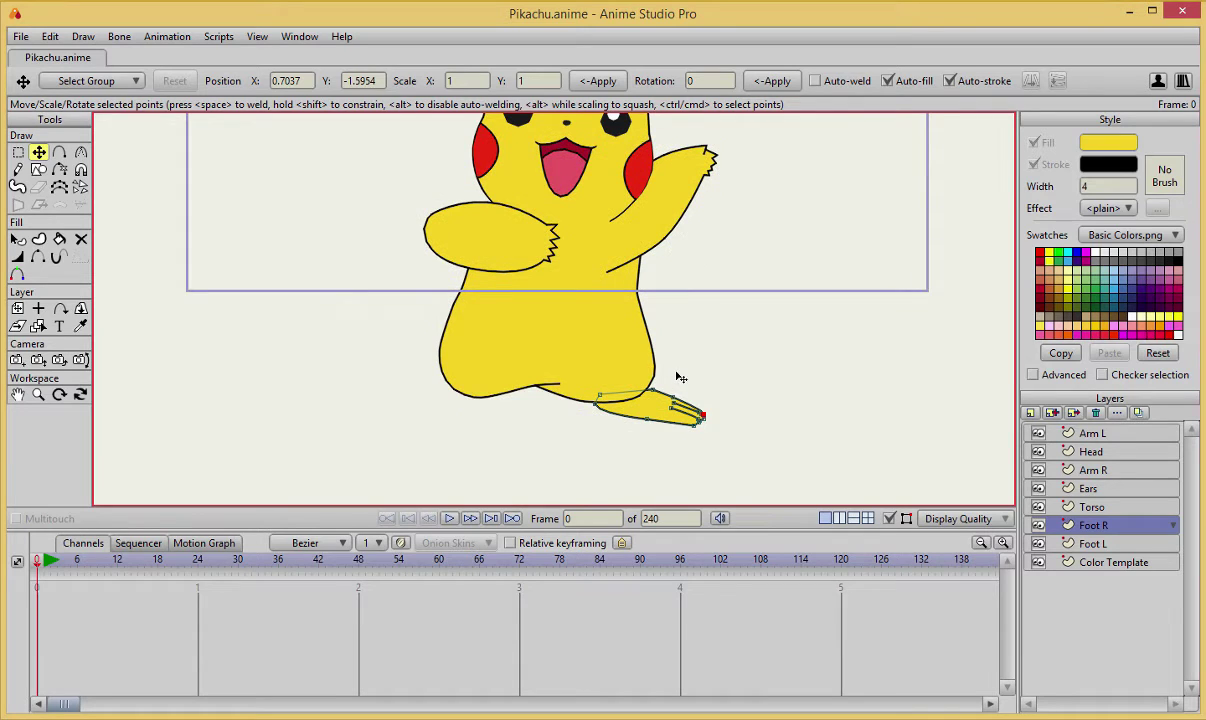
pyautogui.scroll(3, 690, 410)
pyautogui.press('g')
pyautogui.moveTo(728, 369)
pyautogui.mouseDown()
pyautogui.moveTo(689, 418)
pyautogui.moveTo(743, 468)
pyautogui.moveTo(772, 394)
pyautogui.moveTo(731, 408)
pyautogui.mouseUp()
pyautogui.press('t')
pyautogui.click(765, 378)
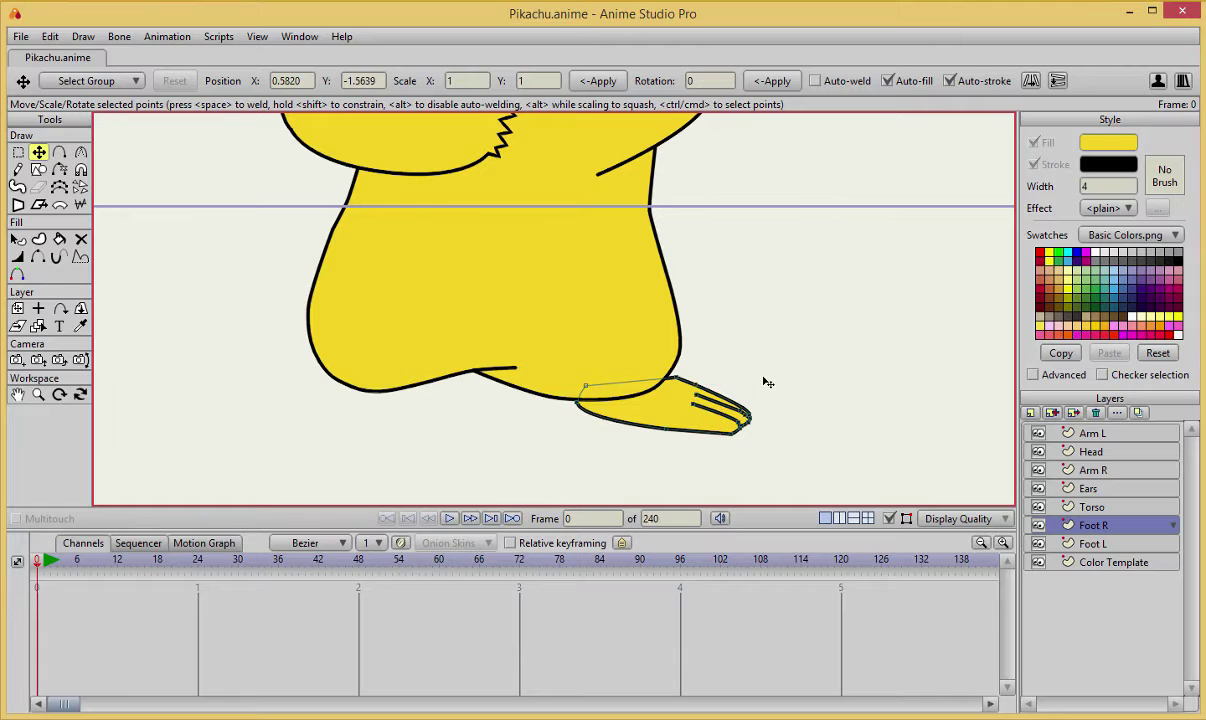
# - Reposition the ends of both toe lines and the tip points of the right foot to even out the toe spacing
pyautogui.click(679, 380)
pyautogui.scroll(2, 786, 401)
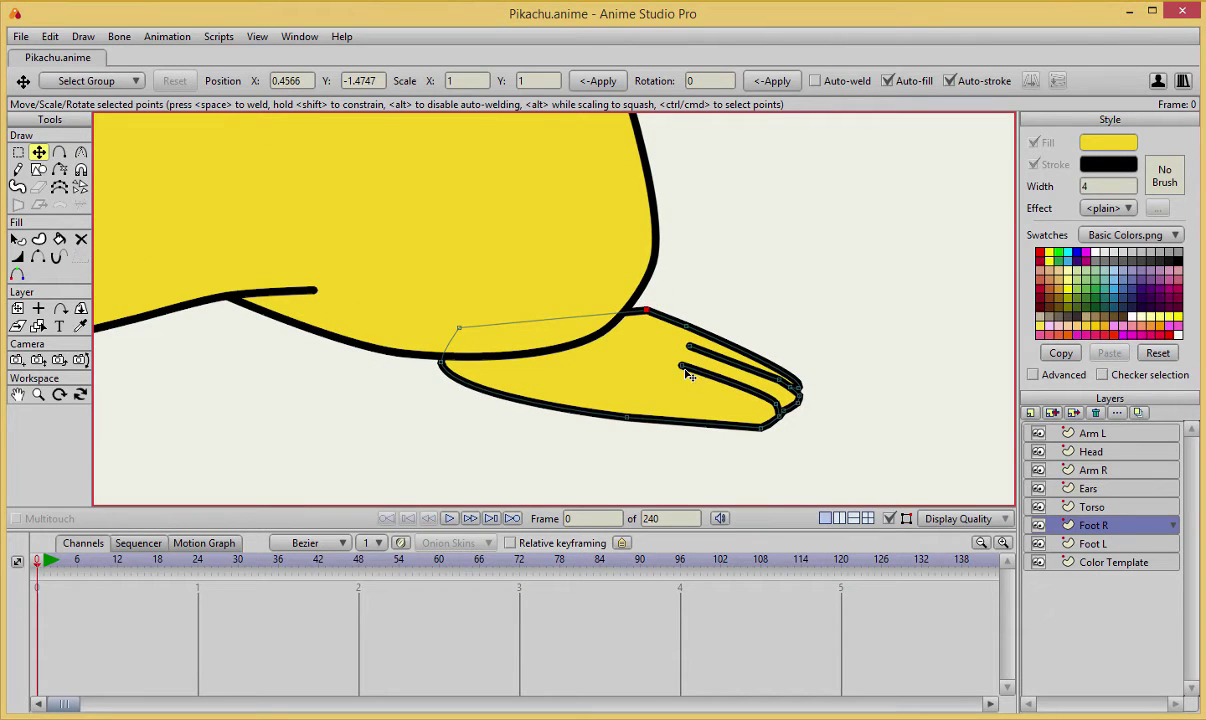
pyautogui.moveTo(685, 370); pyautogui.dragTo(682, 375)
pyautogui.moveTo(779, 408); pyautogui.dragTo(780, 389)
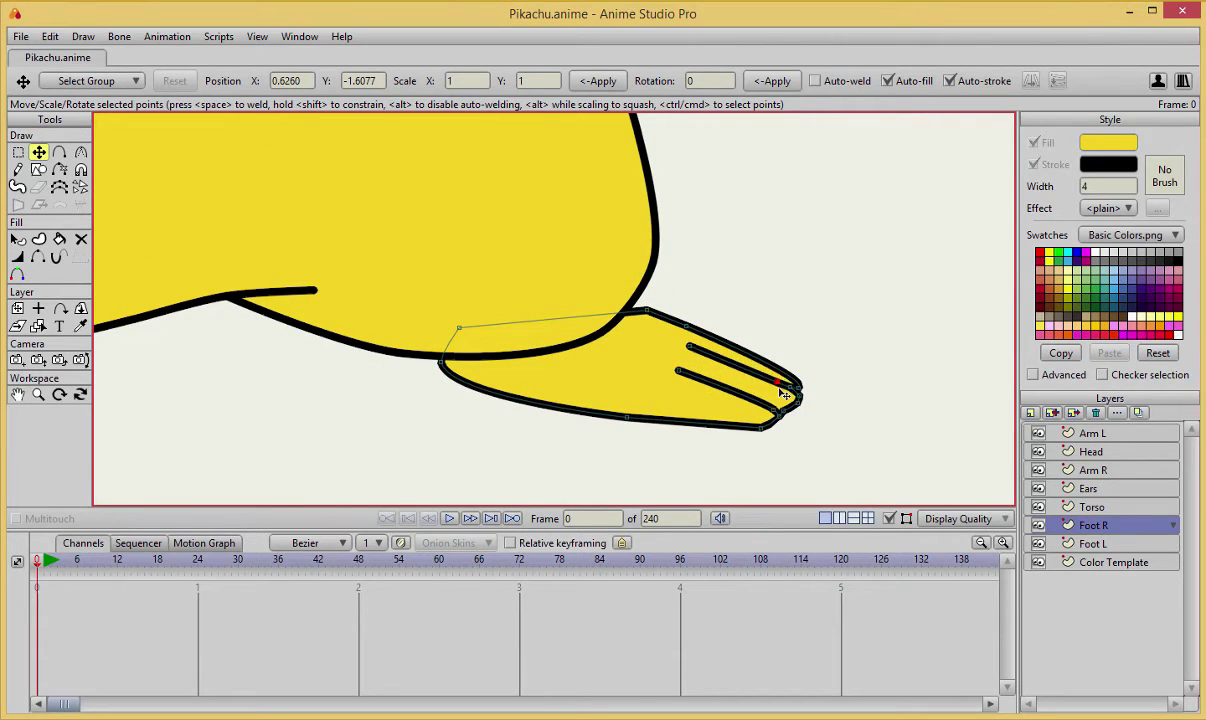
pyautogui.click(690, 346)
pyautogui.moveTo(690, 346); pyautogui.dragTo(688, 349)
pyautogui.moveTo(790, 395)
pyautogui.mouseDown()
pyautogui.moveTo(789, 420)
pyautogui.moveTo(797, 389)
pyautogui.mouseUp()
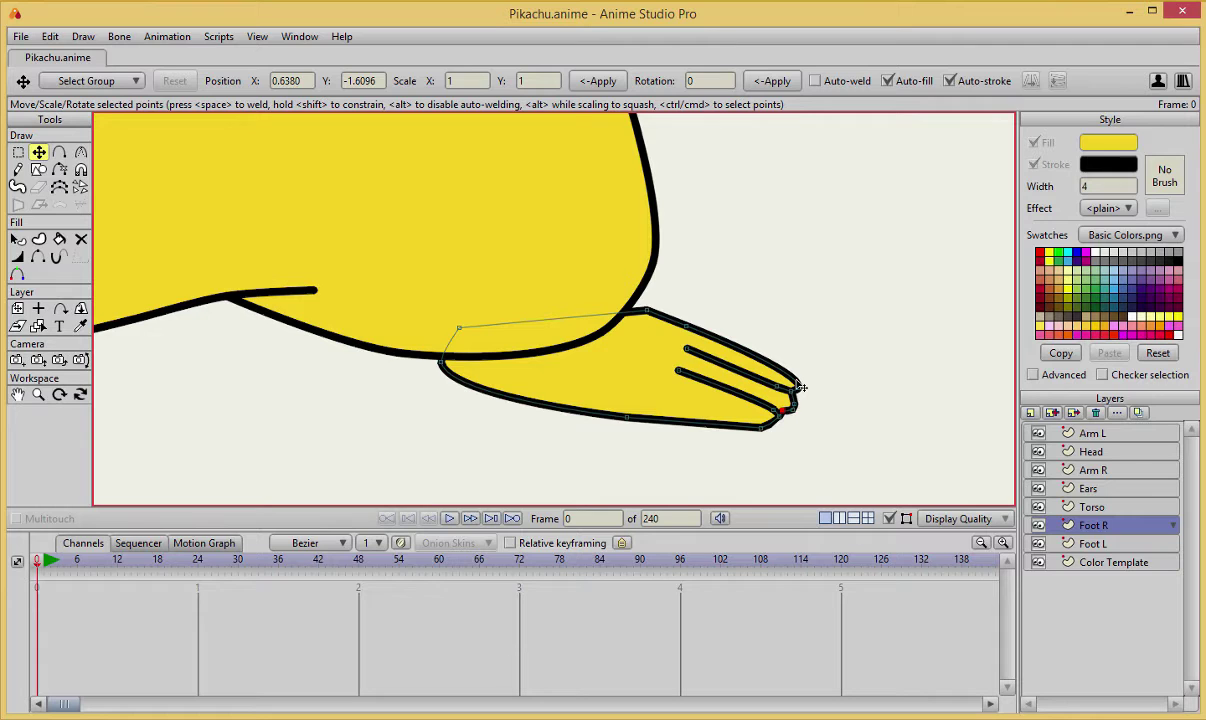
# - Lower the two points on the right foot's upper edge slightly and round the ankle corner with the Curvature tool
pyautogui.click(687, 331)
pyautogui.click(638, 314)
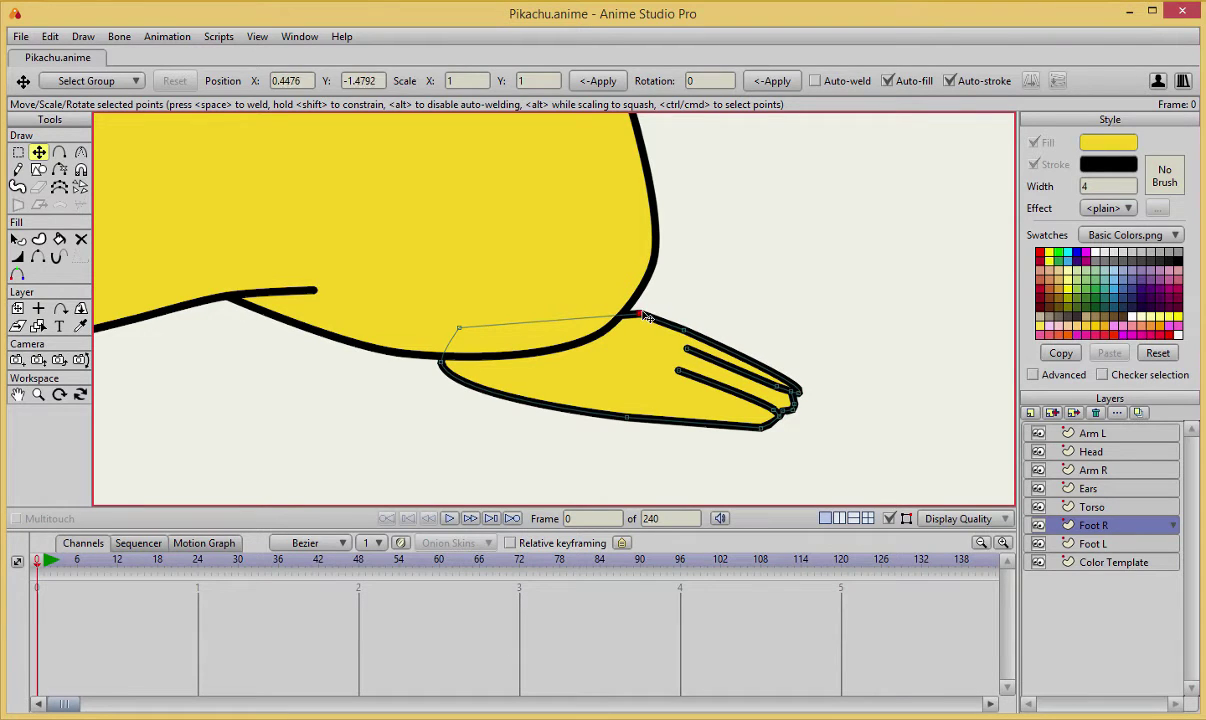
pyautogui.press('c')
pyautogui.scroll(-6, 698, 337)
pyautogui.click(699, 342)
pyautogui.scroll(7, 703, 345)
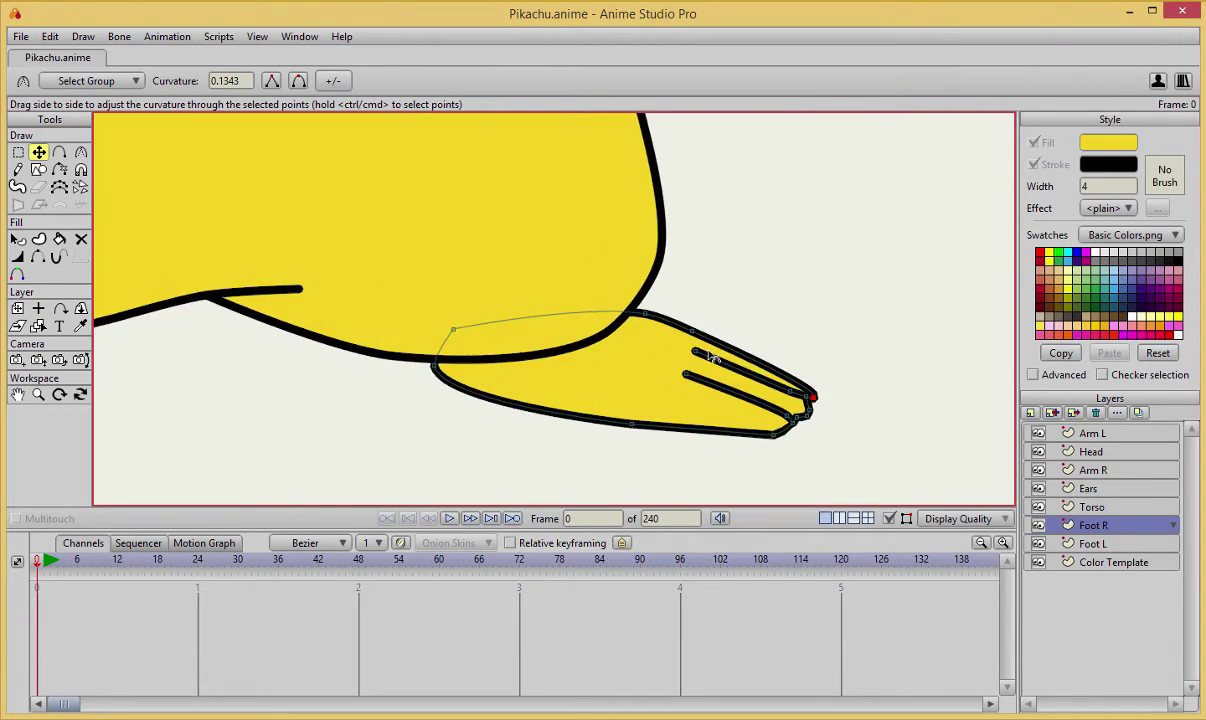
# - Round the underside of the right foot's lowest toe and the lower corner of the middle toe
pyautogui.moveTo(742, 376); pyautogui.dragTo(541, 305)
pyautogui.scroll(8, 541, 305)
pyautogui.moveTo(616, 453); pyautogui.dragTo(766, 403)
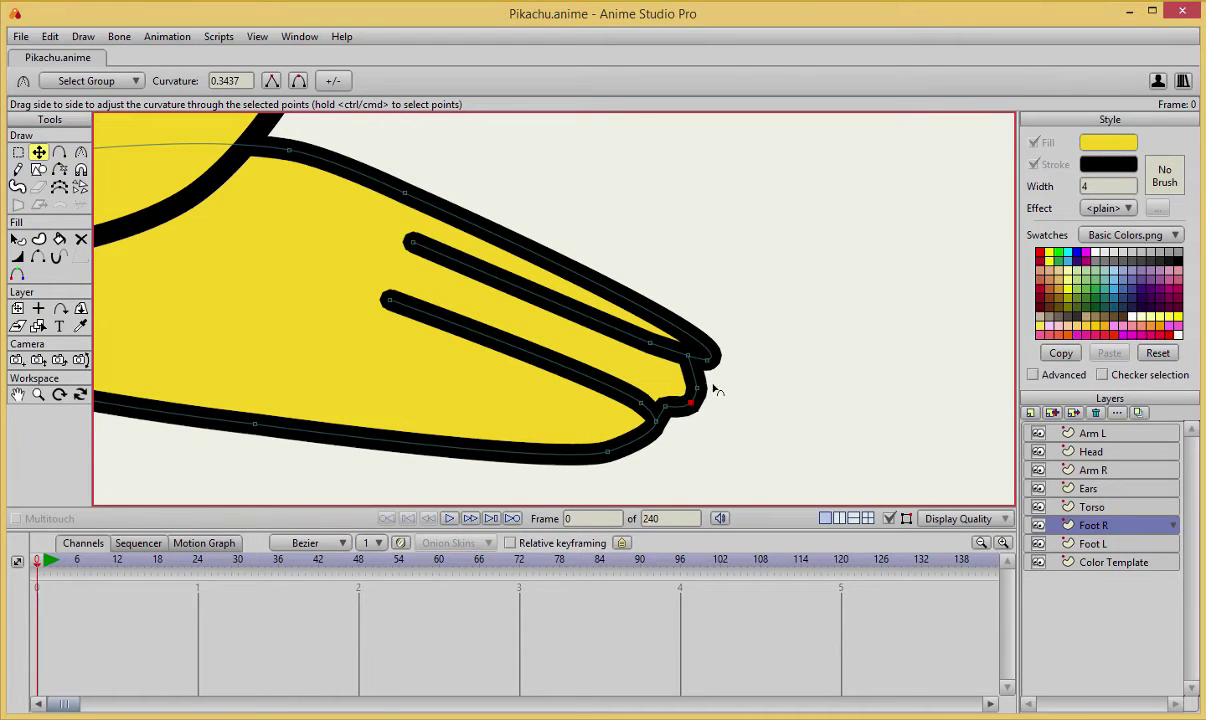
# - Raise the top toe's tip slightly, smooth it, and lower the junction point between the top and middle toes
pyautogui.press('t')
pyautogui.click(708, 352)
pyautogui.press('c')
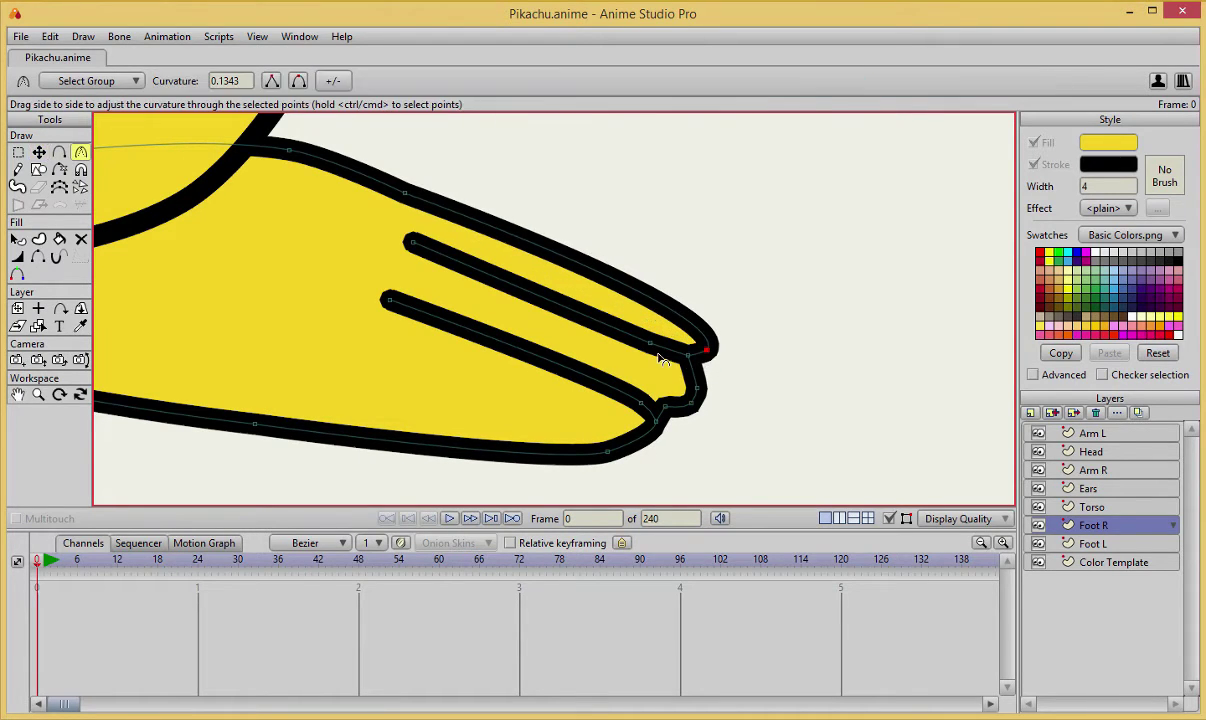
pyautogui.press('t')
pyautogui.moveTo(688, 355); pyautogui.dragTo(688, 359)
pyautogui.scroll(-5, 692, 362)
pyautogui.click(702, 329)
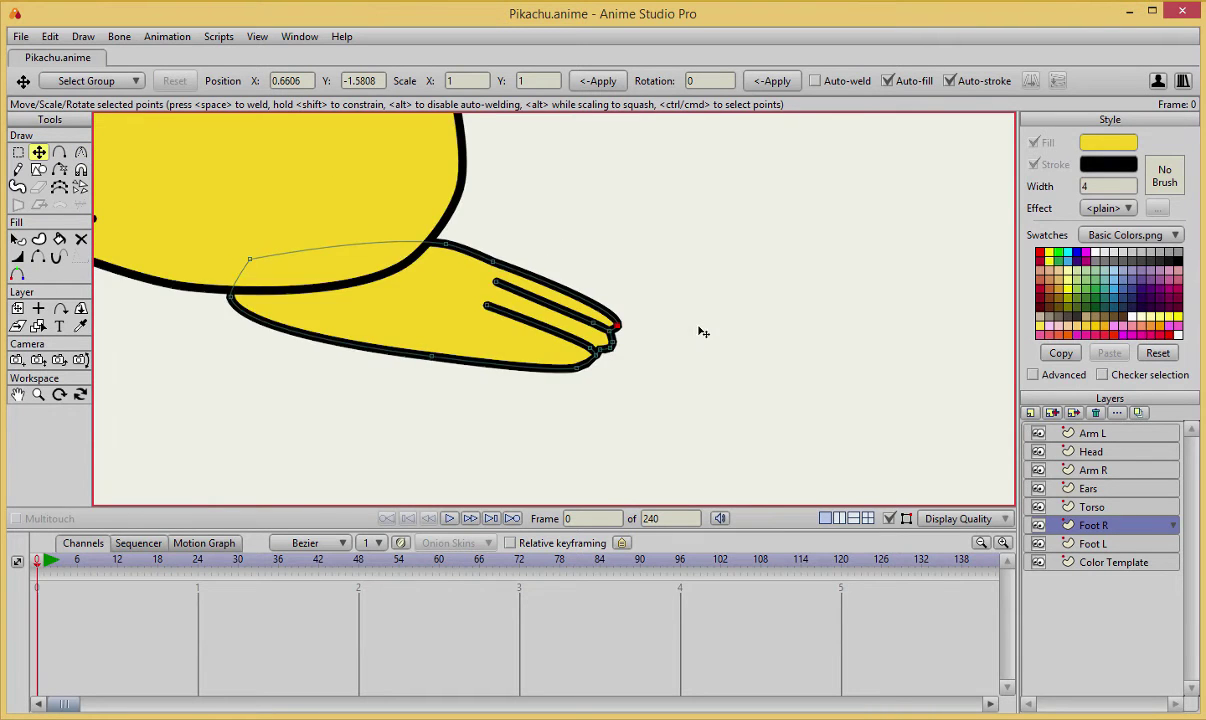
# - Copy the entire right foot shape and paste it into the Foot L layer
pyautogui.scroll(-4, 700, 330)
pyautogui.scroll(2, 668, 392)
pyautogui.scroll(-3, 667, 391)
pyautogui.scroll(-3, 672, 378)
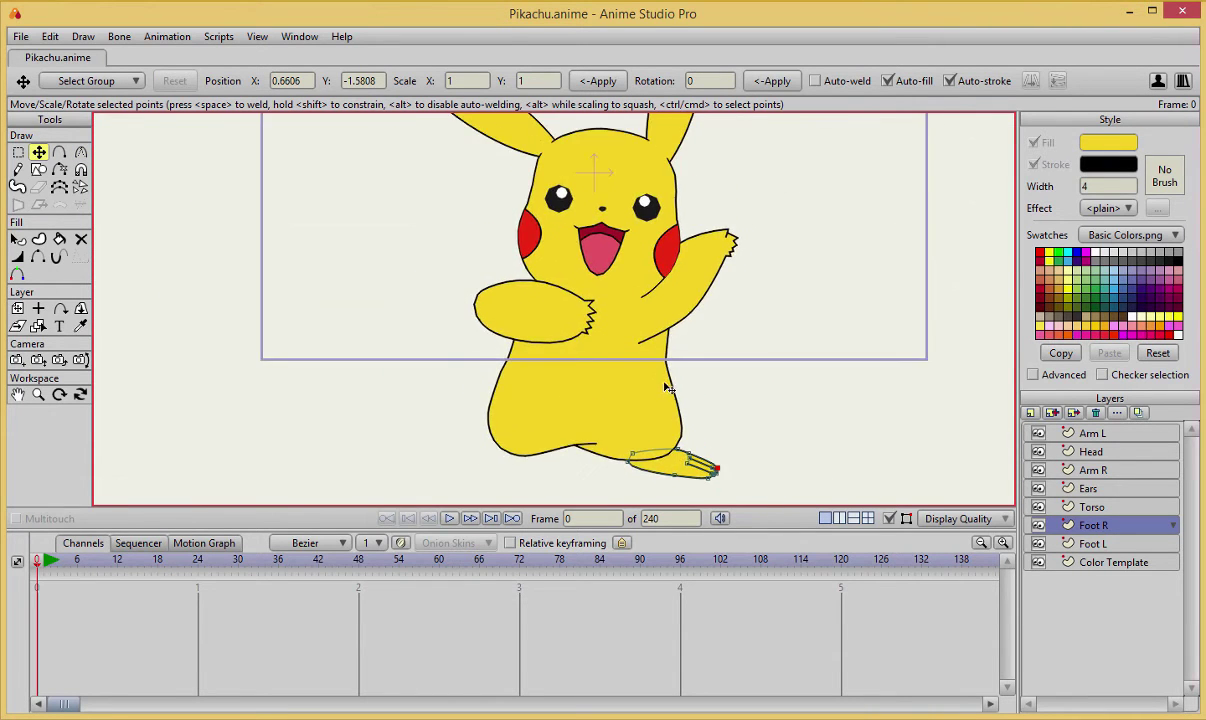
pyautogui.scroll(2, 676, 362)
pyautogui.scroll(4, 676, 472)
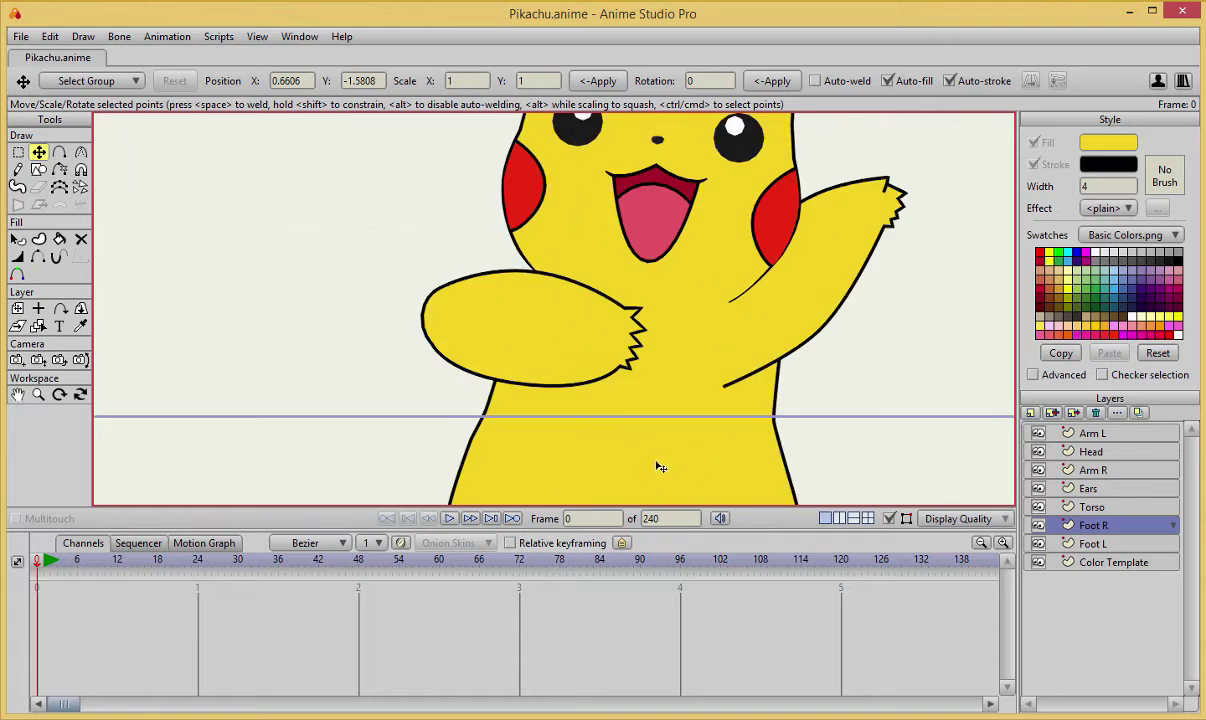
pyautogui.moveTo(682, 409); pyautogui.dragTo(574, 267)
pyautogui.hotkey('ctrl', 'a')
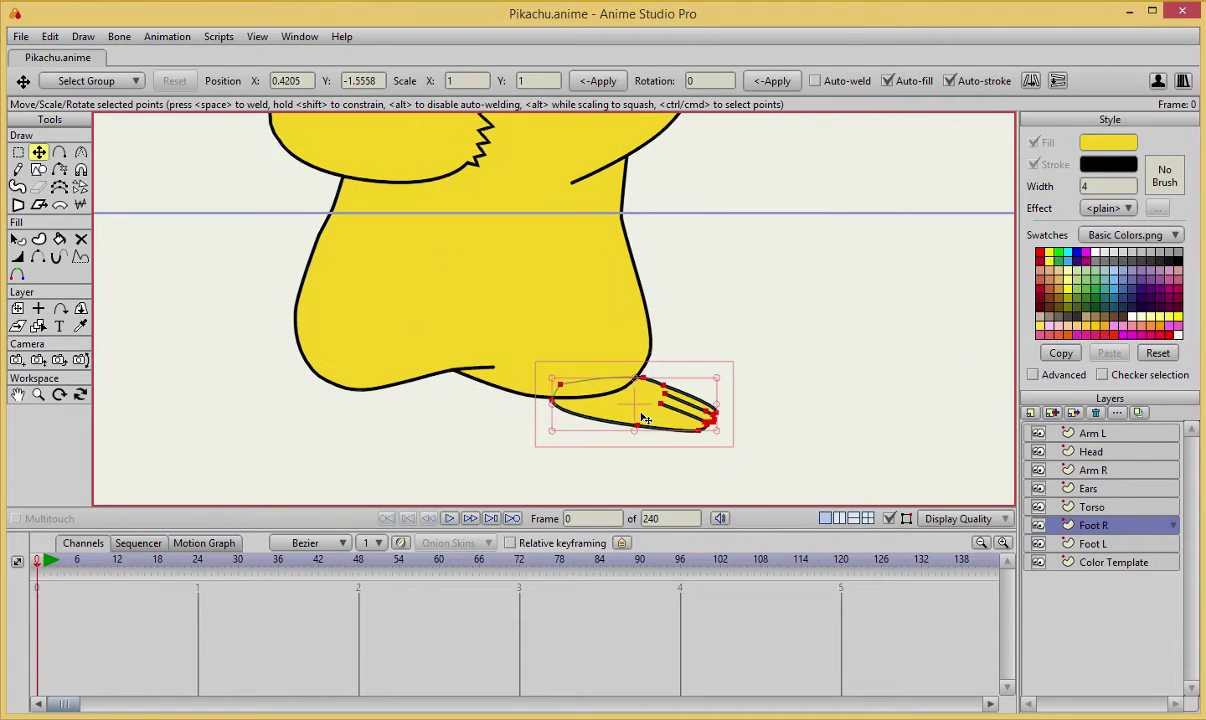
pyautogui.click(1121, 544)
pyautogui.hotkey('ctrl', 'a')
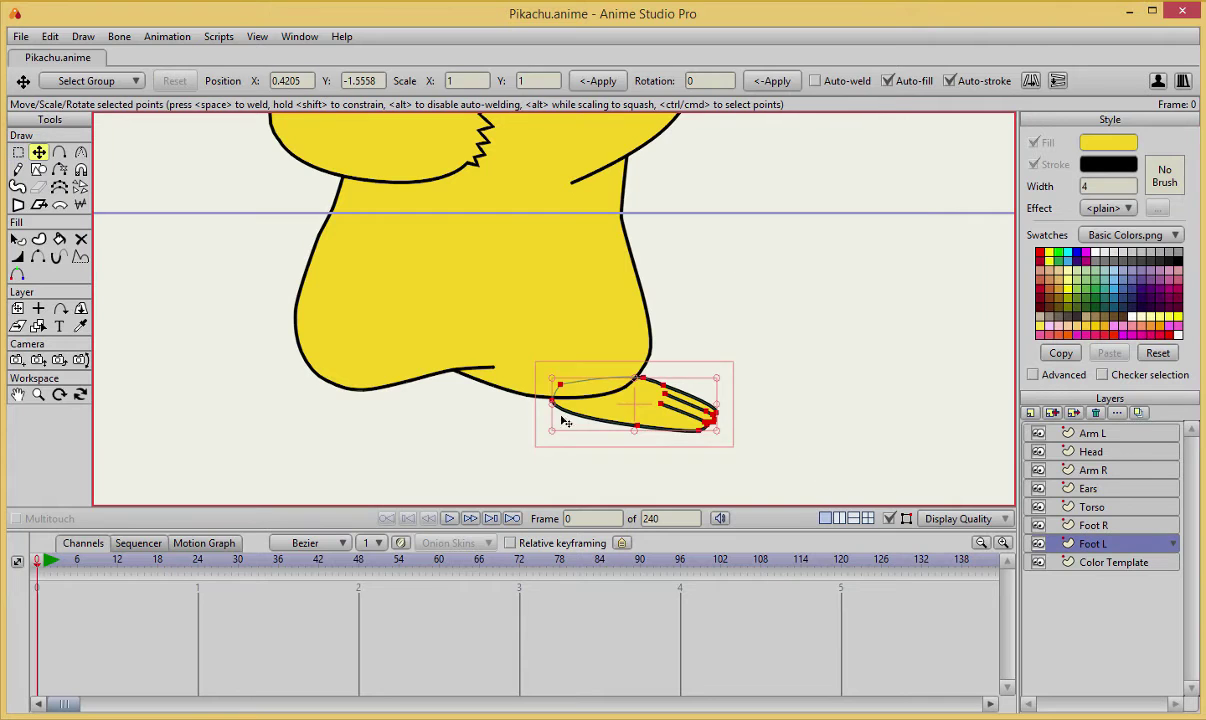
# - Flip the pasted foot horizontally and place it under the opposite side of the torso
pyautogui.click(1031, 80)
pyautogui.moveTo(637, 402); pyautogui.dragTo(331, 391)
pyautogui.click(444, 405)
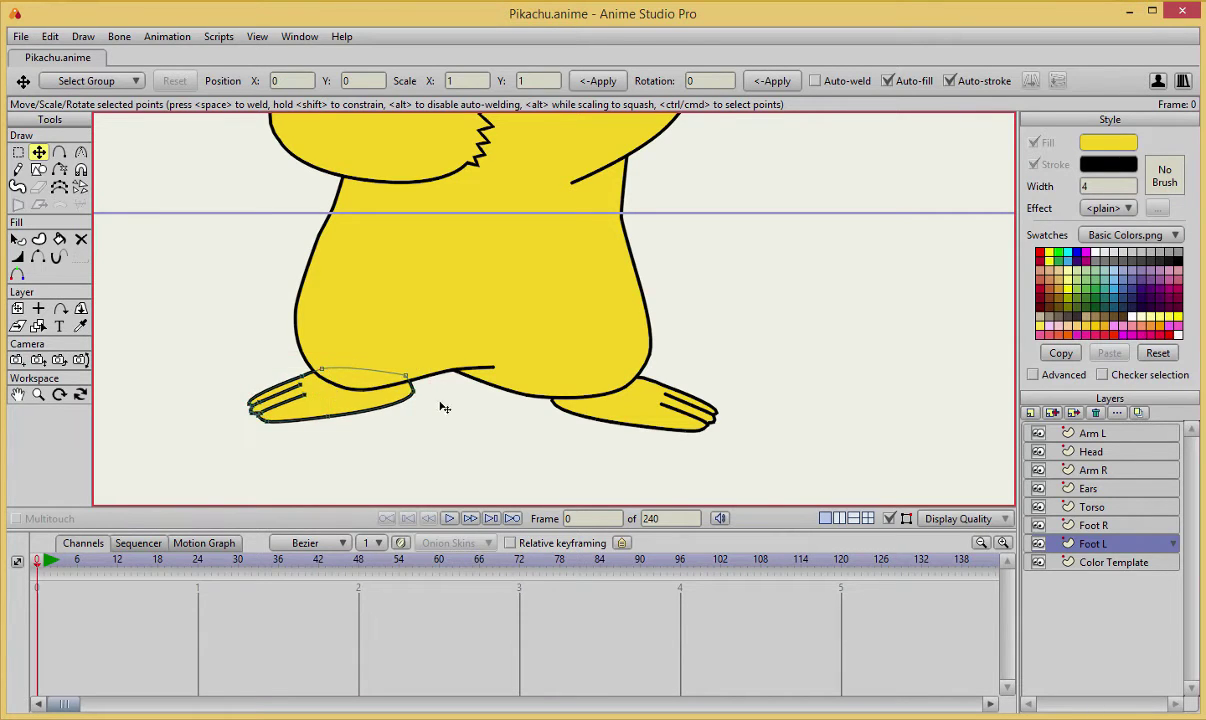
# - On the Torso layer, hide the bottom outline segment that crosses the left foot
pyautogui.scroll(-3, 504, 286)
pyautogui.moveTo(504, 286); pyautogui.dragTo(568, 378)
pyautogui.scroll(-2, 575, 305)
pyautogui.scroll(2, 576, 305)
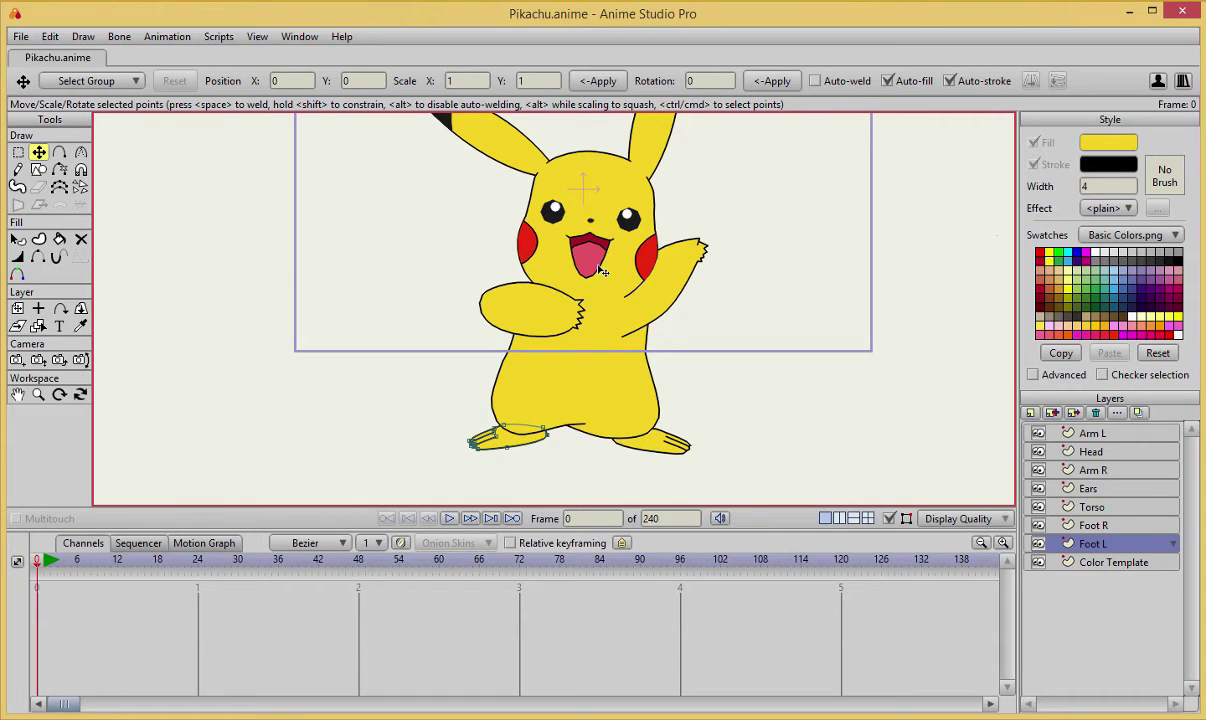
pyautogui.scroll(5, 641, 299)
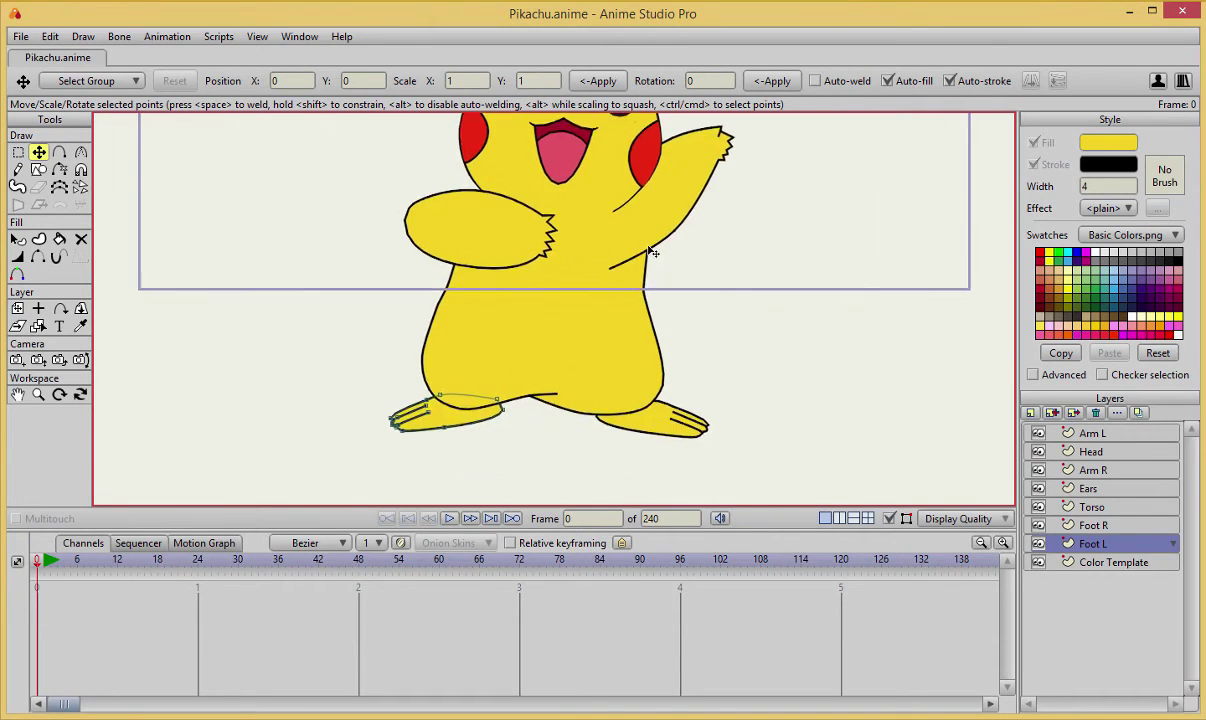
pyautogui.click(1118, 508)
pyautogui.moveTo(757, 451); pyautogui.dragTo(852, 397)
pyautogui.scroll(2, 768, 492)
pyautogui.moveTo(755, 474); pyautogui.dragTo(798, 270)
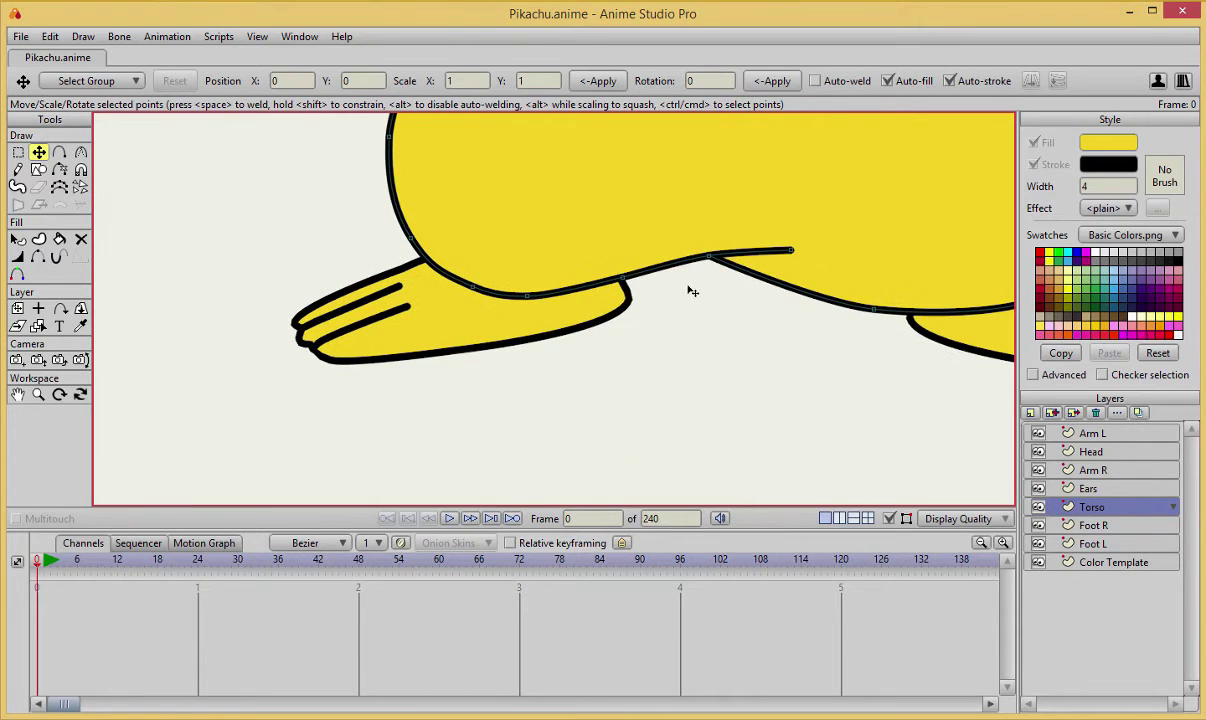
pyautogui.press('h')
pyautogui.click(507, 297)
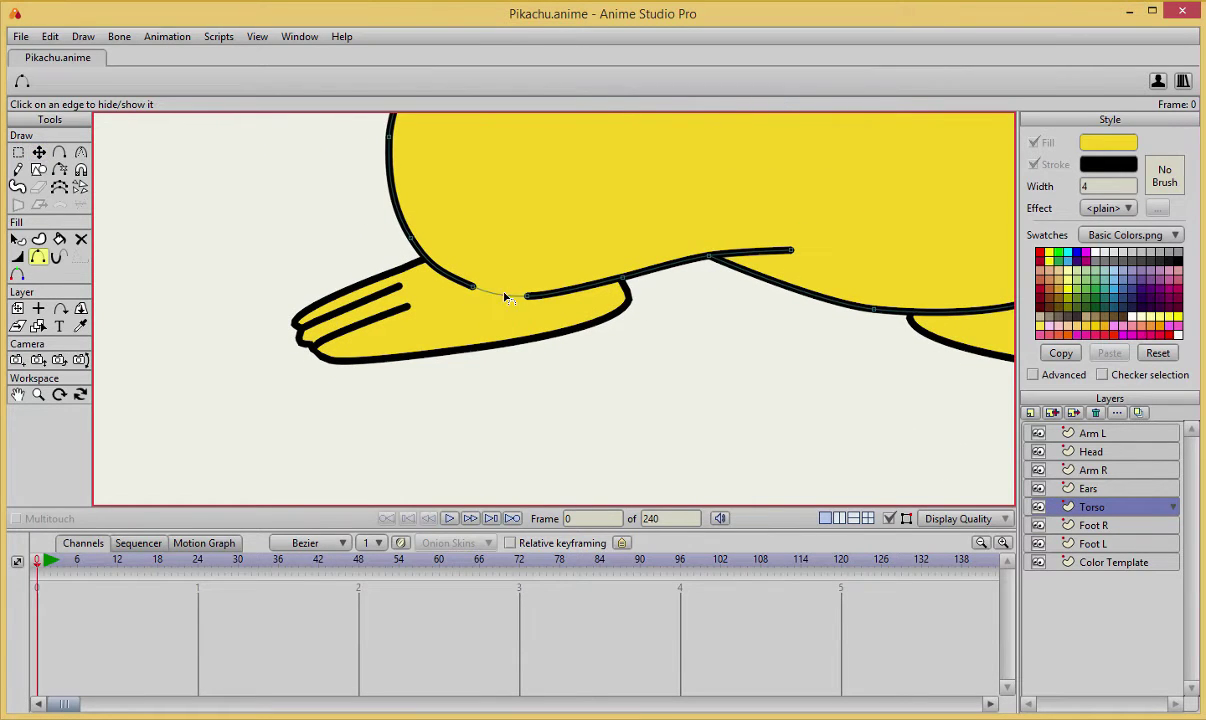
# - Move the two points bordering the hidden segment over the left foot to widen the gap and refine the torso curve
pyautogui.press('t')
pyautogui.moveTo(528, 297); pyautogui.dragTo(566, 291)
pyautogui.moveTo(476, 287); pyautogui.dragTo(472, 277)
# - Add a point to the torso's bottom edge above the right foot and hide the outer segment beside it
pyautogui.moveTo(649, 299); pyautogui.dragTo(387, 295)
pyautogui.moveTo(786, 321); pyautogui.dragTo(736, 327)
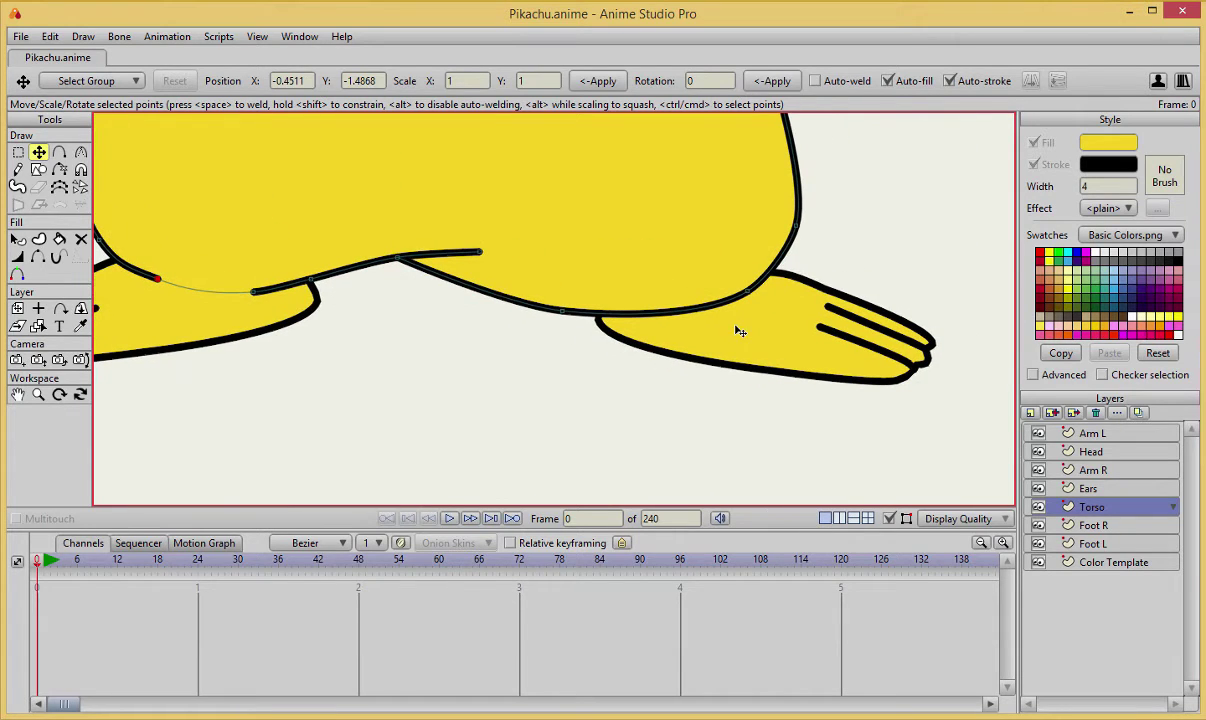
pyautogui.press('a')
pyautogui.click(686, 310)
pyautogui.press('h')
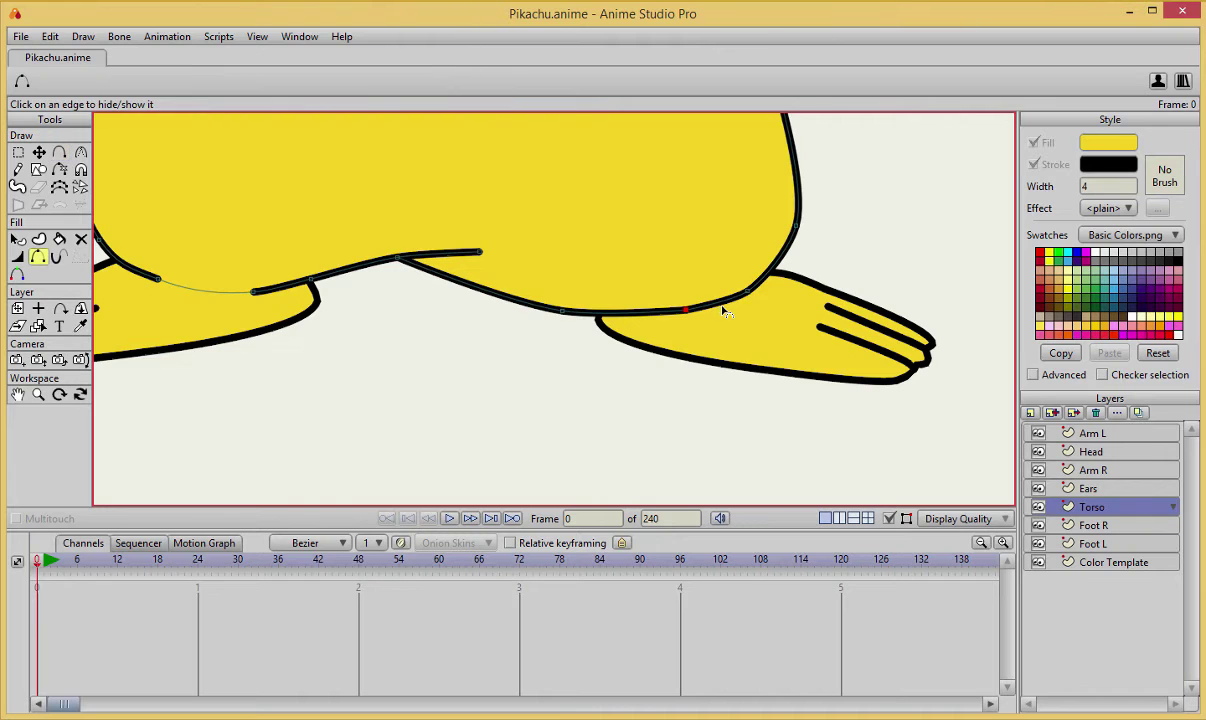
pyautogui.click(714, 304)
# - Smooth the torso's lower curve near the right foot's heel and nudge the outer end point of the hidden segment
pyautogui.press('t')
pyautogui.press('c')
pyautogui.moveTo(603, 321); pyautogui.dragTo(707, 323)
pyautogui.press('t')
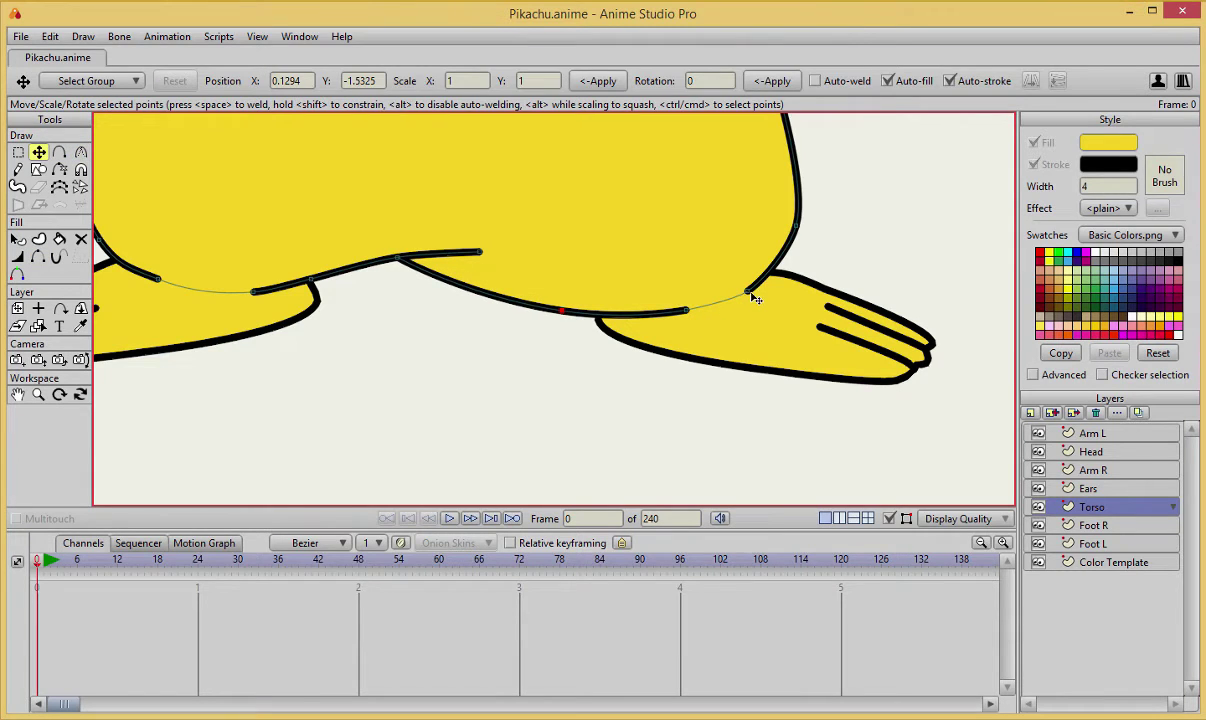
pyautogui.click(751, 289)
# - Taper the torso outline on both sides of the gap over the right foot and at the tip of the centre crease
pyautogui.press('w')
pyautogui.click(686, 311)
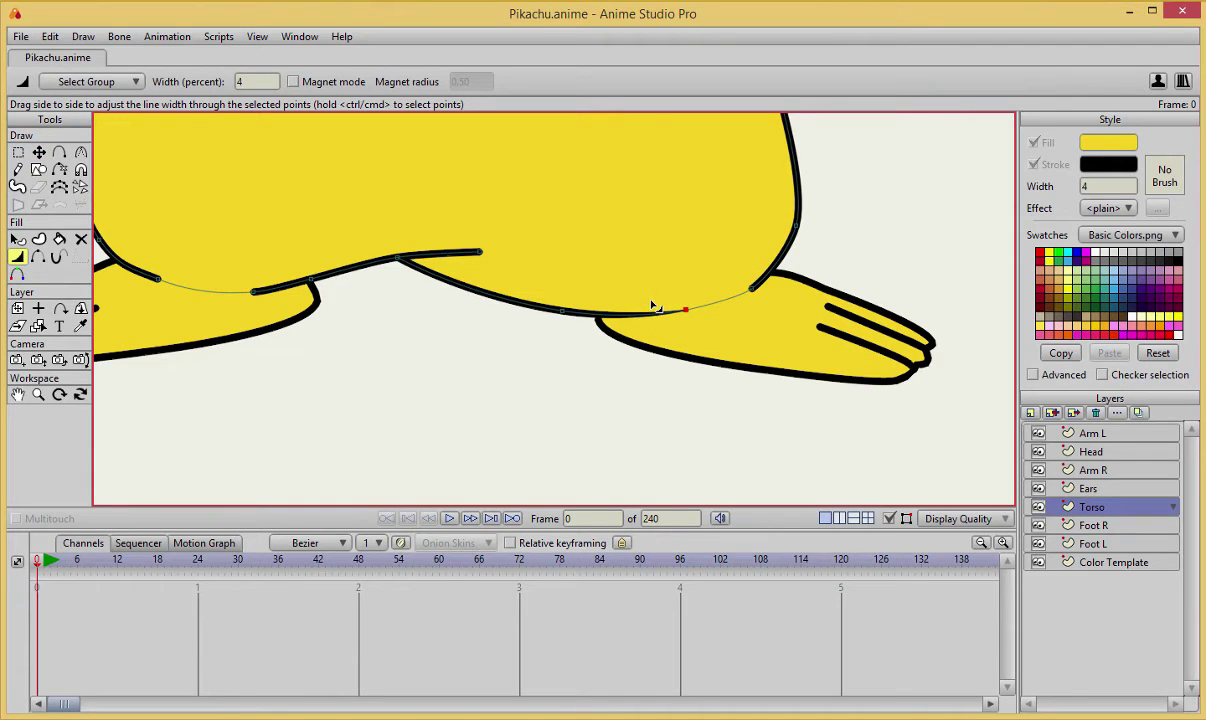
pyautogui.moveTo(754, 287); pyautogui.dragTo(828, 295)
pyautogui.moveTo(494, 282); pyautogui.dragTo(613, 282)
# - Thin the torso outline's inner end over the left foot to a line width of 72 percent
pyautogui.press('t')
pyautogui.click(416, 318)
pyautogui.press('w')
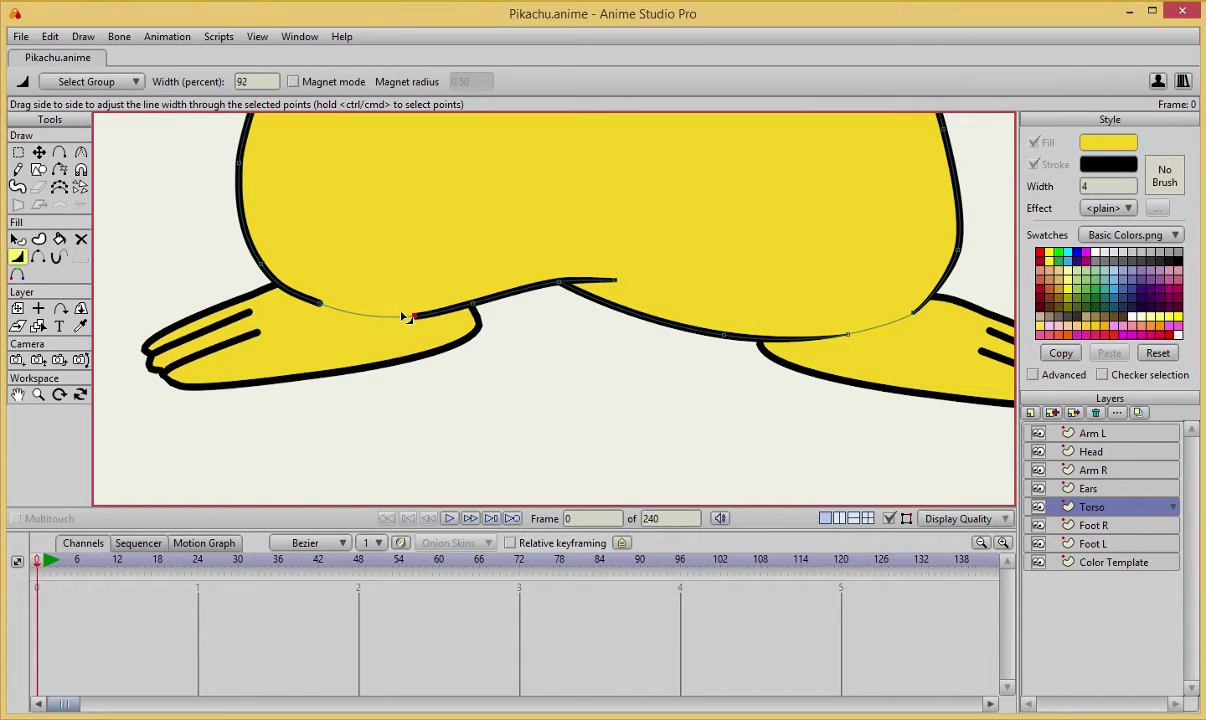
pyautogui.press('t')
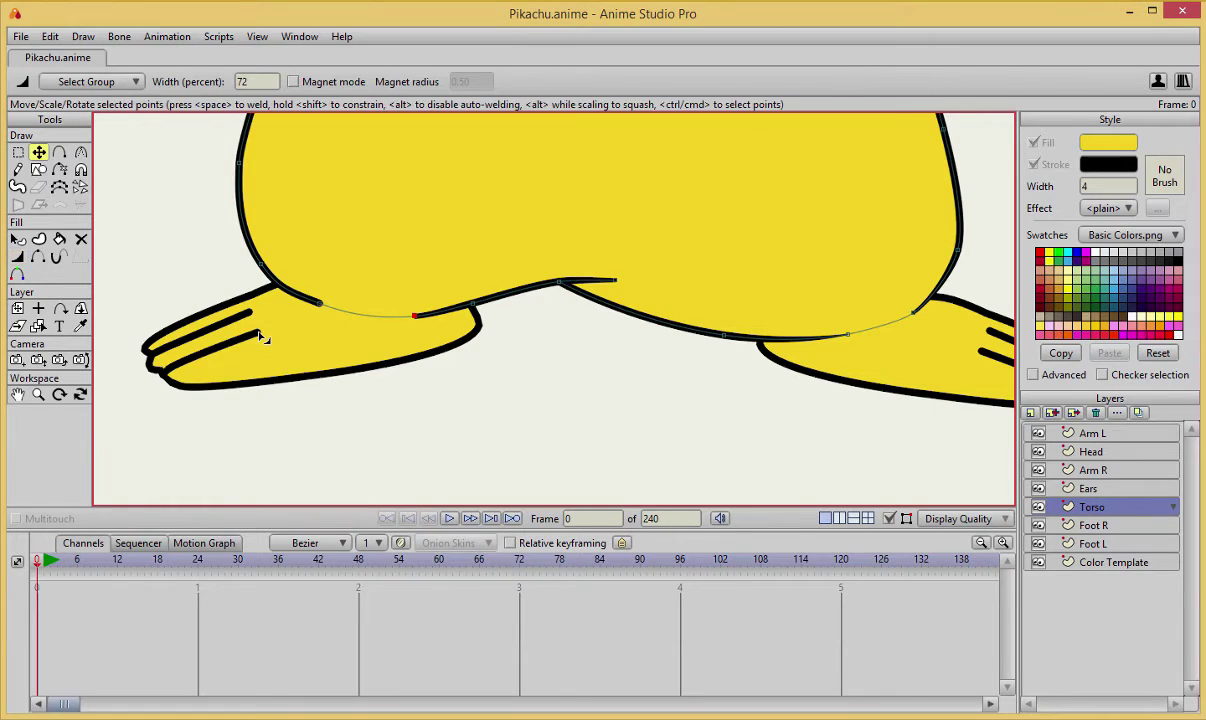
# - Switch to the Foot L layer and thin the line width at the inner ends of its toe lines
pyautogui.press('Return')
pyautogui.press('w')
pyautogui.keyDown('ctrl'); pyautogui.keyDown('alt'); pyautogui.click(252, 358); pyautogui.keyUp('alt'); pyautogui.keyUp('ctrl')
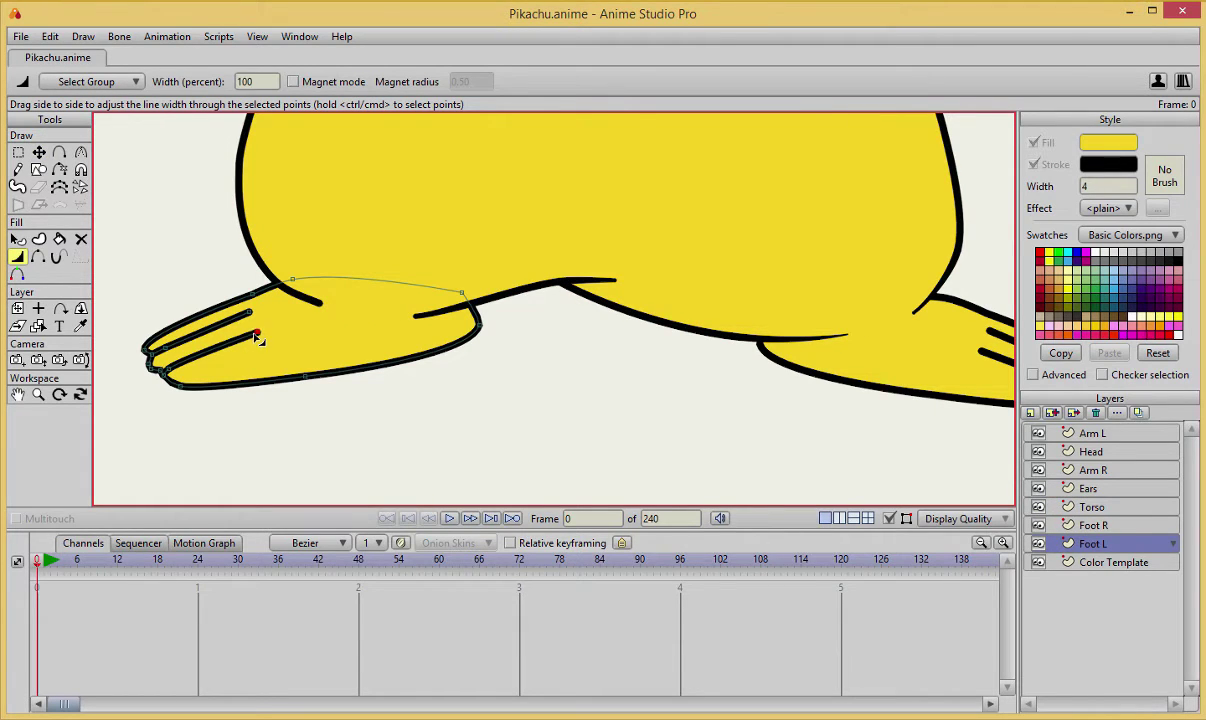
pyautogui.moveTo(254, 333)
pyautogui.mouseDown()
pyautogui.moveTo(243, 334)
pyautogui.moveTo(249, 316)
pyautogui.mouseUp()
pyautogui.press('t')
# - Switch to the Foot R layer and thin the line width at the inner ends of its toe lines
pyautogui.moveTo(710, 361); pyautogui.dragTo(443, 356)
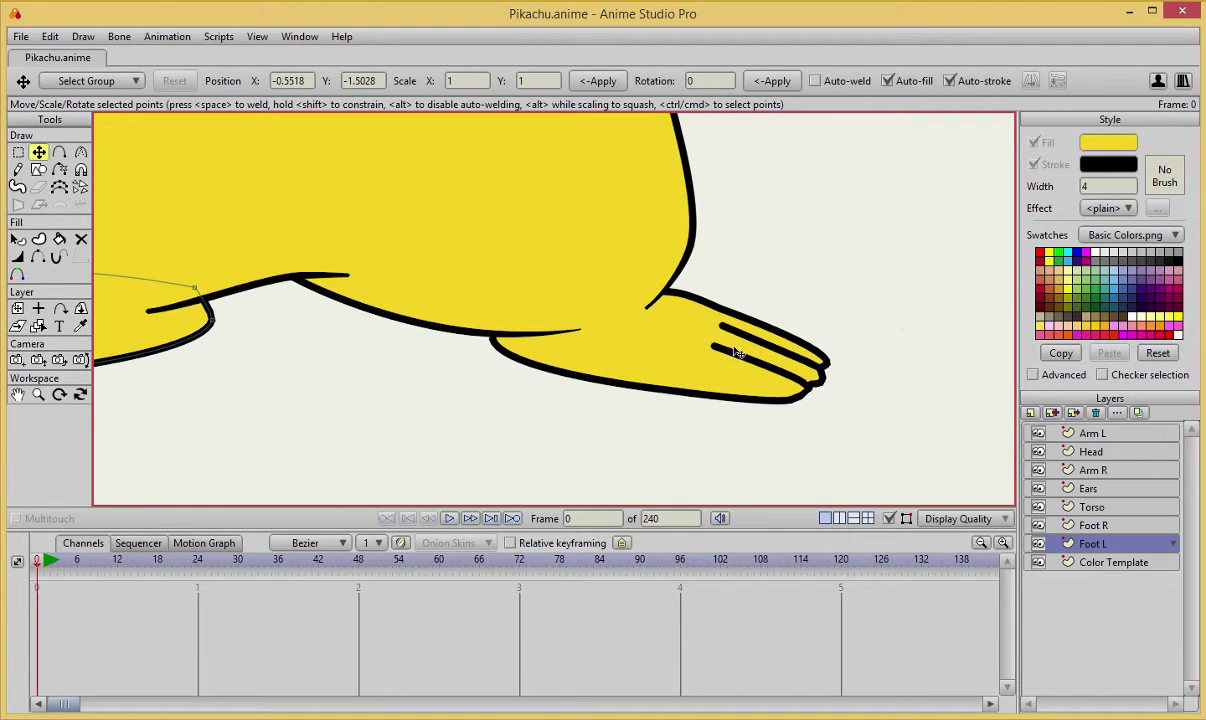
pyautogui.keyDown('ctrl'); pyautogui.keyDown('alt'); pyautogui.click(735, 362); pyautogui.keyUp('alt'); pyautogui.keyUp('ctrl')
pyautogui.press('w')
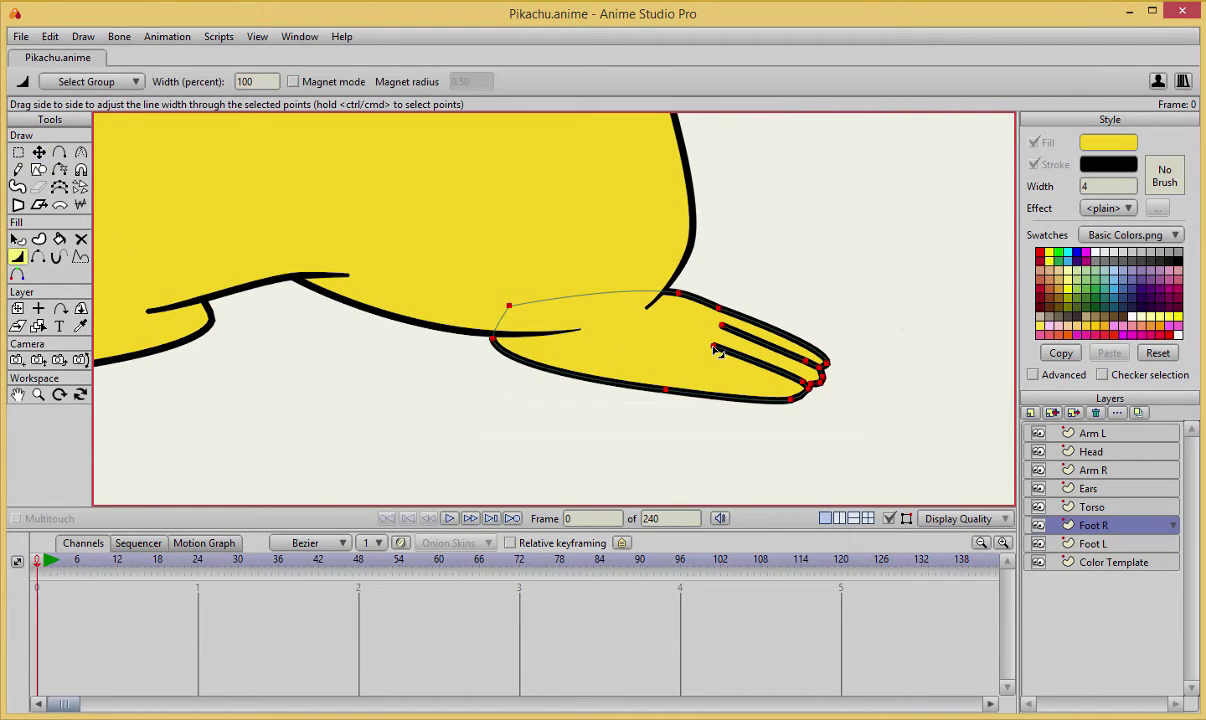
pyautogui.press('t')
pyautogui.click(714, 347)
pyautogui.press('w')
pyautogui.moveTo(714, 347)
pyautogui.mouseDown()
pyautogui.moveTo(710, 338)
pyautogui.moveTo(713, 351)
pyautogui.mouseUp()
# - Deselect the foot's points and turn off the display of the vector curves and points over the artwork
pyautogui.press('t')
pyautogui.click(676, 338)
pyautogui.scroll(-4, 676, 335)
pyautogui.click(693, 221)
pyautogui.scroll(-5, 697, 223)
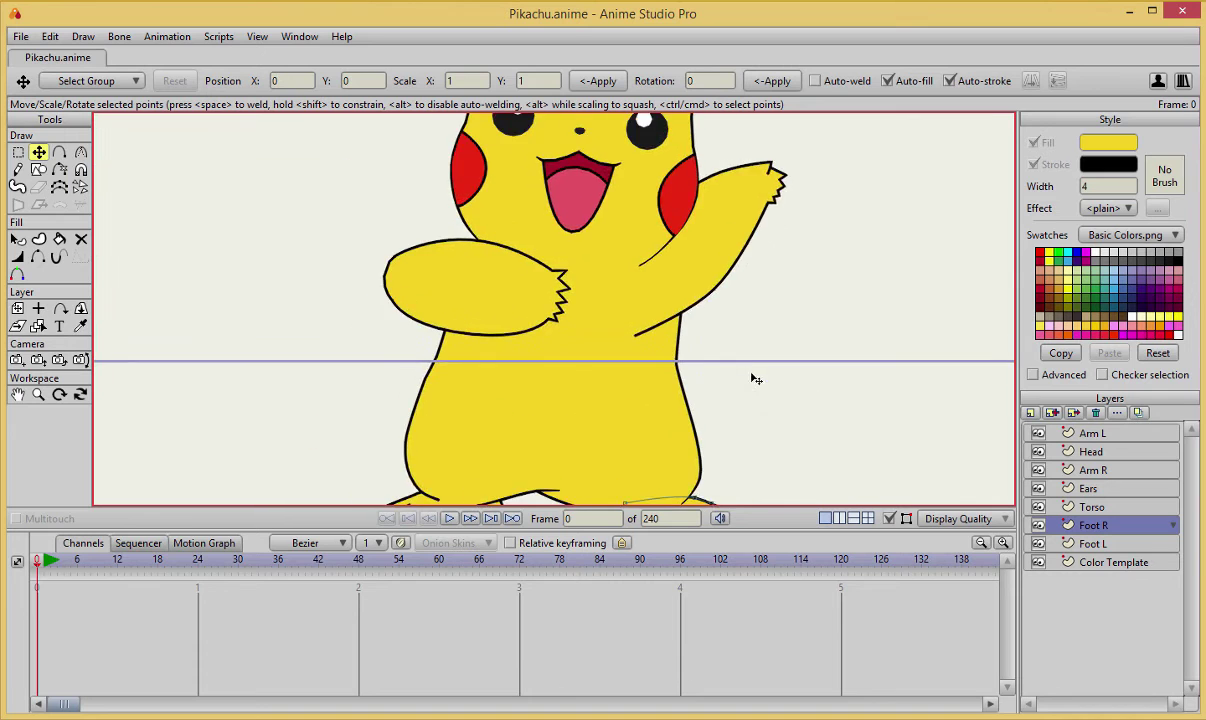
pyautogui.scroll(4, 716, 321)
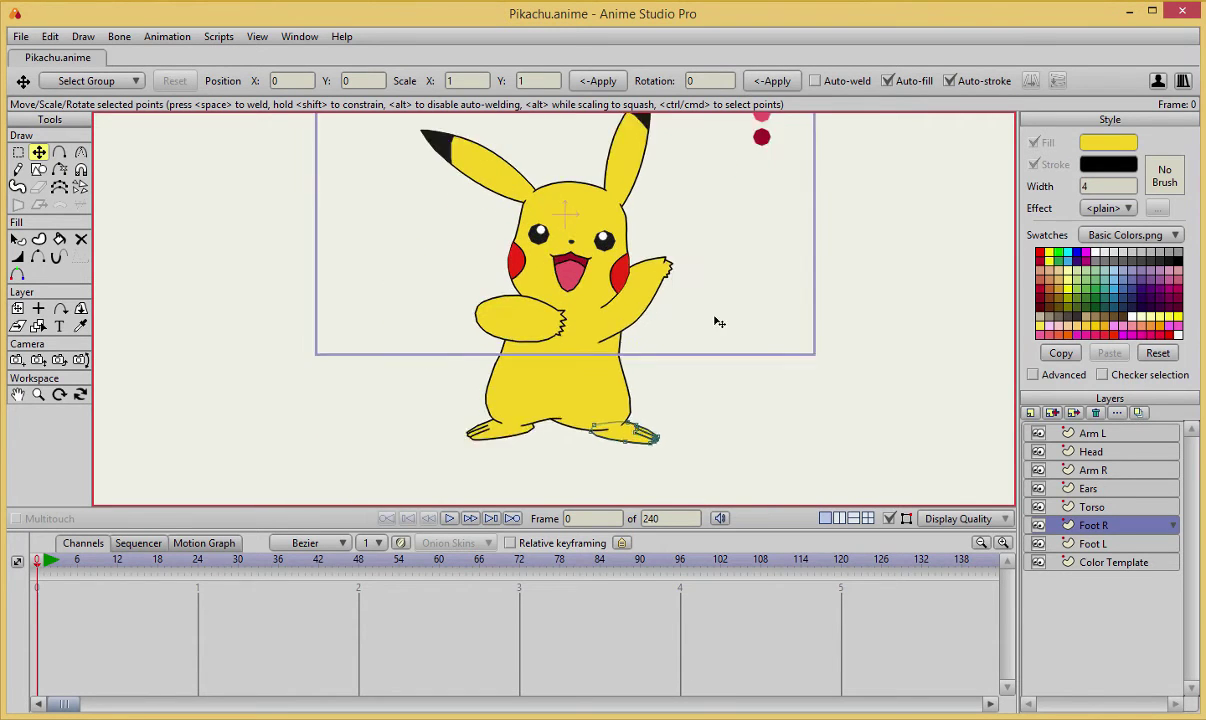
pyautogui.click(891, 518)
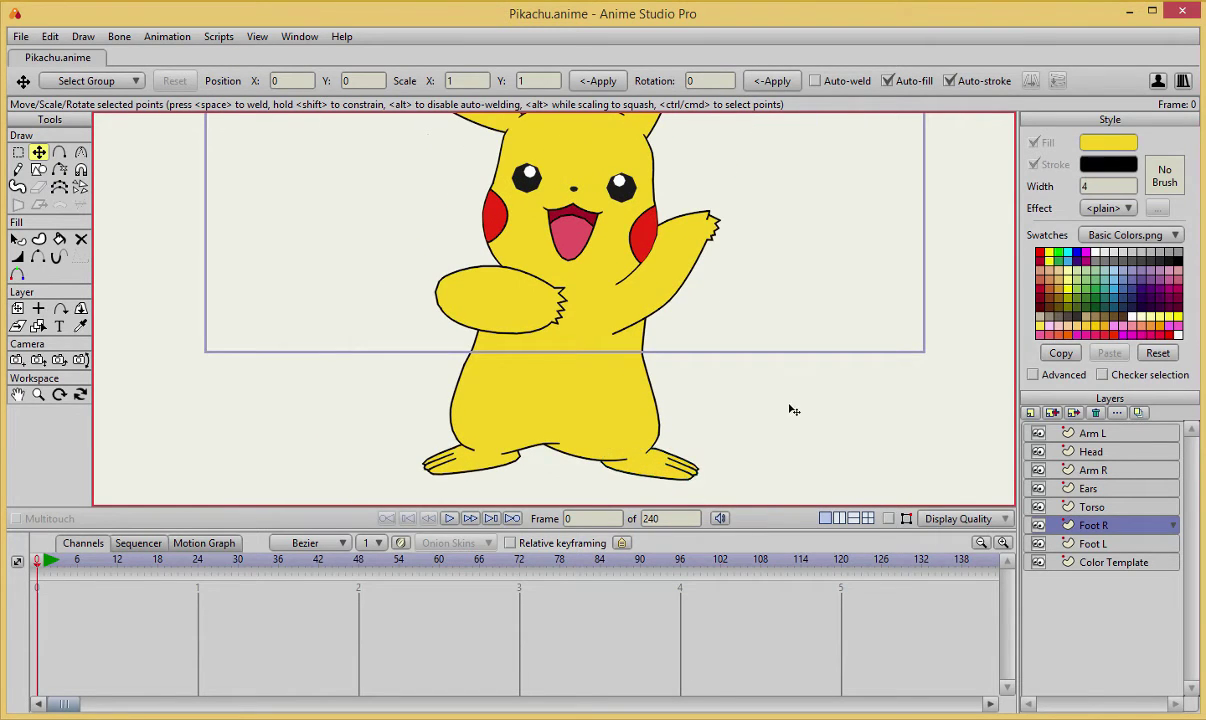
pyautogui.moveTo(789, 404); pyautogui.dragTo(820, 367)
pyautogui.scroll(-4, 854, 351)
pyautogui.scroll(2, 804, 380)
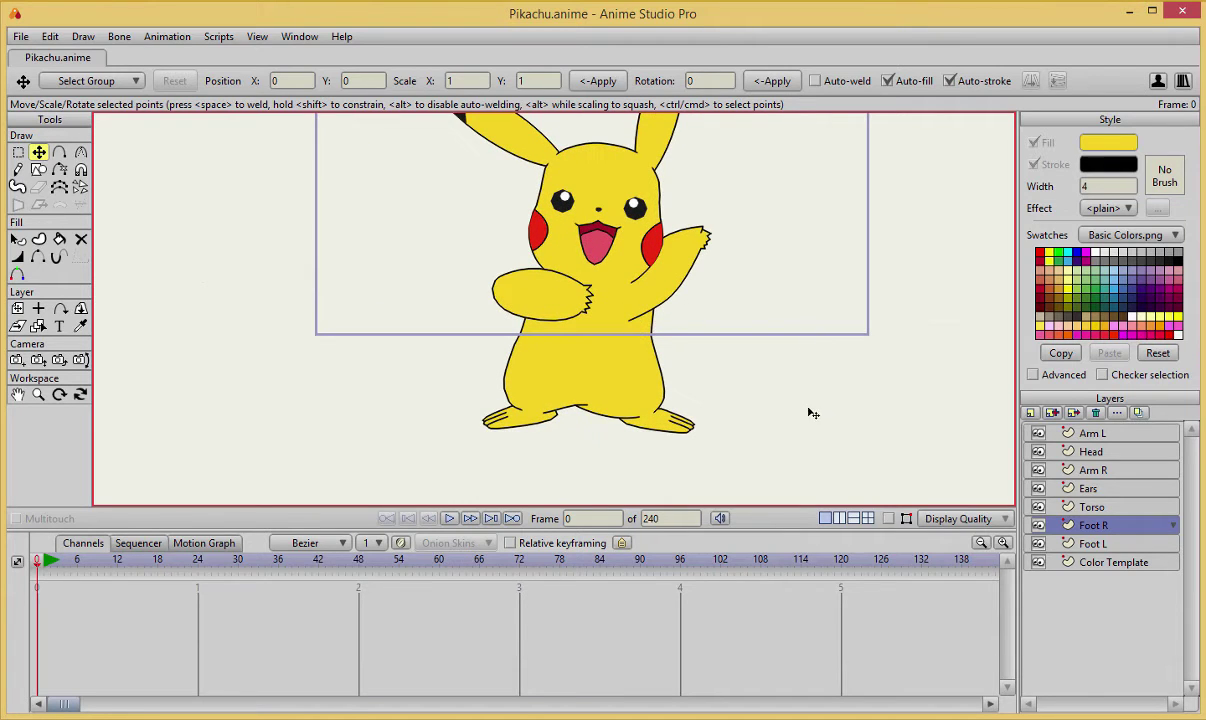
# - Select the entire foot on the Foot R layer, shift it slightly inward beneath the torso, and deselect its points
pyautogui.click(657, 427)
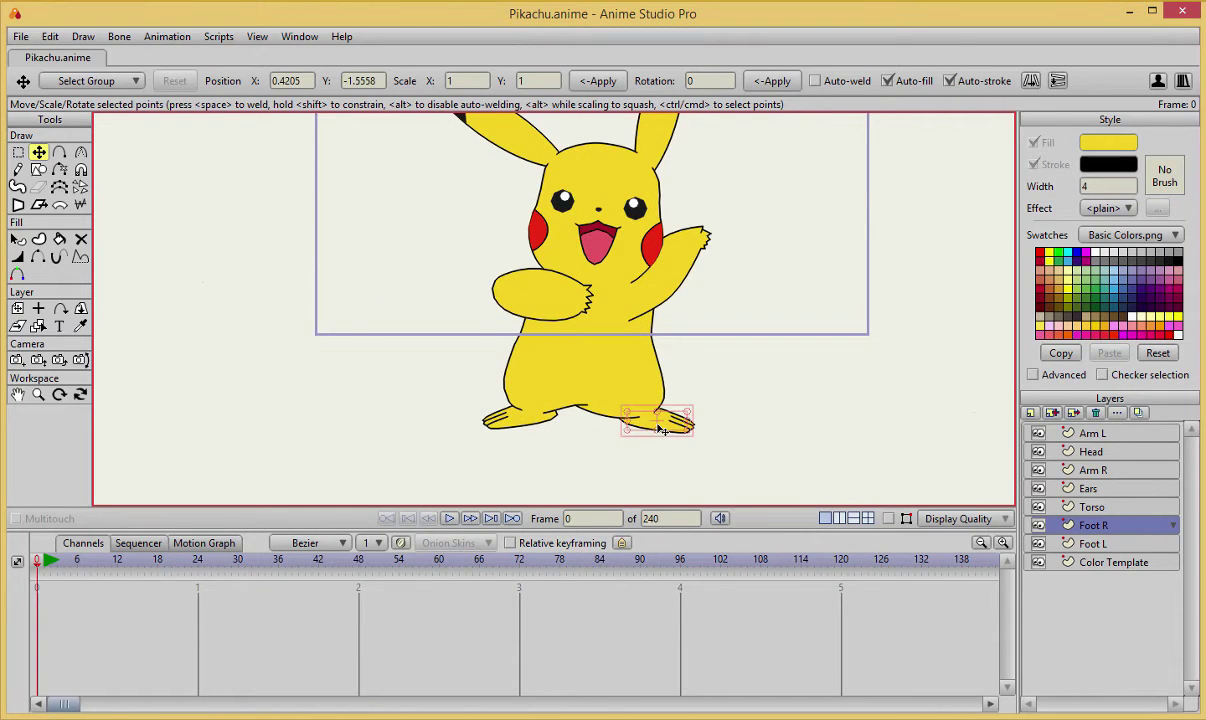
pyautogui.moveTo(657, 427); pyautogui.dragTo(646, 426)
pyautogui.click(731, 414)
# - On the Arm R layer, shorten the raised arm's lower line by moving its inner end back toward the torso's edge
pyautogui.scroll(-5, 746, 380)
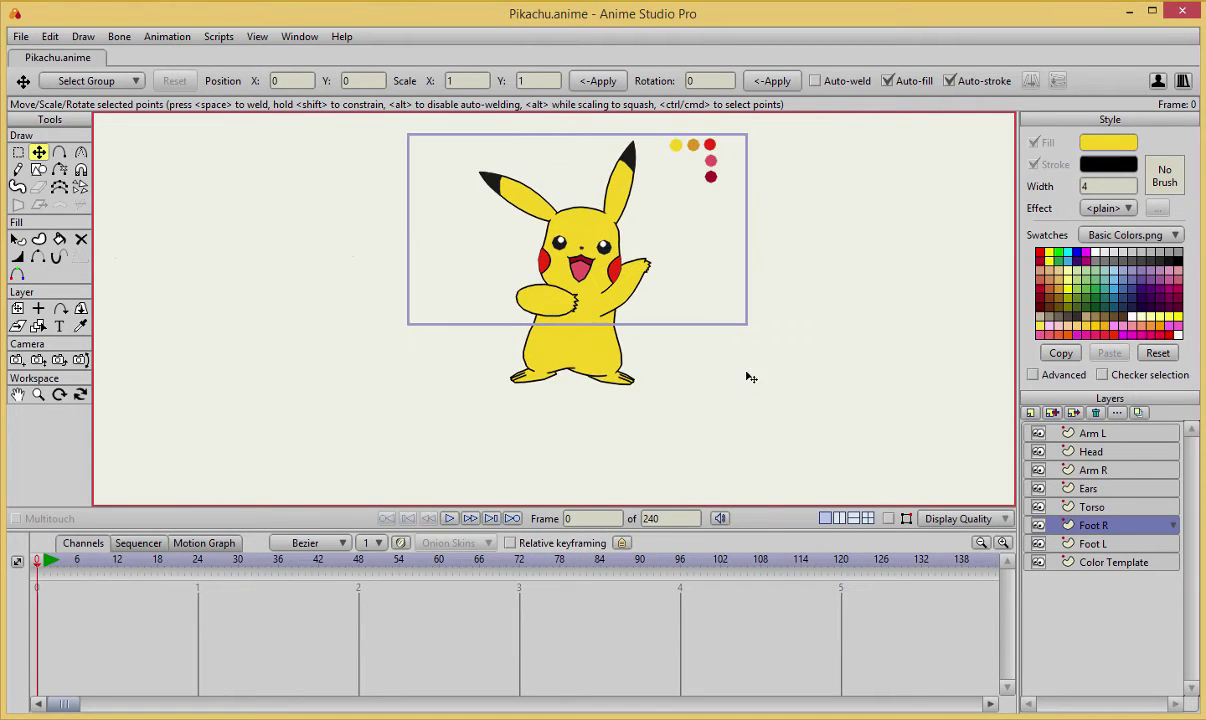
pyautogui.scroll(2, 748, 377)
pyautogui.scroll(2, 748, 390)
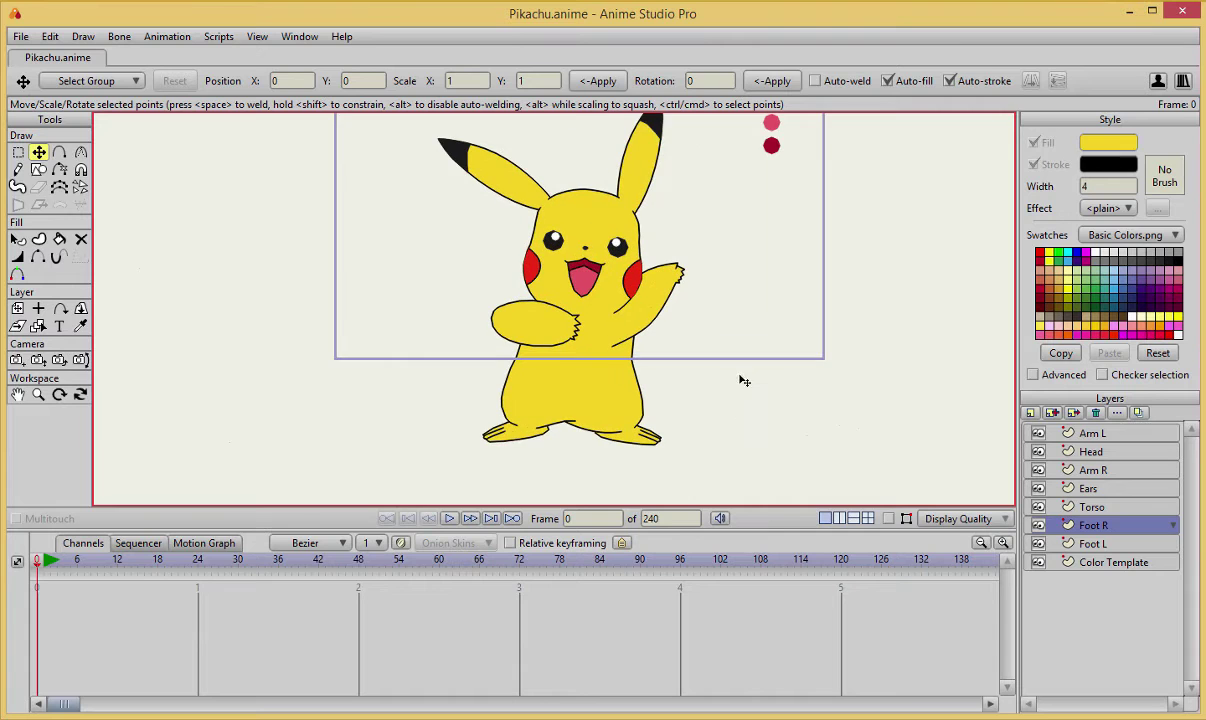
pyautogui.scroll(2, 660, 345)
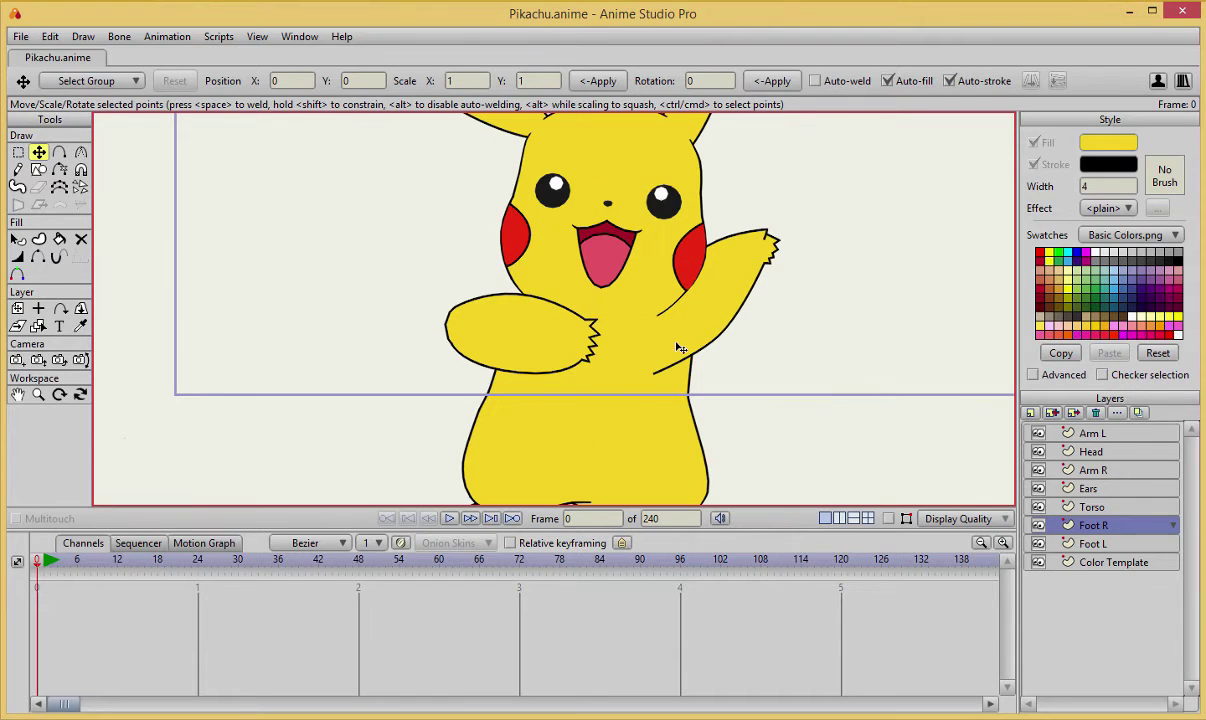
pyautogui.click(677, 350)
pyautogui.moveTo(652, 373); pyautogui.dragTo(683, 362)
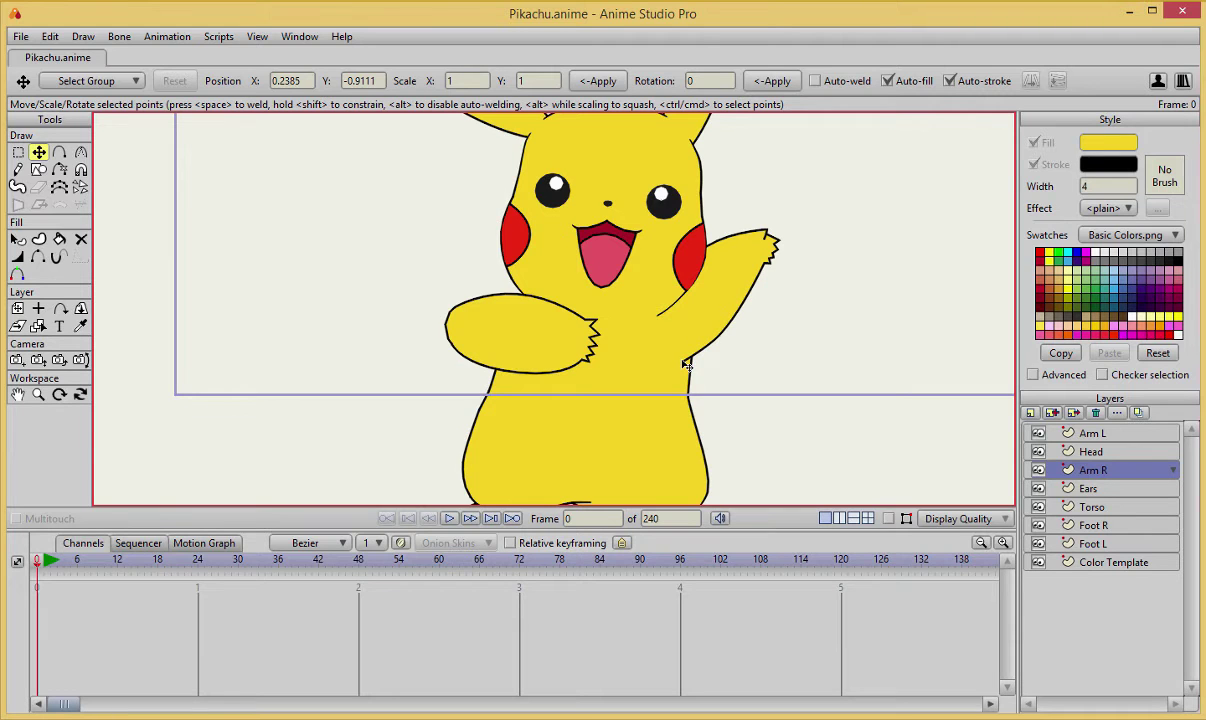
# - Create a new vector layer named Tail directly above the Foot R layer
pyautogui.scroll(-3, 760, 354)
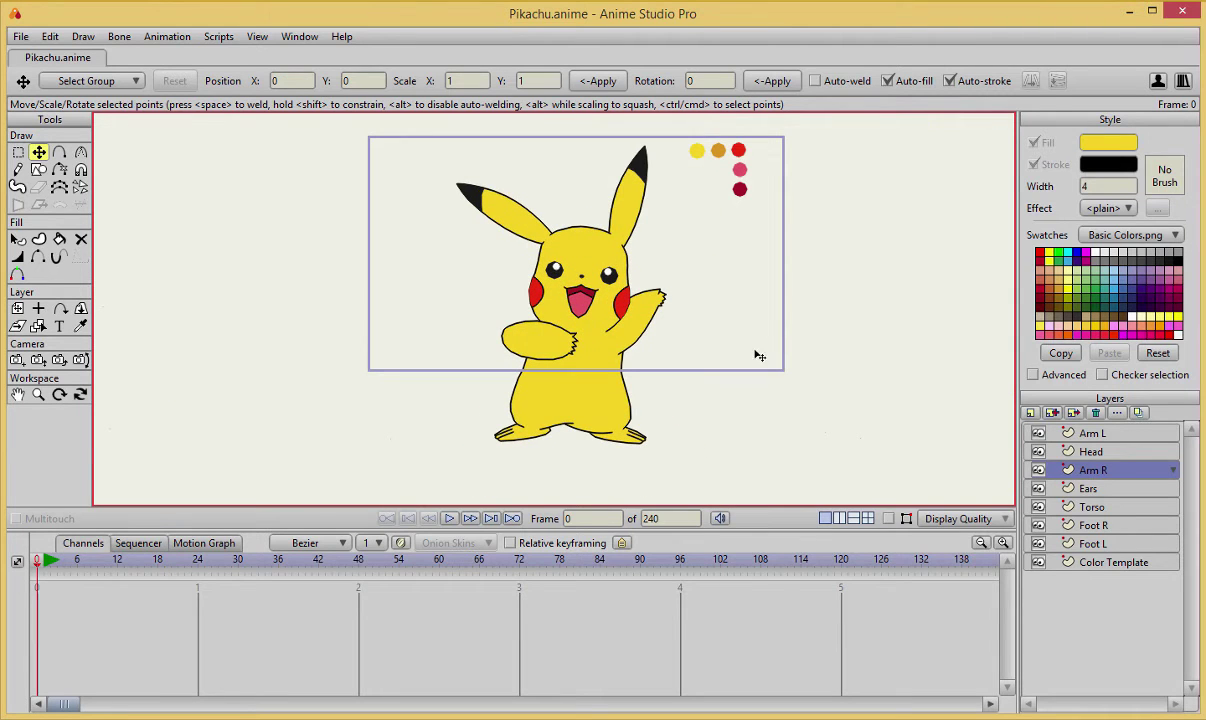
pyautogui.scroll(1, 622, 278)
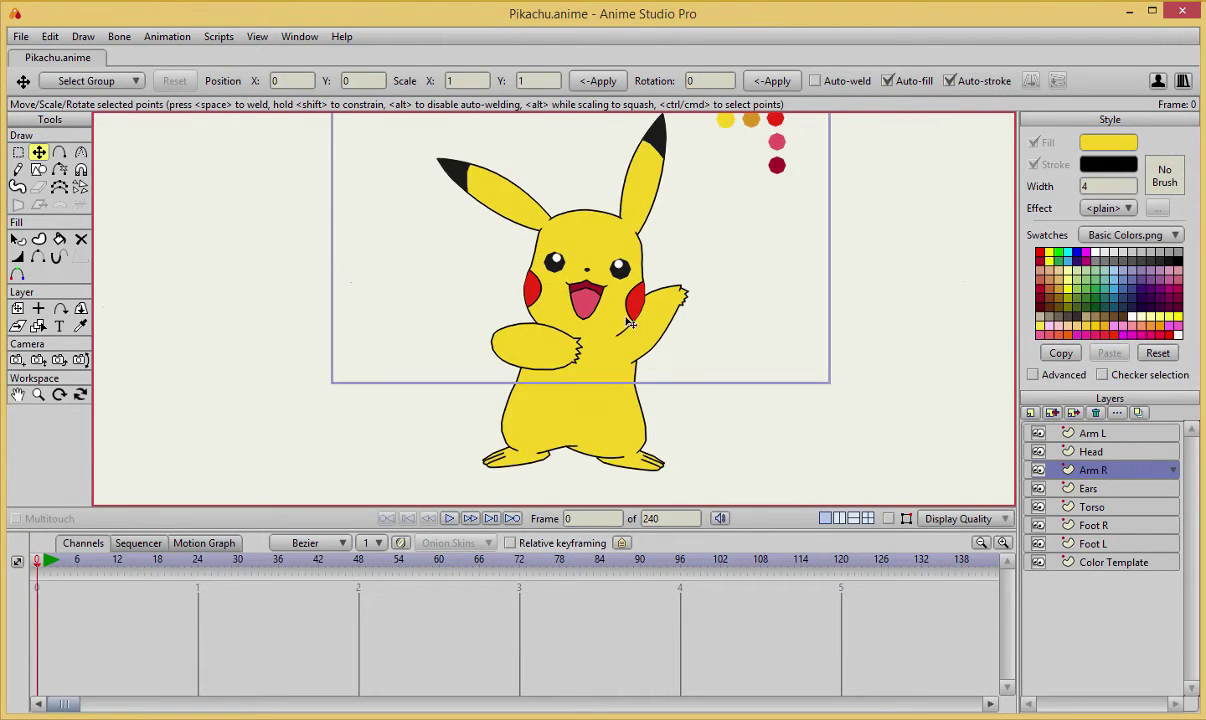
pyautogui.scroll(-2, 676, 322)
pyautogui.scroll(2, 705, 314)
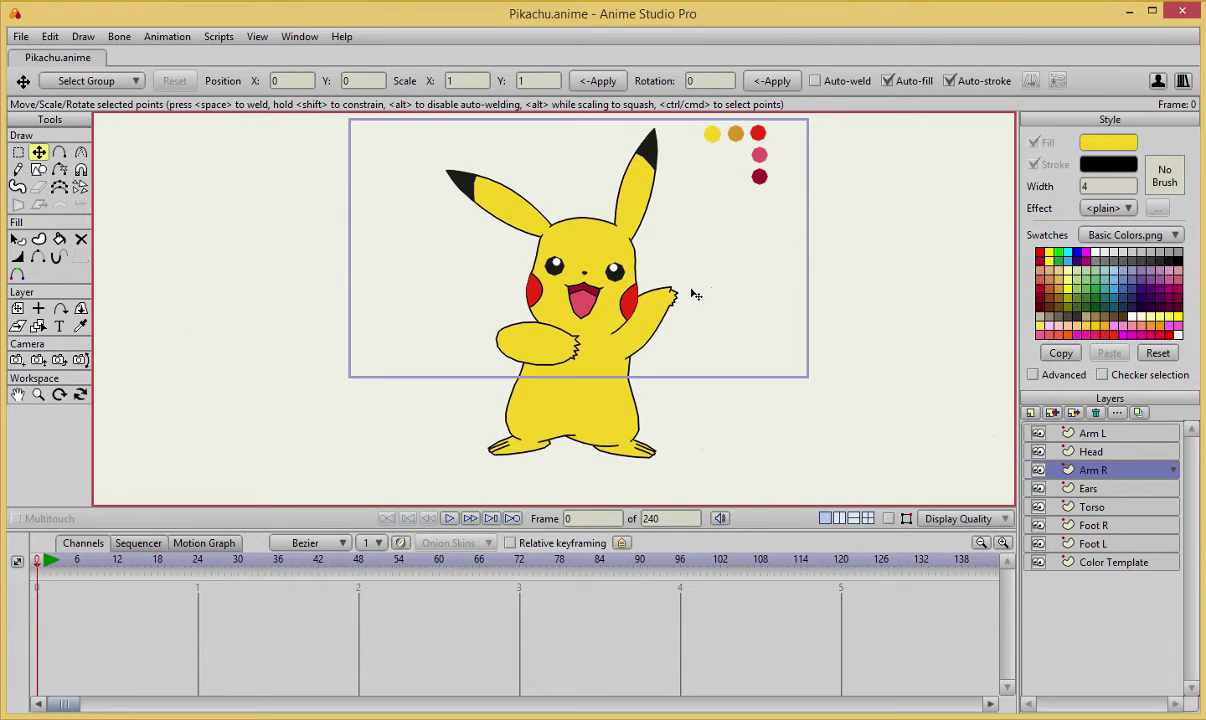
pyautogui.moveTo(699, 305); pyautogui.dragTo(695, 355)
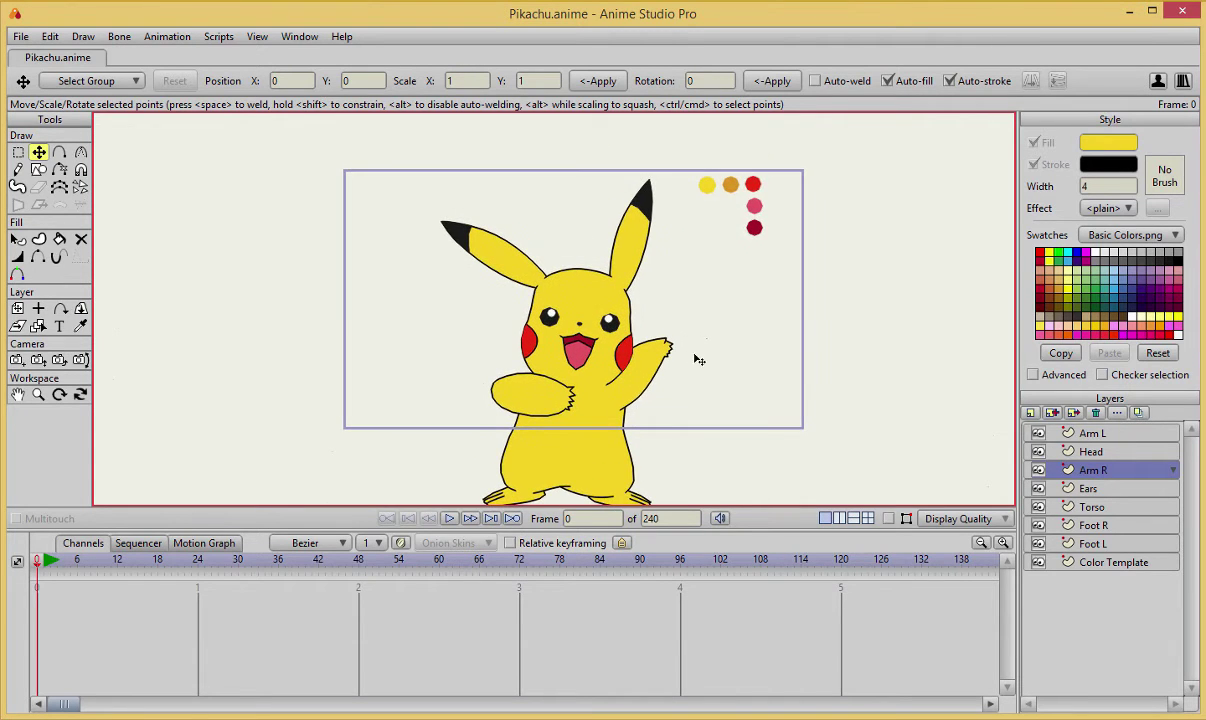
pyautogui.click(1100, 507)
pyautogui.click(1100, 525)
pyautogui.click(1031, 413)
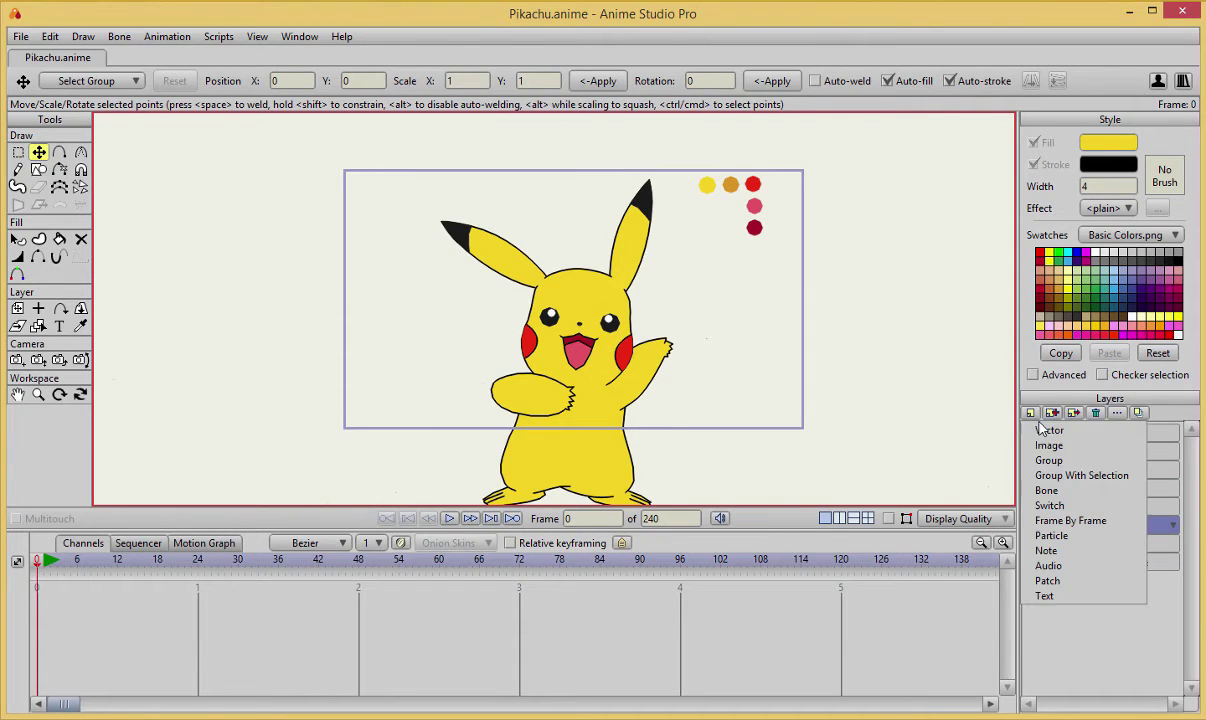
pyautogui.click(1046, 430)
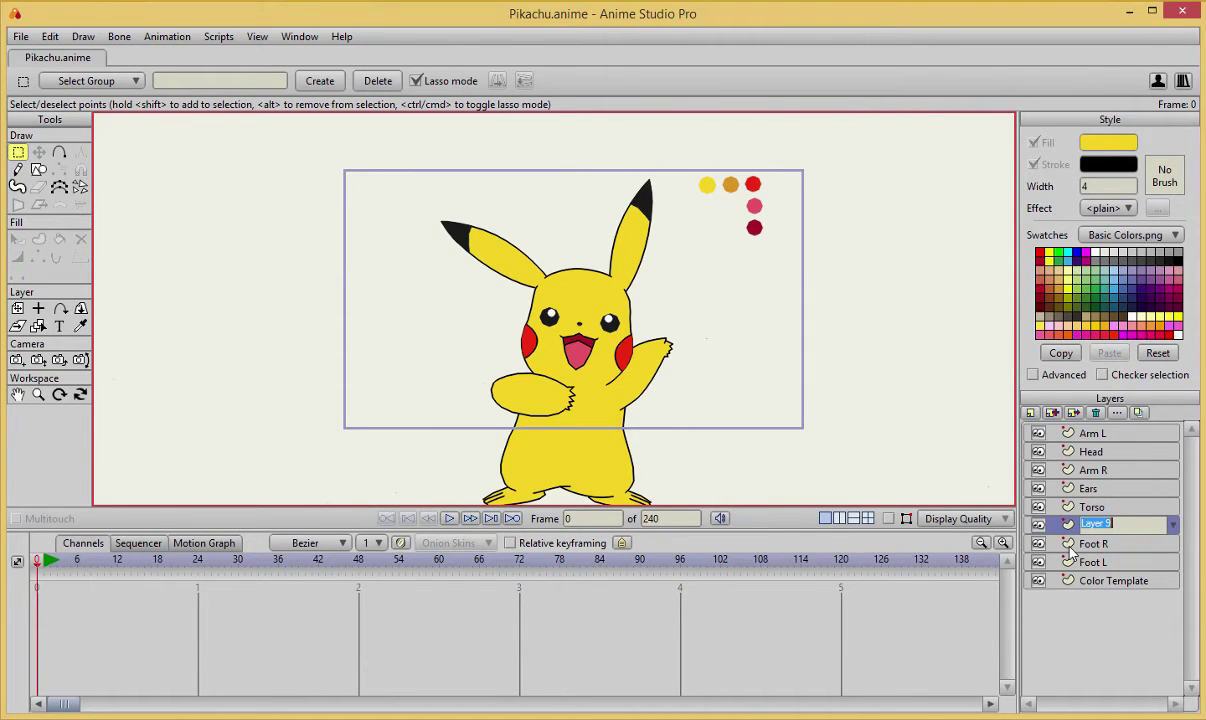
pyautogui.write('Tail')
pyautogui.press('Return')
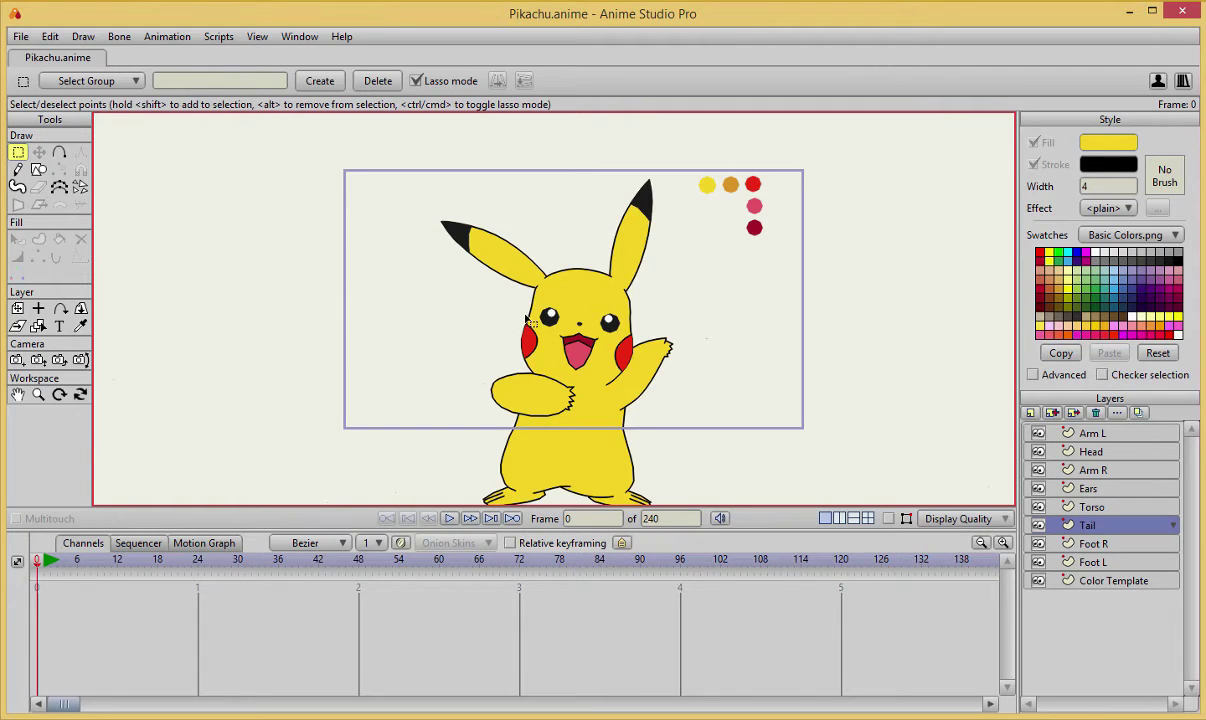
# - Create a bone layer named Pikachu above the Arm L layer
pyautogui.scroll(-3, 530, 320)
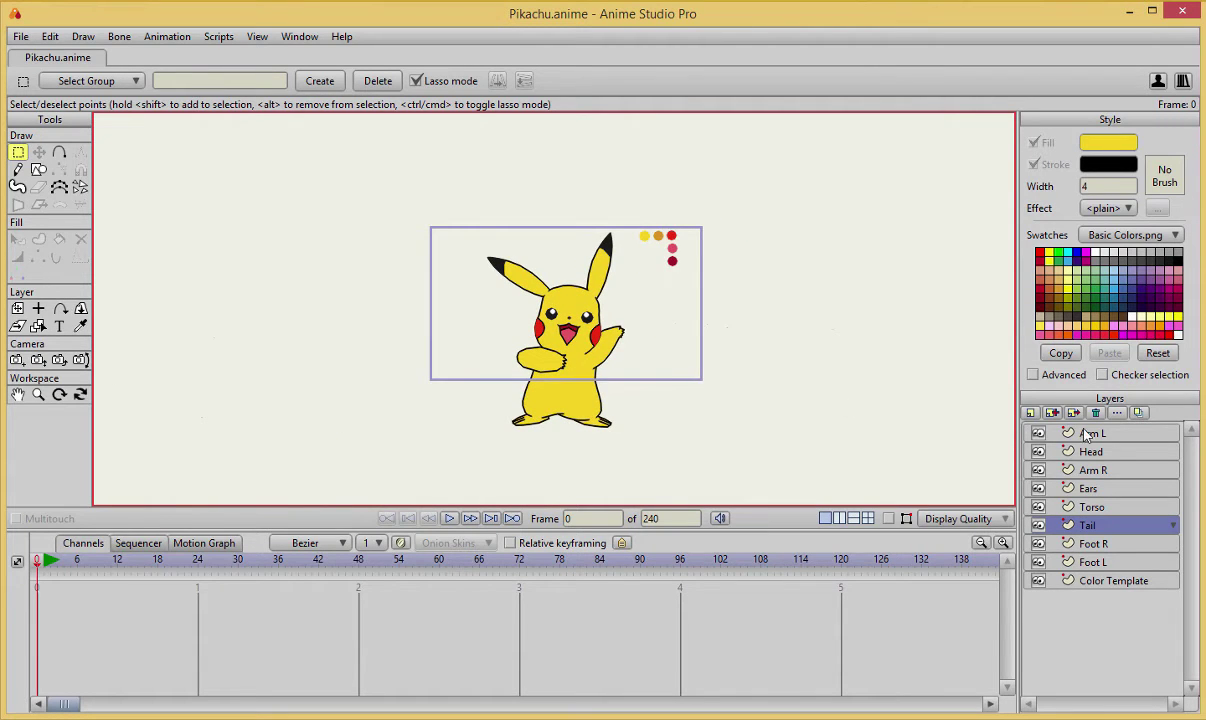
pyautogui.click(1050, 432)
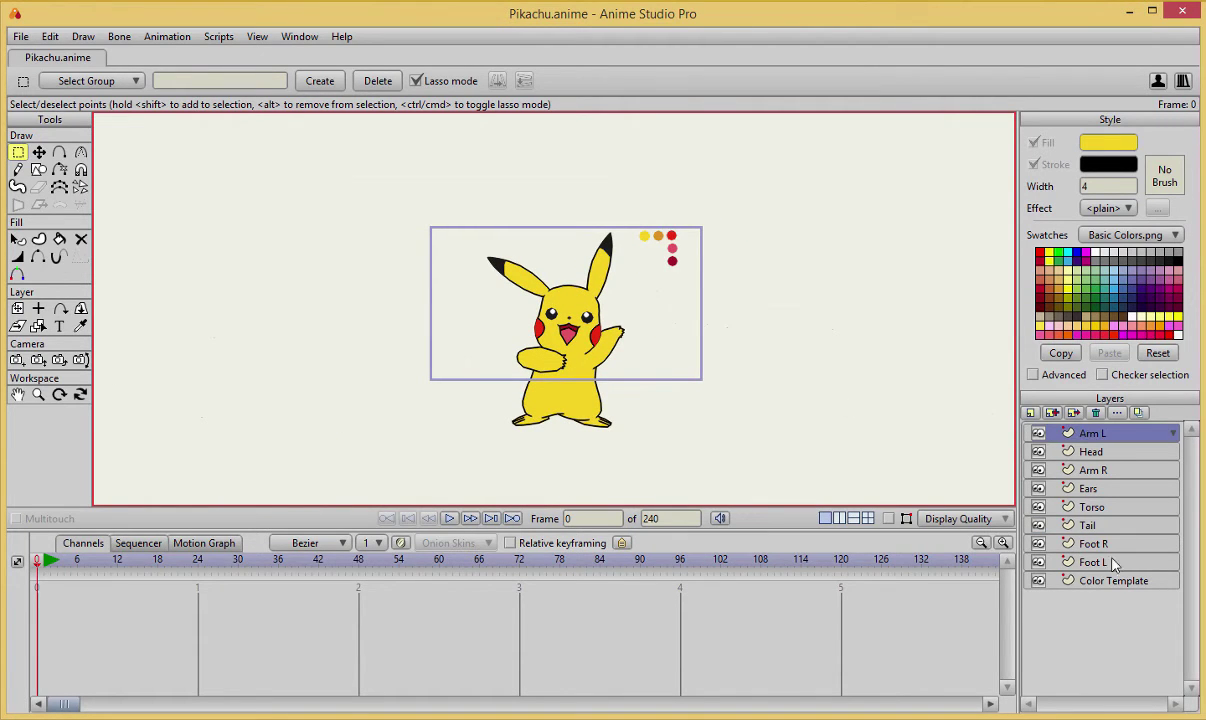
pyautogui.click(1052, 412)
pyautogui.click(1055, 491)
pyautogui.write('OP')
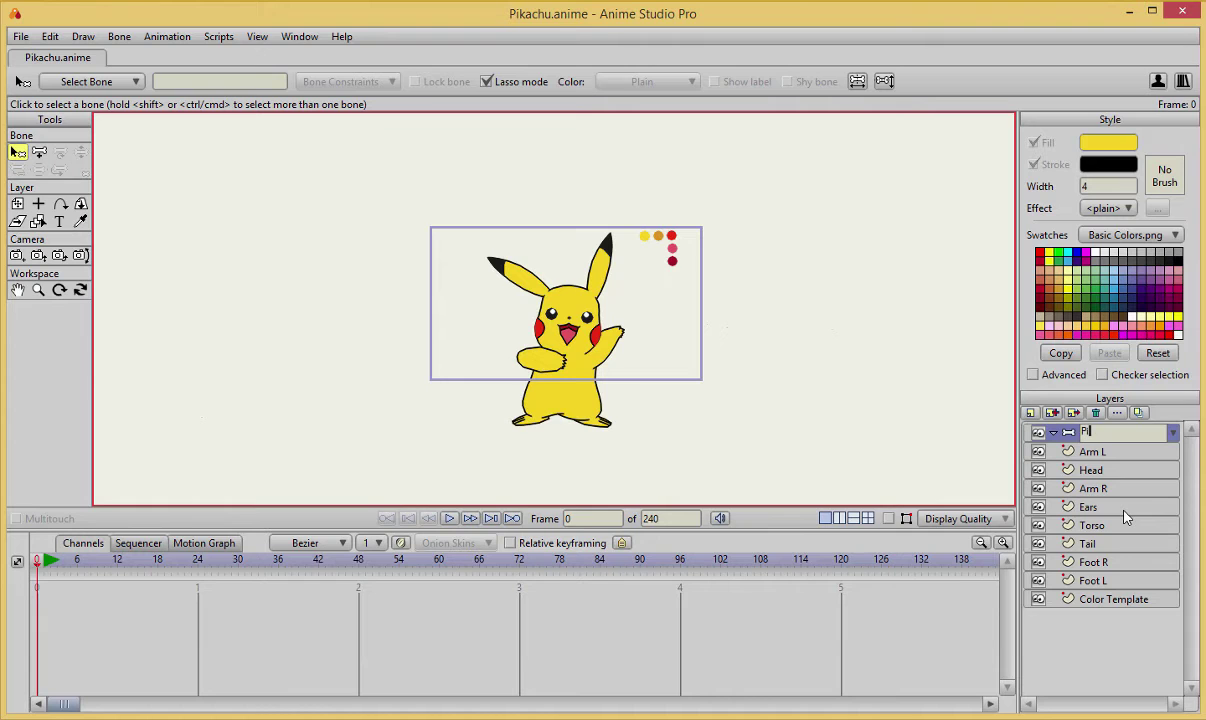
pyautogui.press('Return')
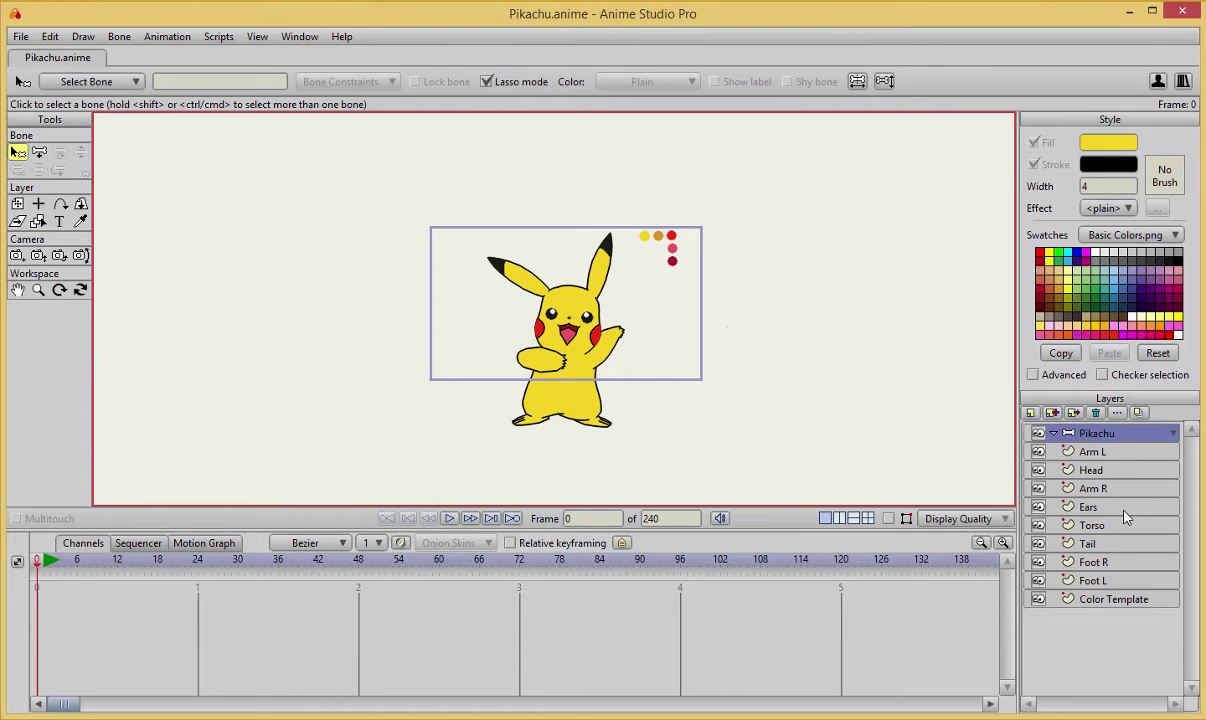
# - Move all layers from Arm L through Foot L into the Pikachu bone layer and collapse the group
pyautogui.click(1120, 456)
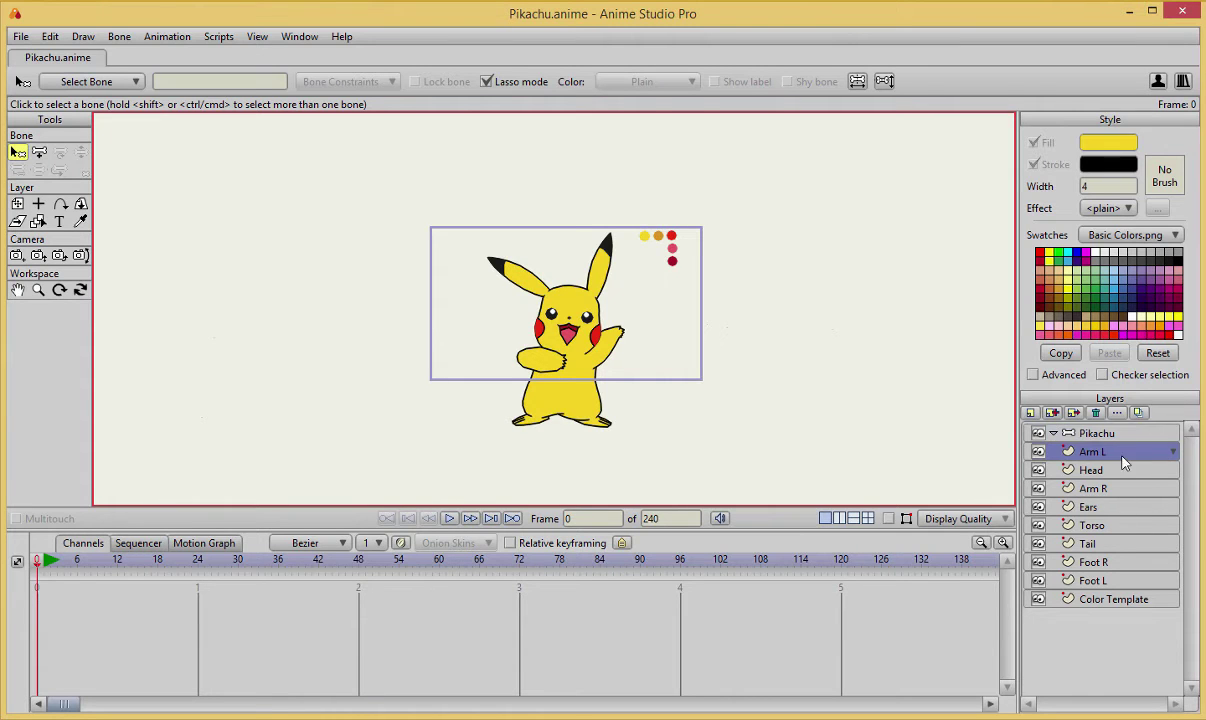
pyautogui.keyDown('shift'); pyautogui.click(1116, 582); pyautogui.keyUp('shift')
pyautogui.moveTo(1106, 441); pyautogui.dragTo(1104, 436)
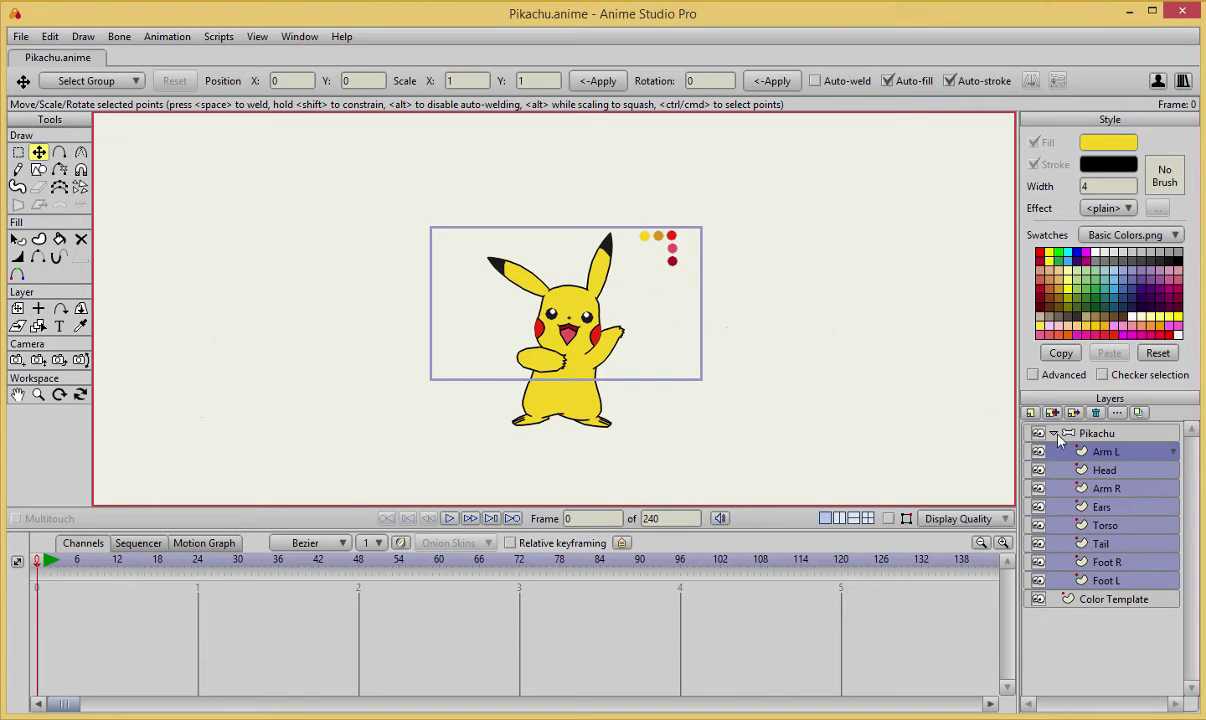
pyautogui.click(1054, 434)
# - Move the Pikachu layer to about X -0.08, Y 0.24 and scale it uniformly to about 0.71 to fit the frame
pyautogui.scroll(2, 737, 365)
pyautogui.moveTo(680, 367); pyautogui.dragTo(717, 410)
pyautogui.scroll(-2, 717, 413)
pyautogui.scroll(2, 740, 412)
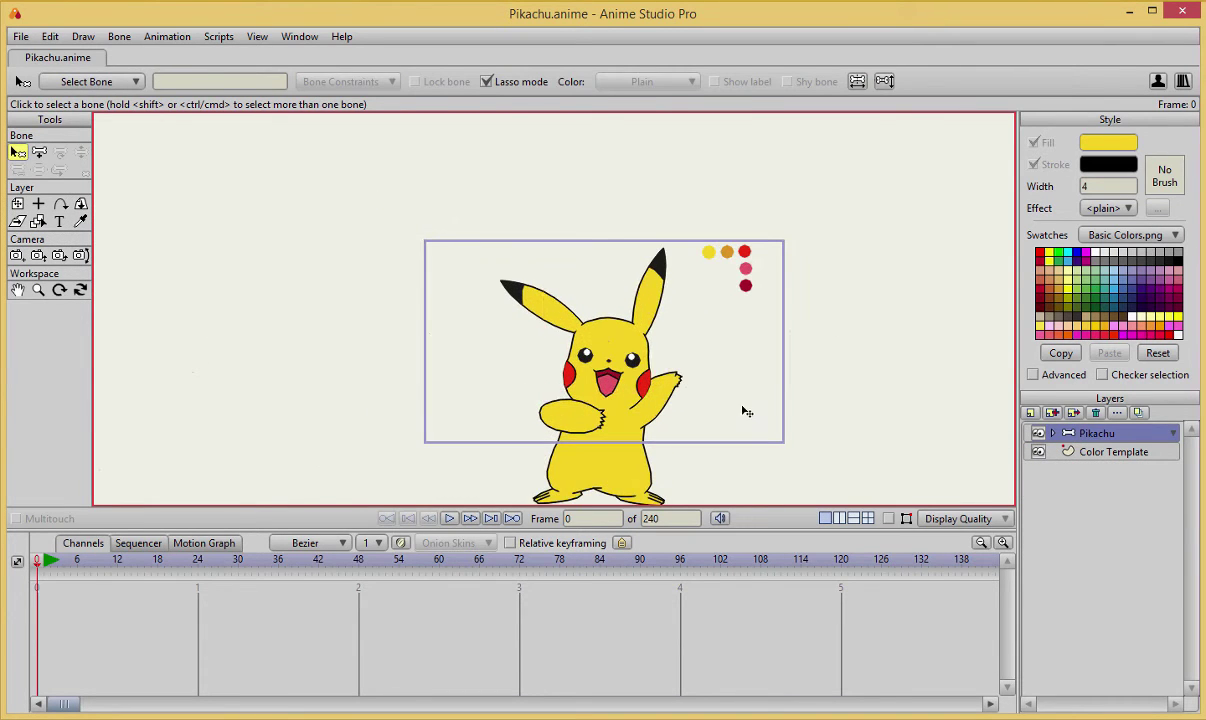
pyautogui.press('m')
pyautogui.moveTo(605, 343); pyautogui.dragTo(610, 230)
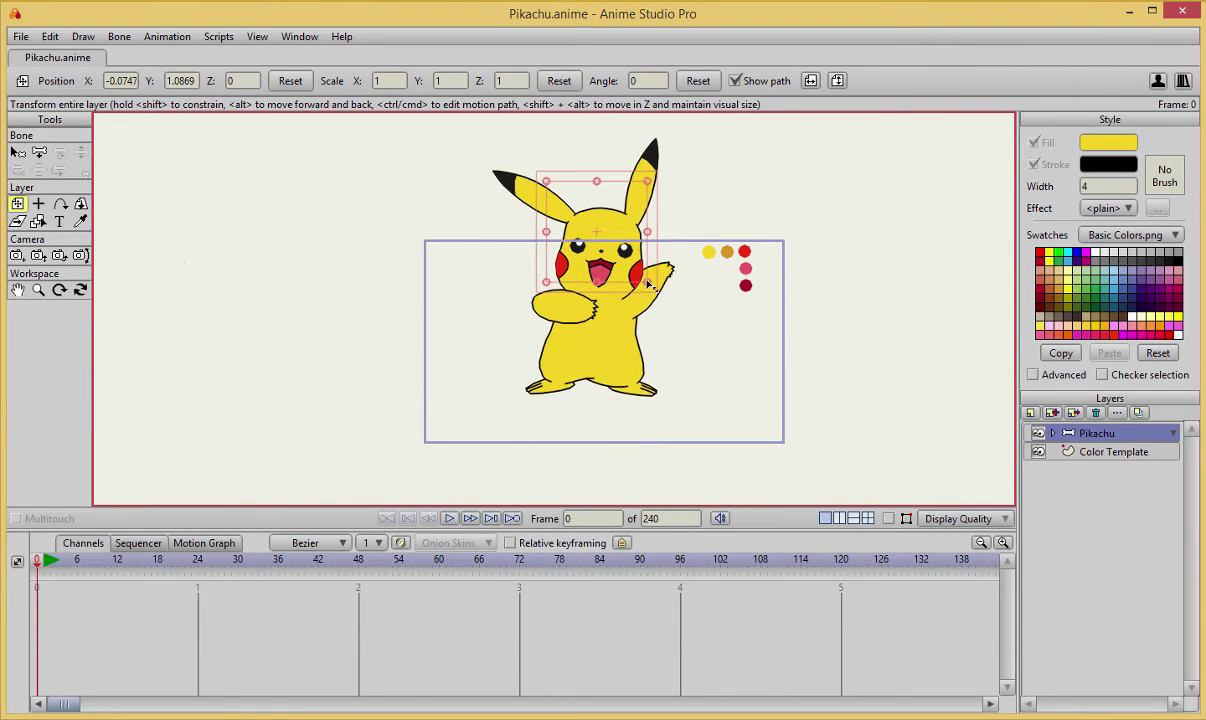
pyautogui.moveTo(647, 283)
pyautogui.mouseDown()
pyautogui.moveTo(630, 265)
pyautogui.moveTo(613, 352)
pyautogui.moveTo(636, 315)
pyautogui.moveTo(613, 304)
pyautogui.moveTo(616, 314)
pyautogui.moveTo(635, 269)
pyautogui.mouseUp()
# - Switch to the Foot R layer for point editing and turn on the display of its vector curves and points
pyautogui.scroll(1, 672, 329)
pyautogui.scroll(3, 643, 311)
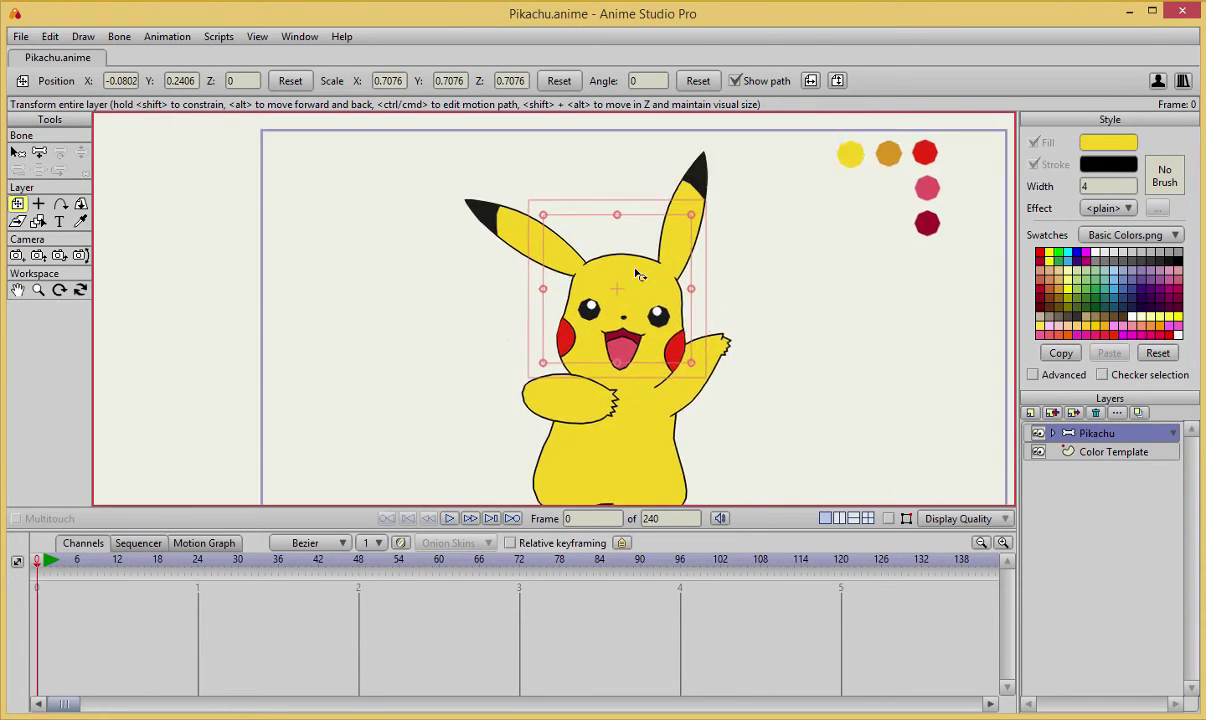
pyautogui.scroll(3, 640, 275)
pyautogui.moveTo(740, 455); pyautogui.dragTo(690, 201)
pyautogui.scroll(4, 671, 438)
pyautogui.moveTo(672, 430); pyautogui.dragTo(657, 237)
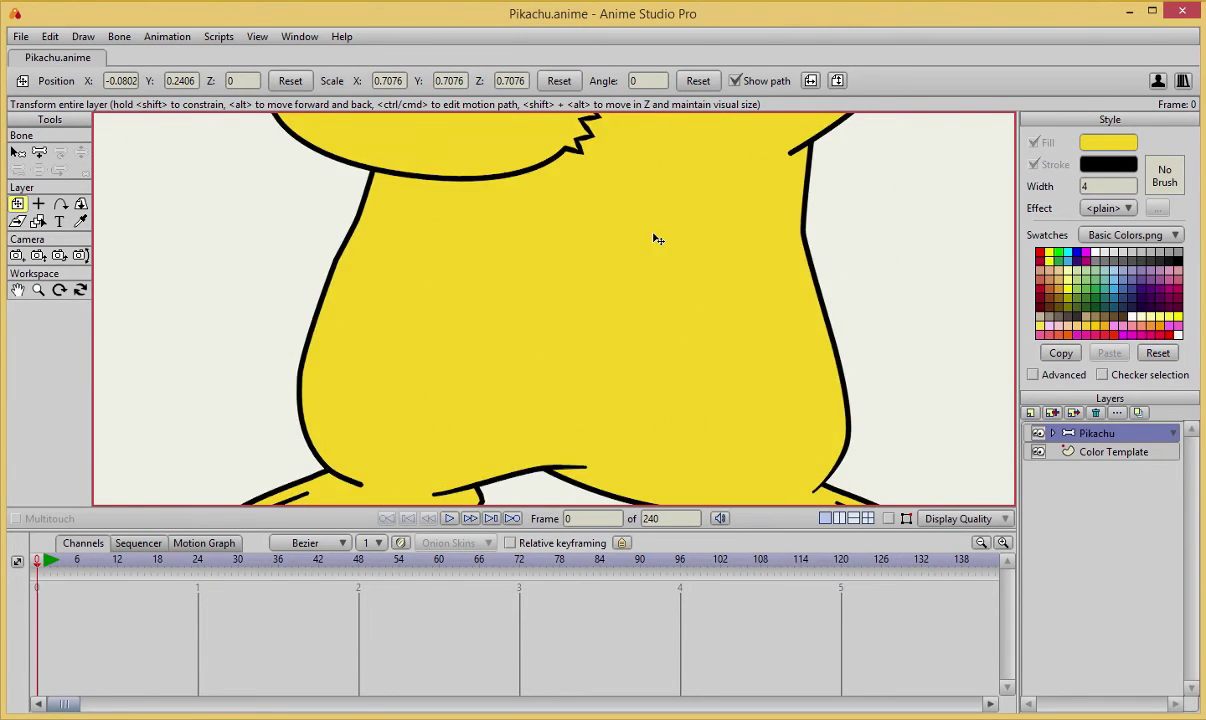
pyautogui.keyDown('alt'); pyautogui.rightClick(733, 346); pyautogui.keyUp('alt')
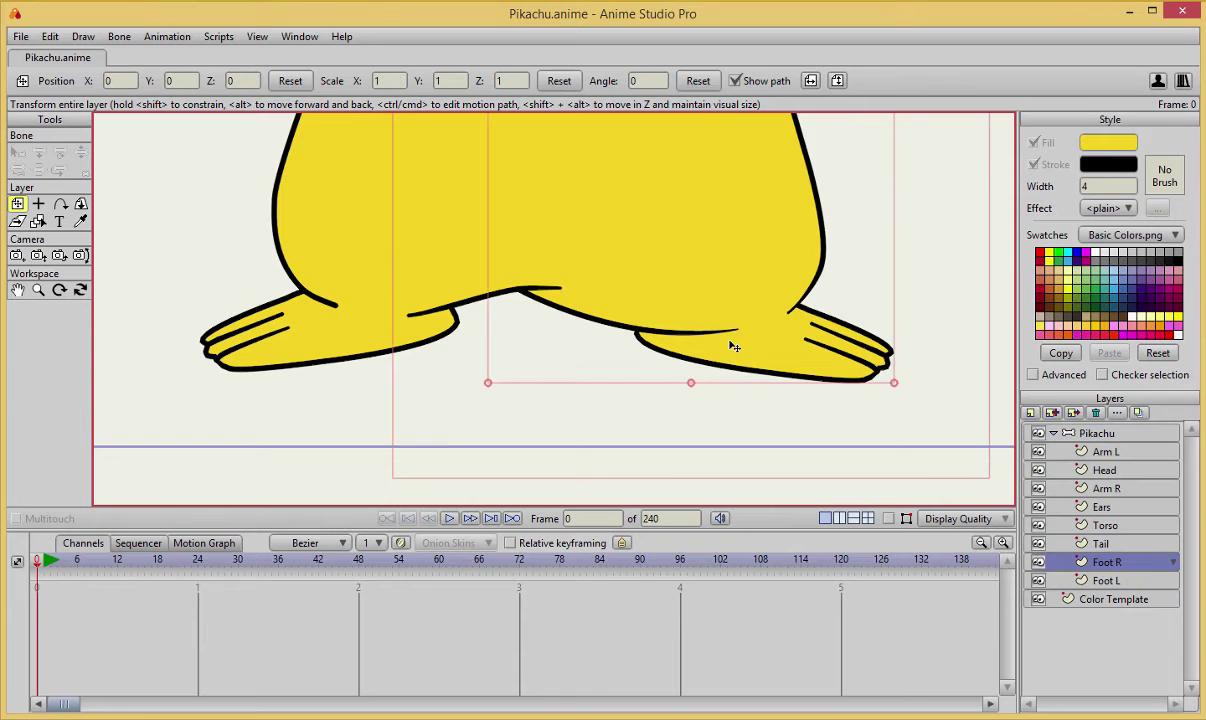
pyautogui.press('t')
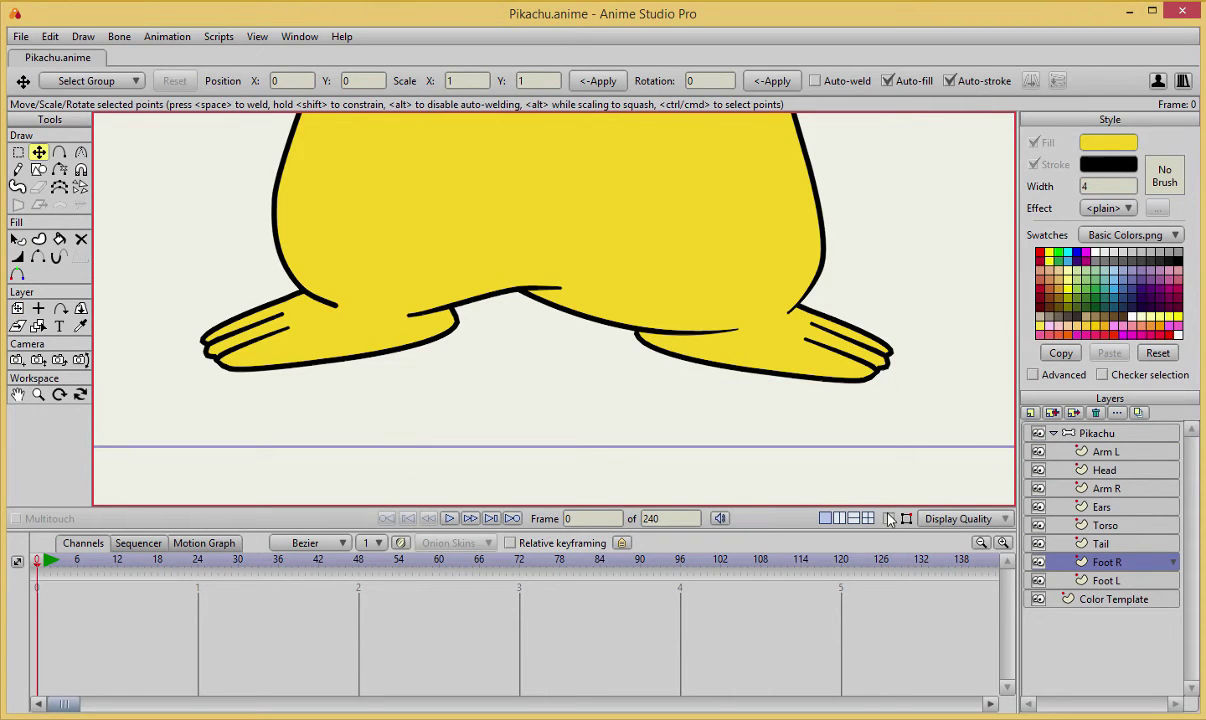
pyautogui.click(888, 518)
# - Adjust the points at the inner end of the right foot's outline, shifting the heel slightly toward the toes
pyautogui.moveTo(641, 337); pyautogui.dragTo(709, 307)
pyautogui.click(663, 313)
pyautogui.click(663, 310)
pyautogui.hotkey('ctrl', 'z')
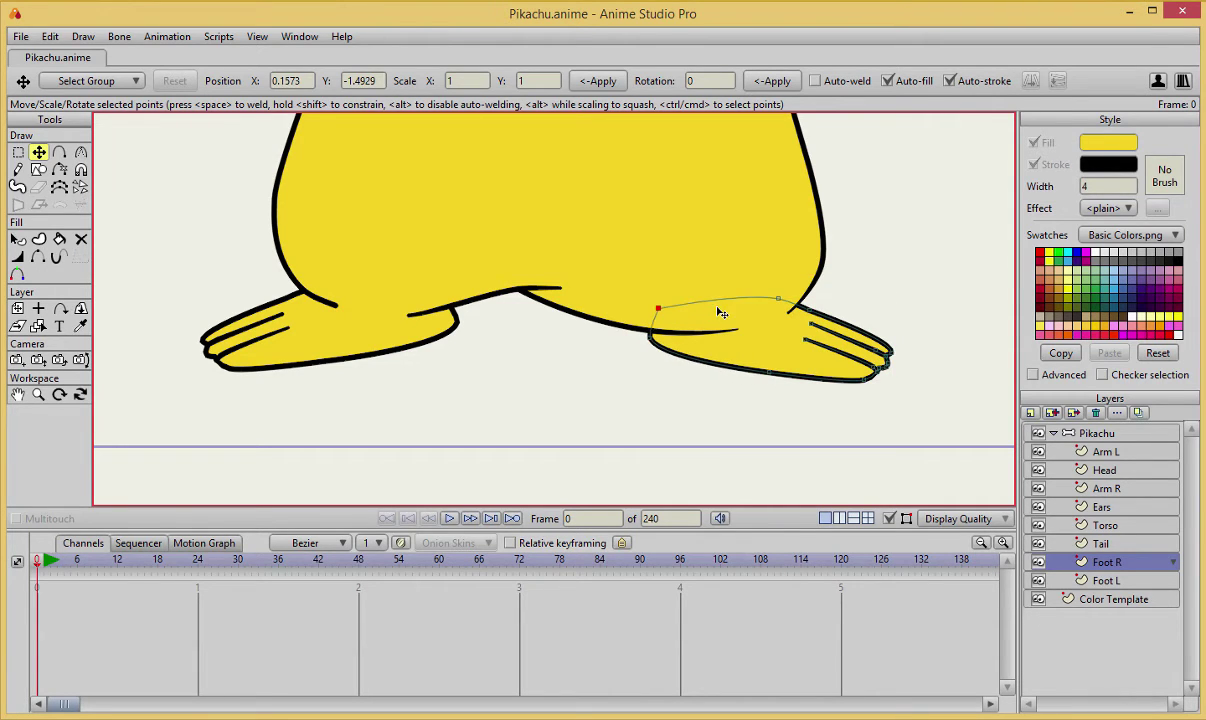
pyautogui.hotkey('ctrl', 'a')
pyautogui.click(661, 312)
# - Set the curvature of the right foot's upper inner point to about 0.13 and deselect it
pyautogui.click(1120, 579)
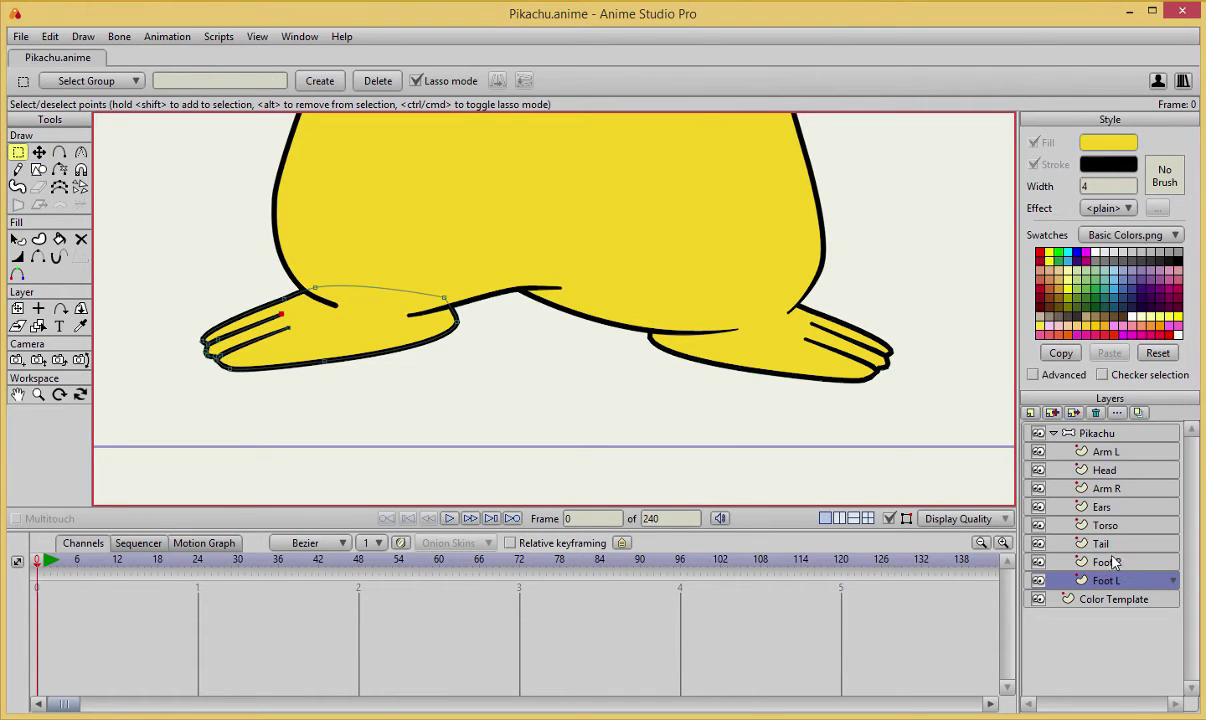
pyautogui.click(1112, 562)
pyautogui.press('c')
pyautogui.moveTo(665, 314); pyautogui.dragTo(562, 319)
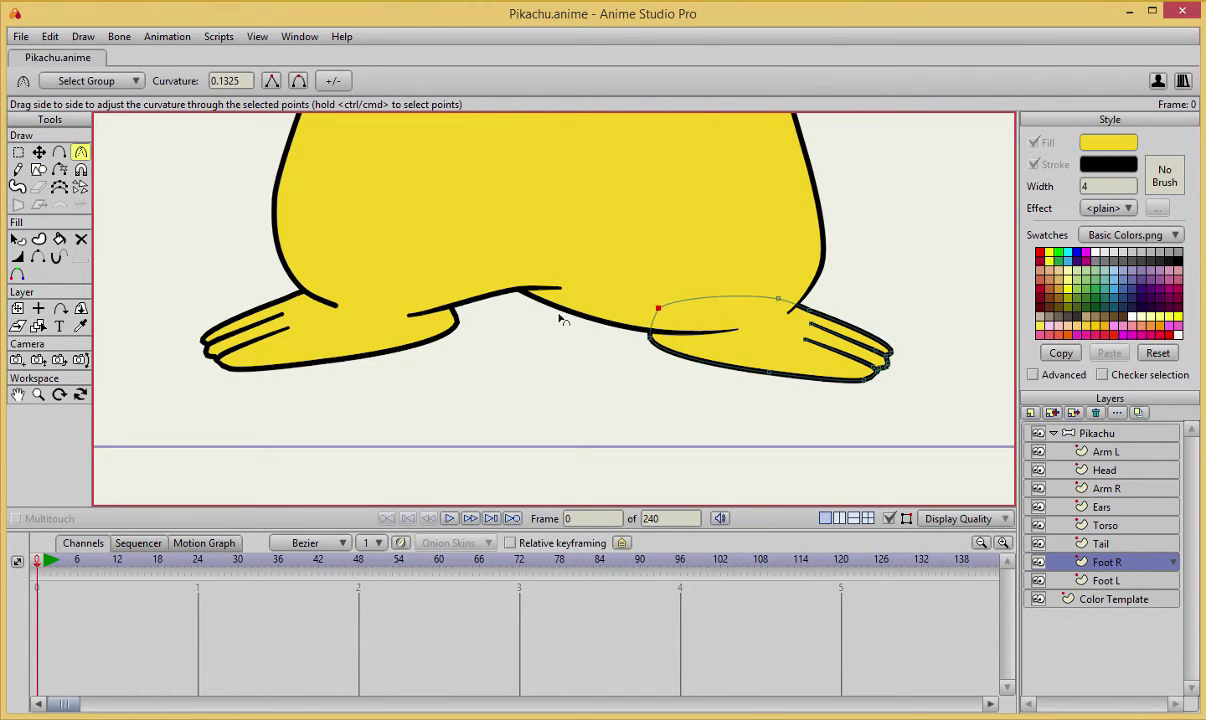
pyautogui.scroll(-2, 510, 326)
pyautogui.press('t')
pyautogui.press('Return')
# - Switch to the Arm L layer and select the lower point at the arm's rounded outer end for a curvature check
pyautogui.scroll(3, 557, 291)
pyautogui.moveTo(590, 270); pyautogui.dragTo(593, 421)
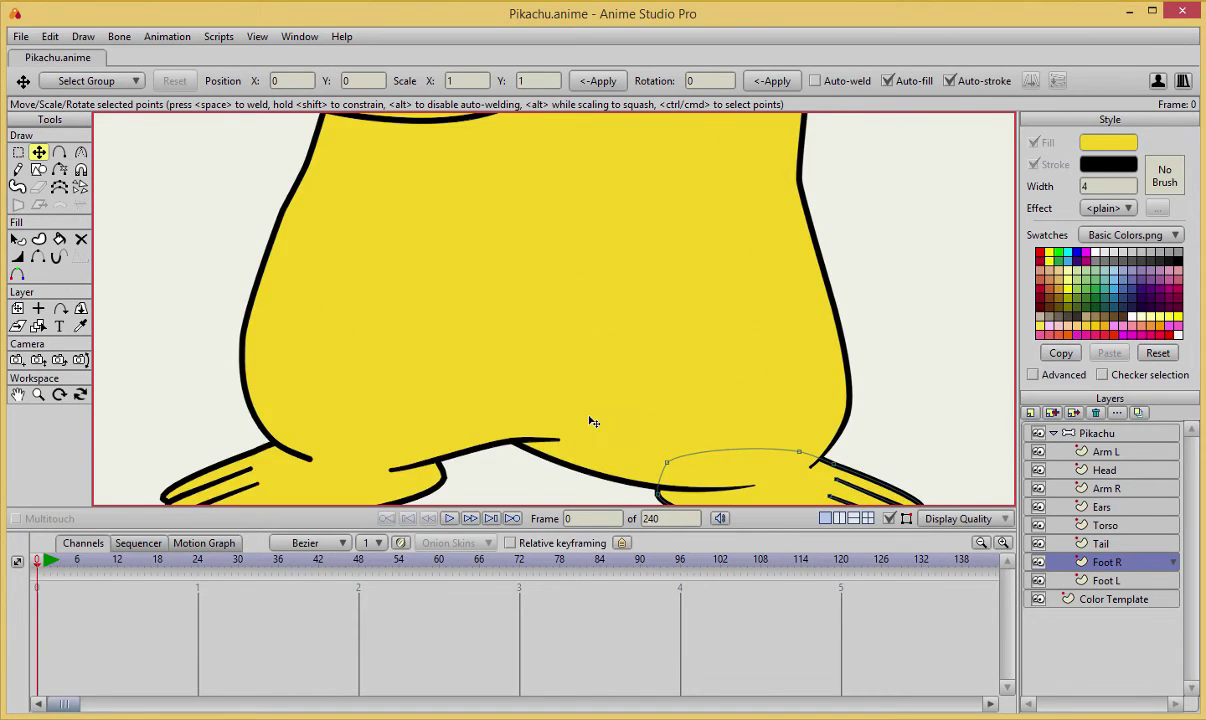
pyautogui.scroll(-3, 596, 350)
pyautogui.scroll(-3, 606, 328)
pyautogui.moveTo(608, 328); pyautogui.dragTo(676, 415)
pyautogui.scroll(3, 611, 388)
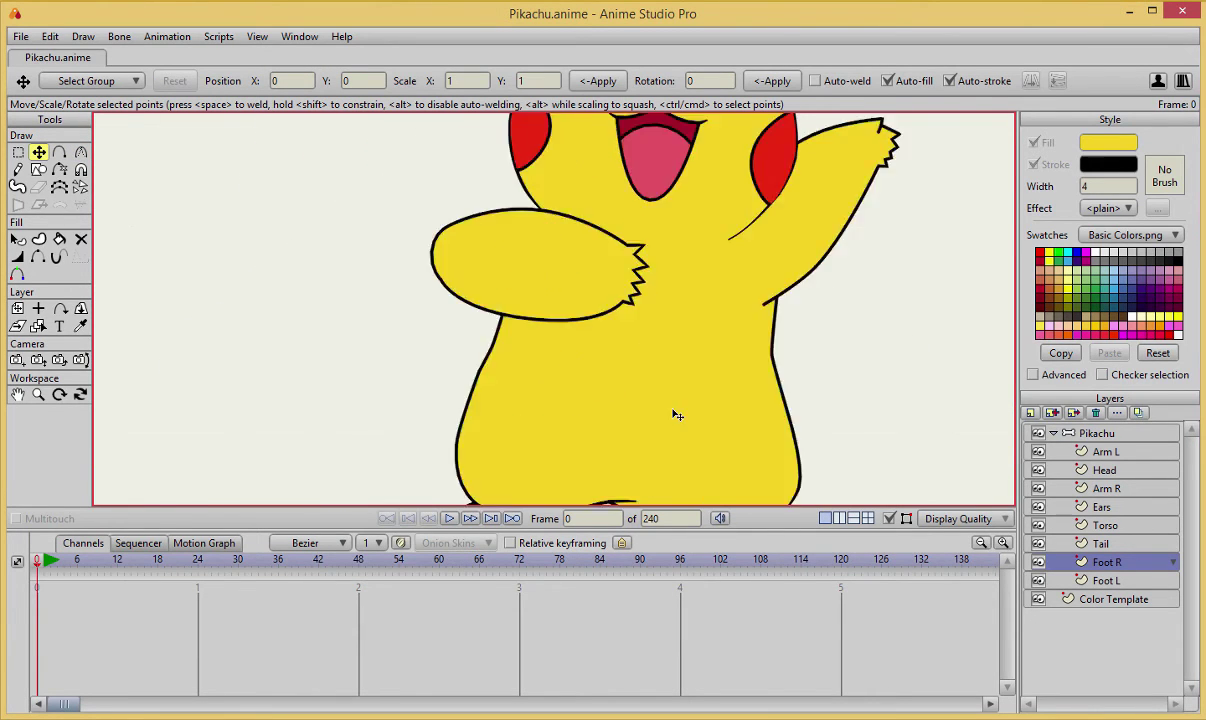
pyautogui.scroll(5, 533, 309)
pyautogui.moveTo(533, 309); pyautogui.dragTo(615, 365)
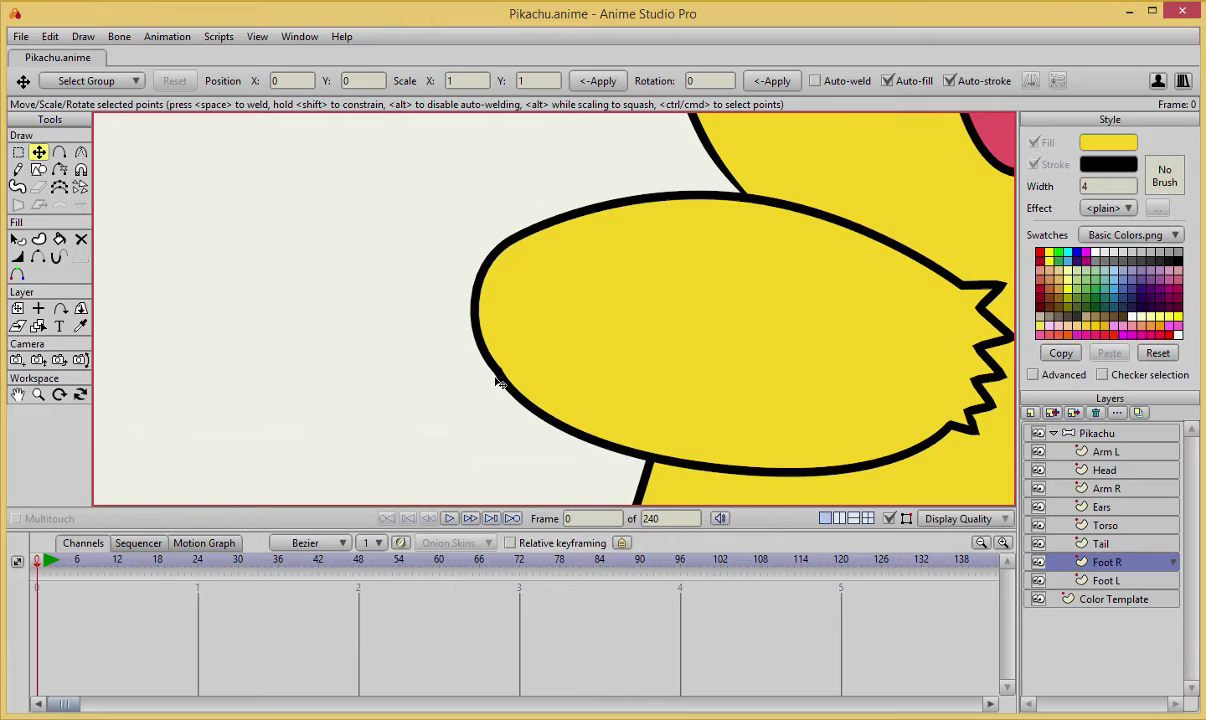
pyautogui.keyDown('ctrl'); pyautogui.keyDown('alt'); pyautogui.click(497, 382); pyautogui.keyUp('alt'); pyautogui.keyUp('ctrl')
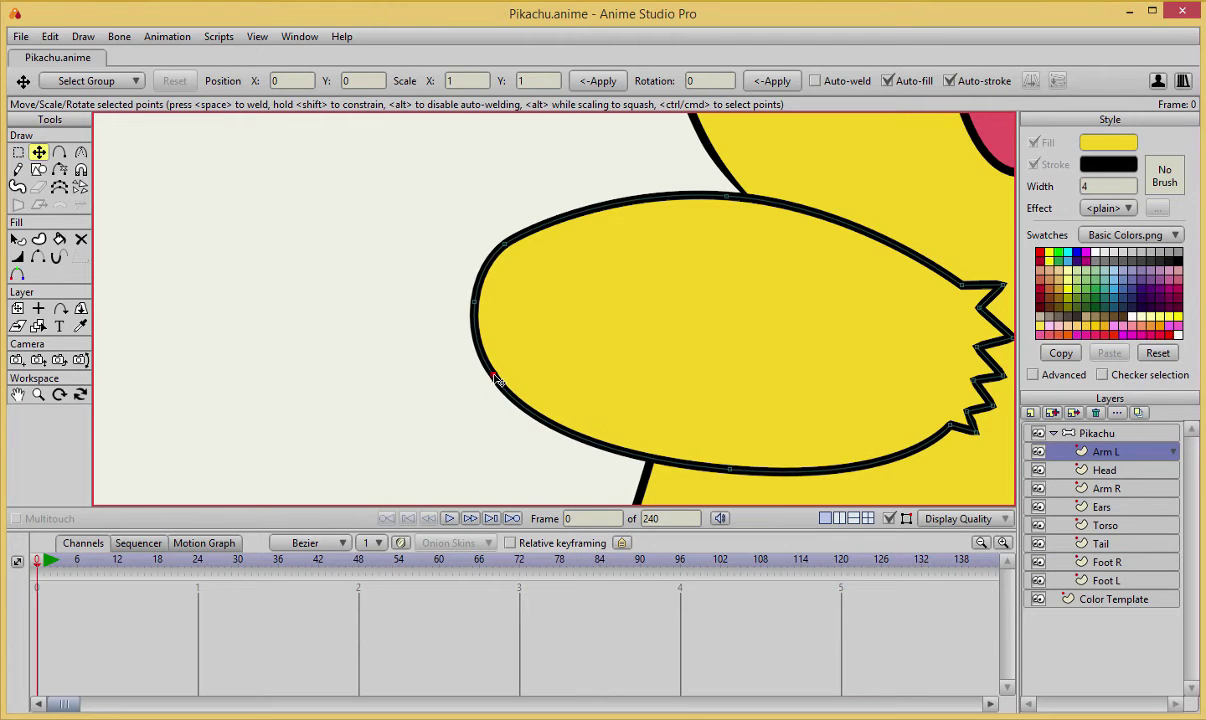
pyautogui.click(494, 378)
pyautogui.press('c')
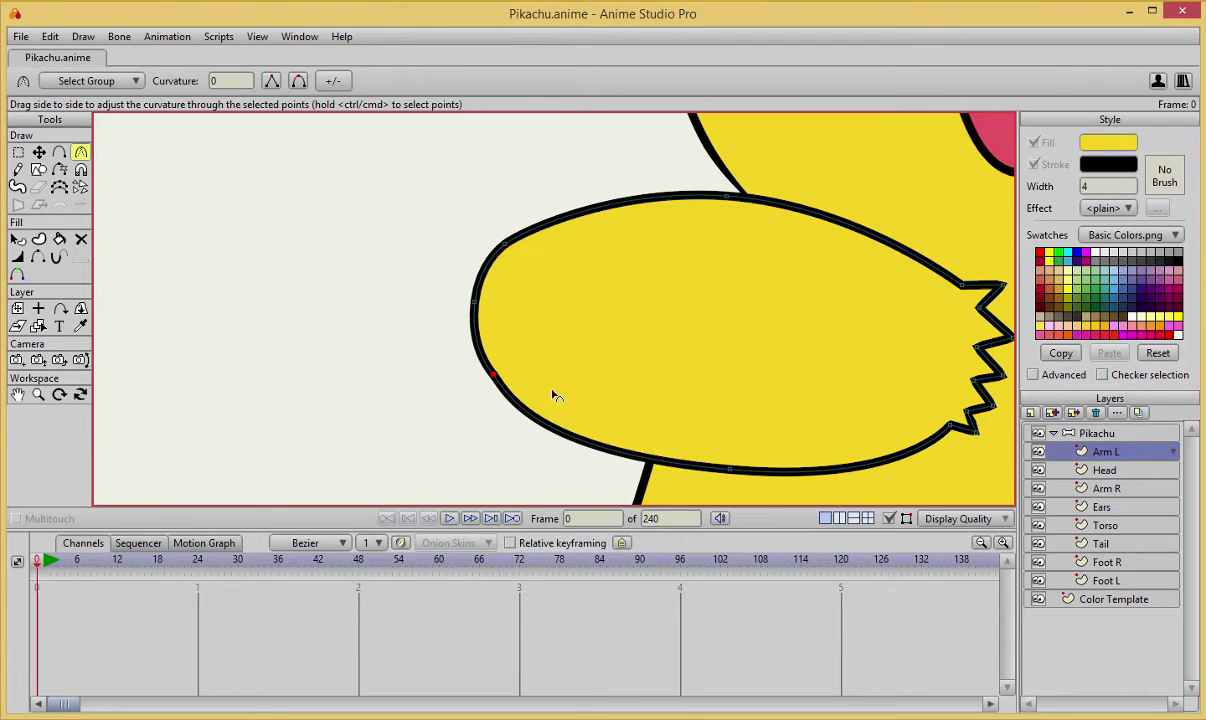
pyautogui.press('t')
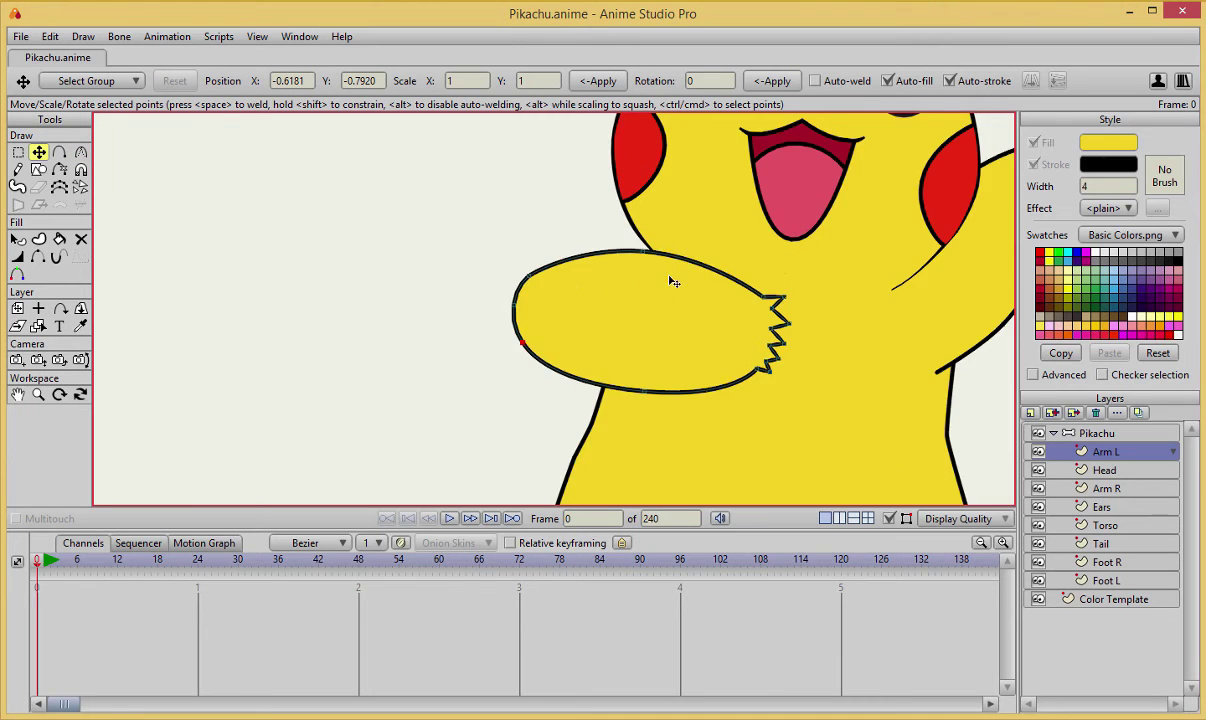
pyautogui.scroll(-5, 600, 290)
pyautogui.scroll(-2, 587, 297)
pyautogui.scroll(3, 580, 300)
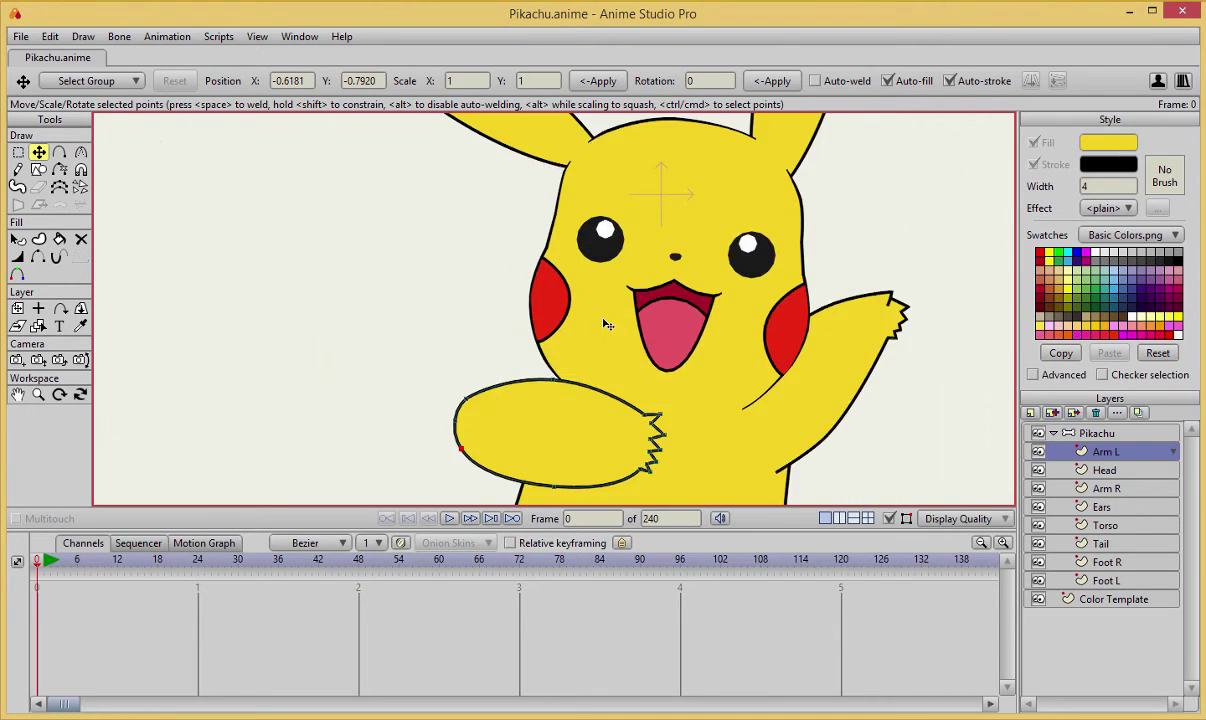
pyautogui.scroll(-3, 570, 310)
pyautogui.scroll(1, 568, 311)
pyautogui.scroll(3, 566, 309)
pyautogui.moveTo(808, 364); pyautogui.dragTo(789, 329)
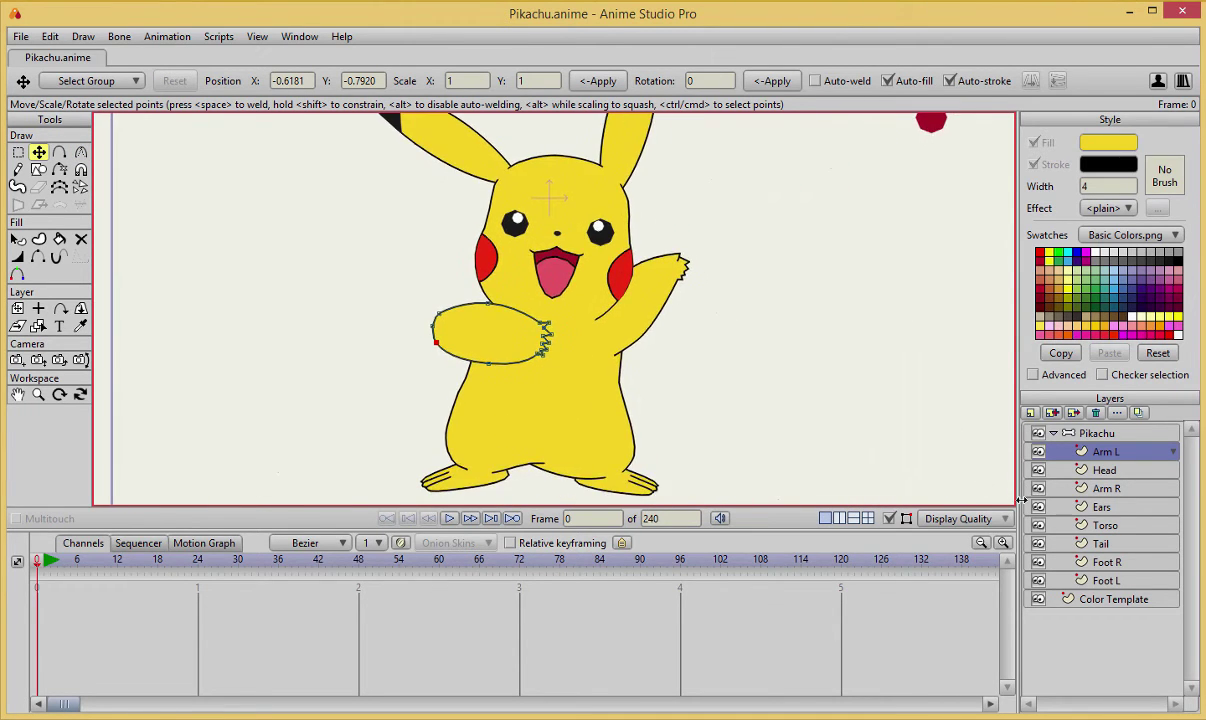
# - Switch to the Tail layer and start the tail outline with zigzag points from inside the torso up to the raised arm
pyautogui.click(1131, 542)
pyautogui.press('a')
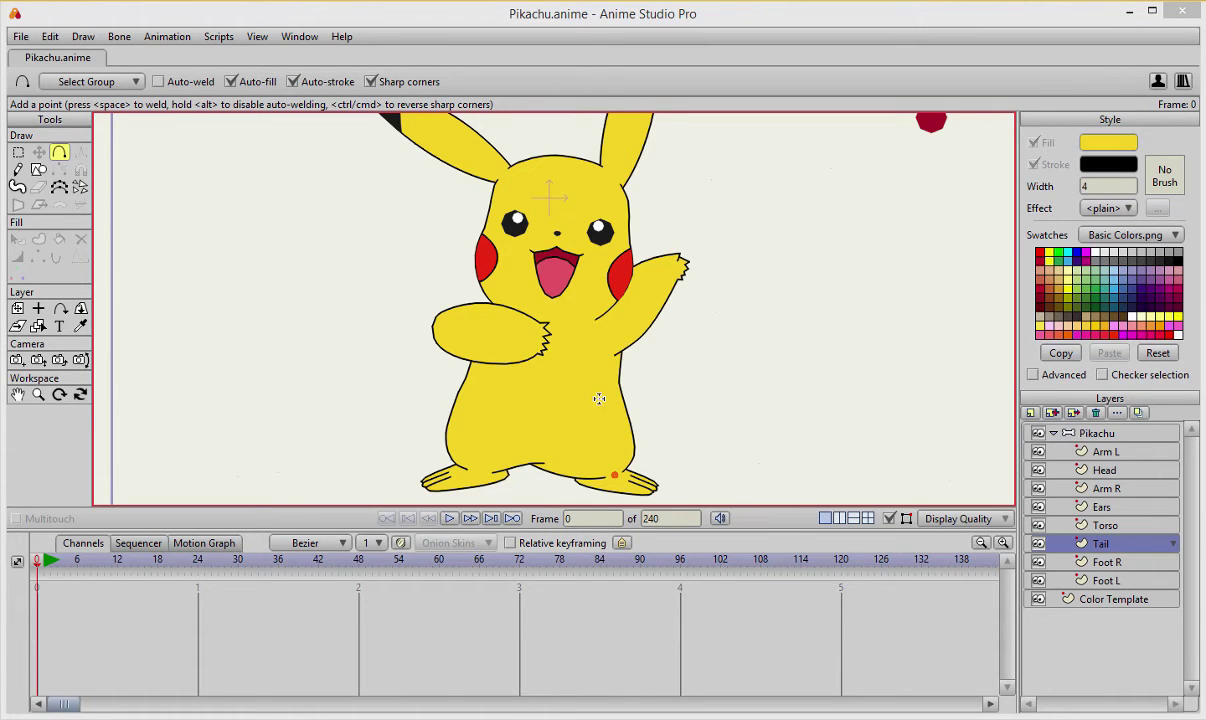
pyautogui.moveTo(597, 395); pyautogui.dragTo(632, 372)
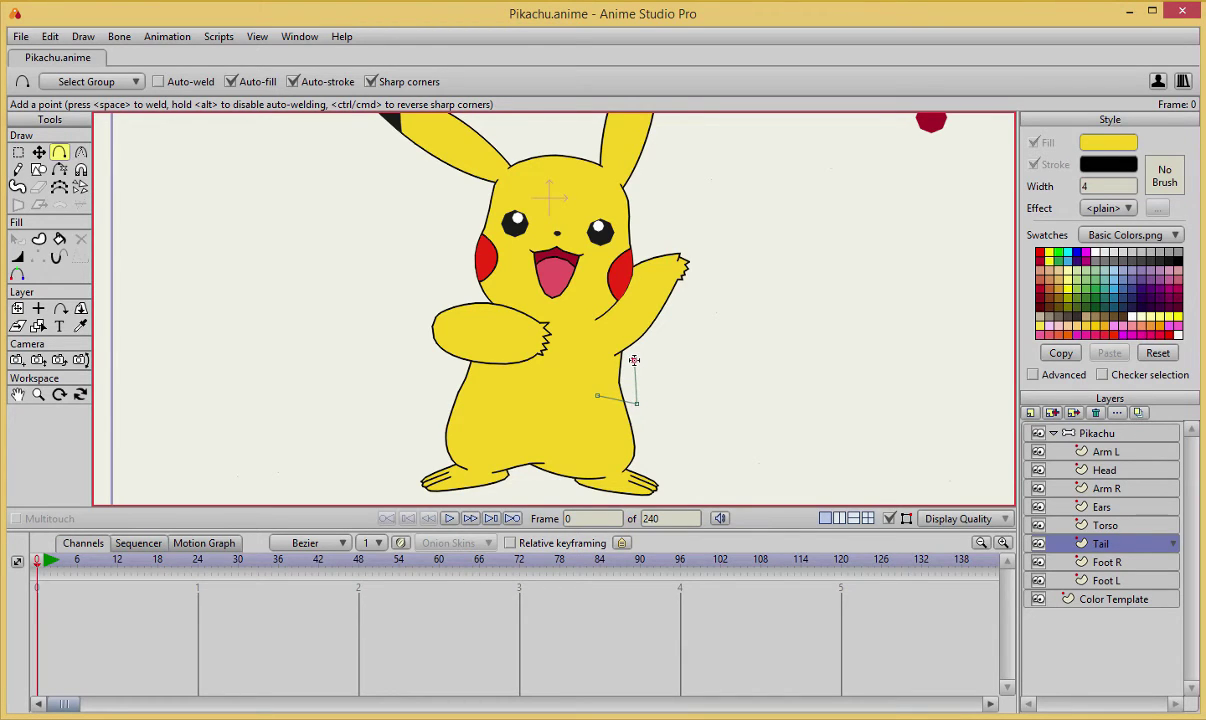
pyautogui.moveTo(665, 359); pyautogui.dragTo(662, 291)
pyautogui.press('t')
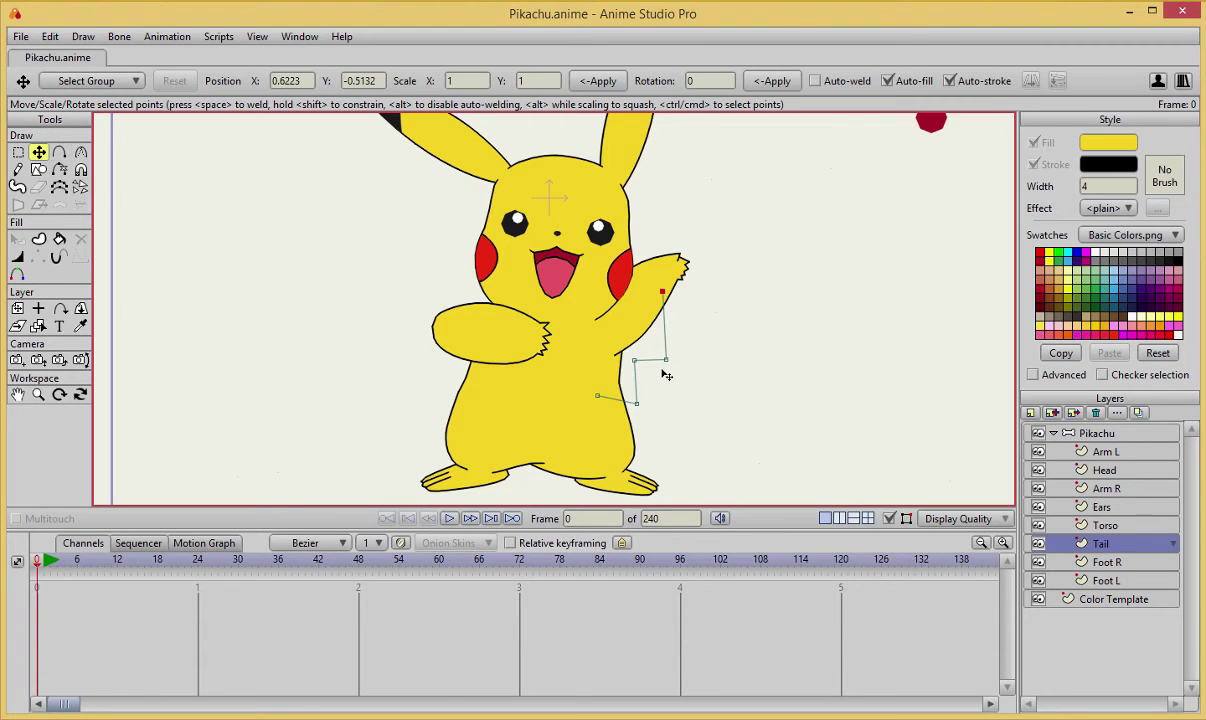
pyautogui.moveTo(664, 360); pyautogui.dragTo(656, 360)
pyautogui.press('a')
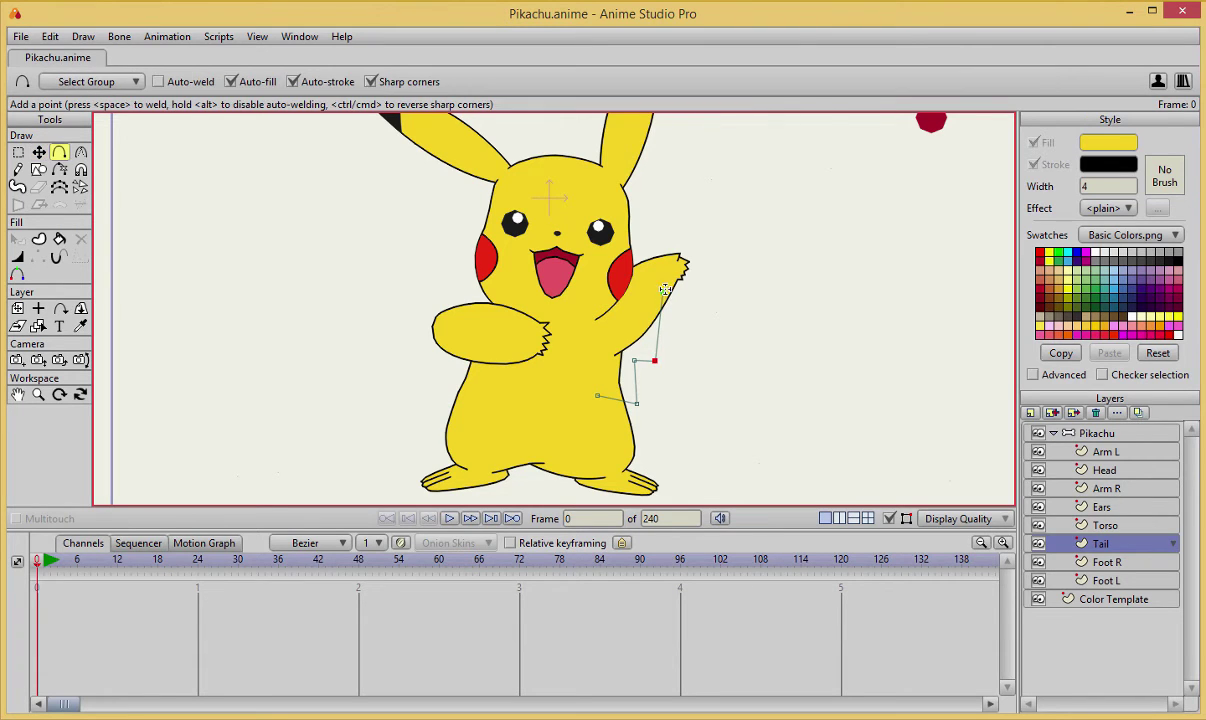
# - Extend the outline around the tail's broad outer end and back to the lower zigzag, adjusting the top and outer points
pyautogui.moveTo(664, 290); pyautogui.dragTo(782, 297)
pyautogui.moveTo(856, 309); pyautogui.dragTo(673, 357)
pyautogui.press('t')
pyautogui.moveTo(812, 319); pyautogui.dragTo(807, 307)
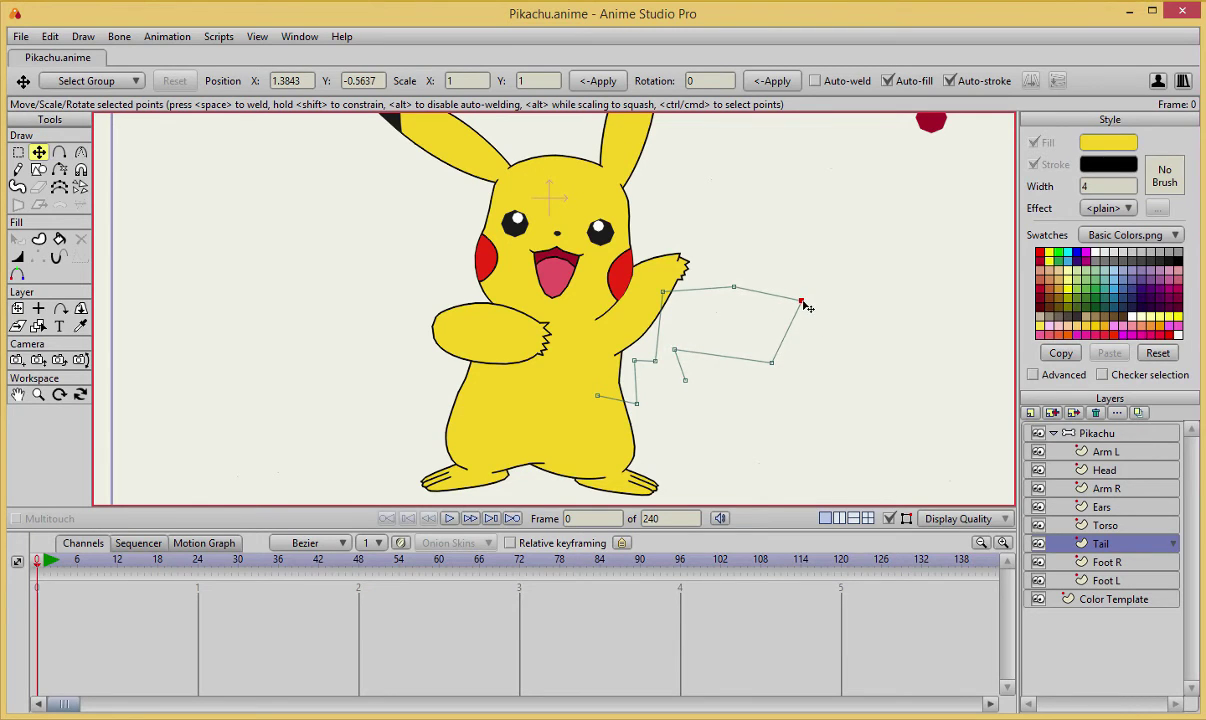
pyautogui.moveTo(733, 288); pyautogui.dragTo(723, 289)
# - Finish the tail's lower zigzag back into the torso and weld it to the first point as a closed, filled shape
pyautogui.moveTo(681, 357); pyautogui.dragTo(598, 396)
pyautogui.press('a')
pyautogui.press('t')
pyautogui.press('a')
pyautogui.press('space')
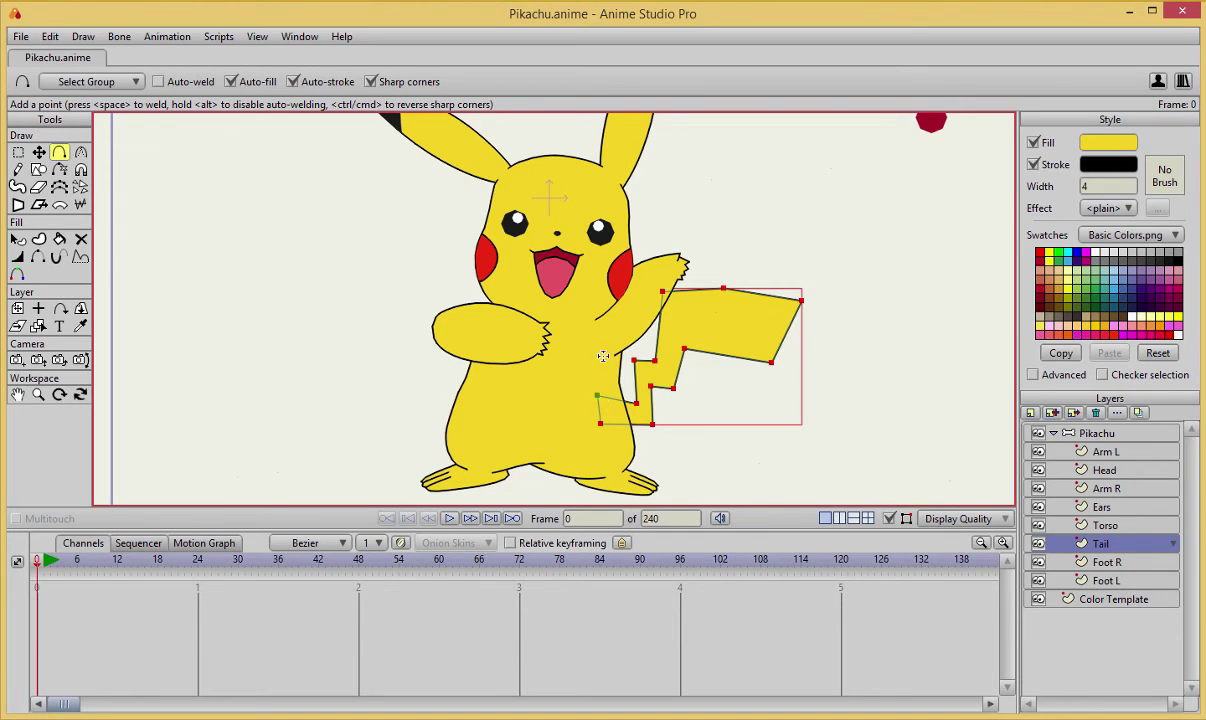
# - Round the tail's top edge by smoothing the curvature of its middle point
pyautogui.scroll(2, 580, 335)
pyautogui.moveTo(662, 346); pyautogui.dragTo(586, 336)
pyautogui.scroll(2, 619, 368)
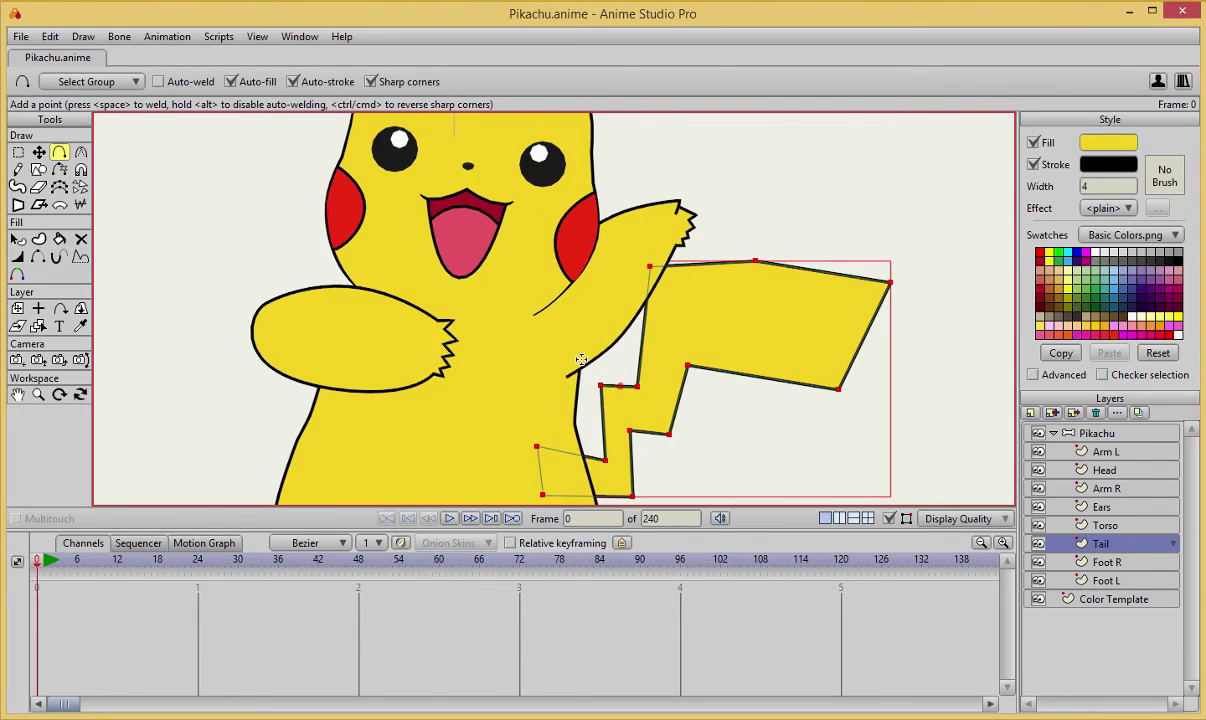
pyautogui.moveTo(594, 388); pyautogui.dragTo(560, 310)
pyautogui.scroll(-1, 571, 372)
pyautogui.scroll(2, 590, 393)
pyautogui.press('t')
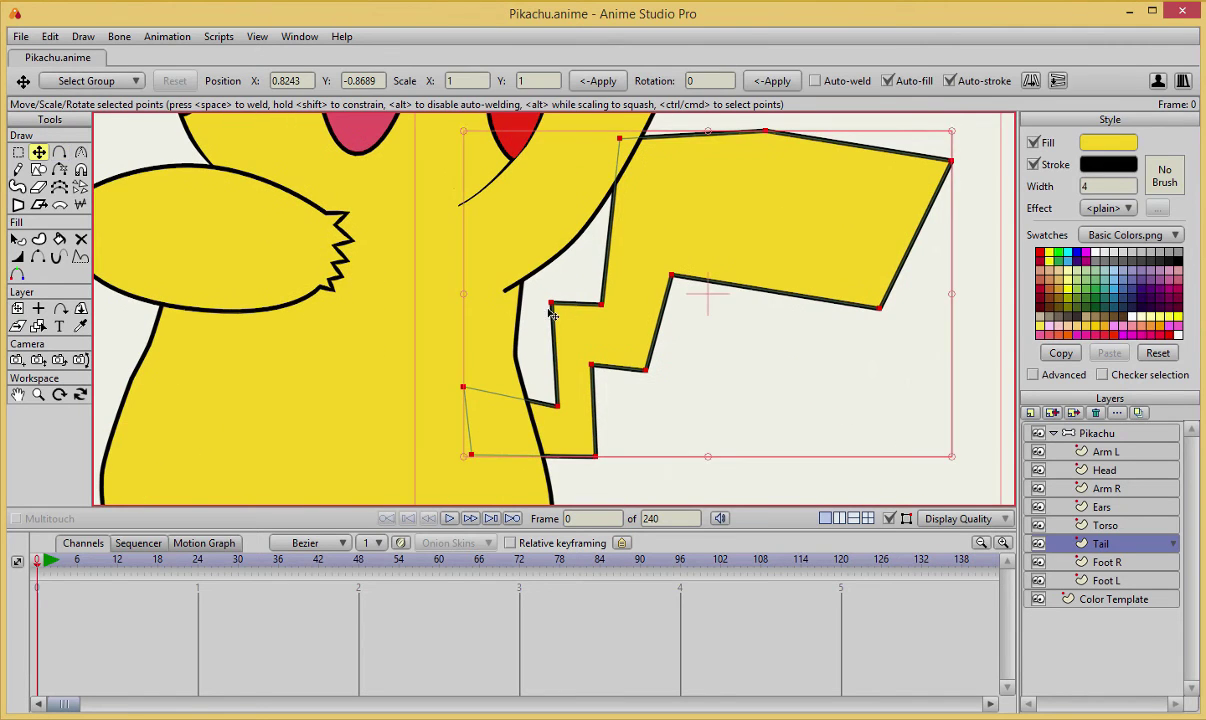
pyautogui.click(551, 307)
pyautogui.scroll(-1, 614, 290)
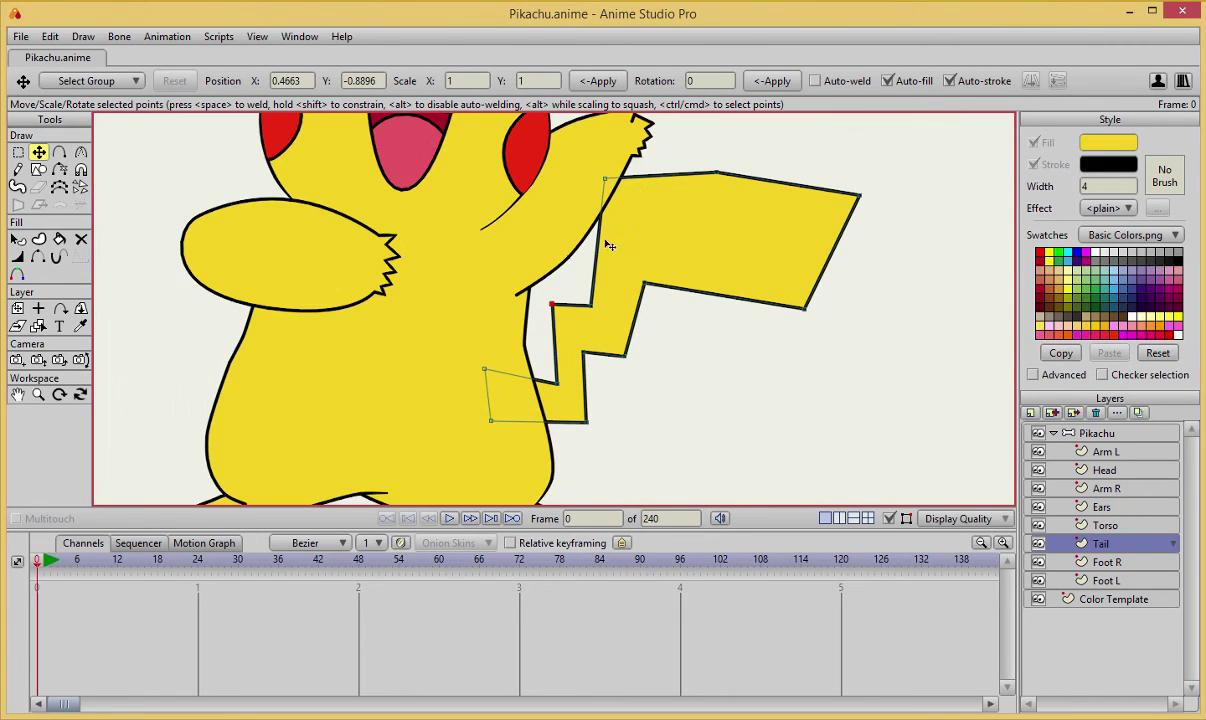
pyautogui.click(604, 179)
pyautogui.moveTo(714, 172); pyautogui.dragTo(892, 266)
pyautogui.press('c')
pyautogui.press('t')
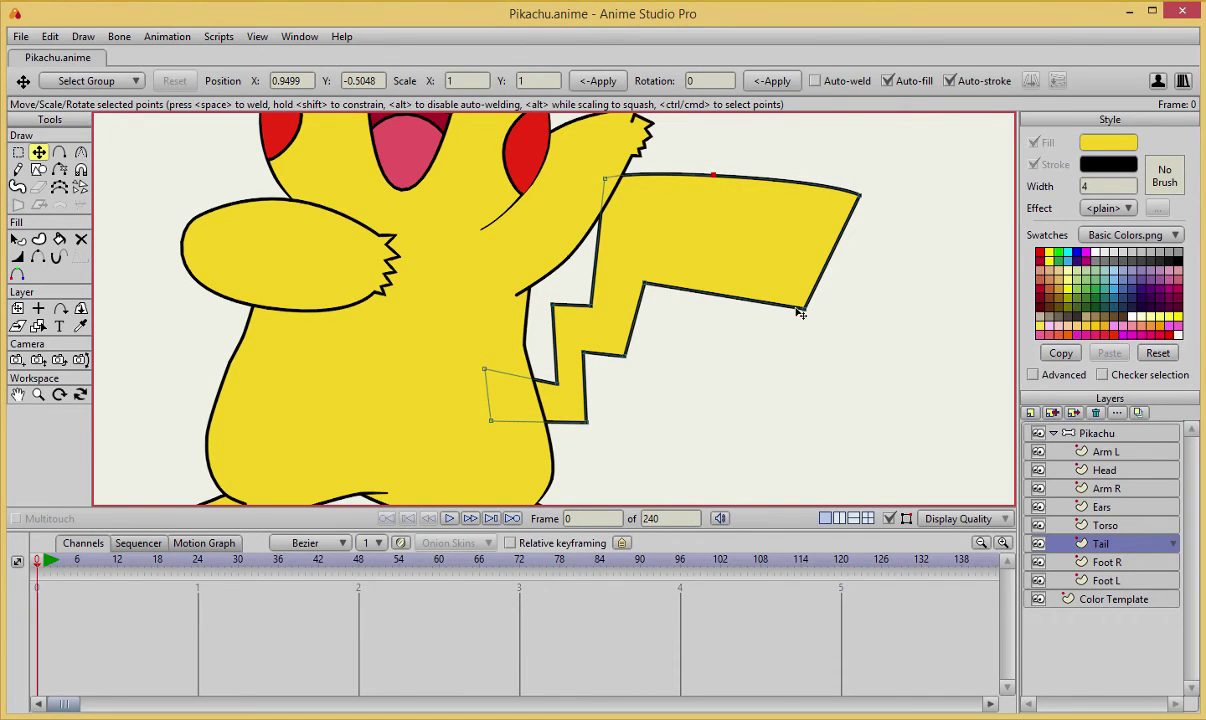
# - Shift the lower outer corner of the tail's broad end inward, nudge its inner corner slightly, and deselect the points
pyautogui.moveTo(806, 314); pyautogui.dragTo(787, 310)
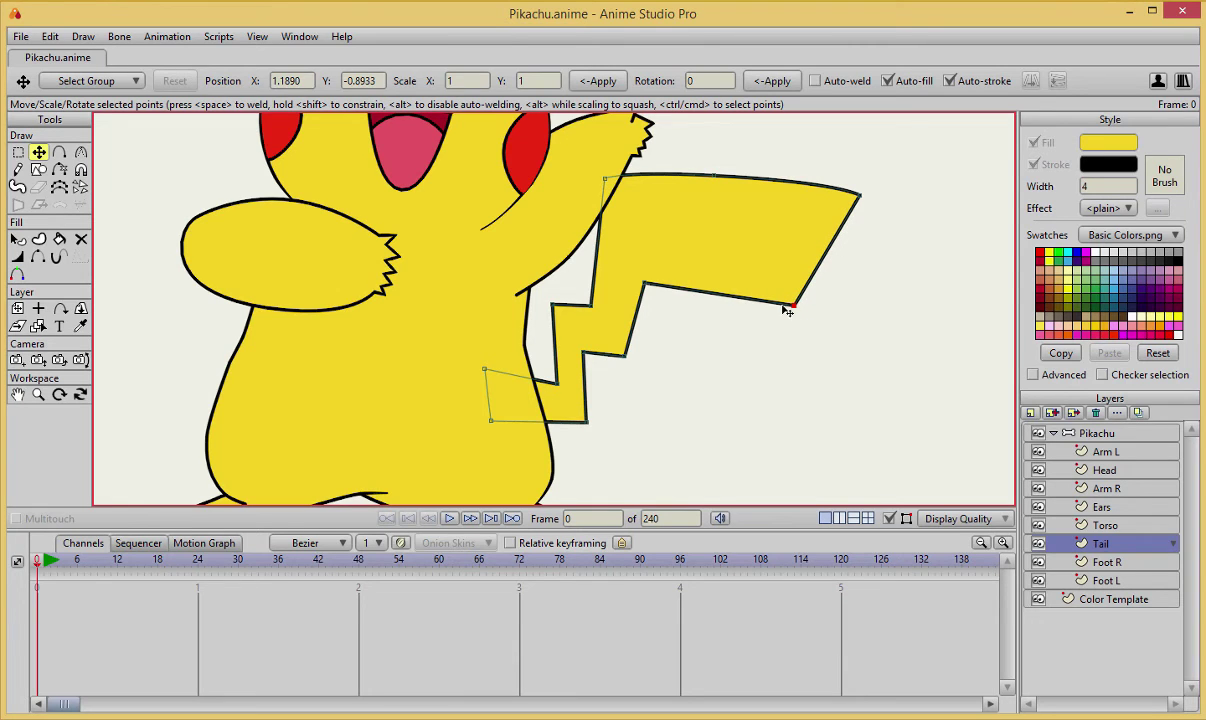
pyautogui.moveTo(650, 290); pyautogui.dragTo(652, 288)
pyautogui.press('Return')
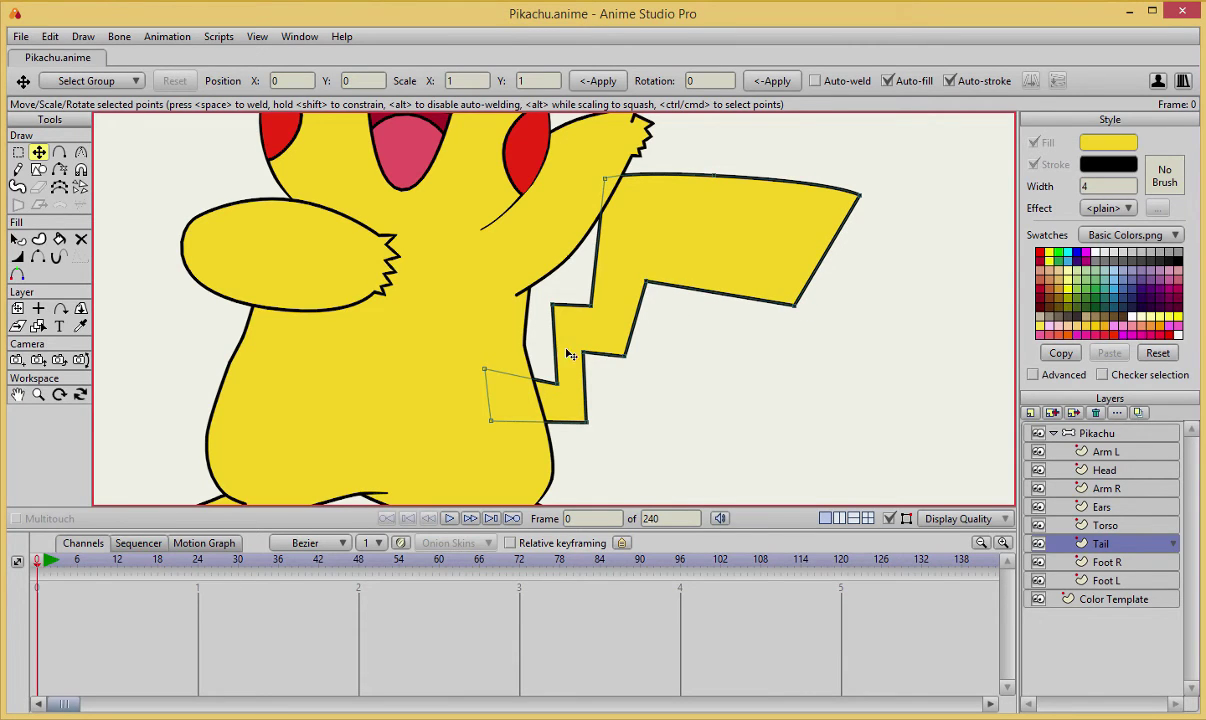
# - Fine-tune the corner points of the tail's zigzag edge on the side facing the torso
pyautogui.scroll(2, 566, 352)
pyautogui.moveTo(553, 303); pyautogui.dragTo(610, 318)
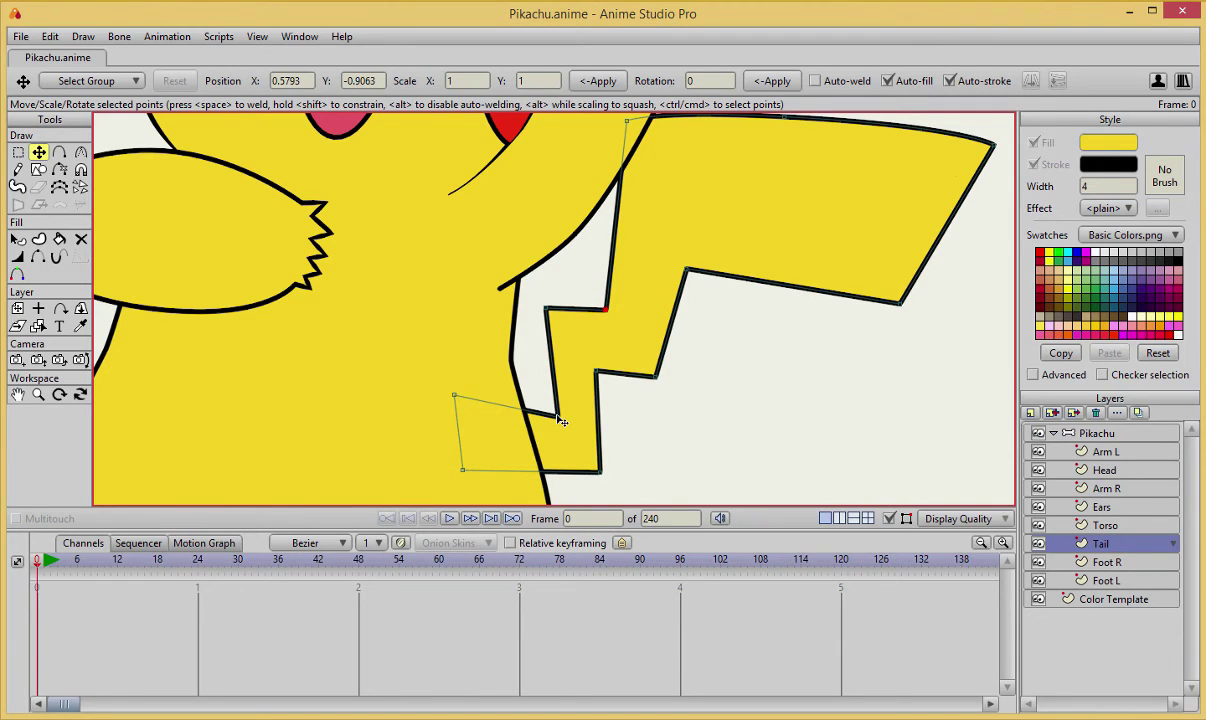
pyautogui.click(545, 311)
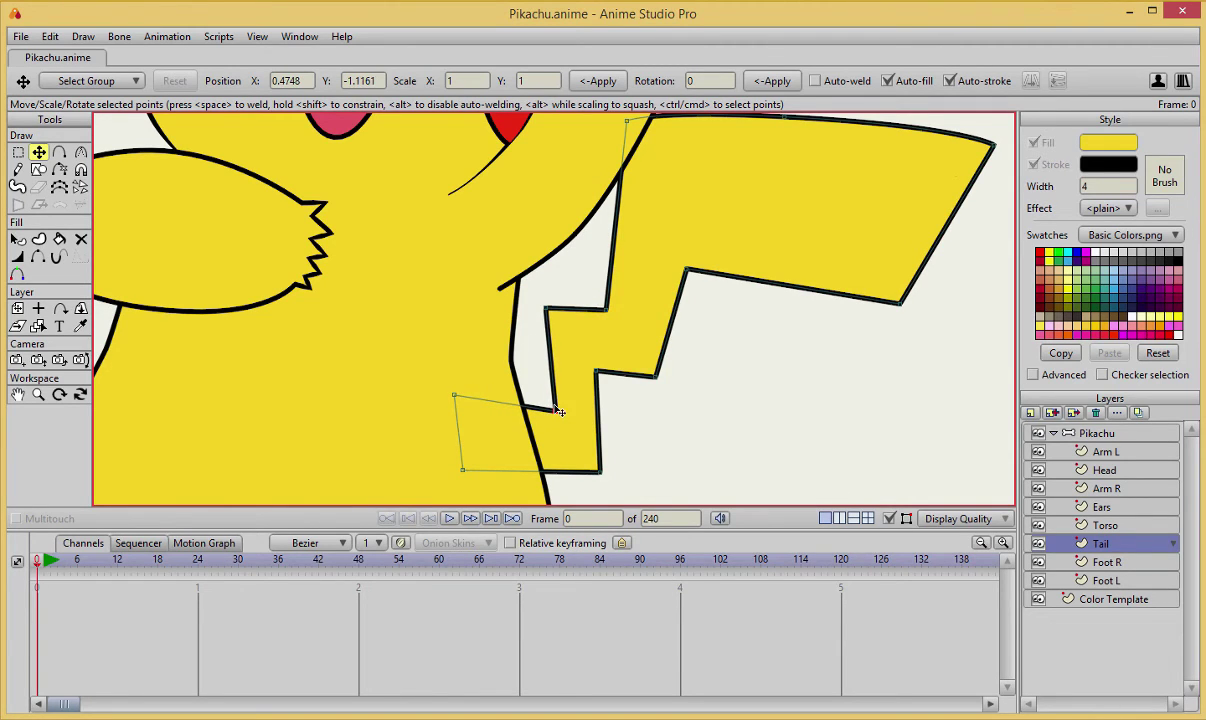
pyautogui.click(594, 311)
pyautogui.moveTo(598, 311); pyautogui.dragTo(596, 313)
pyautogui.scroll(-5, 680, 342)
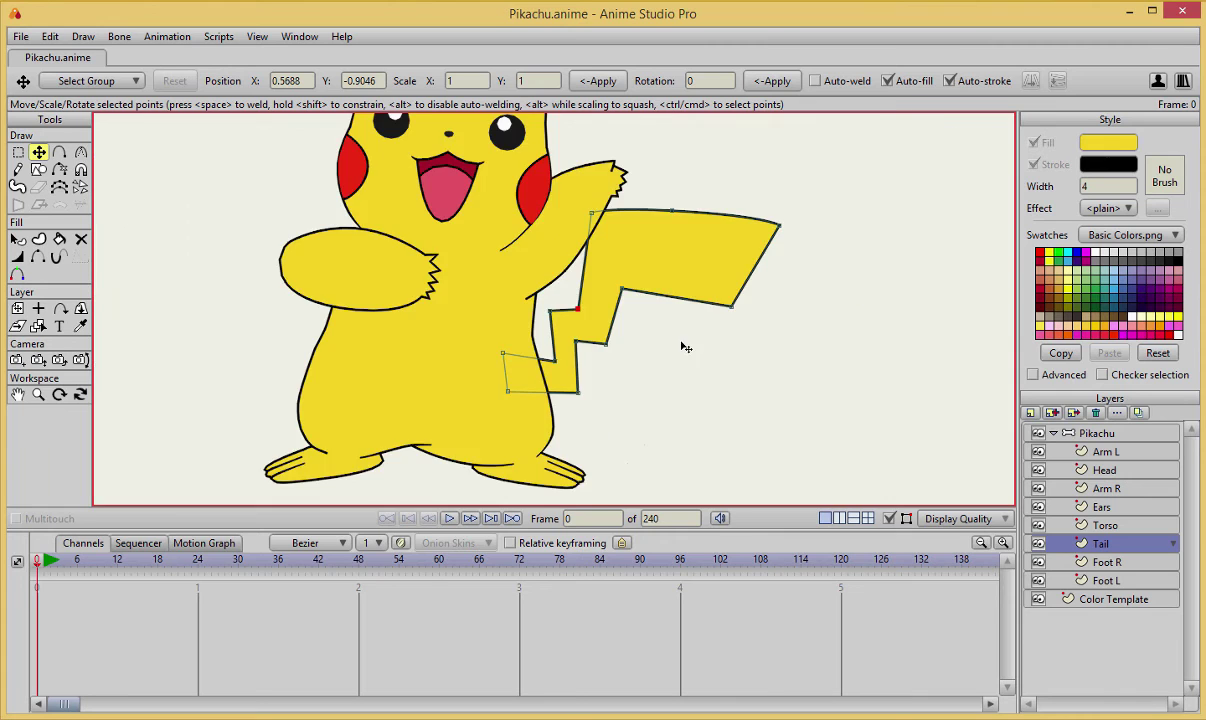
# - On the Color Template layer, duplicate the dark red swatch and place the copy below the orange one, beside the pink
pyautogui.scroll(2, 680, 342)
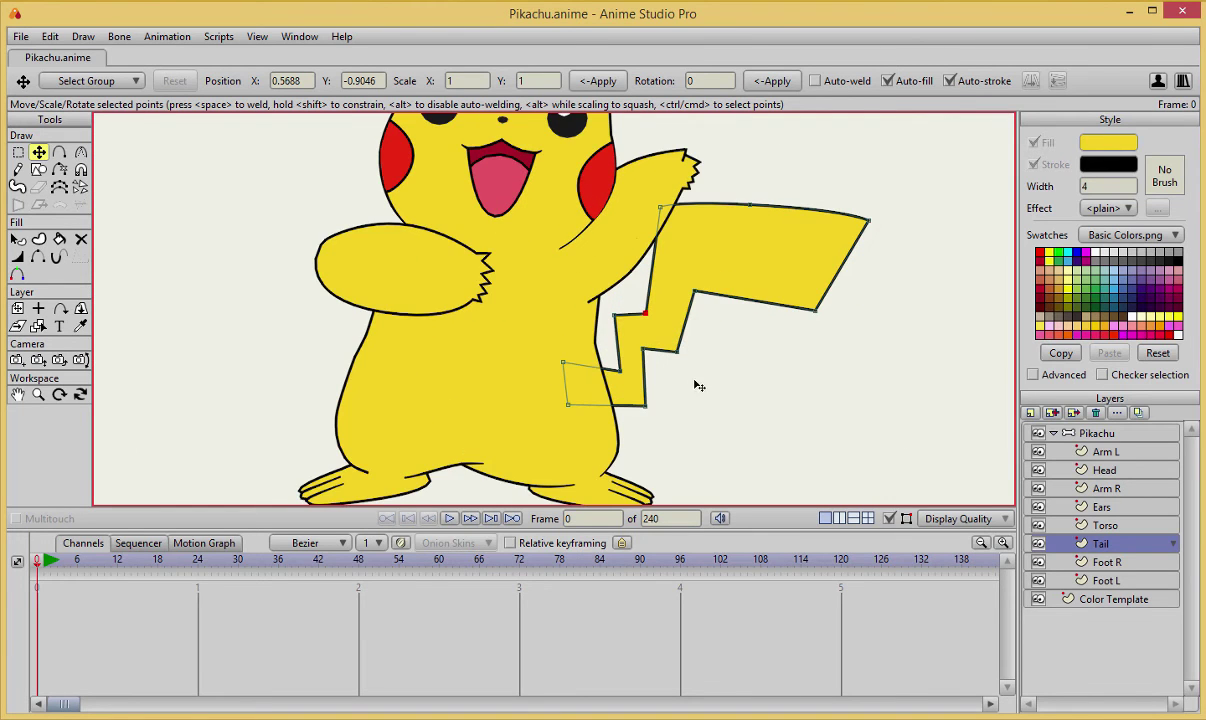
pyautogui.scroll(1, 726, 387)
pyautogui.scroll(-4, 767, 296)
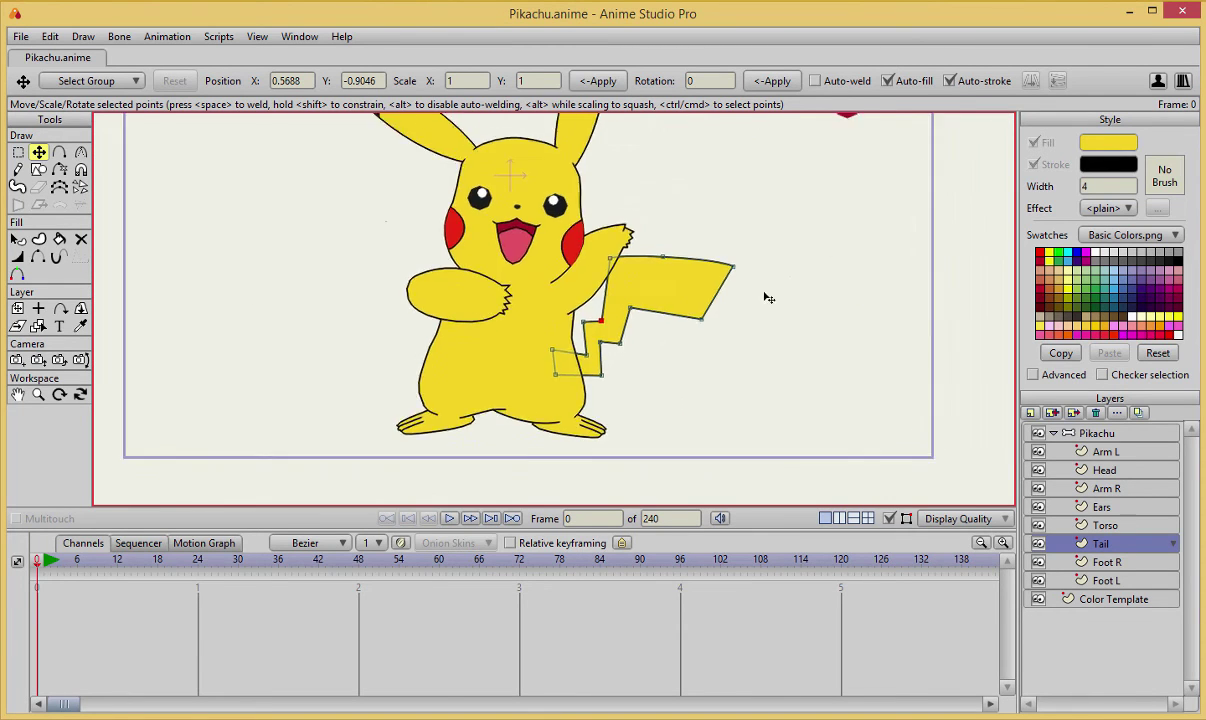
pyautogui.scroll(2, 729, 269)
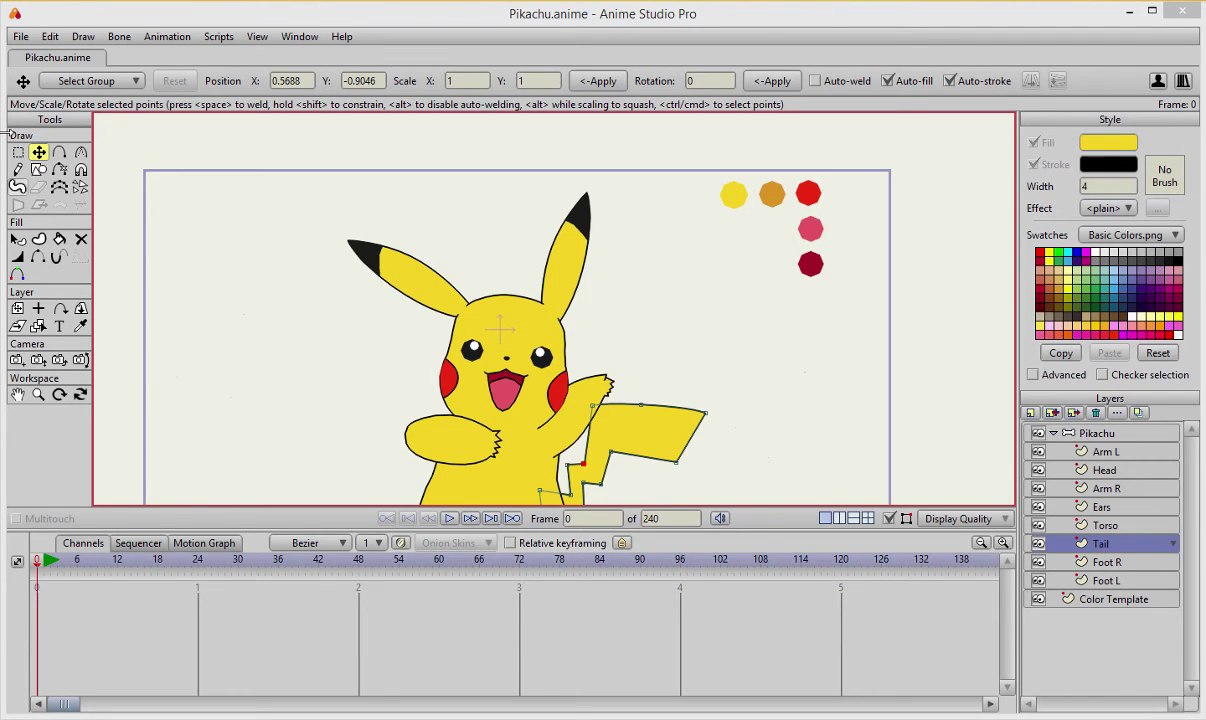
pyautogui.click(1052, 598)
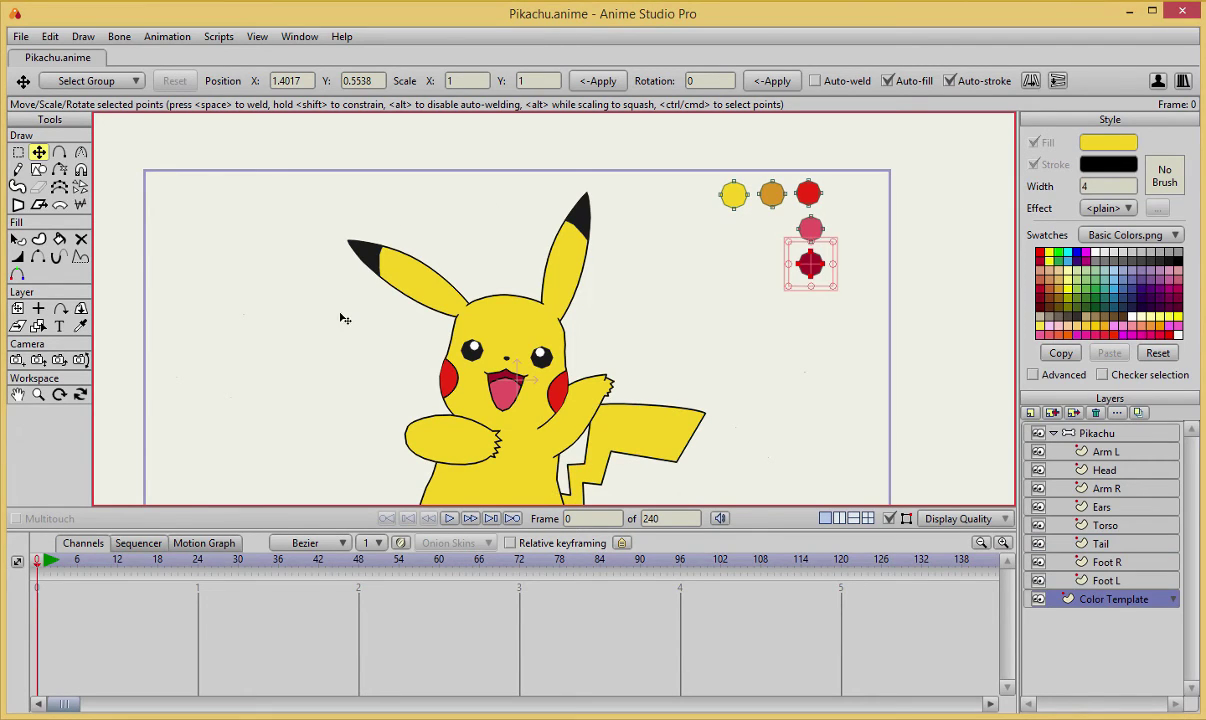
pyautogui.click(39, 170)
pyautogui.press('t')
pyautogui.click(807, 268)
pyautogui.moveTo(812, 268); pyautogui.dragTo(776, 233)
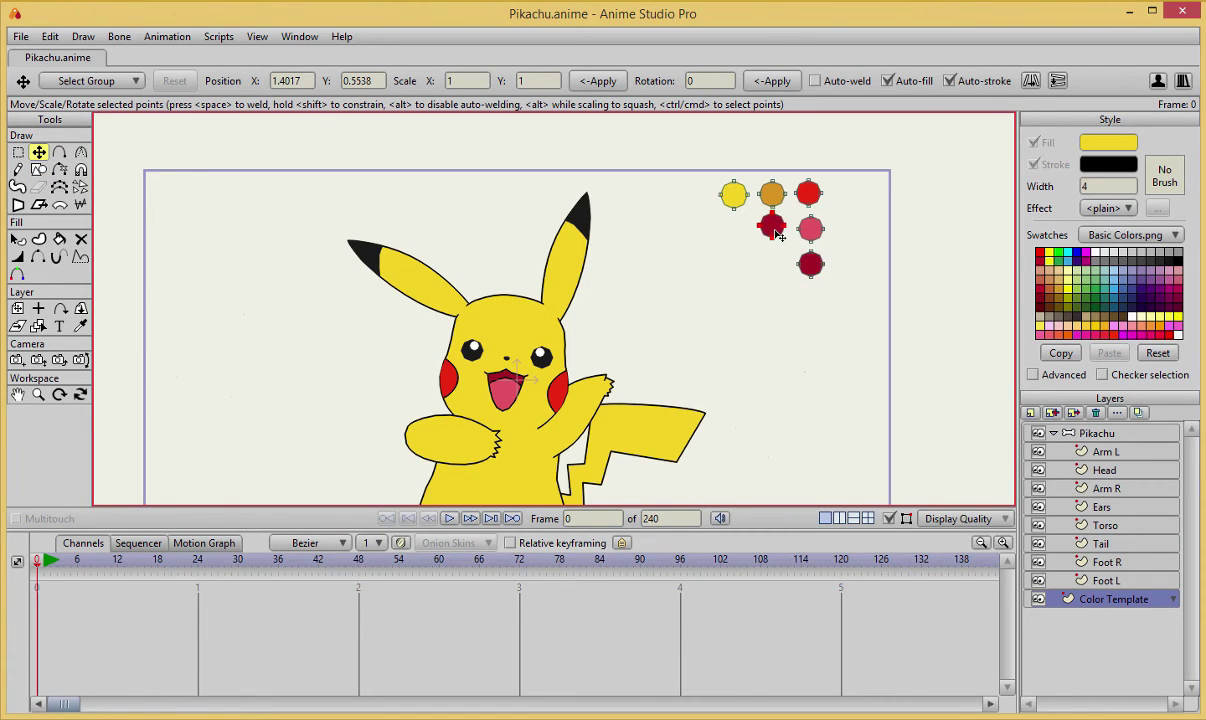
# - Set the duplicated swatch's fill color to hex 811E08 and deselect it
pyautogui.press('q')
pyautogui.click(773, 229)
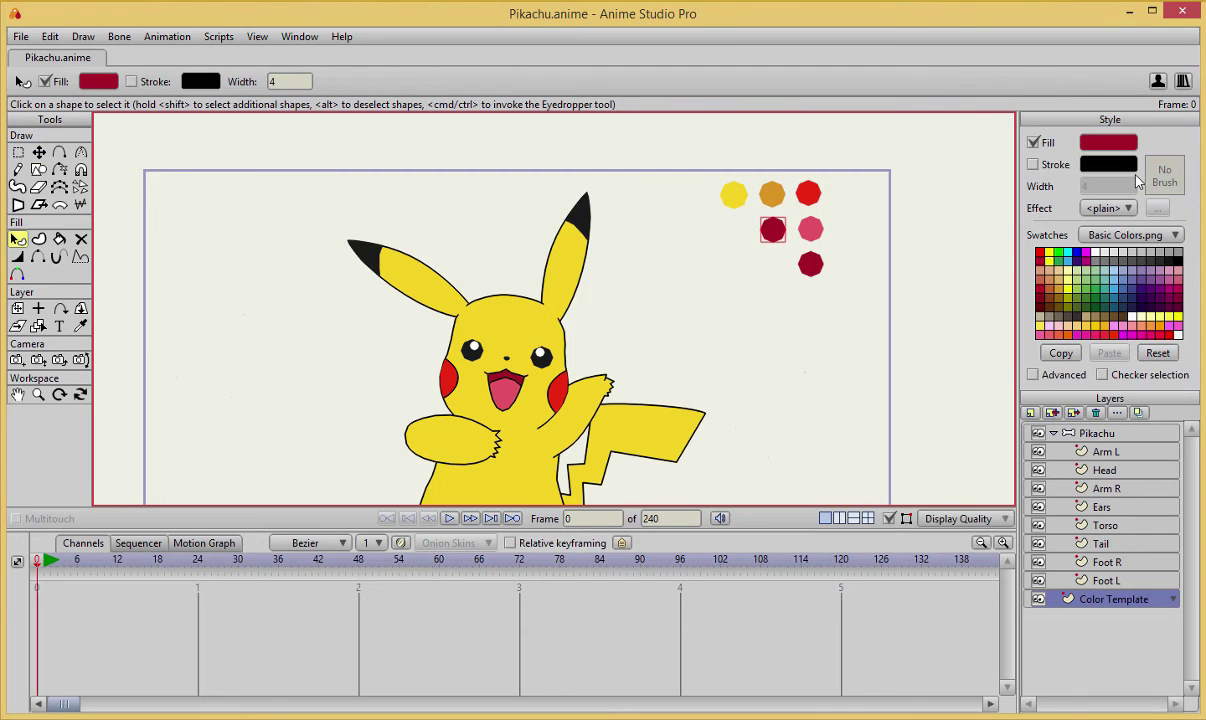
pyautogui.click(1110, 147)
pyautogui.write('811E08')
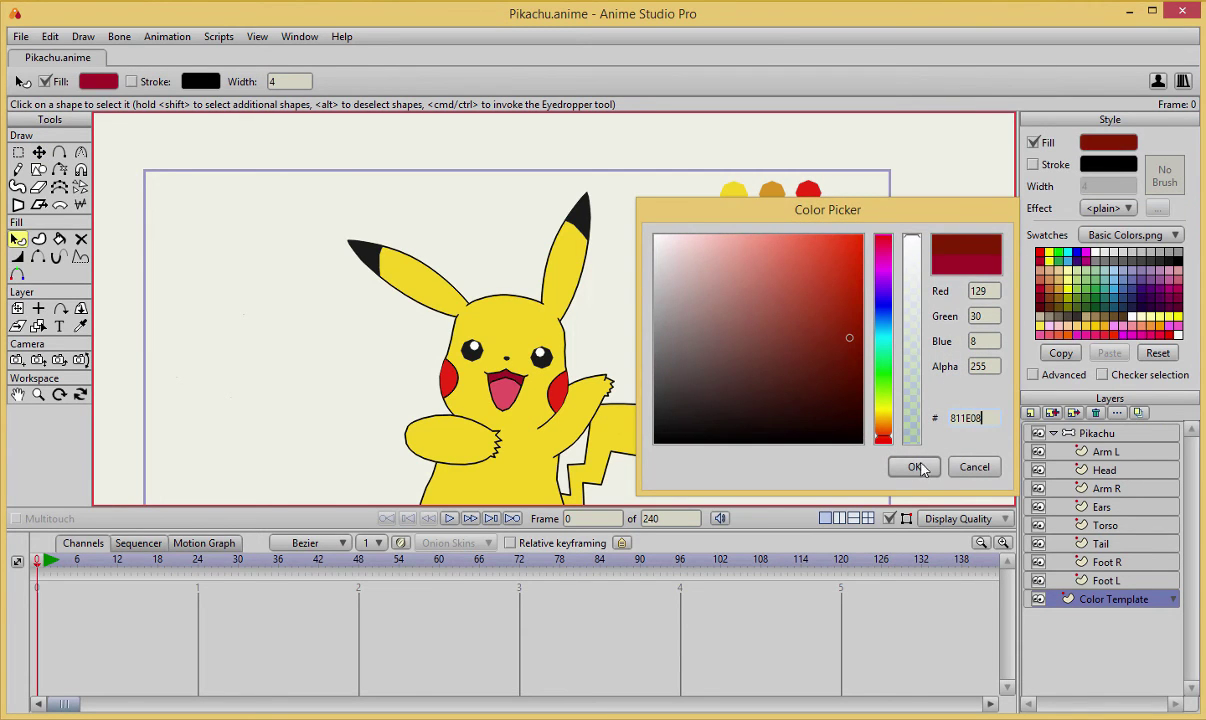
pyautogui.click(913, 467)
pyautogui.click(750, 366)
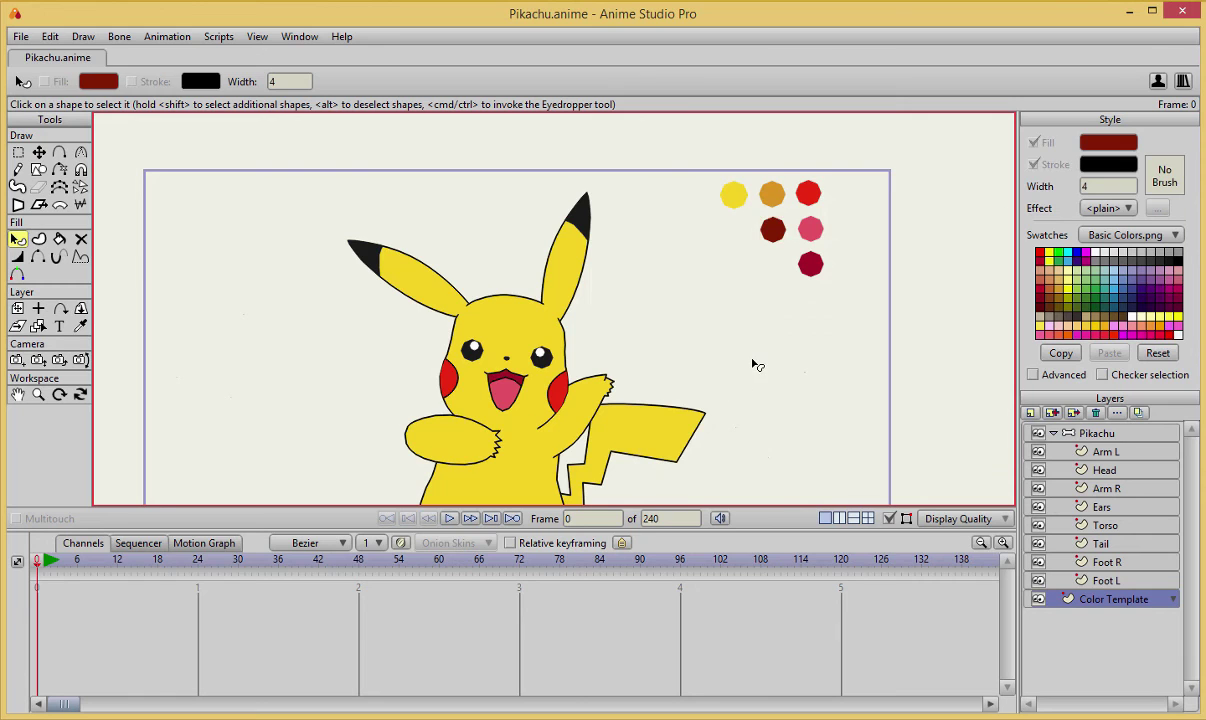
pyautogui.scroll(-1, 755, 364)
pyautogui.scroll(1, 780, 330)
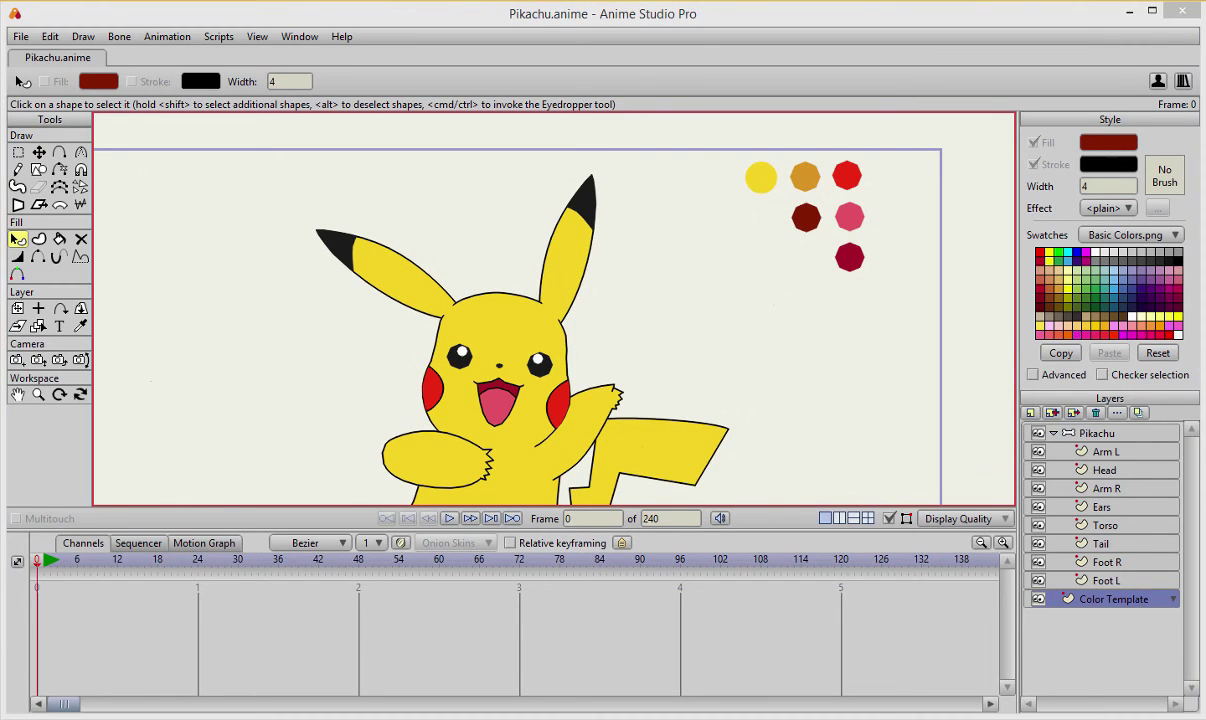
pyautogui.click(1108, 142)
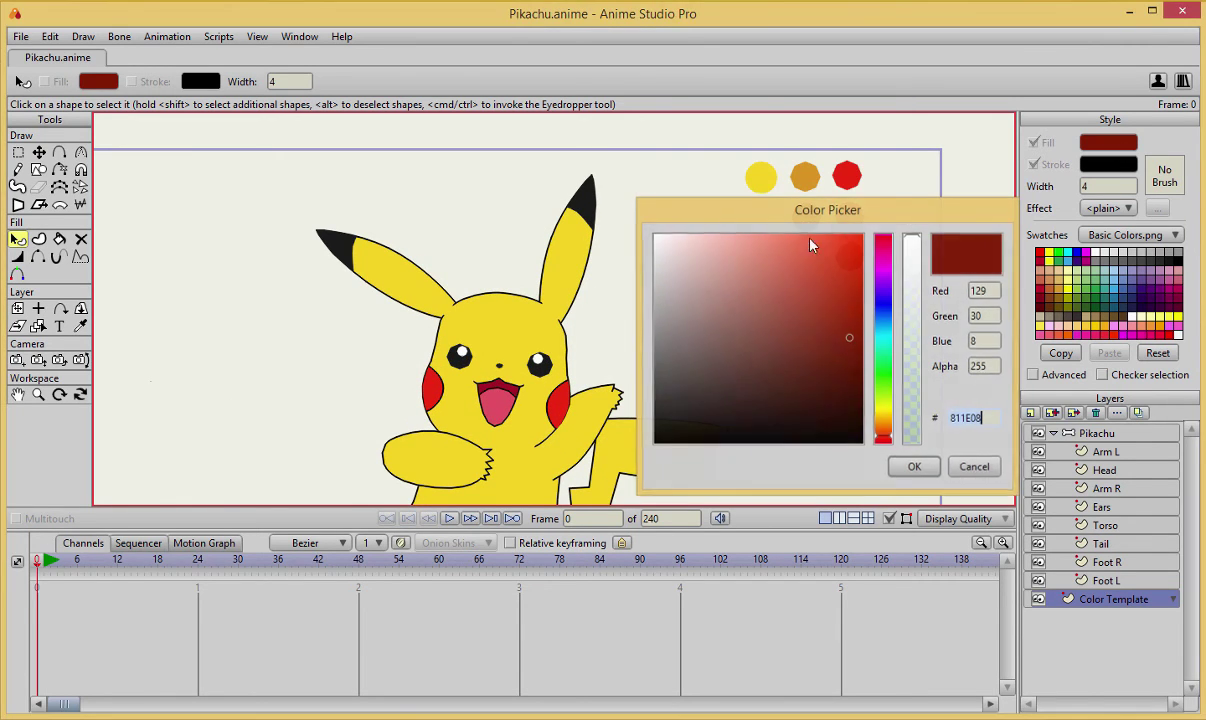
pyautogui.click(970, 474)
# - Select the dark brown swatch's shape to pick up its fill and get ready to add points at the tail's base
pyautogui.scroll(2, 796, 370)
pyautogui.press('t')
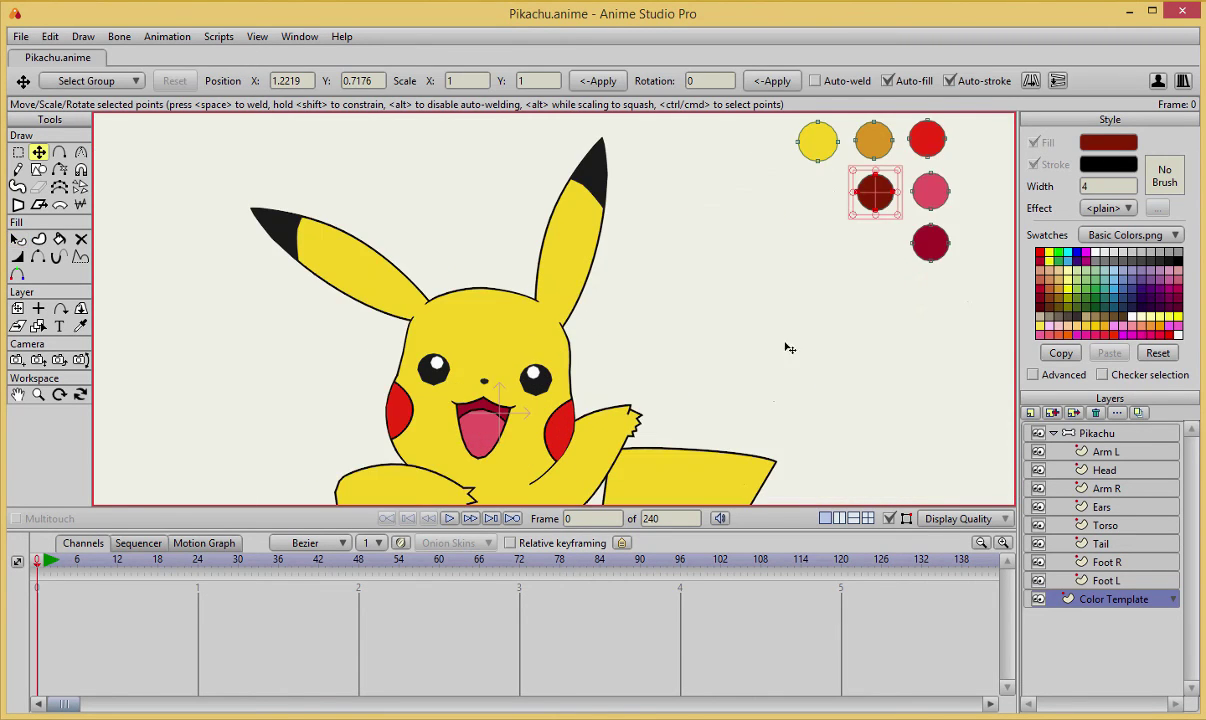
pyautogui.scroll(-2, 790, 347)
pyautogui.press('q')
pyautogui.click(862, 196)
pyautogui.scroll(3, 830, 307)
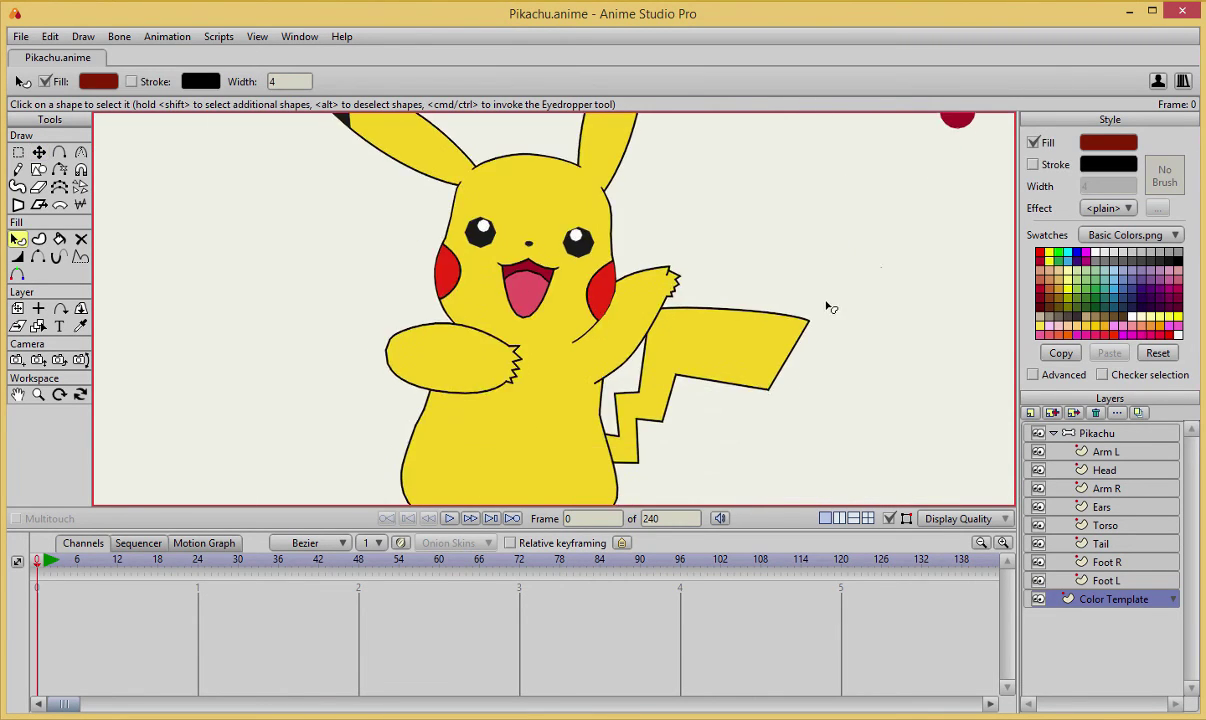
pyautogui.scroll(-2, 829, 312)
pyautogui.scroll(3, 727, 363)
pyautogui.press('a')
pyautogui.scroll(1, 668, 397)
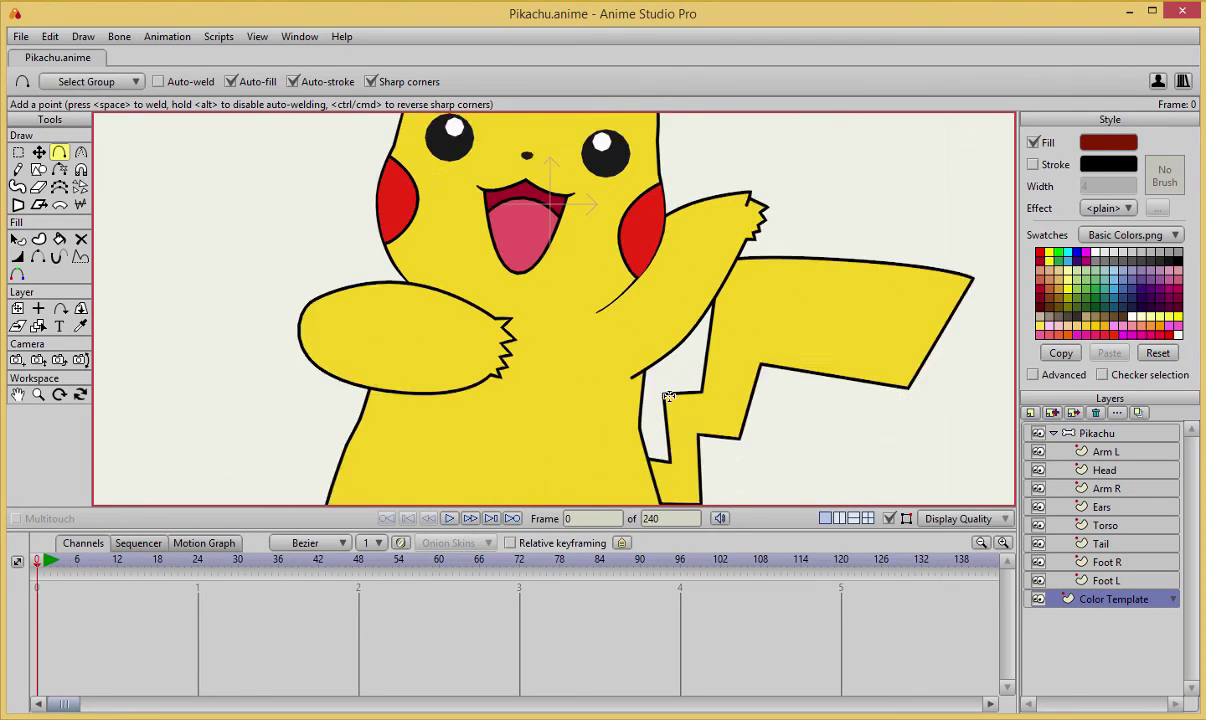
pyautogui.scroll(1, 668, 397)
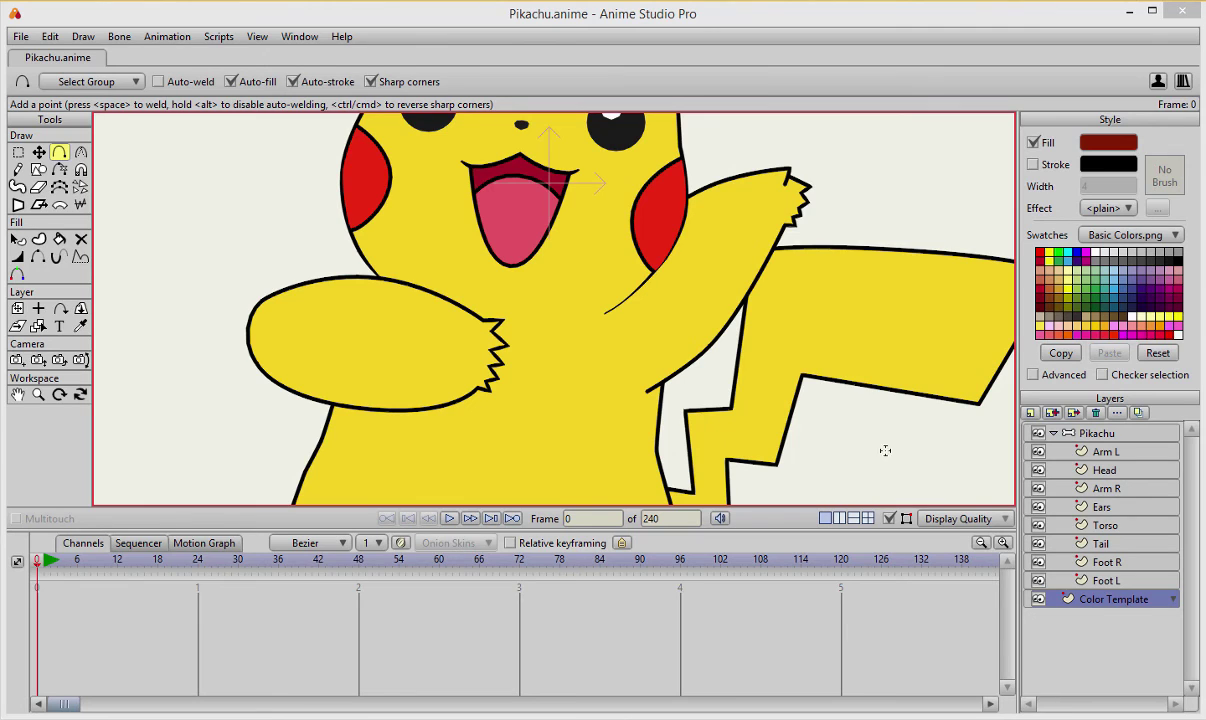
pyautogui.click(1122, 719)
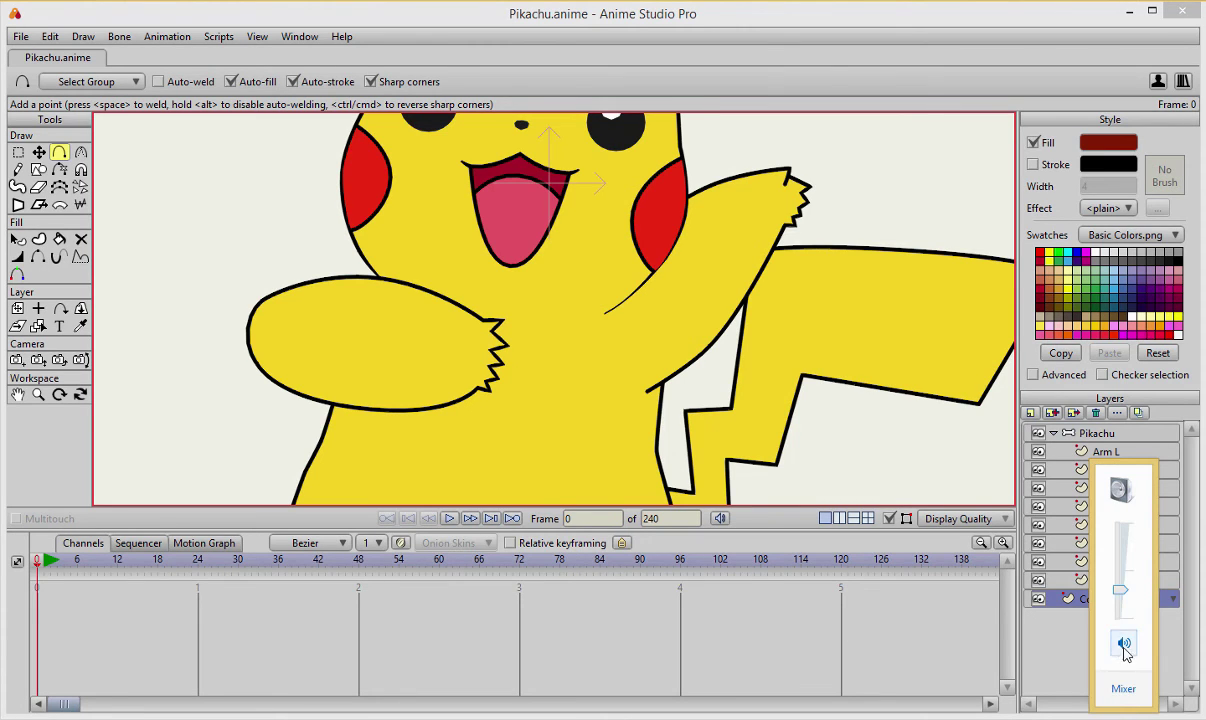
pyautogui.click(1123, 645)
pyautogui.click(738, 430)
pyautogui.press('t')
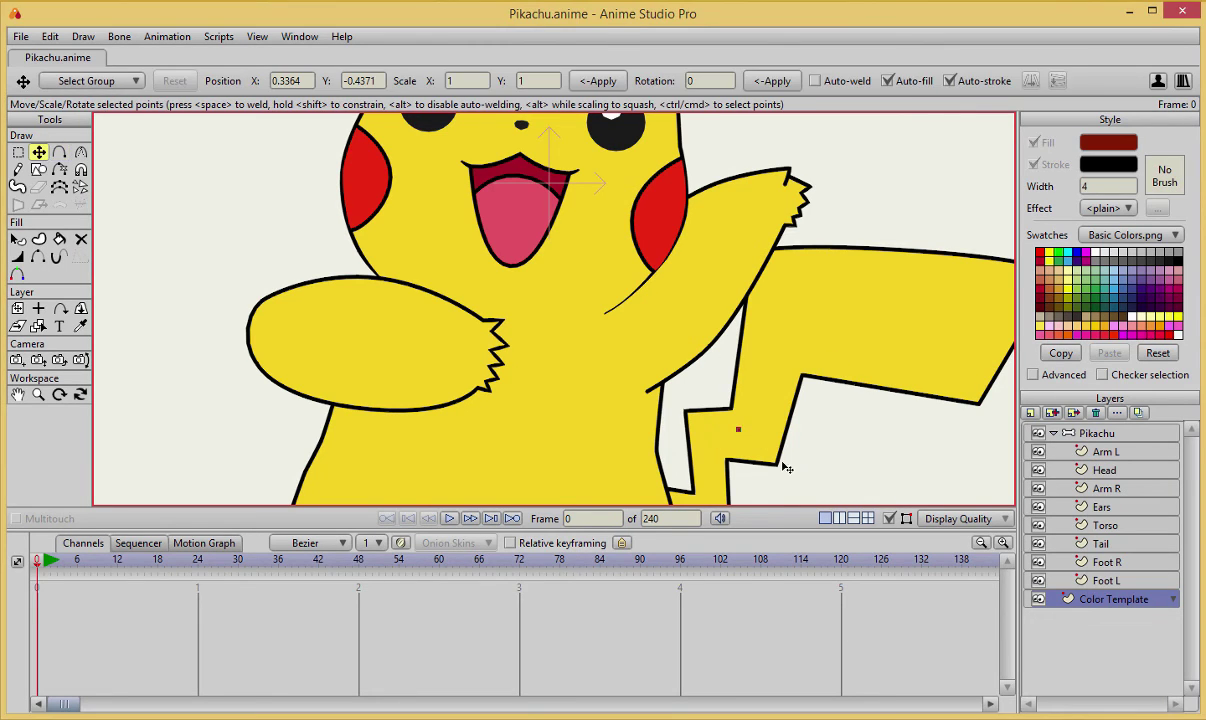
pyautogui.moveTo(798, 430); pyautogui.dragTo(800, 308)
pyautogui.hotkey('ctrl', 'z')
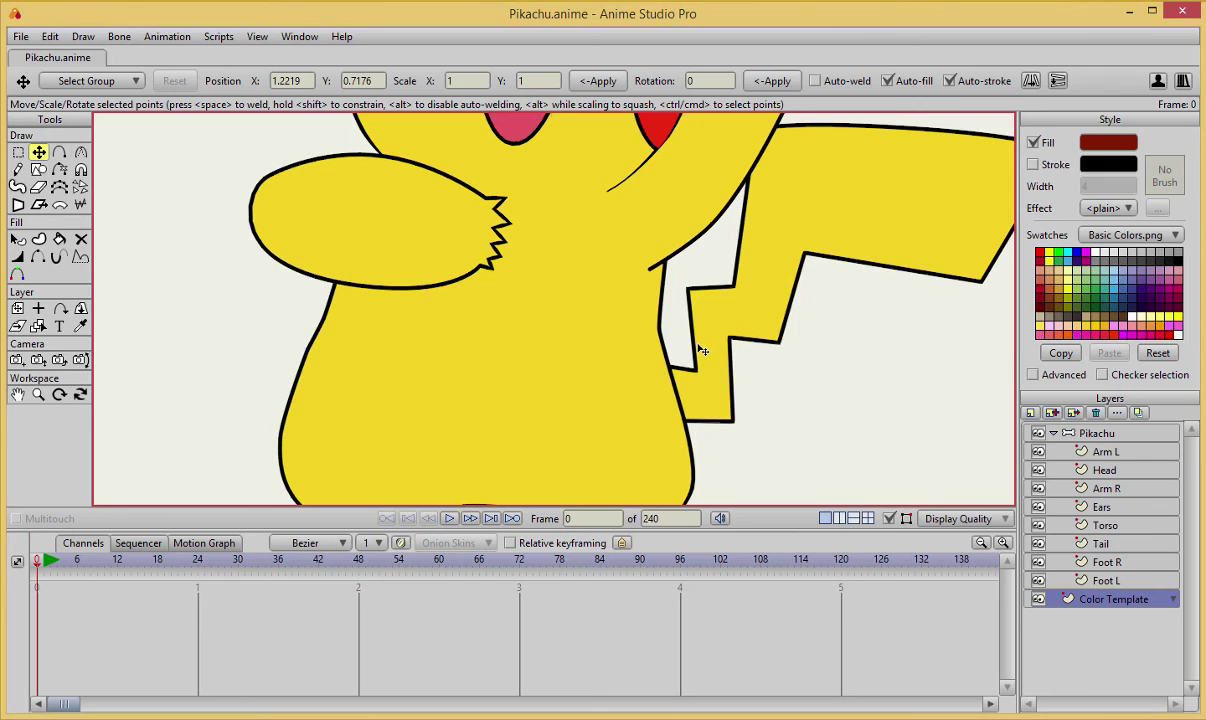
# - Outline a closed patch with a jagged upper edge over the tail's base and create a dark brown filled shape from it
pyautogui.press('a')
pyautogui.scroll(4, 703, 350)
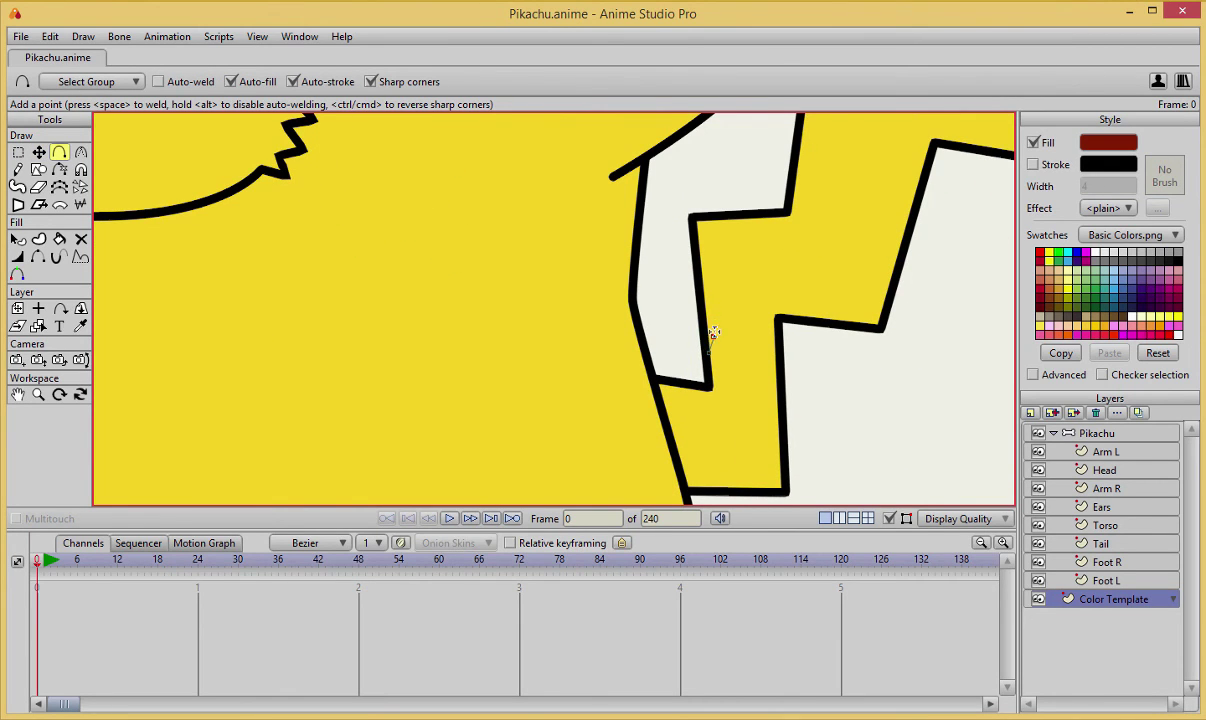
pyautogui.moveTo(714, 332)
pyautogui.mouseDown()
pyautogui.moveTo(722, 361)
pyautogui.moveTo(728, 333)
pyautogui.moveTo(746, 365)
pyautogui.moveTo(751, 342)
pyautogui.moveTo(762, 371)
pyautogui.moveTo(774, 334)
pyautogui.mouseUp()
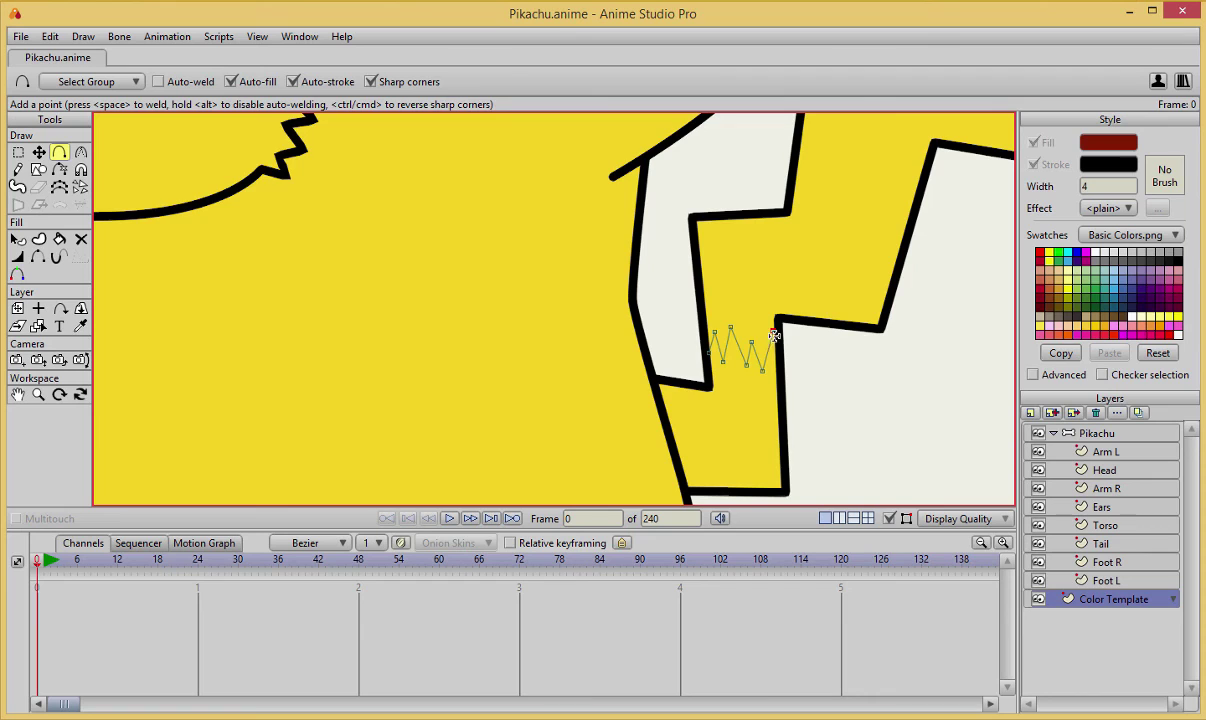
pyautogui.moveTo(780, 490); pyautogui.dragTo(690, 487)
pyautogui.moveTo(660, 390); pyautogui.dragTo(658, 384)
pyautogui.click(712, 390)
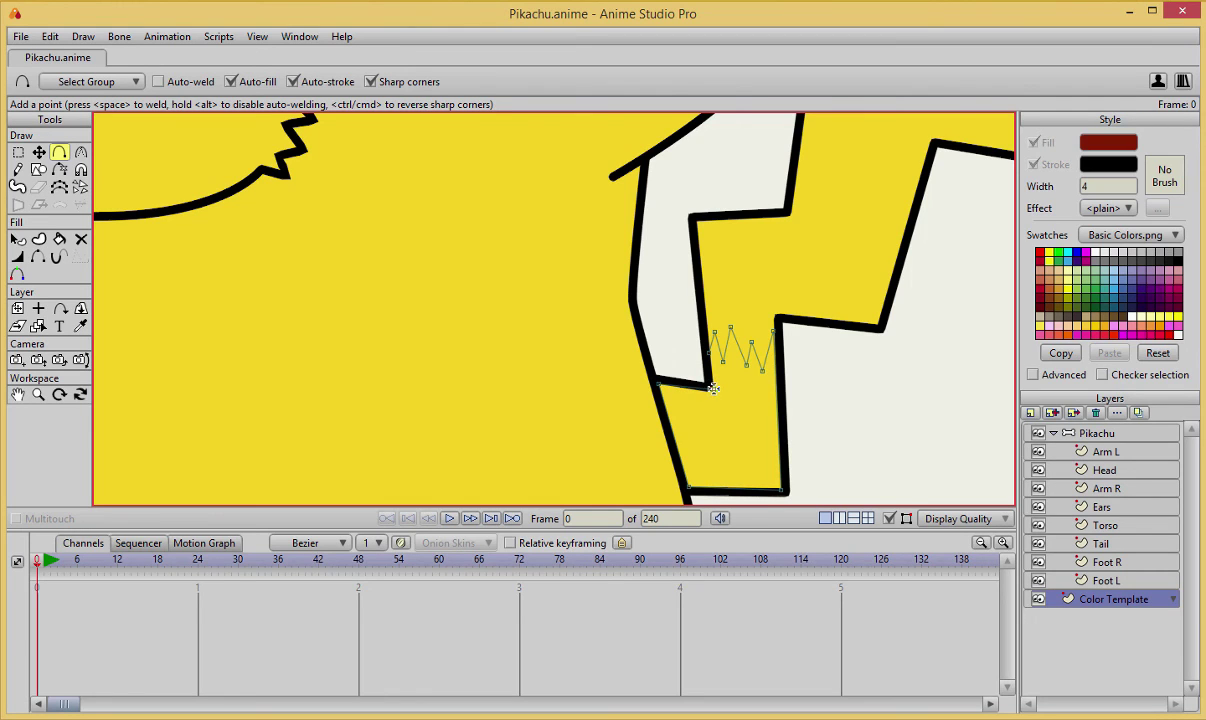
pyautogui.click(709, 351)
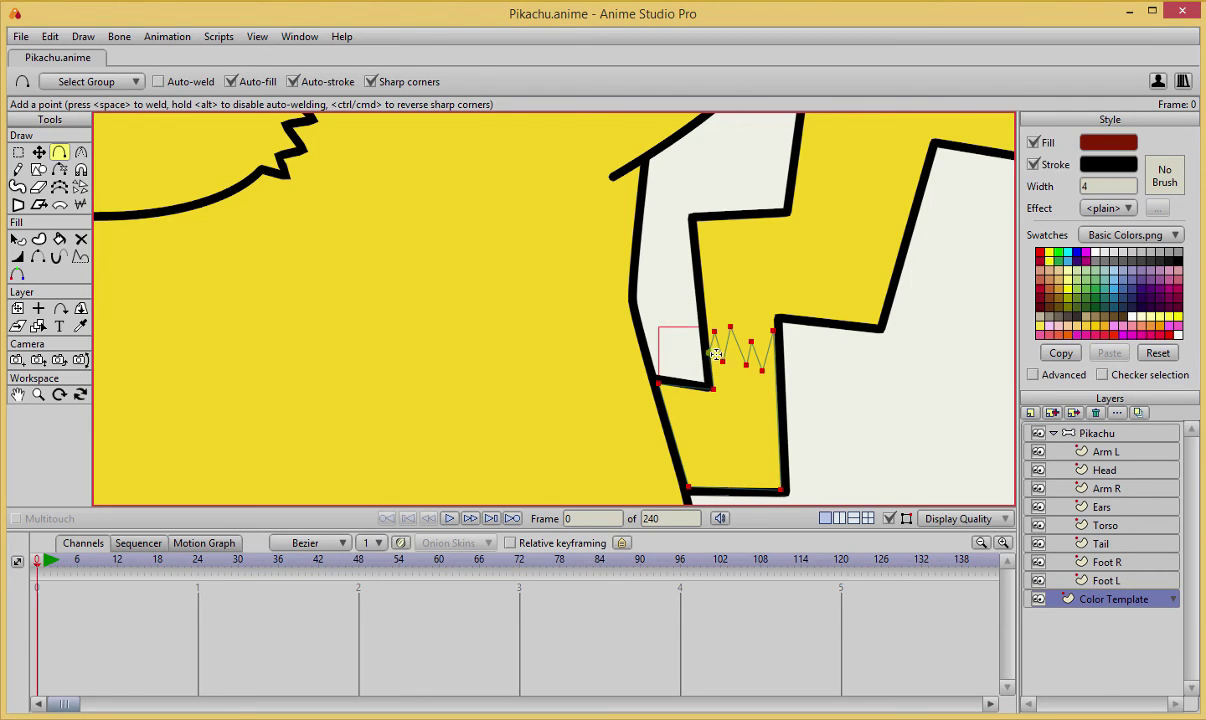
pyautogui.press('u')
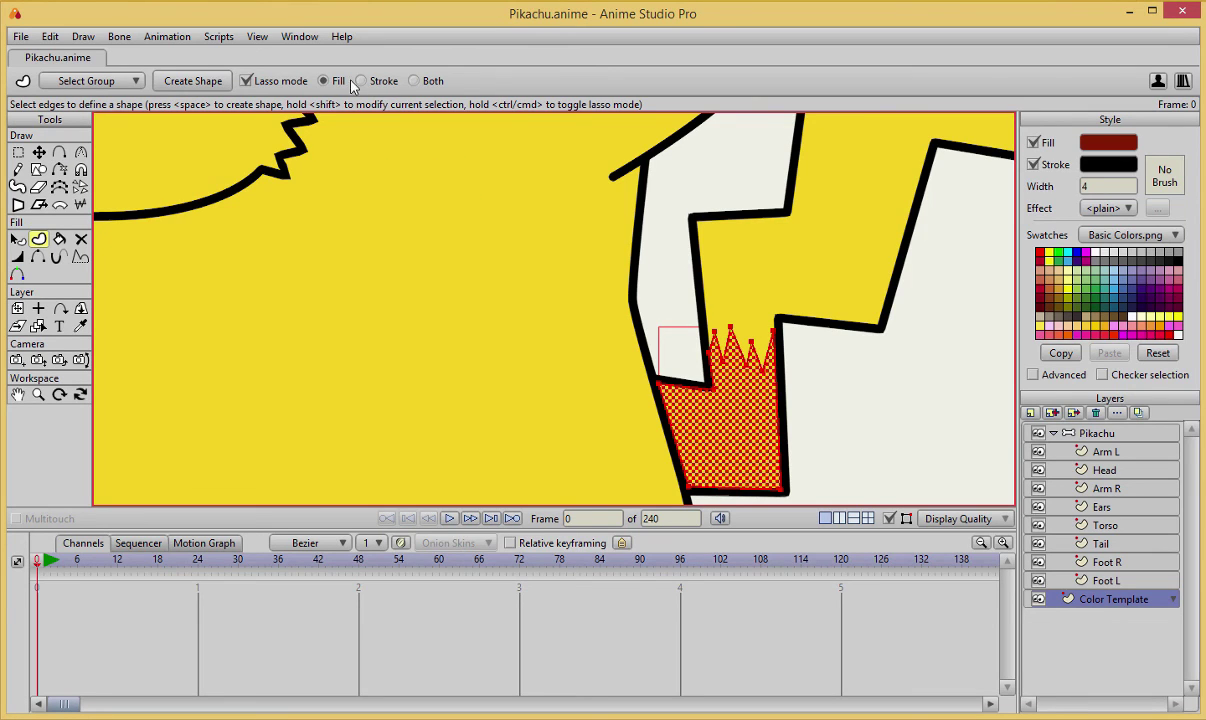
pyautogui.press('space')
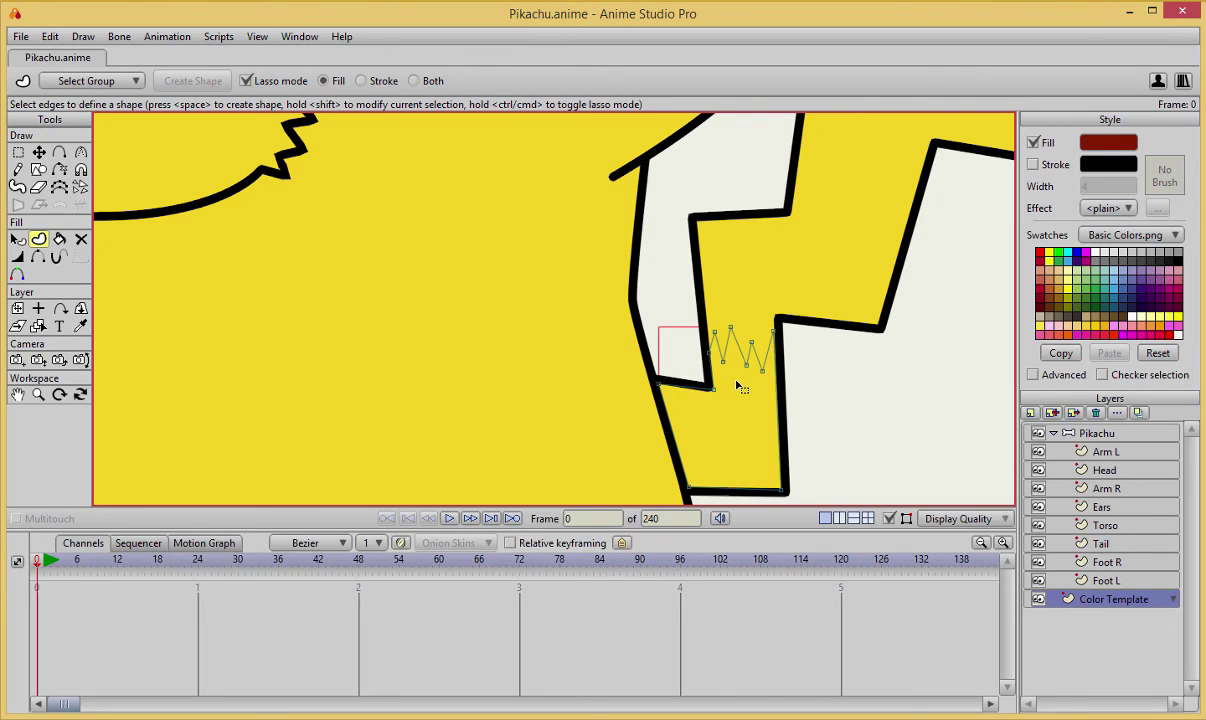
# - Move the dark brown patch out from behind the tail to check its fill, and undo the move
pyautogui.press('t')
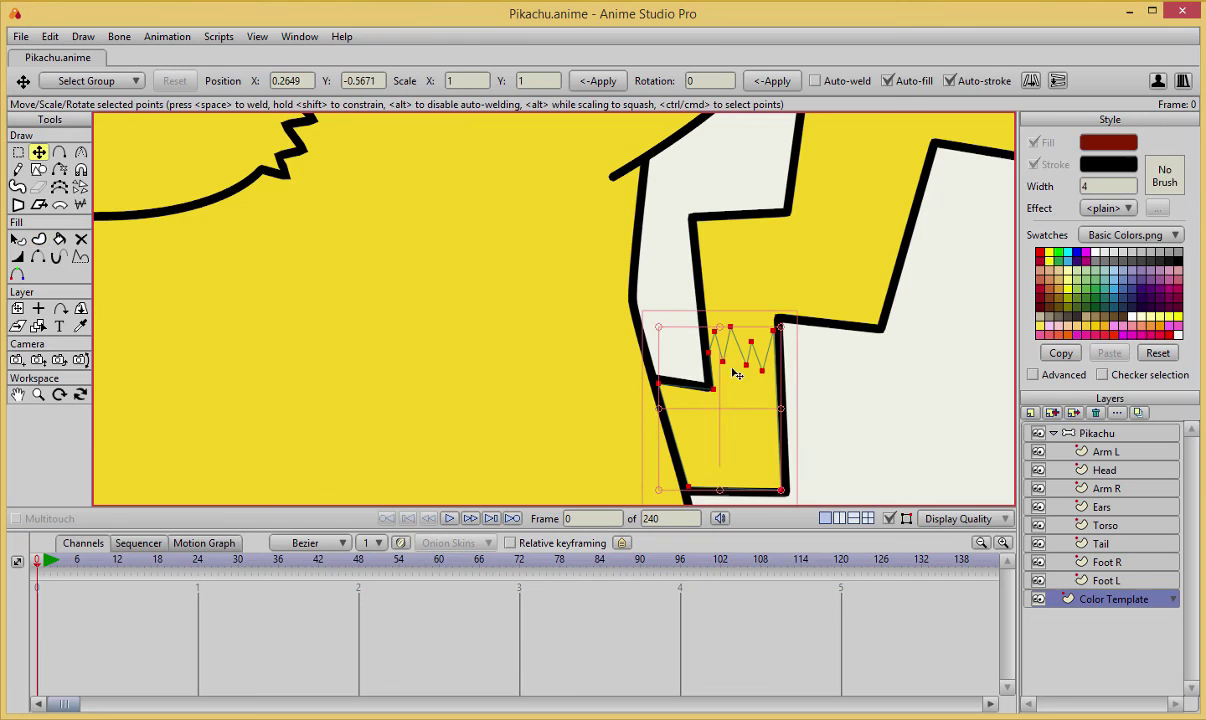
pyautogui.moveTo(747, 358); pyautogui.dragTo(885, 362)
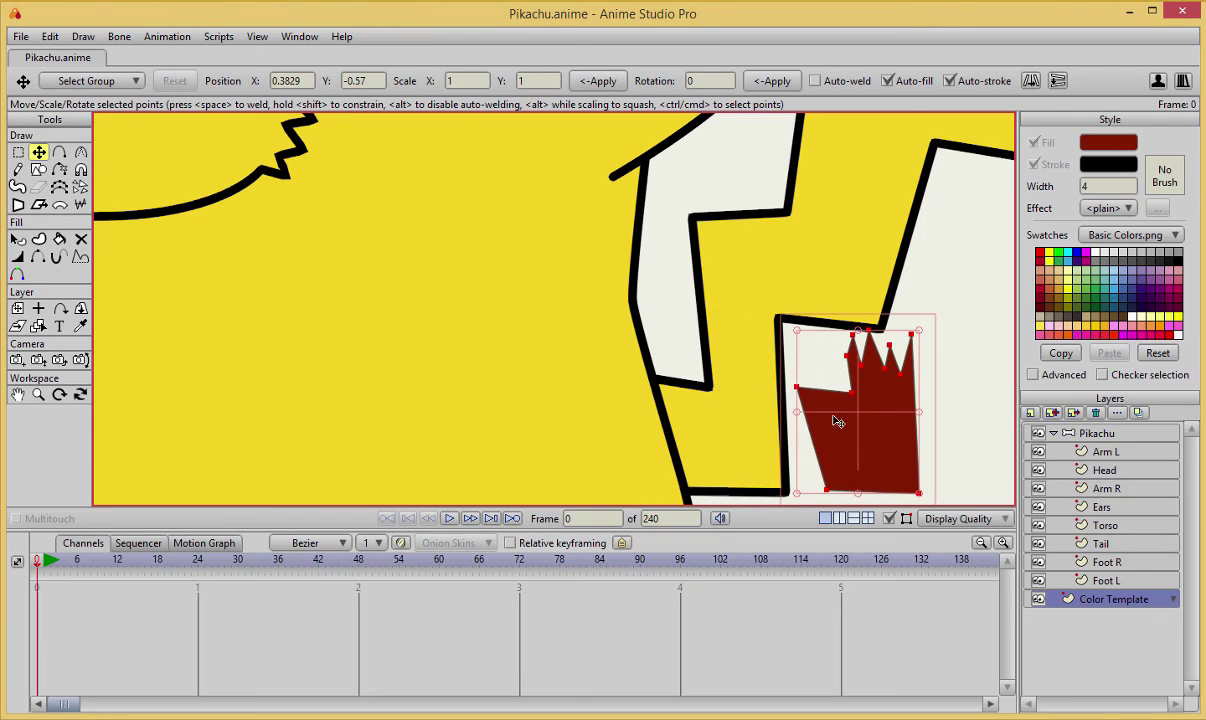
pyautogui.hotkey('ctrl', 'z')
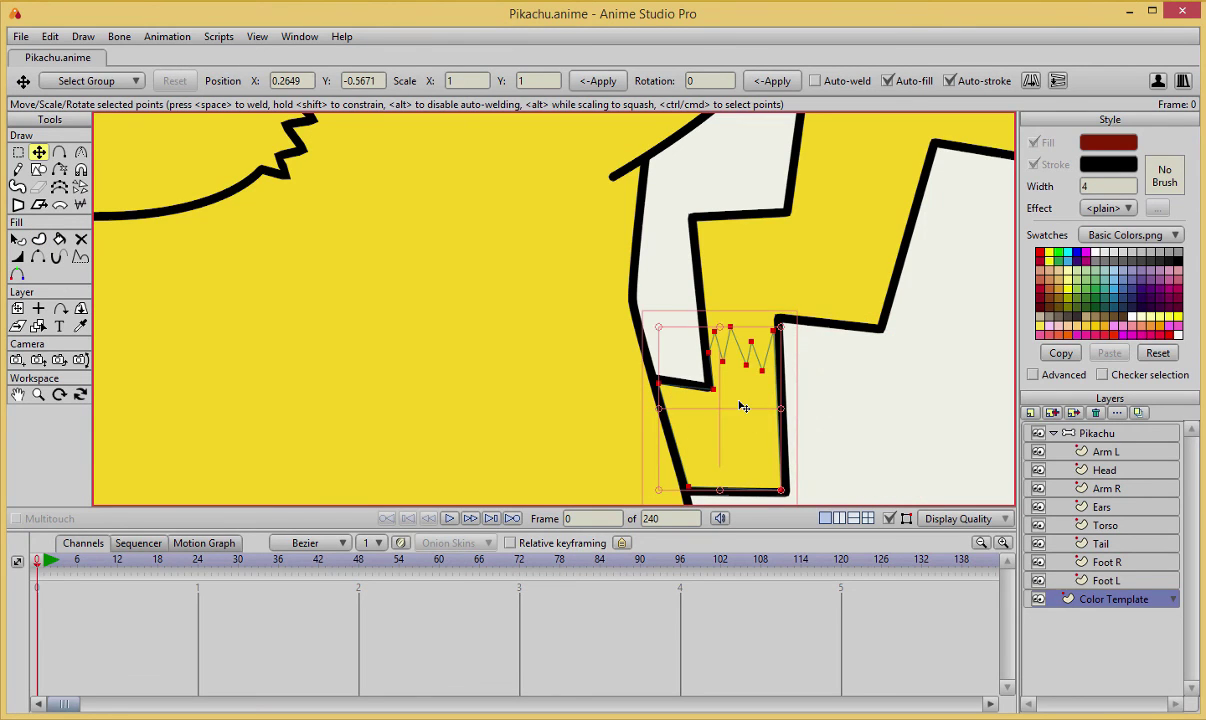
# - Cut the dark brown patch from the Color Template layer and paste it into the Tail layer
pyautogui.press('q')
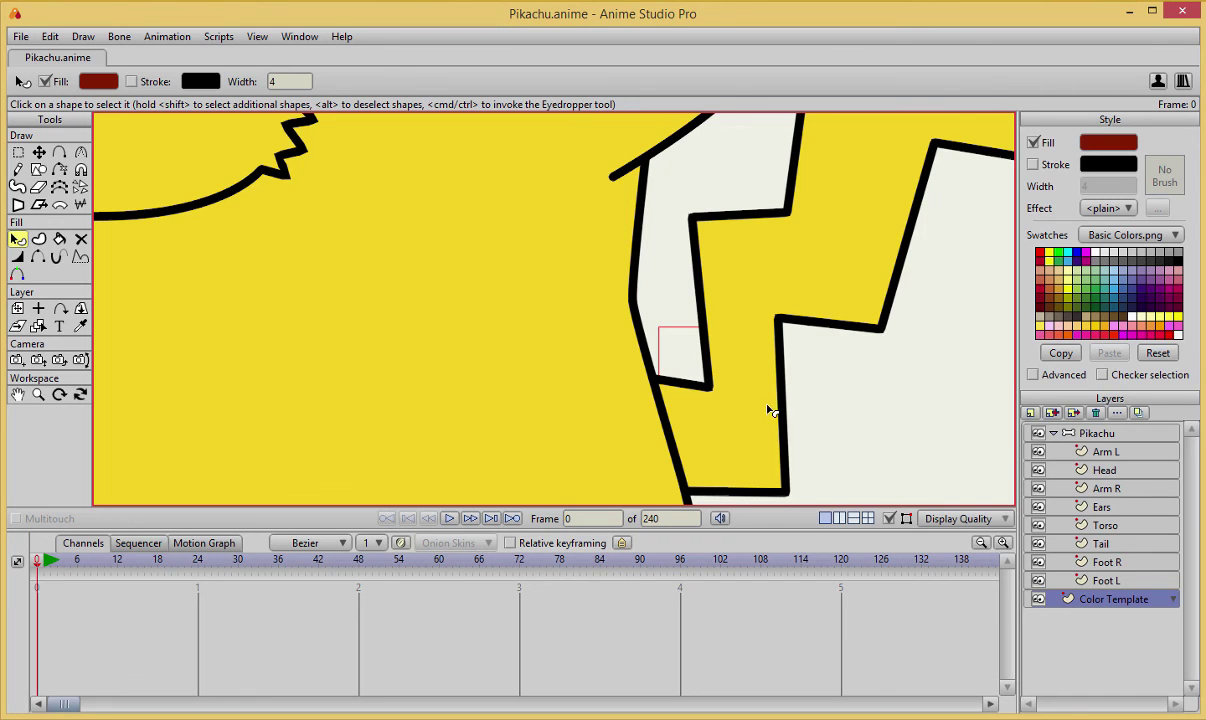
pyautogui.click(828, 416)
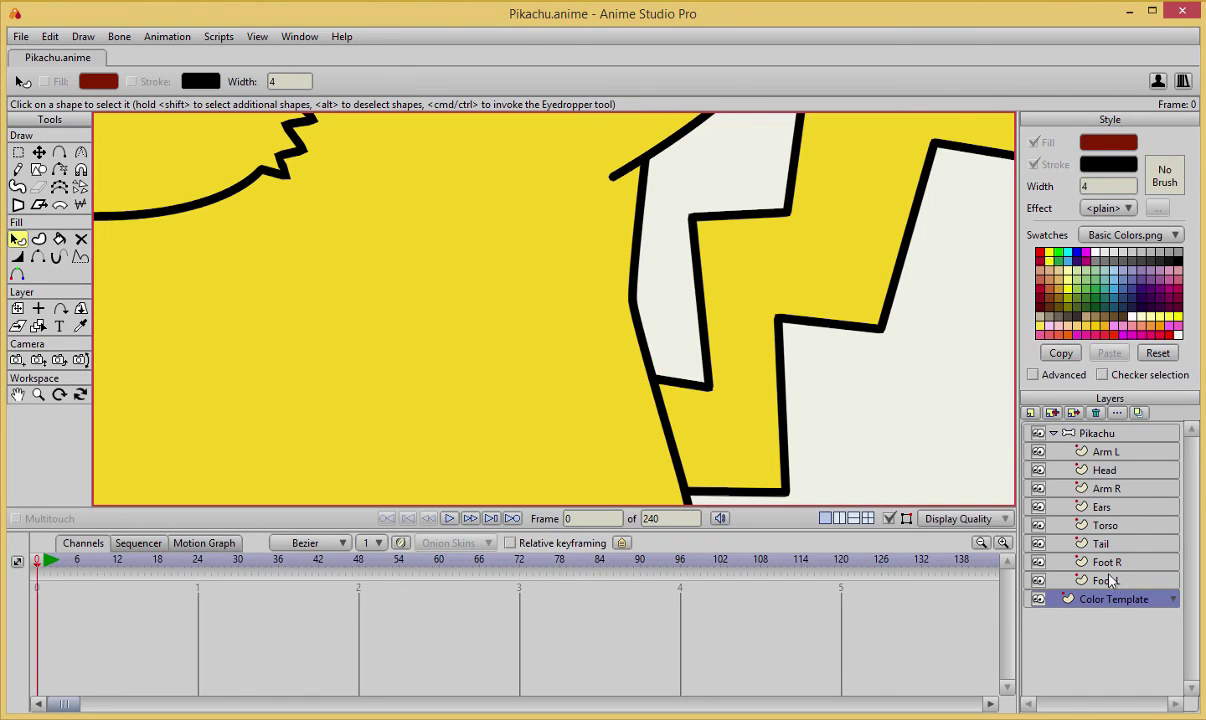
pyautogui.scroll(-2, 921, 430)
pyautogui.scroll(-1, 921, 430)
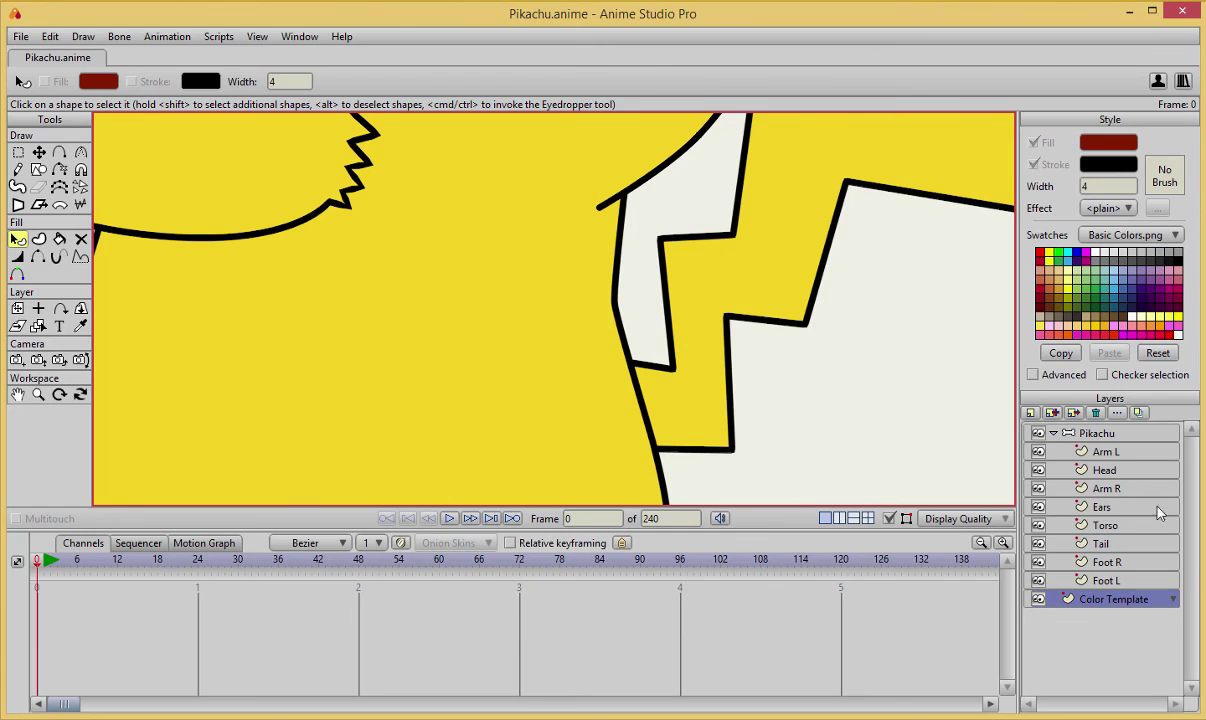
pyautogui.click(1100, 543)
pyautogui.press('t')
pyautogui.scroll(1, 860, 454)
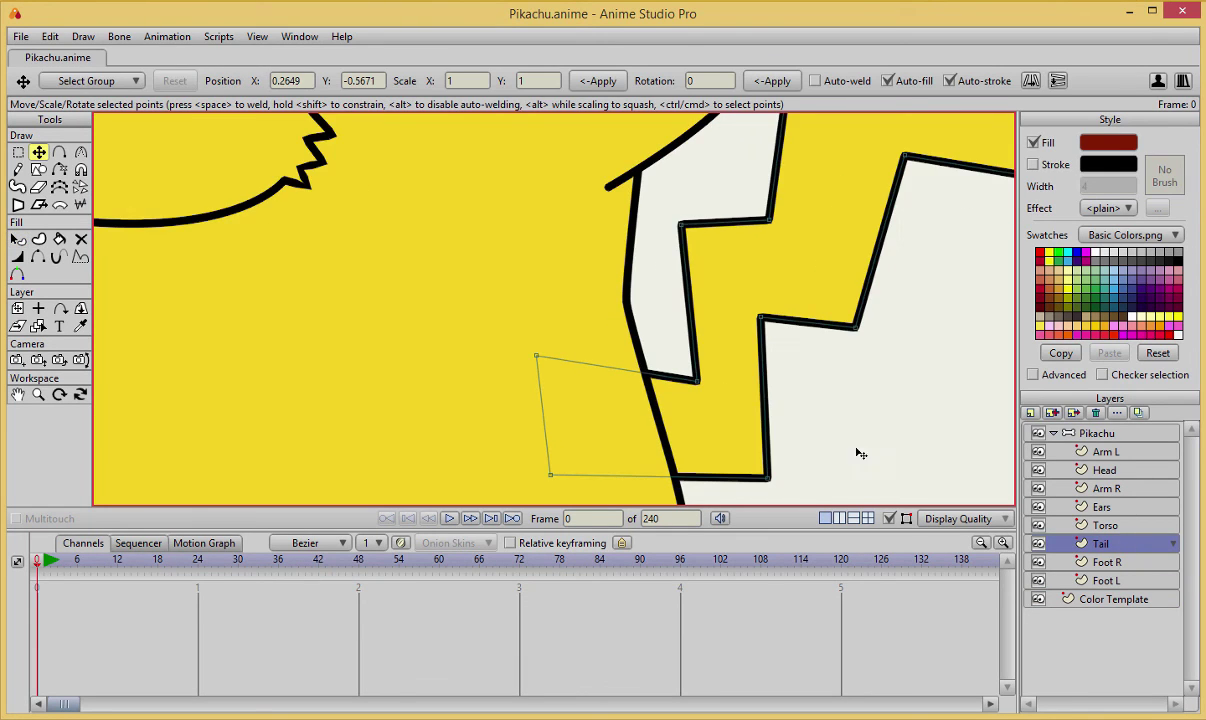
pyautogui.scroll(-3, 896, 406)
pyautogui.scroll(2, 797, 318)
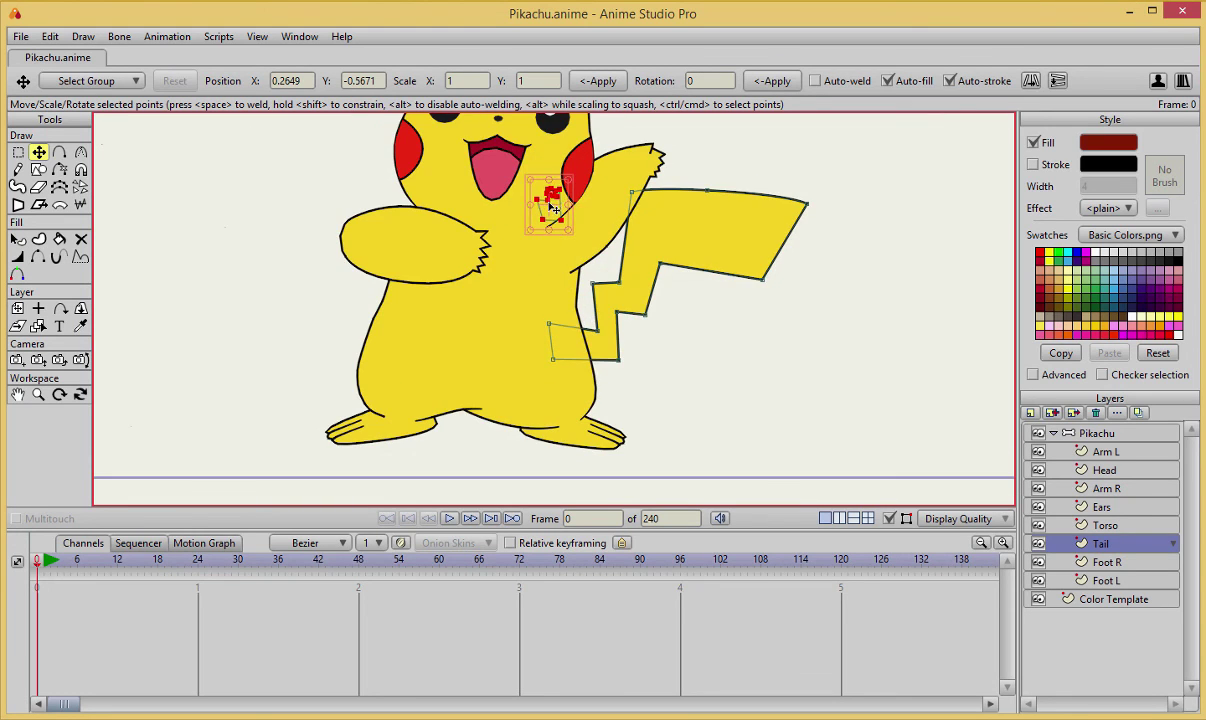
# - Position the pasted dark brown patch over the tail's base so it lines up with the tail outline
pyautogui.moveTo(585, 380); pyautogui.dragTo(568, 336)
pyautogui.scroll(3, 568, 336)
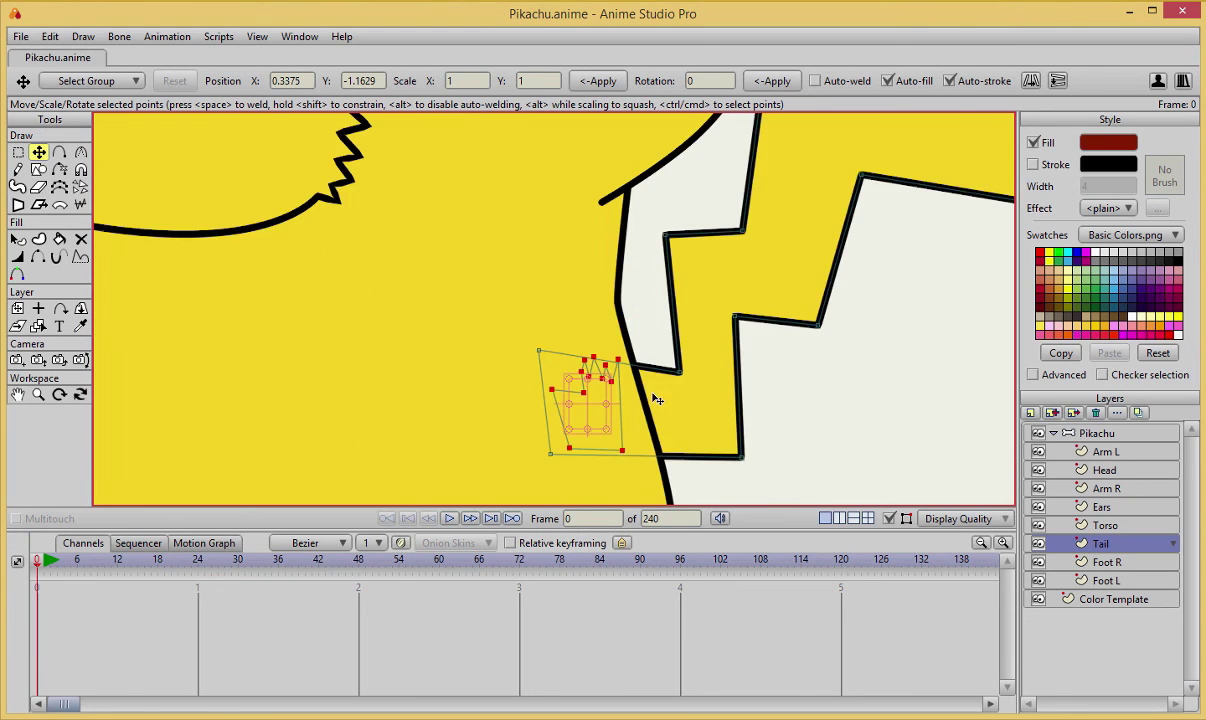
pyautogui.moveTo(618, 447); pyautogui.dragTo(701, 414)
pyautogui.scroll(-1, 760, 445)
pyautogui.moveTo(707, 416); pyautogui.dragTo(710, 417)
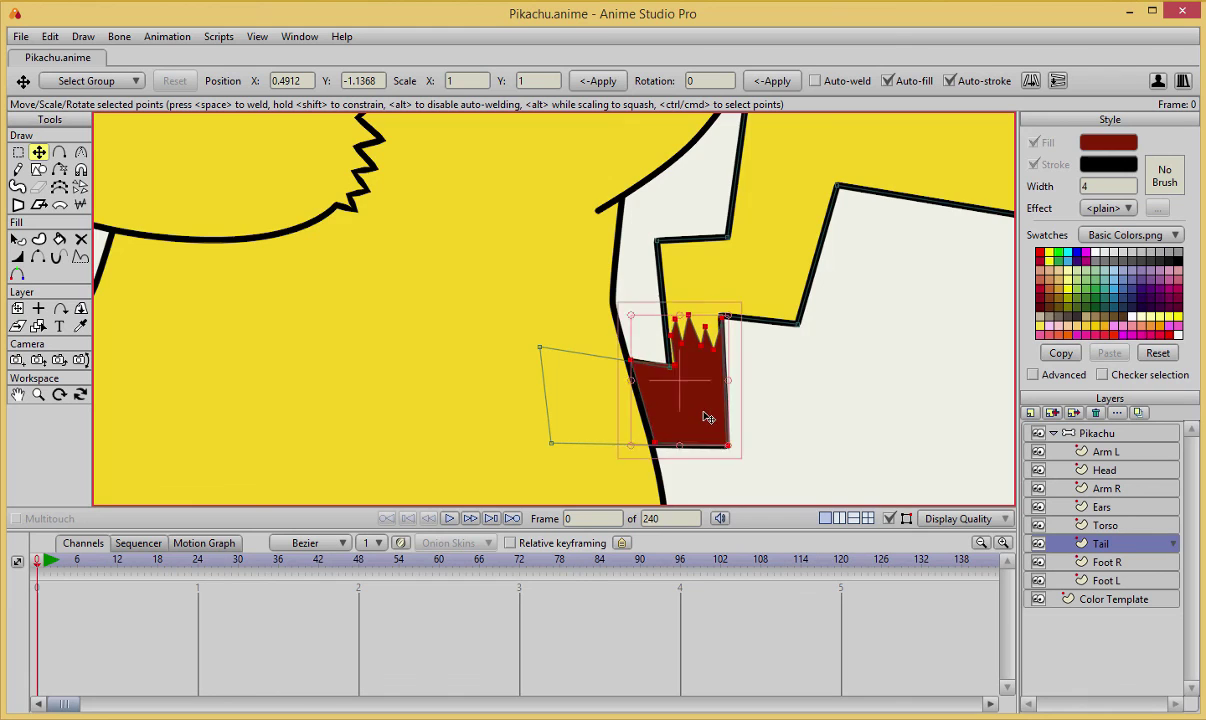
# - Adjust the points at both ends of the patch's jagged edge and its inner notch to fit the tail outline
pyautogui.scroll(5, 710, 417)
pyautogui.moveTo(856, 404); pyautogui.dragTo(537, 356)
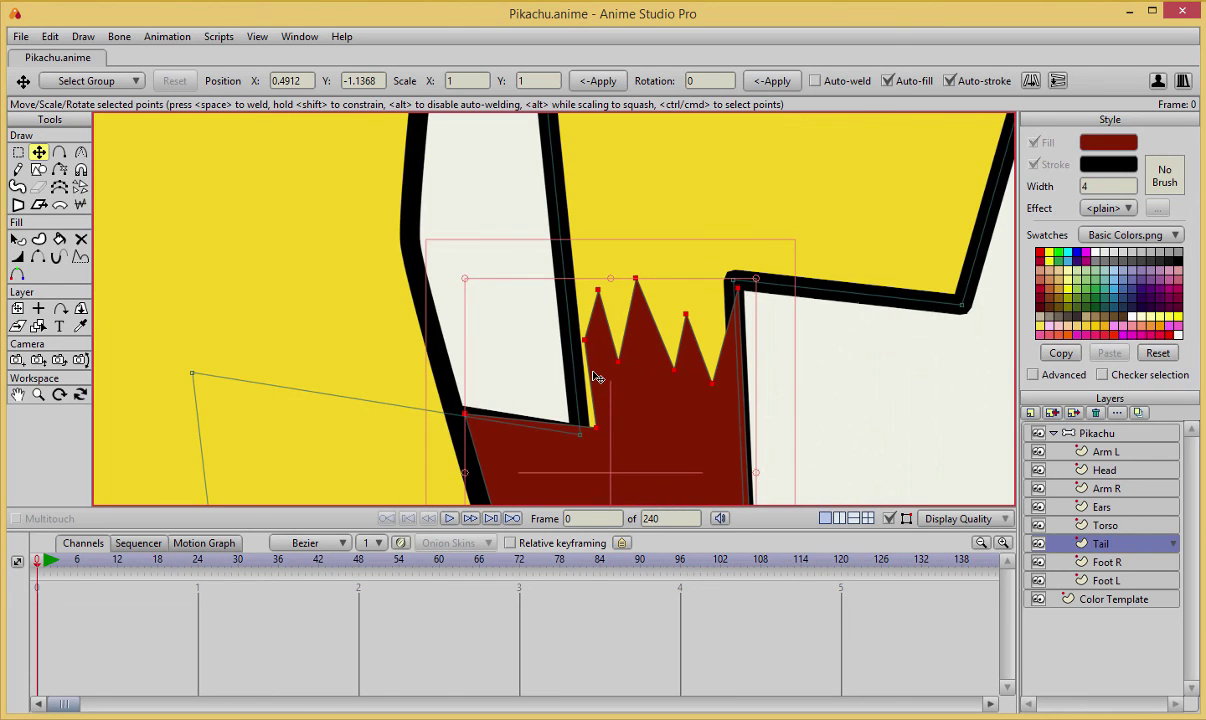
pyautogui.click(602, 433)
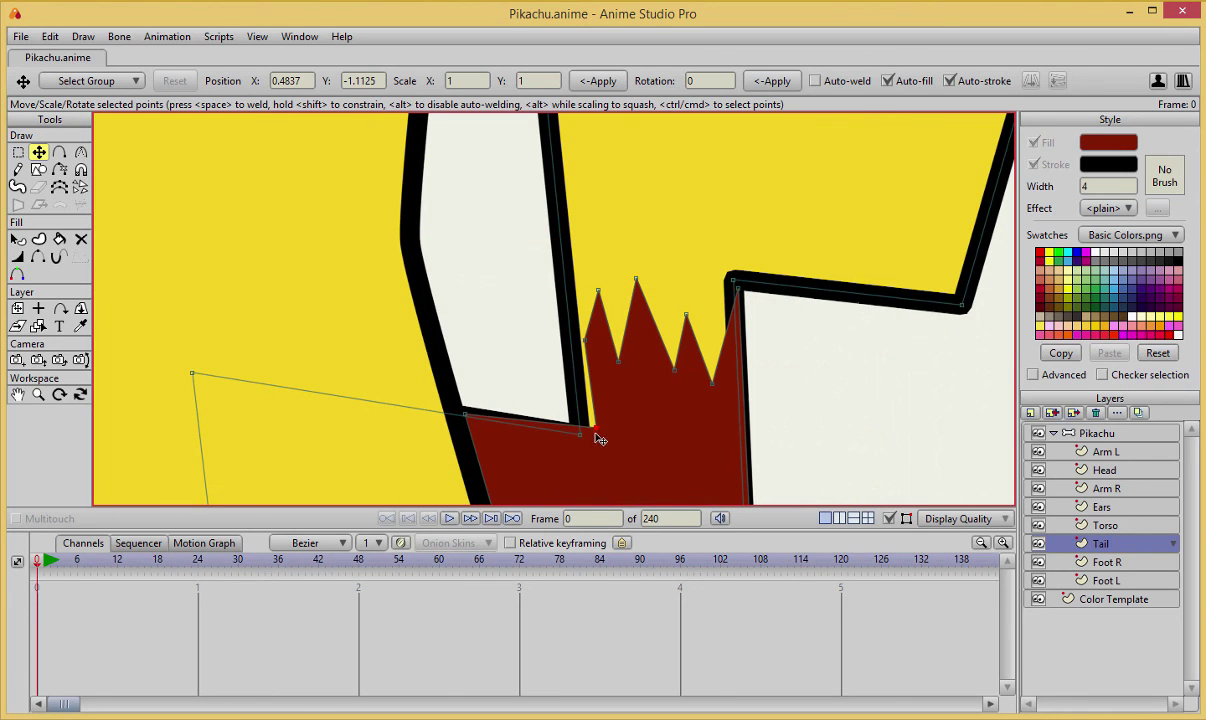
pyautogui.click(580, 344)
pyautogui.moveTo(739, 291); pyautogui.dragTo(724, 299)
# - Align the patch's lower corners, torso-side corner and inner notch point with the tail outline, and deselect the points
pyautogui.moveTo(754, 404); pyautogui.dragTo(713, 181)
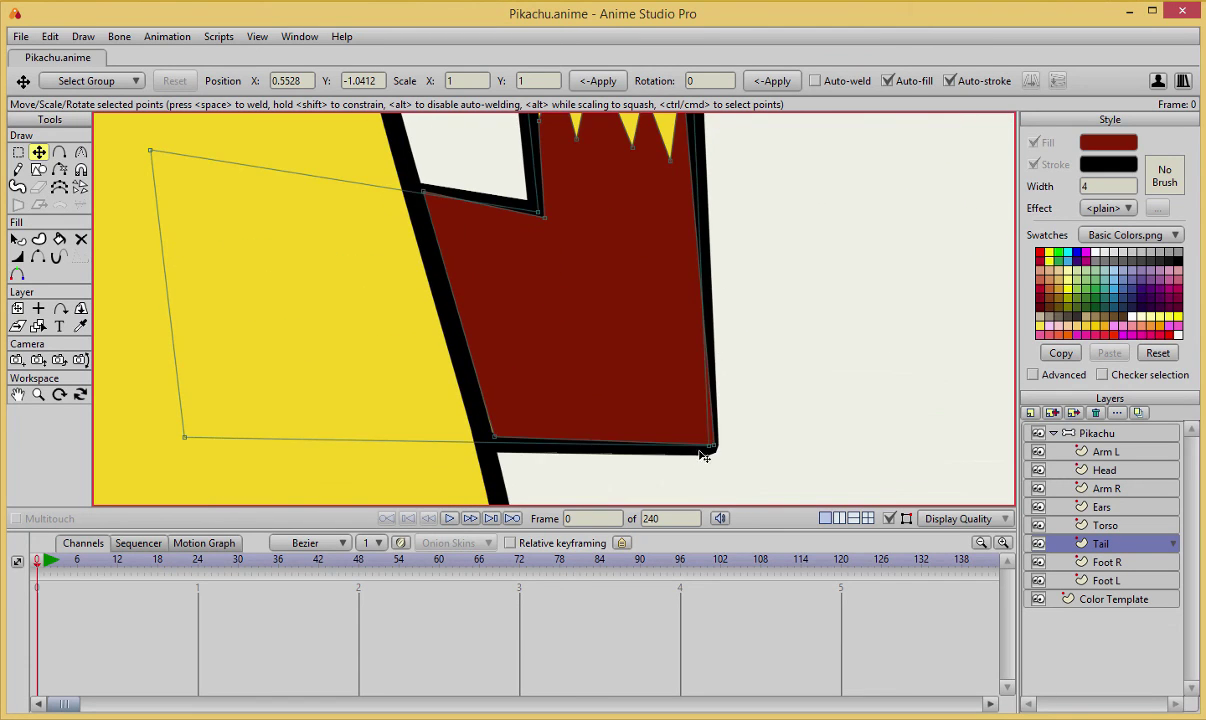
pyautogui.moveTo(713, 446)
pyautogui.mouseDown()
pyautogui.moveTo(690, 429)
pyautogui.moveTo(700, 436)
pyautogui.mouseUp()
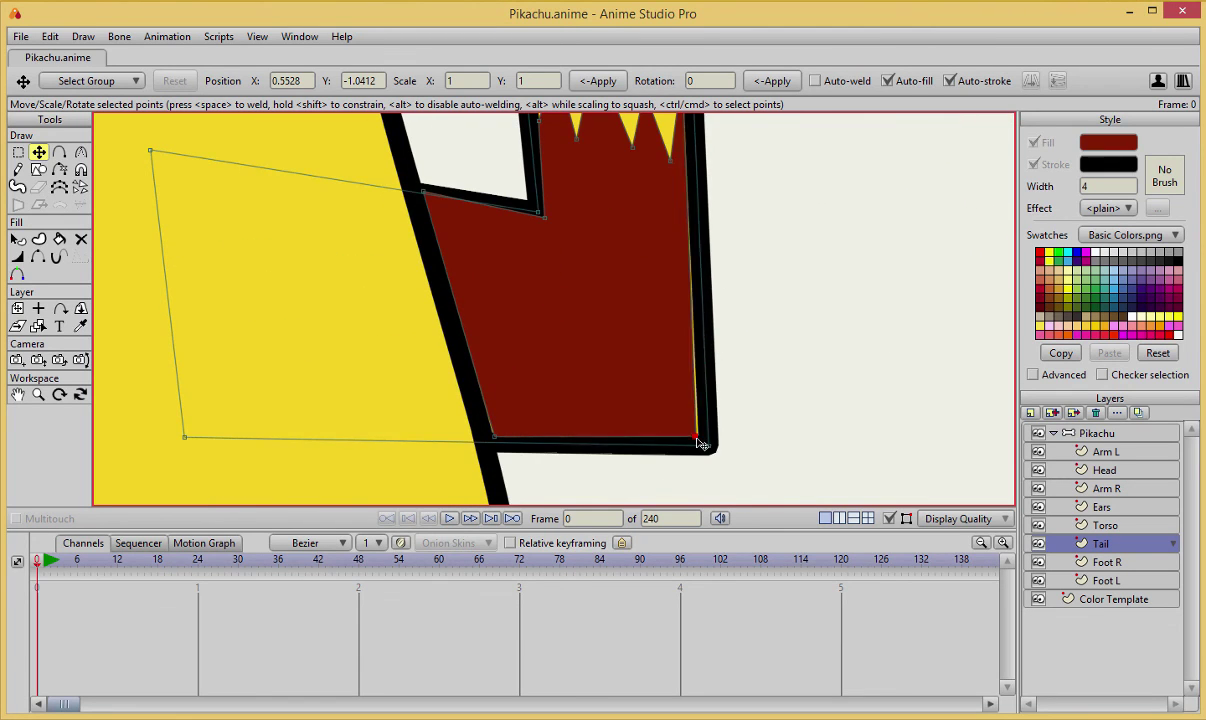
pyautogui.moveTo(494, 437); pyautogui.dragTo(495, 439)
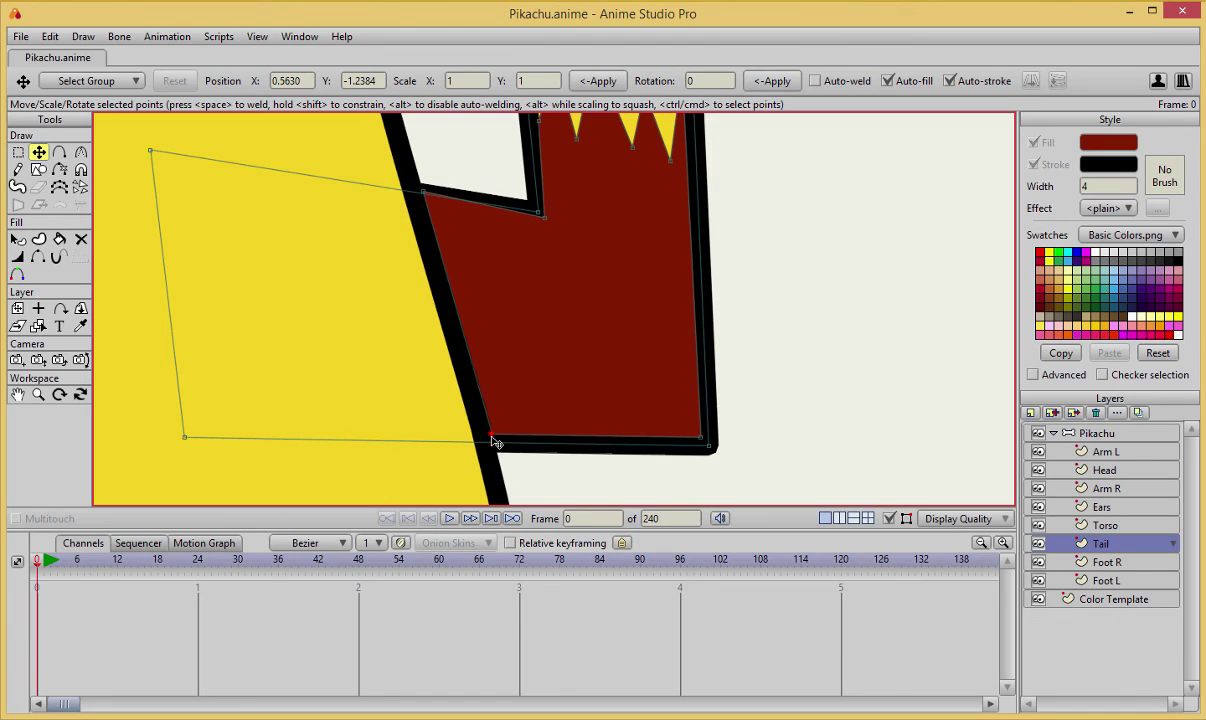
pyautogui.click(424, 193)
pyautogui.moveTo(425, 191); pyautogui.dragTo(421, 192)
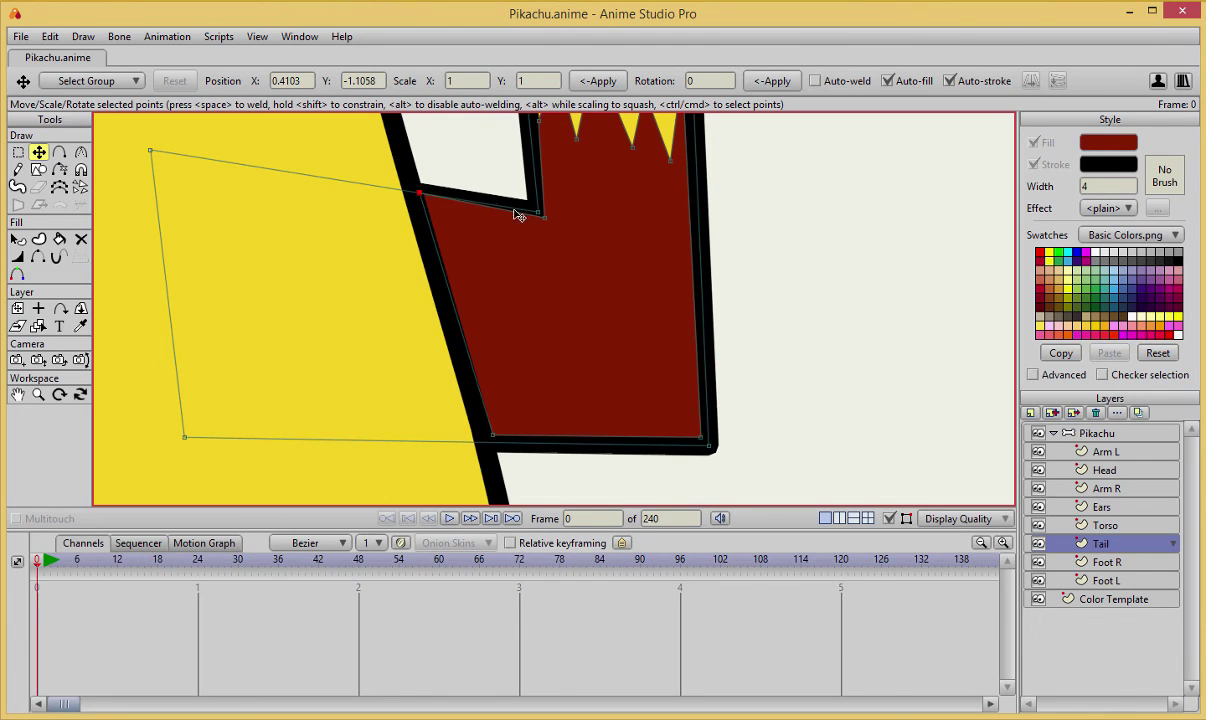
pyautogui.moveTo(546, 219); pyautogui.dragTo(542, 217)
pyautogui.scroll(-3, 602, 300)
pyautogui.scroll(-3, 630, 330)
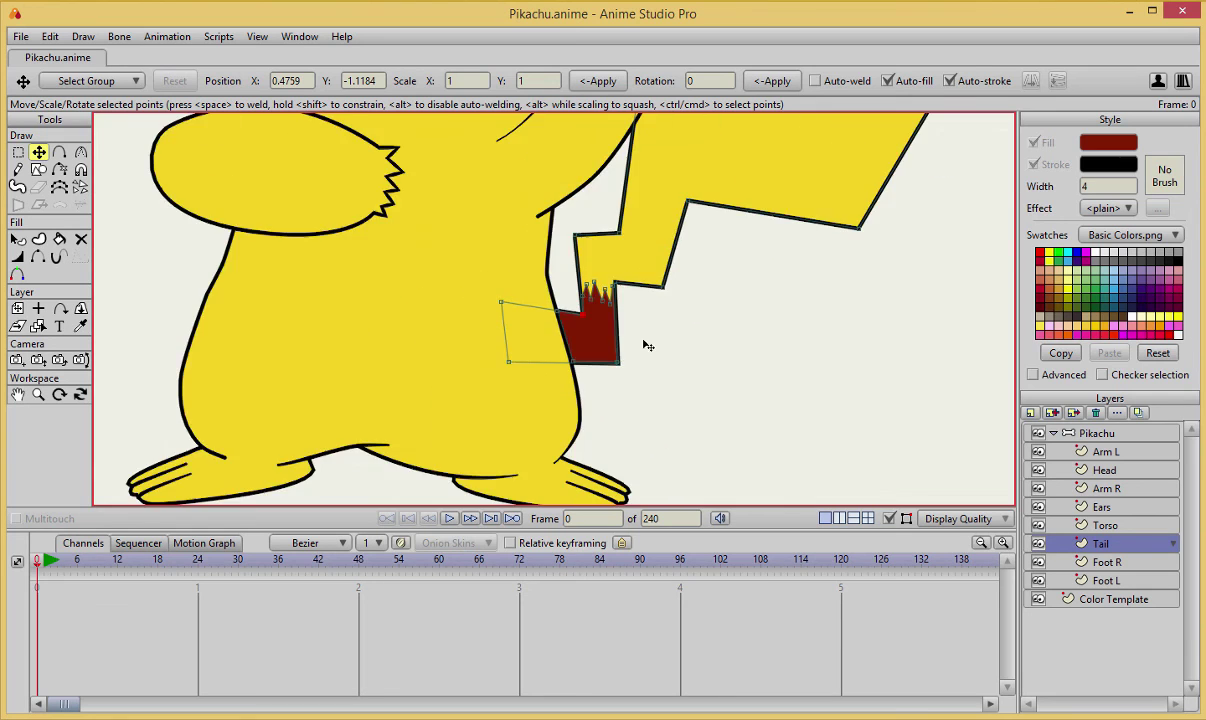
pyautogui.click(680, 322)
# - Turn off the display of the vector path overlay and review the whole character with its finished tail
pyautogui.scroll(2, 700, 335)
pyautogui.scroll(-3, 705, 350)
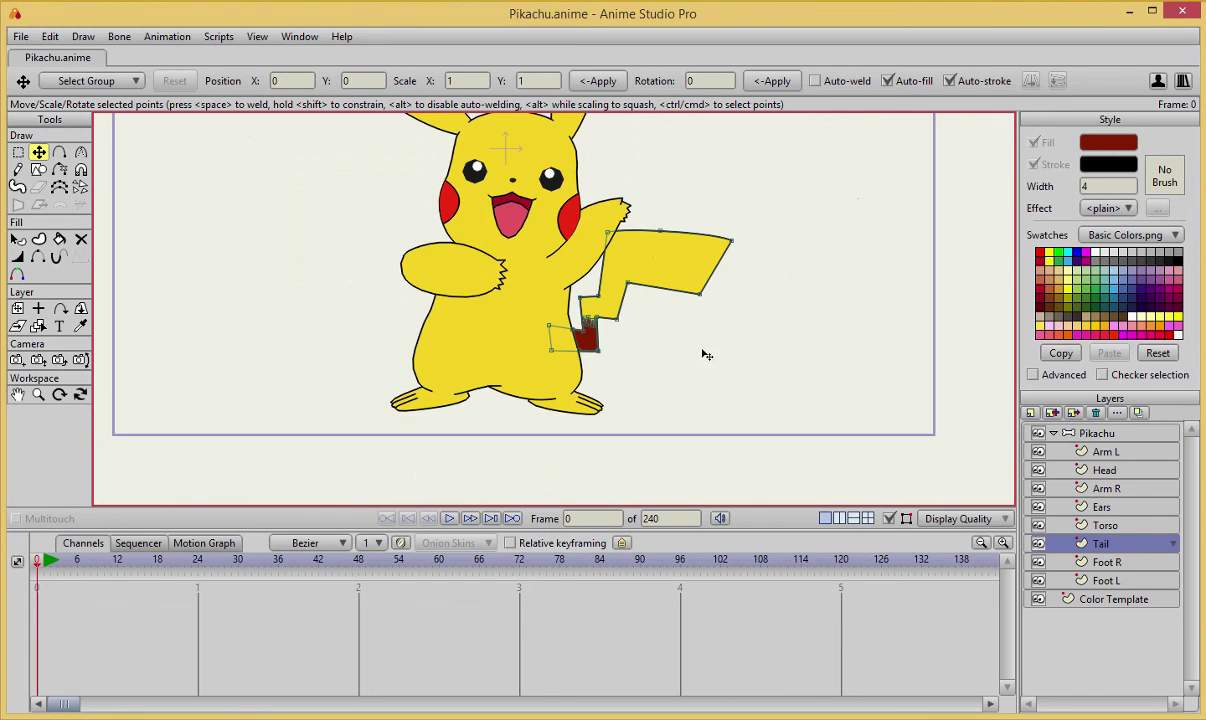
pyautogui.scroll(1, 727, 342)
pyautogui.moveTo(727, 338); pyautogui.dragTo(750, 358)
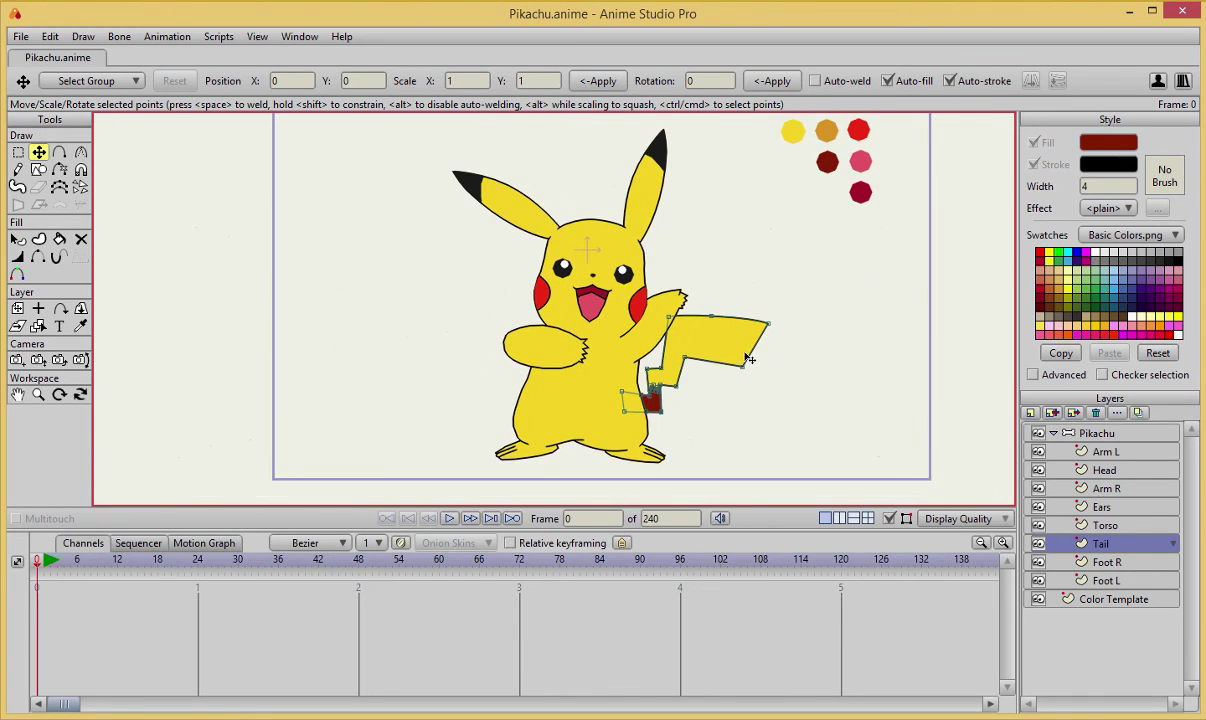
pyautogui.scroll(3, 745, 350)
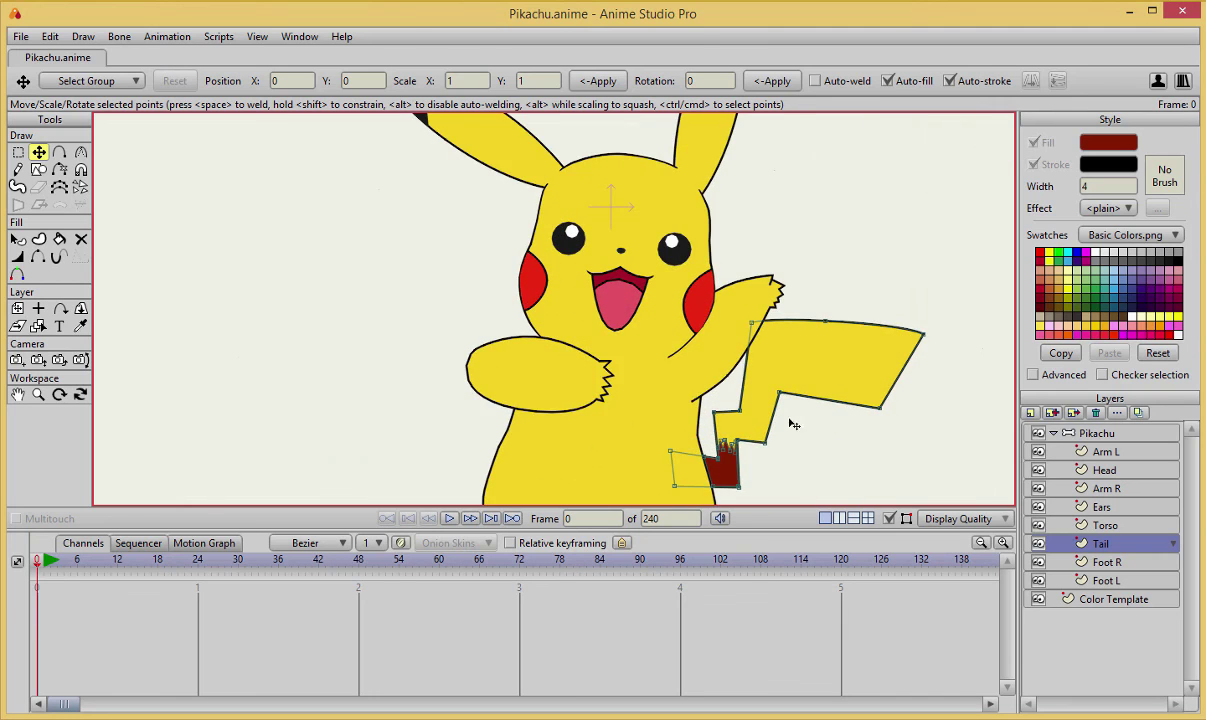
pyautogui.scroll(-3, 770, 400)
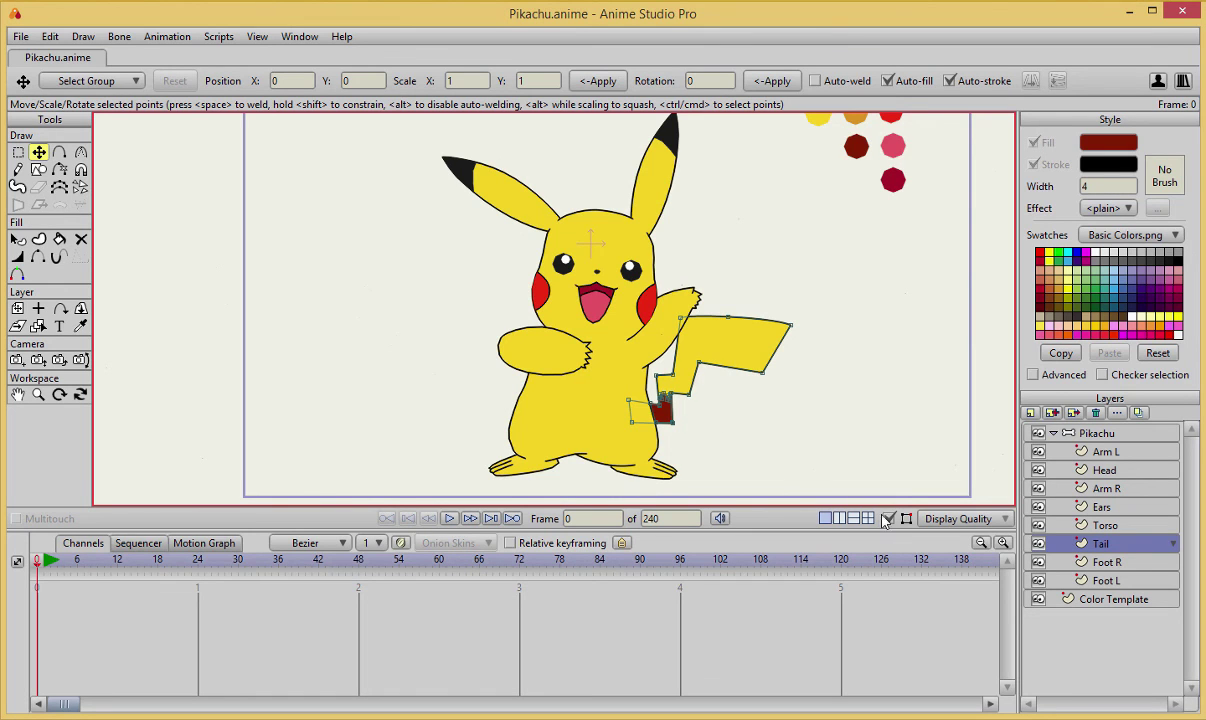
pyautogui.click(835, 492)
pyautogui.scroll(2, 818, 448)
pyautogui.scroll(-2, 793, 418)
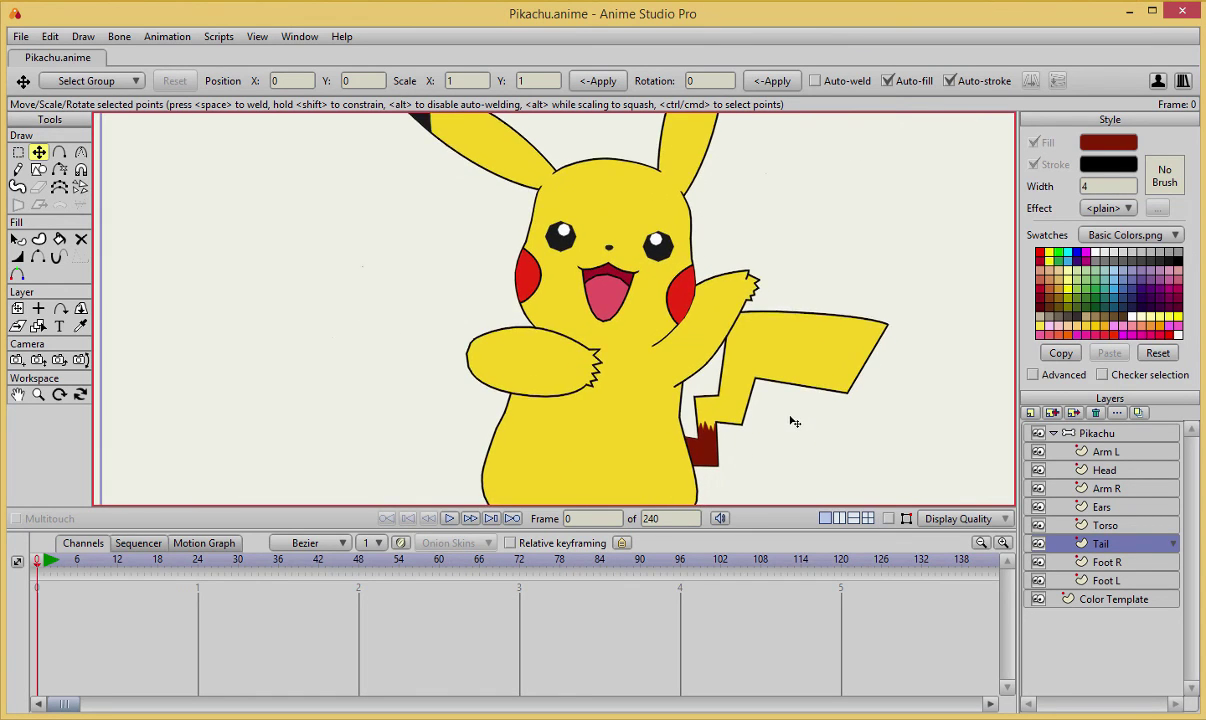
pyautogui.scroll(-1, 775, 410)
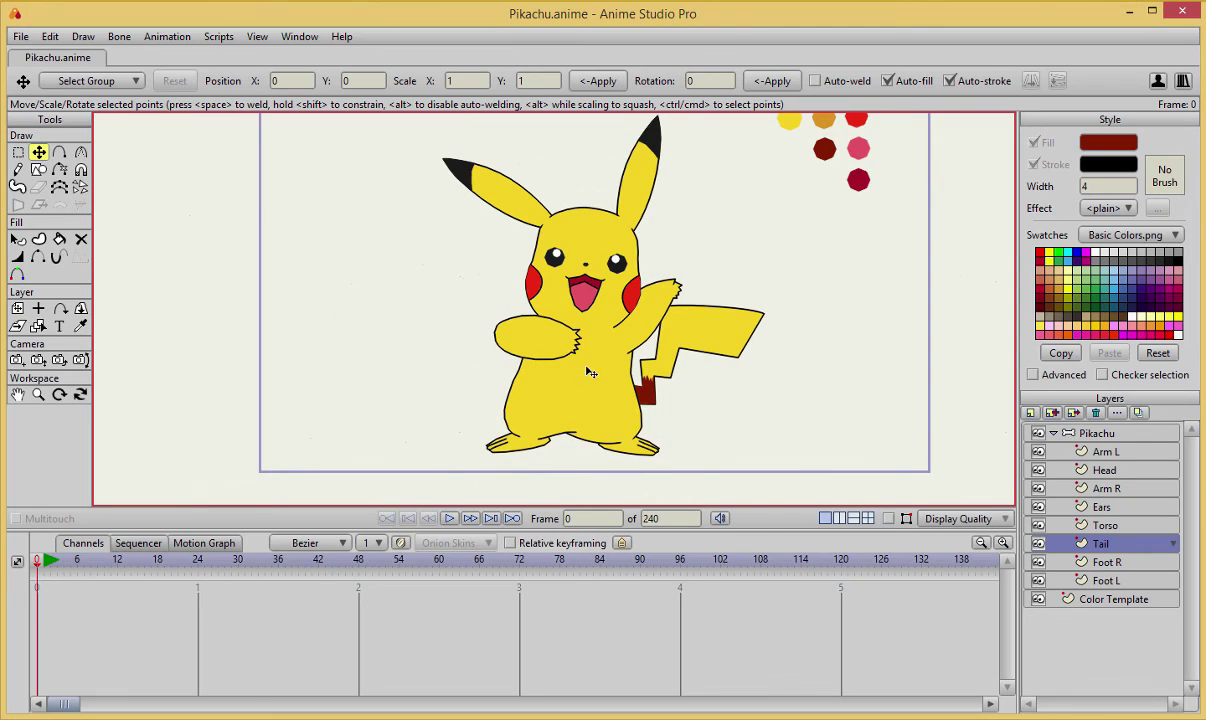